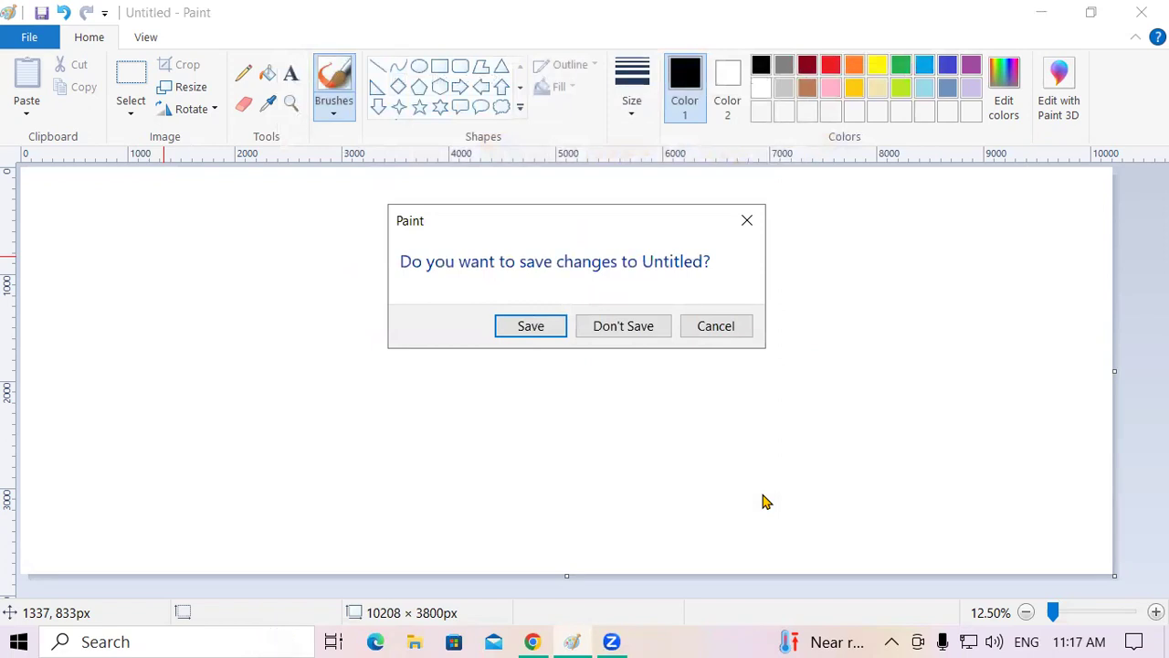
Step: Discard the untitled drawing's changes, then close the passport cover image and minimize the browser to reach the desktop
click(642, 330)
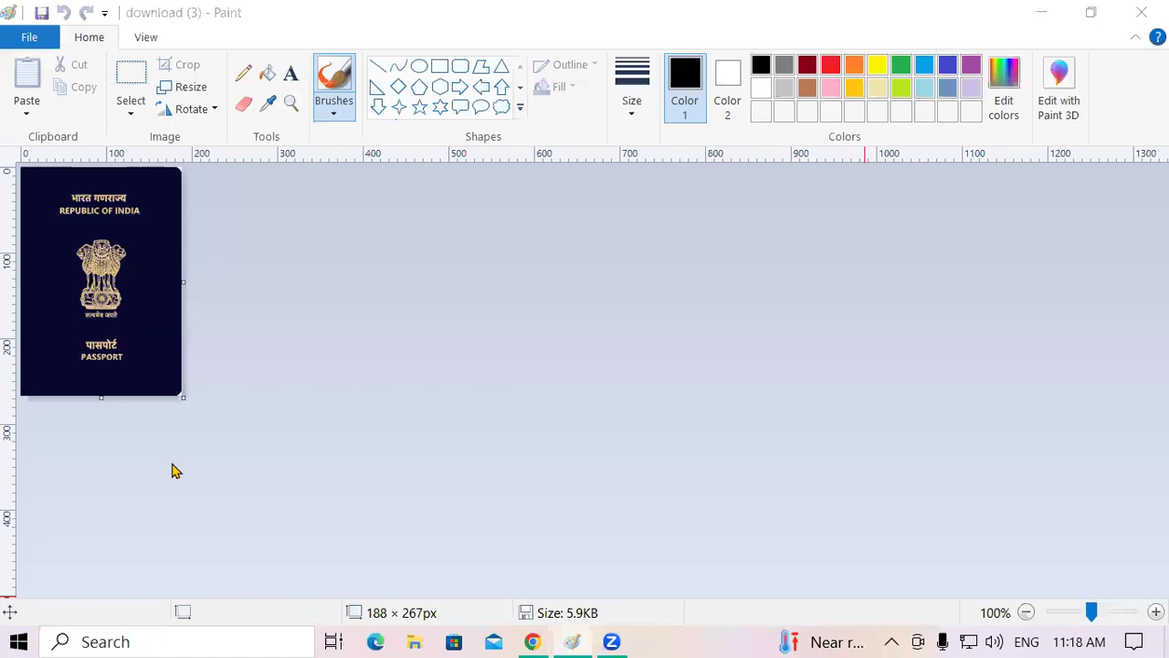
click(704, 530)
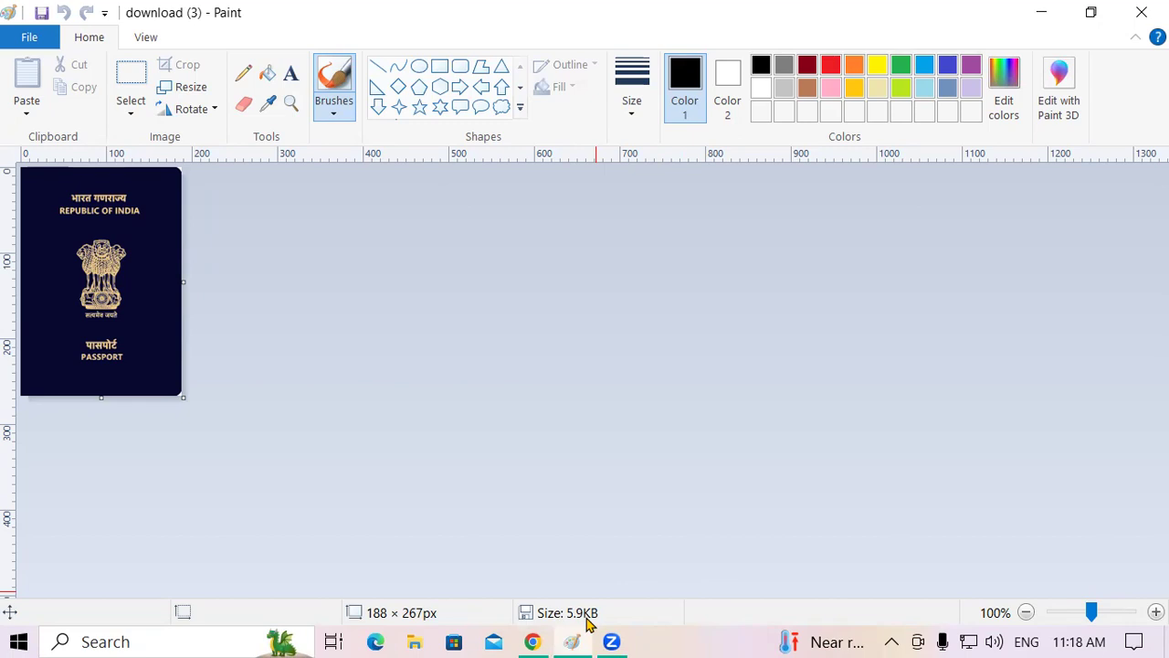
click(1142, 11)
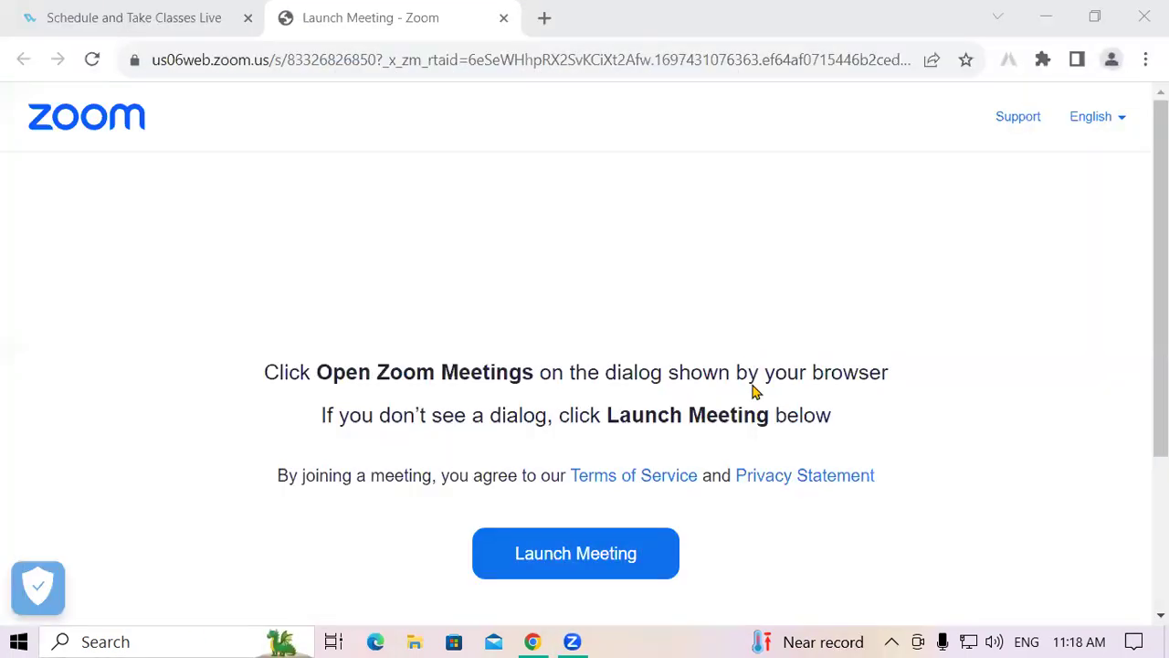
click(1046, 17)
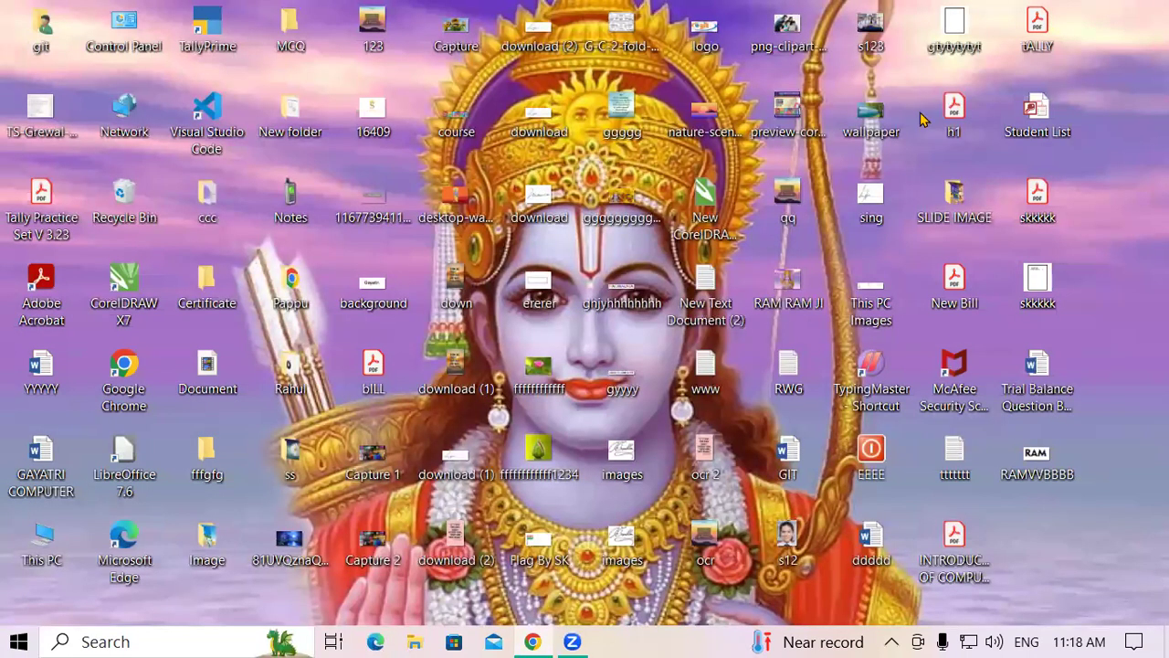
Step: Open the image 25_07_2023-ram_ji_ki_aarti_23481728 from the desktop's SLIDE IMAGE folder in Paint
double_click(941, 199)
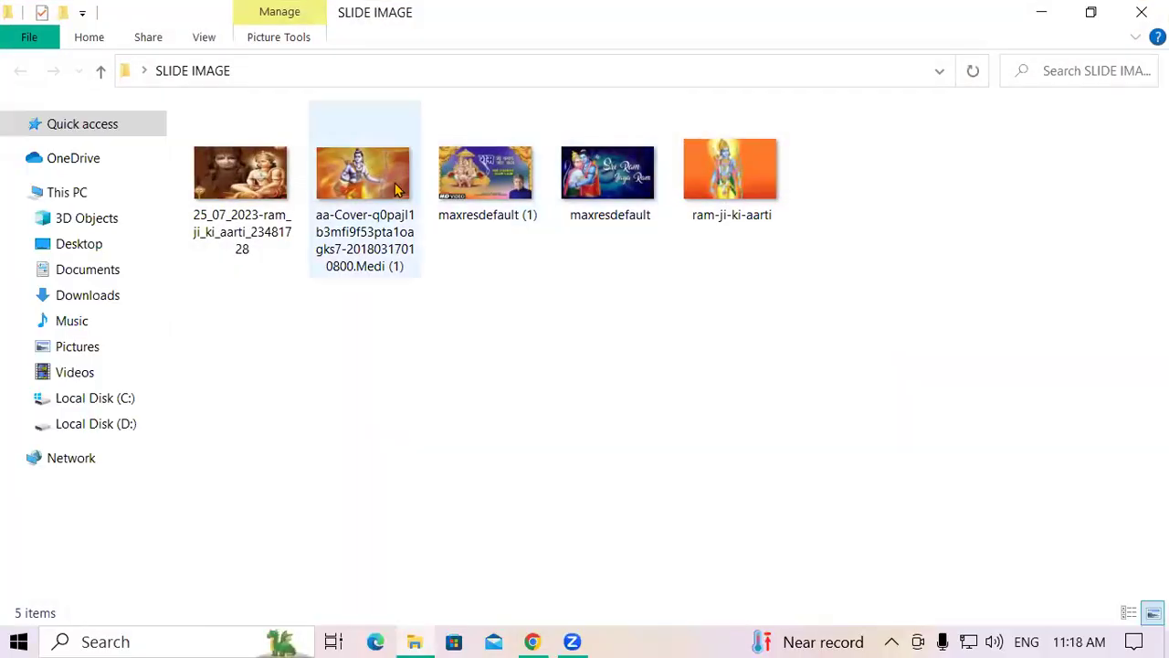
click(243, 187)
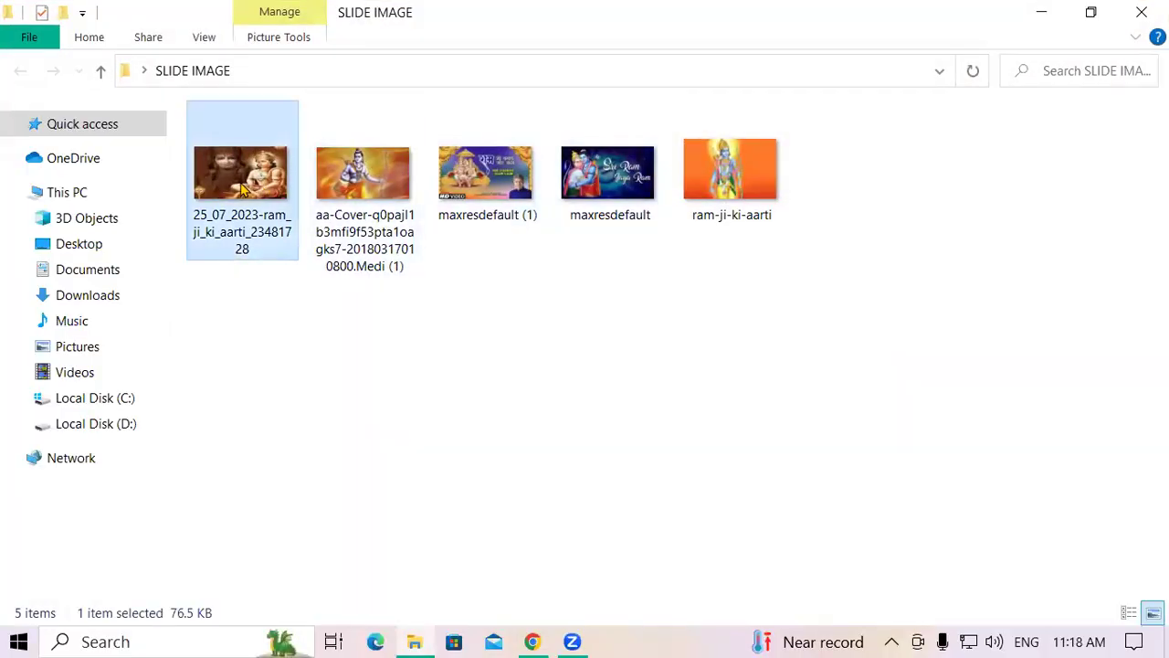
double_click(240, 184)
right_click(239, 183)
mouse_move(336, 362)
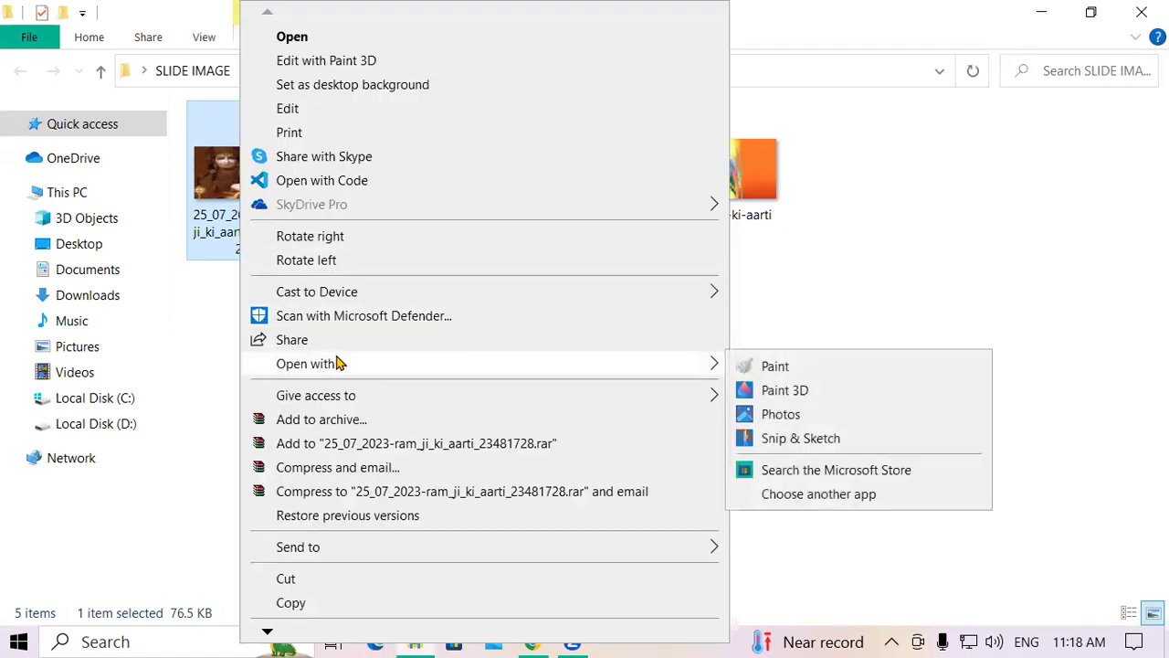
click(774, 370)
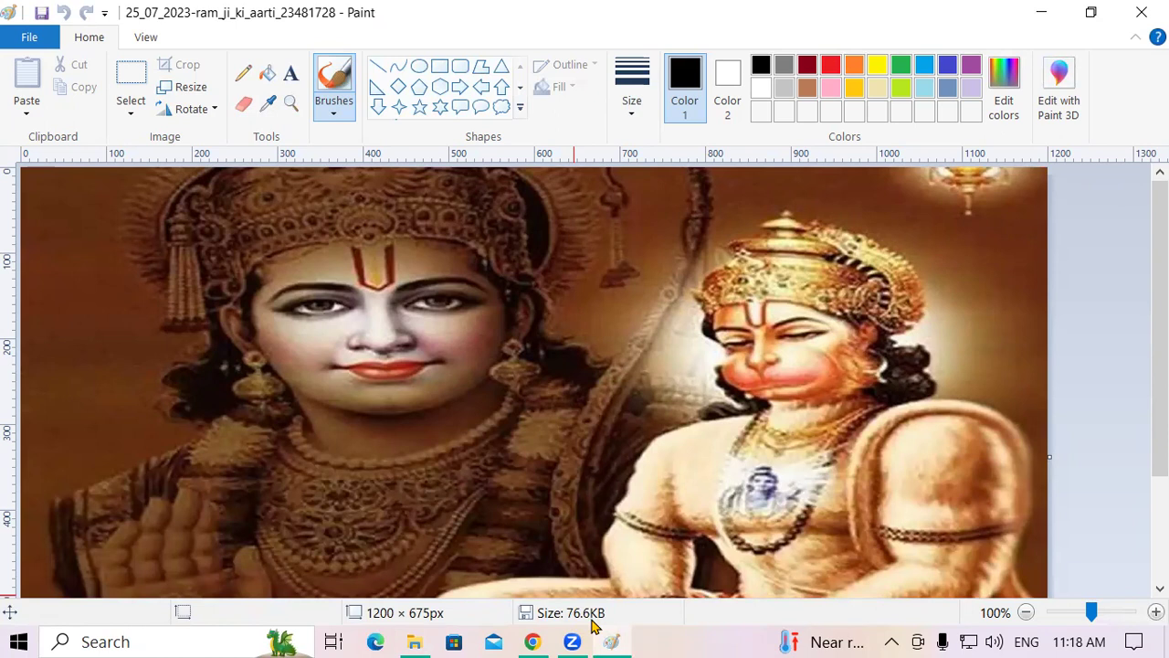
Step: Resize the image to 250 by 250 pixels without maintaining the aspect ratio
key(ctrl+w)
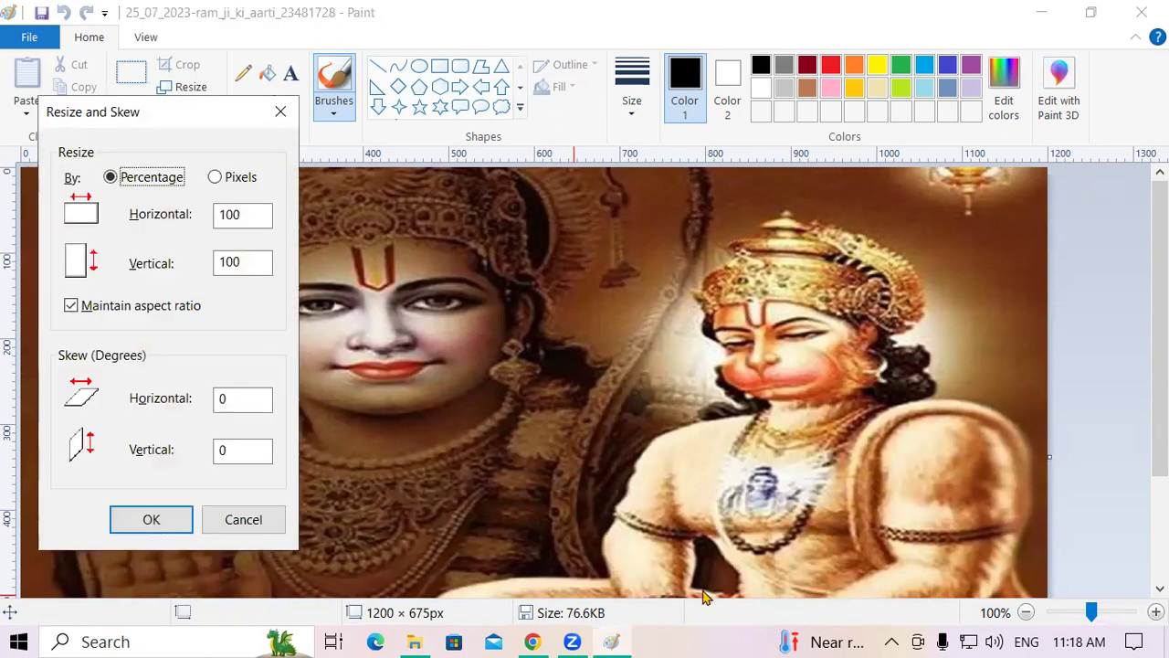
drag(192, 121, 391, 153)
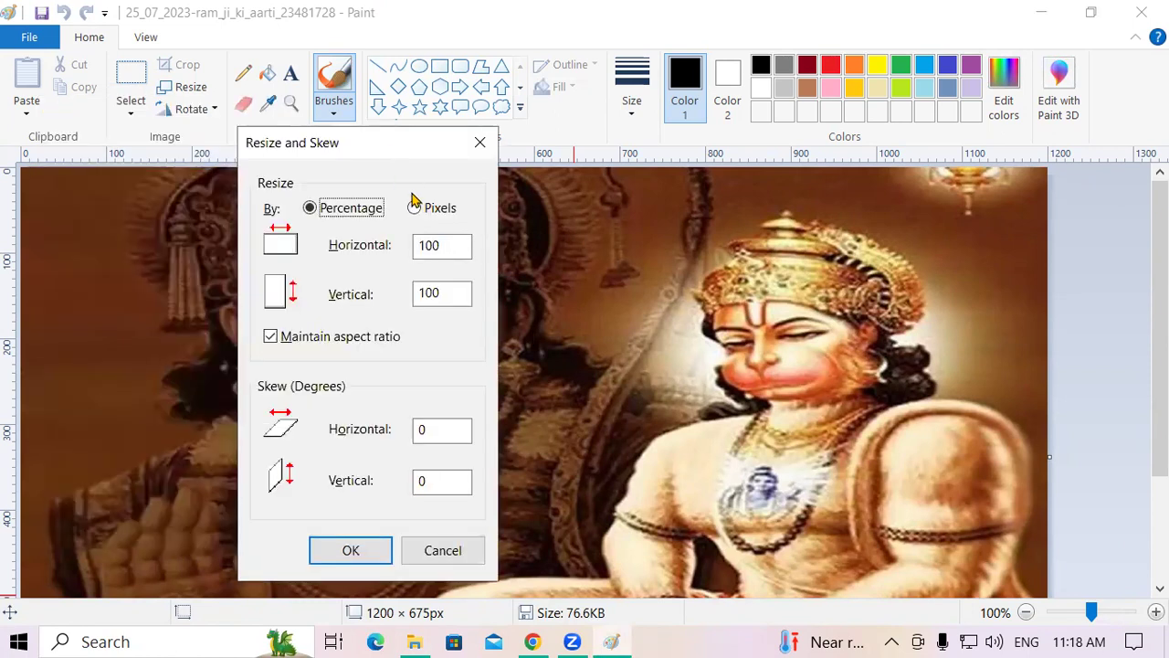
click(415, 208)
click(285, 340)
drag(457, 244, 279, 248)
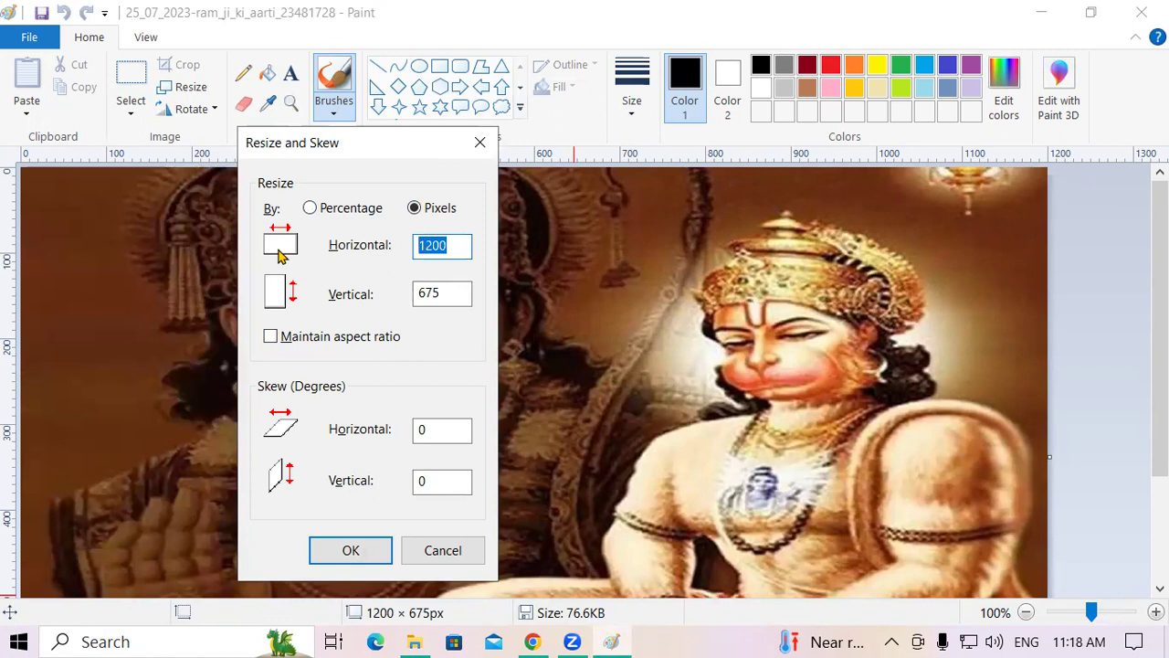
text(250)
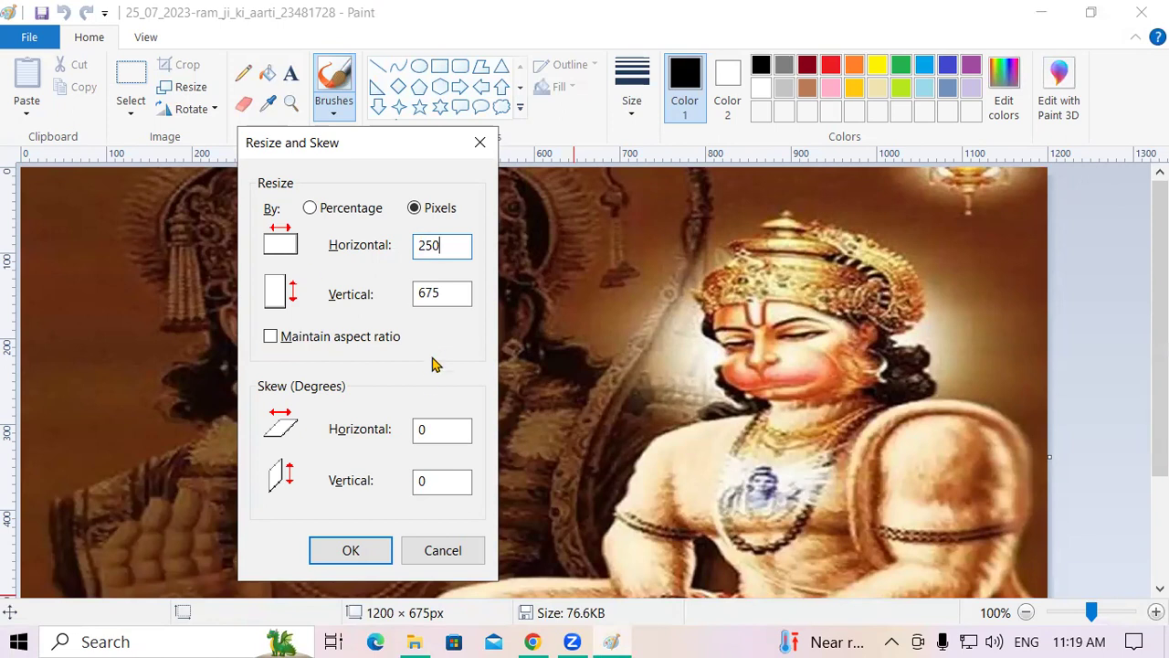
drag(448, 291, 392, 290)
text(250)
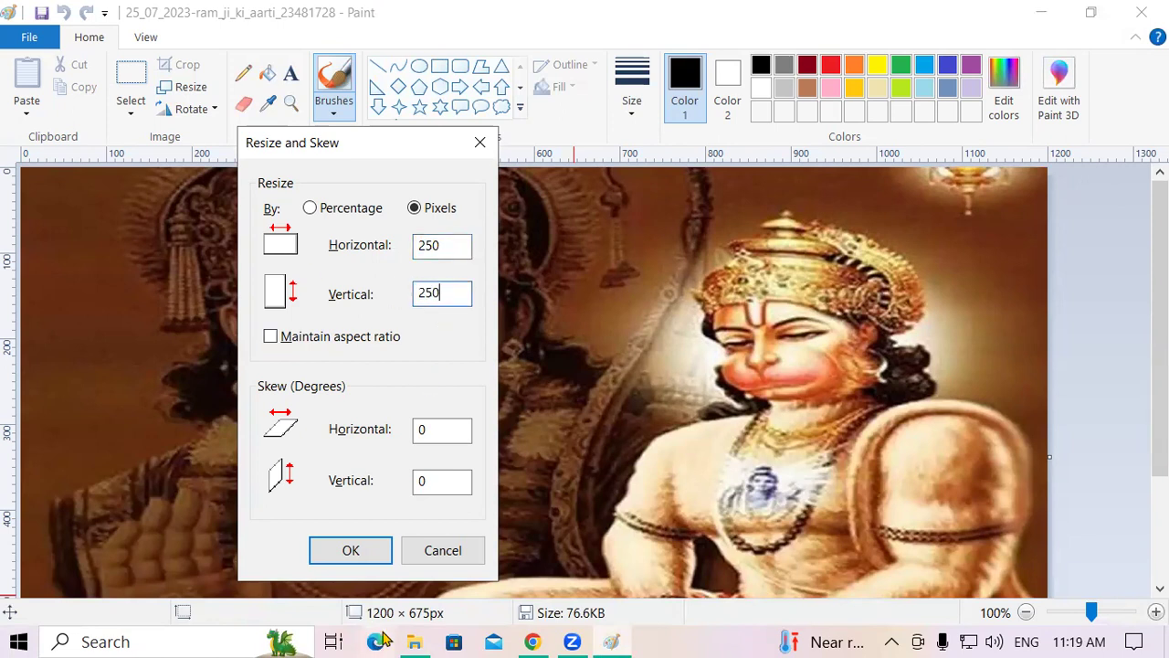
click(345, 549)
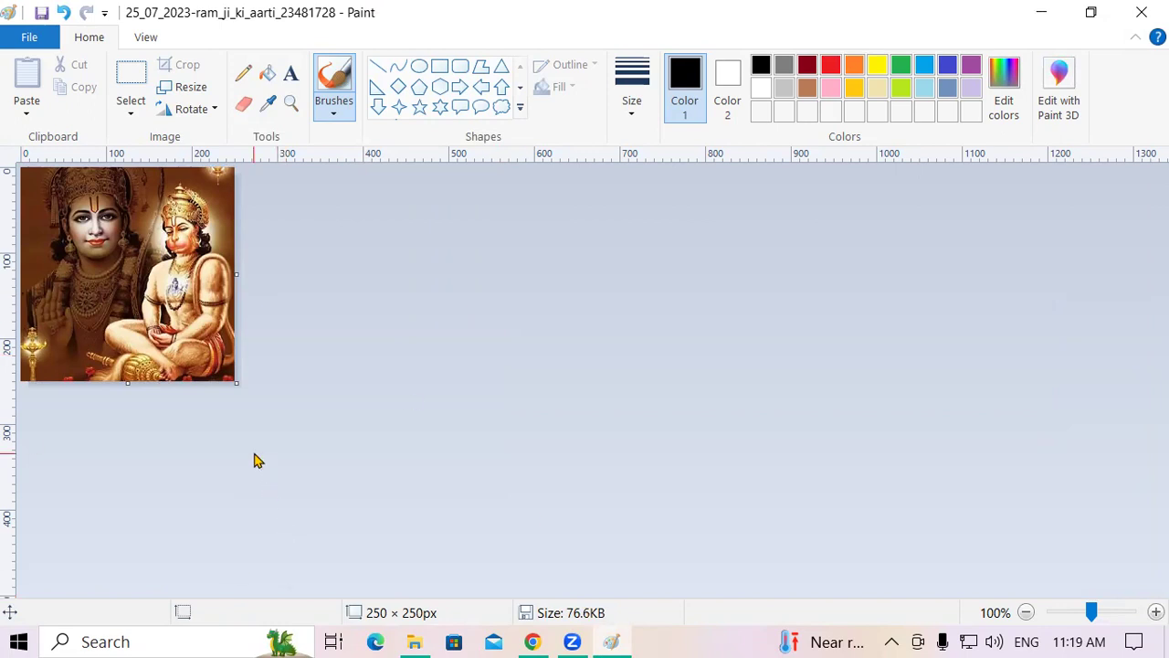
Step: Save the resized image to the Desktop as a JPEG named "ram ji wallpaper"
key(F12)
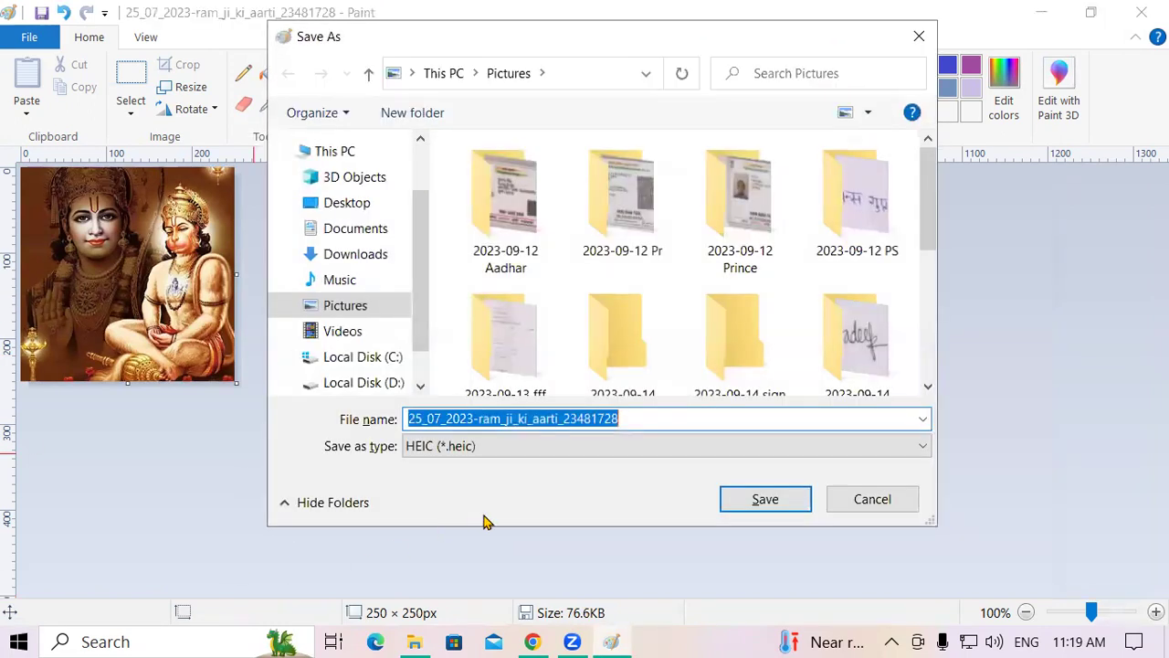
click(919, 37)
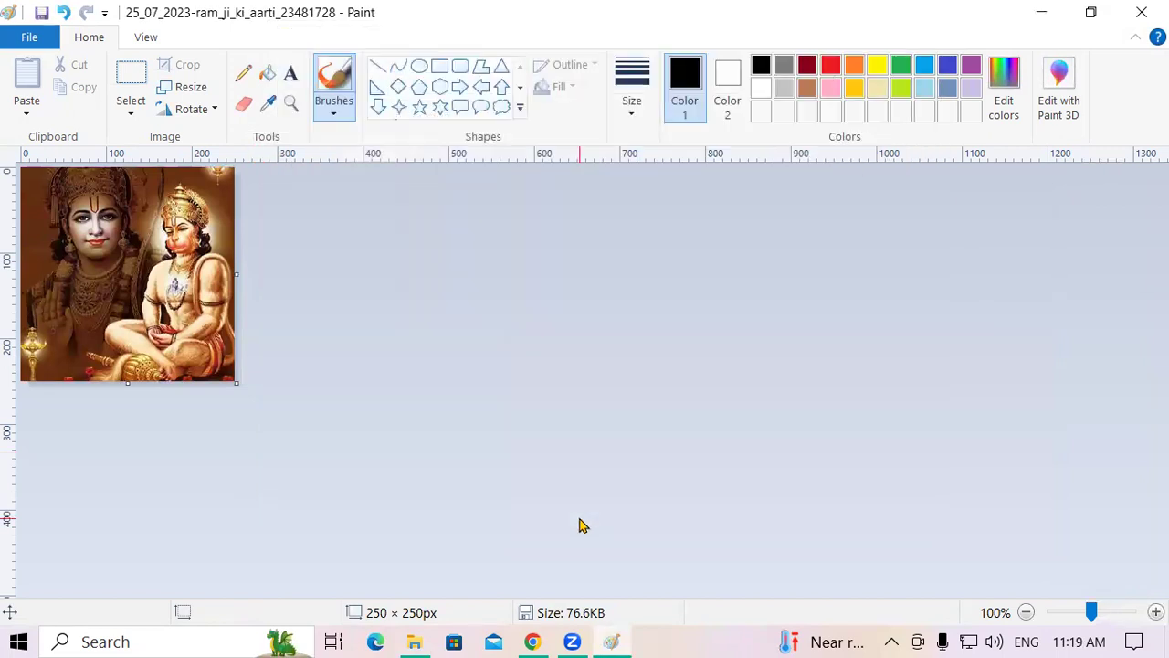
key(F12)
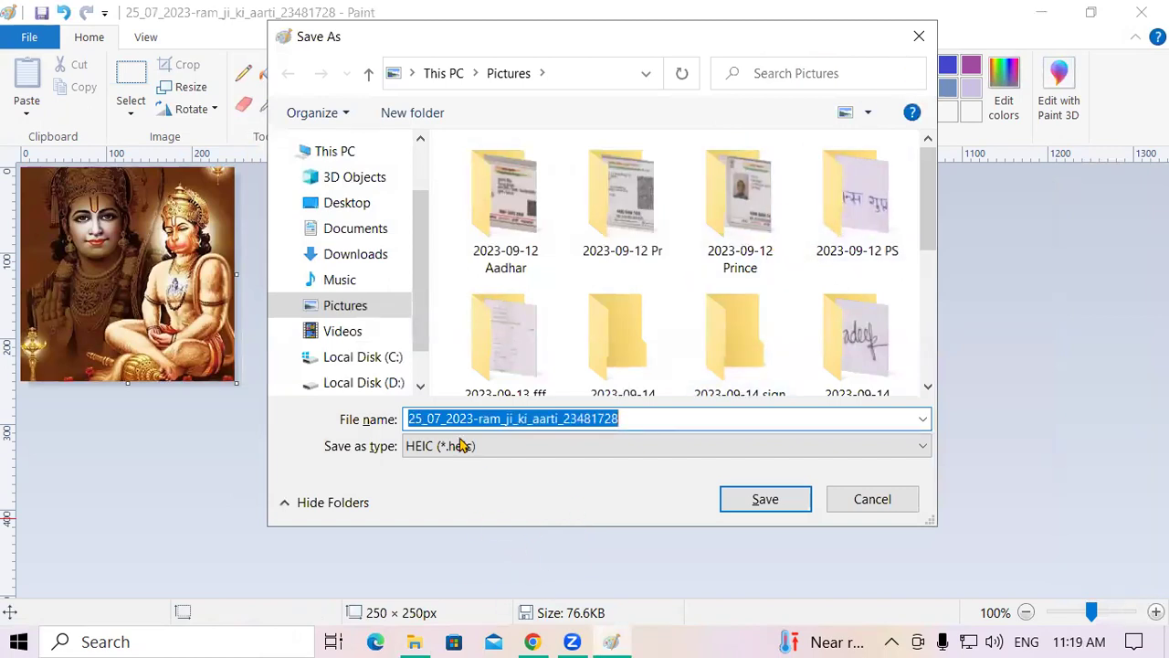
scroll(419, 308, up, 1)
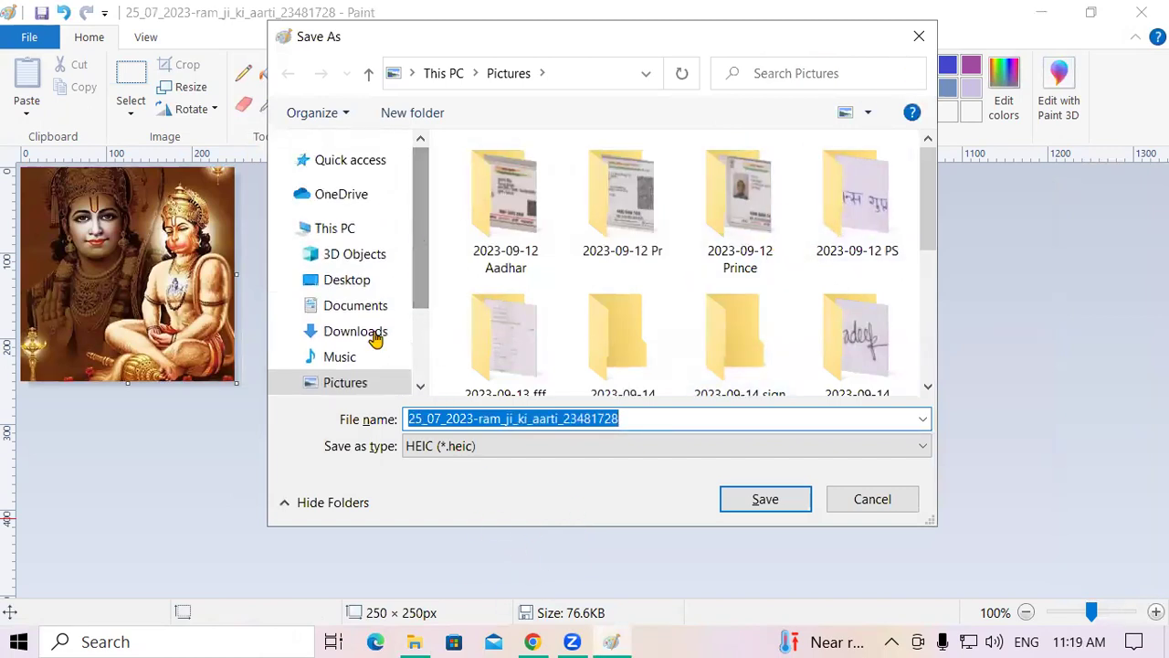
click(320, 281)
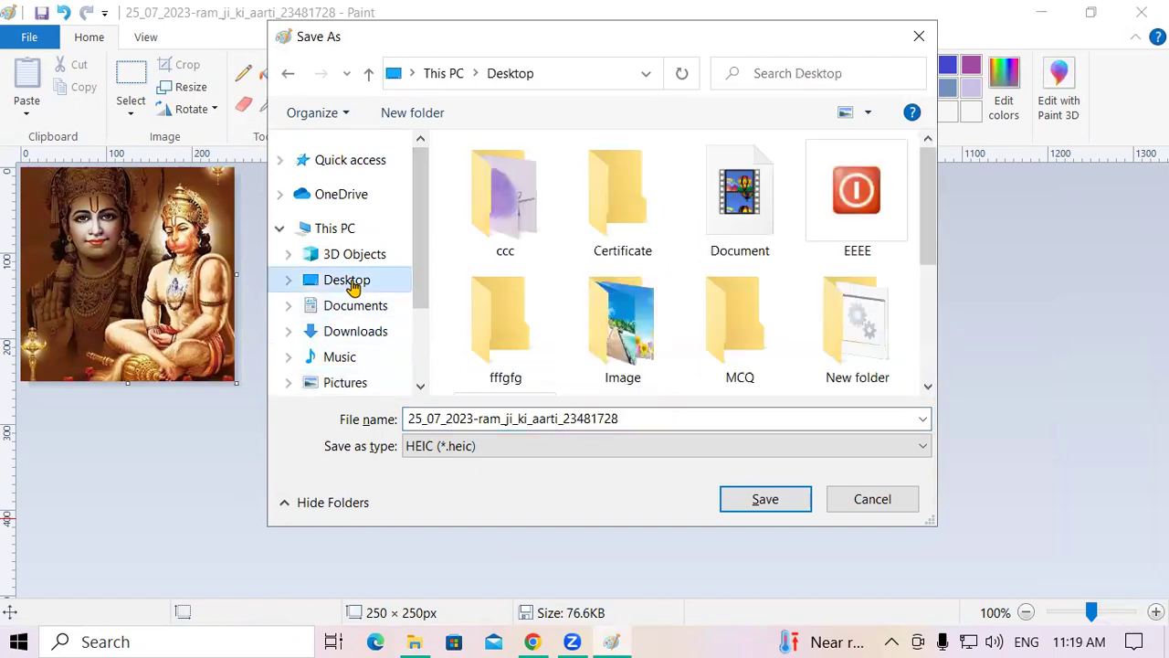
click(650, 418)
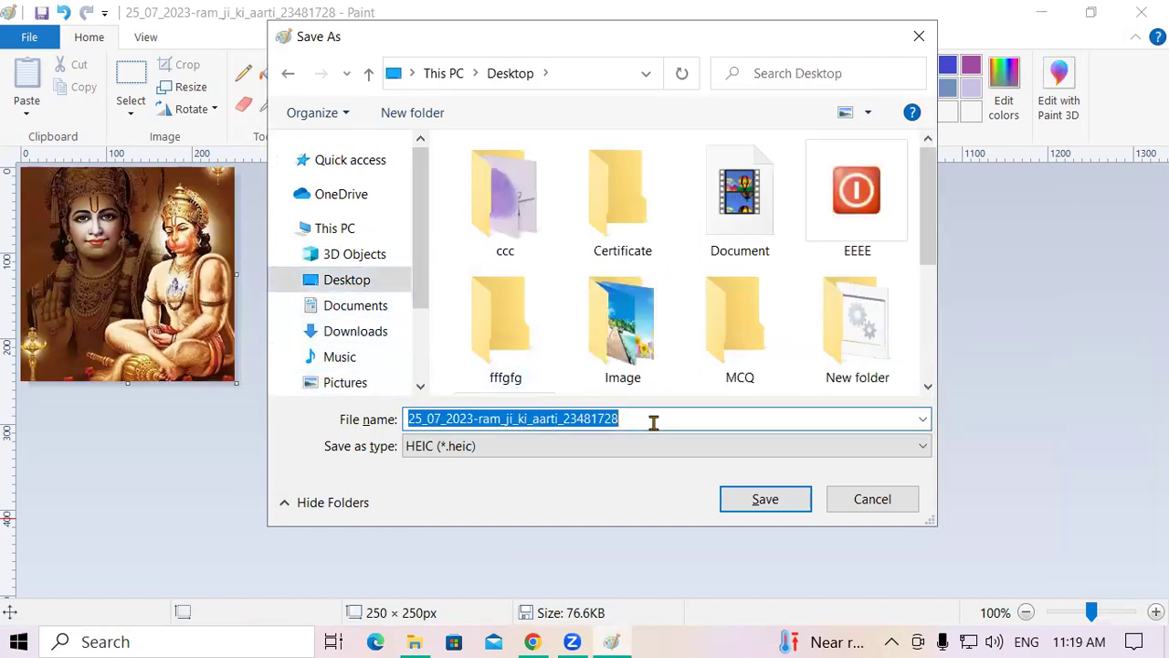
text(ram ji wallpaper)
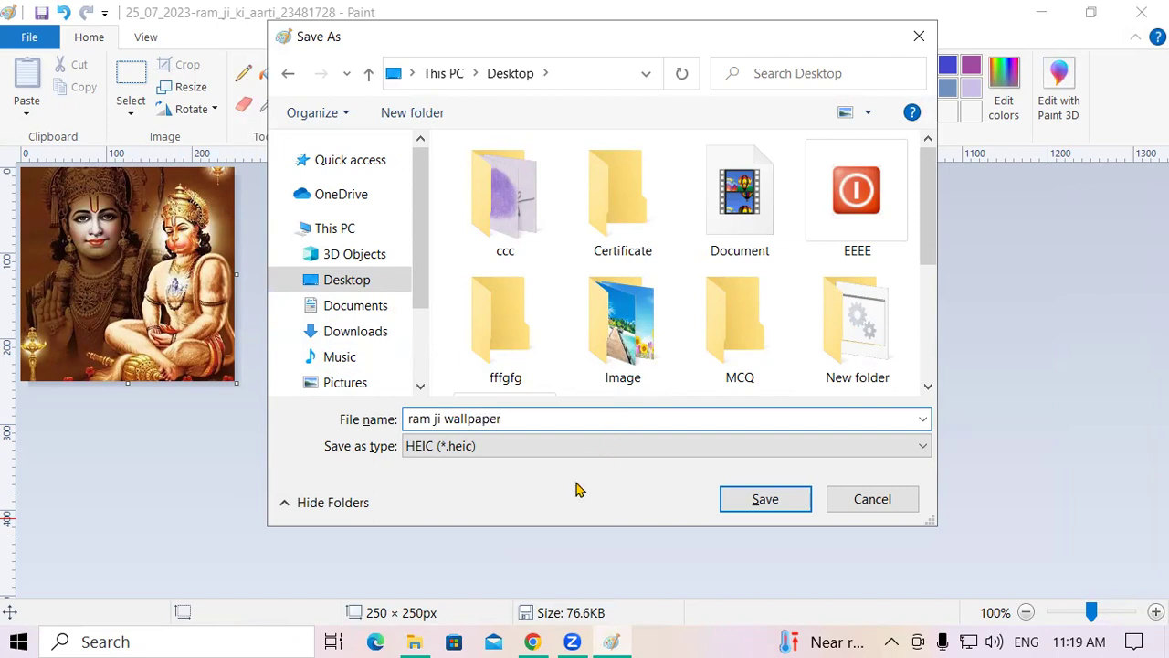
click(537, 446)
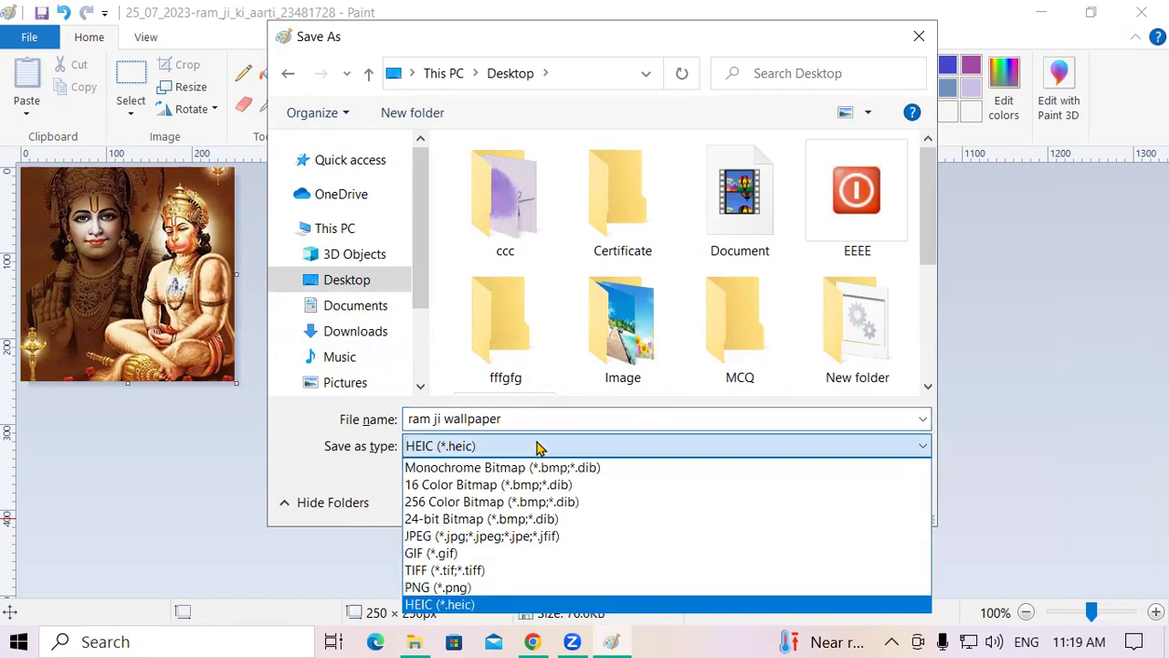
click(503, 538)
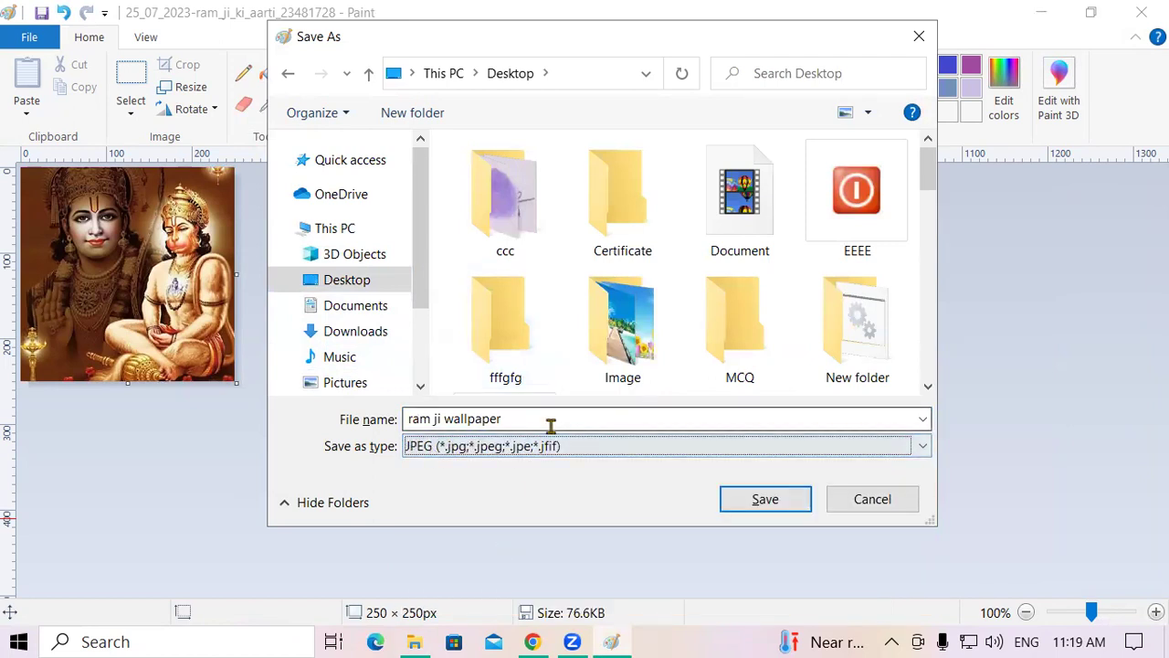
click(767, 502)
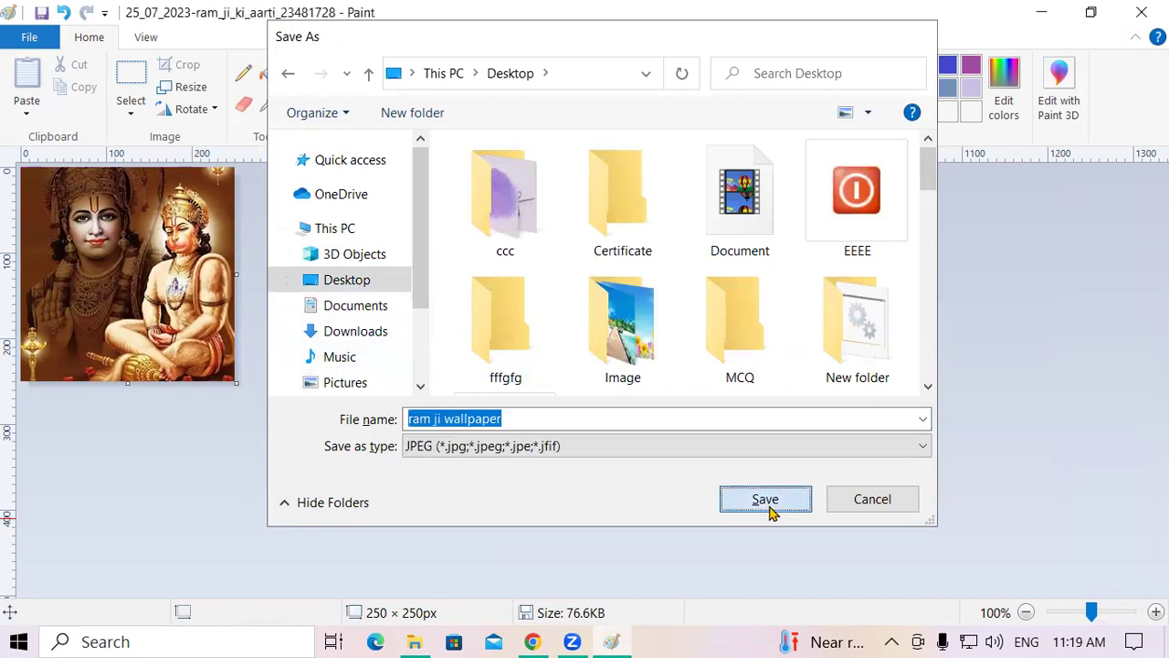
click(666, 369)
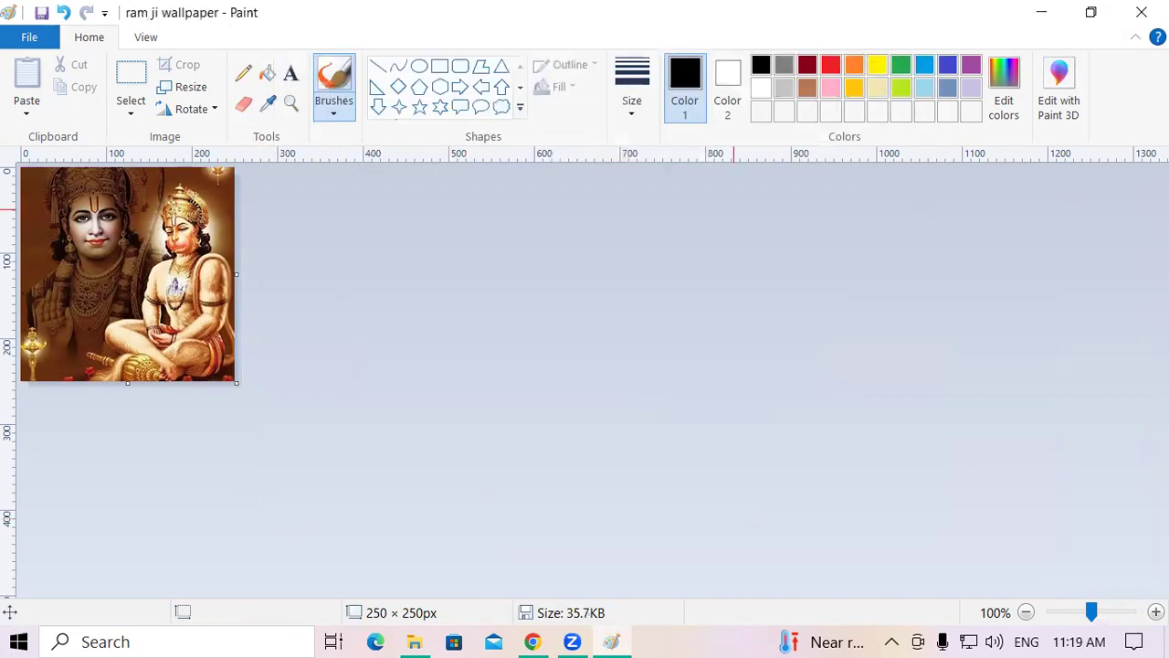
Step: Close Paint and the folder window, and preview the ram ji wallpaper image from the desktop
click(1142, 11)
click(1141, 11)
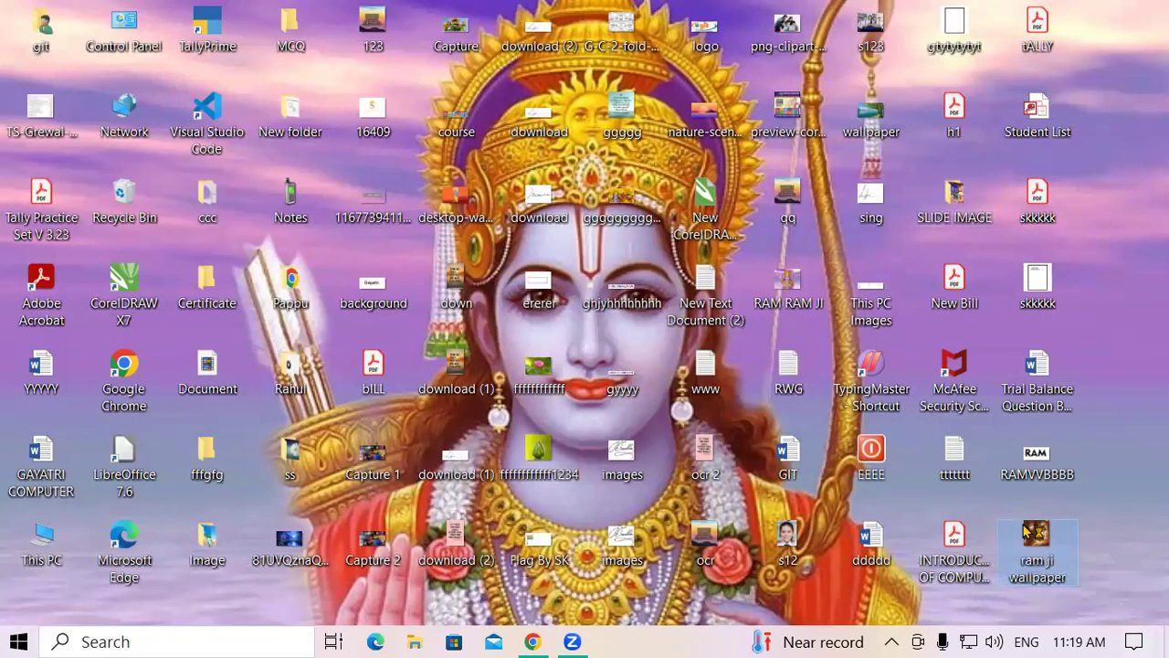
double_click(1025, 532)
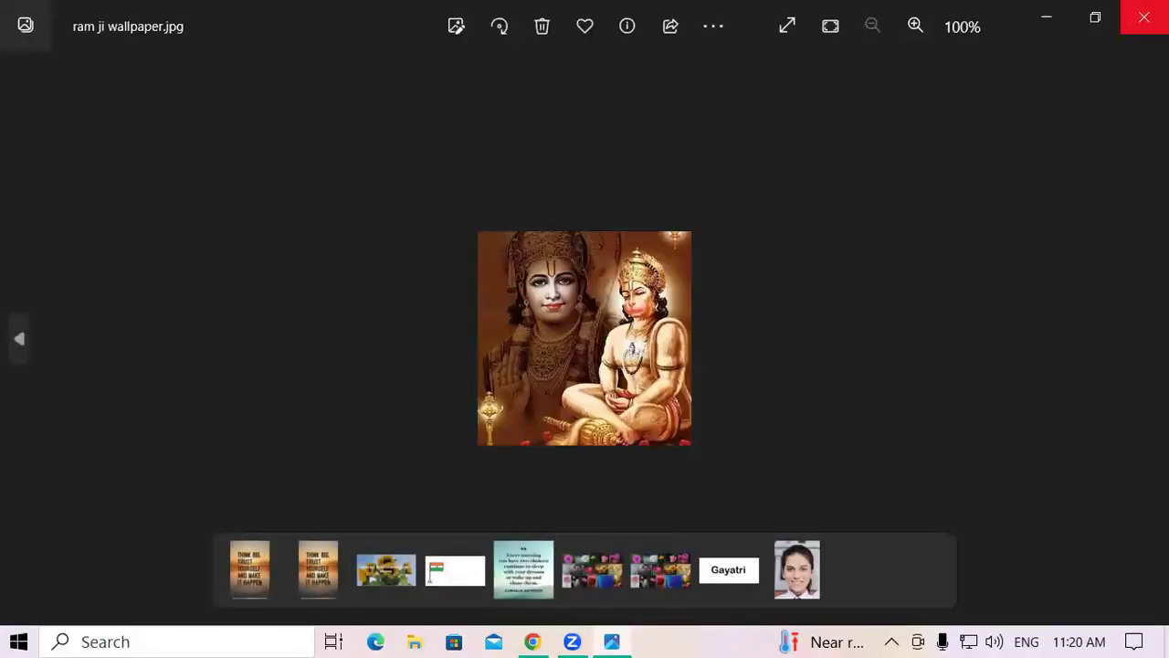
key(alt+F4)
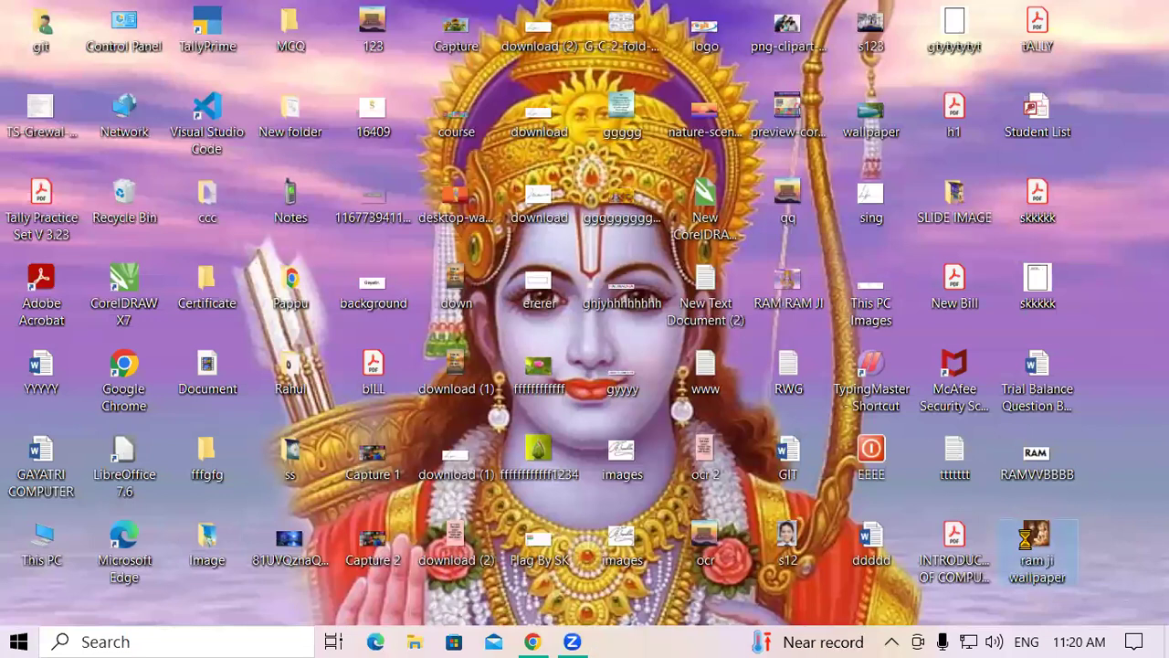
Step: Open the ram ji wallpaper image in Paint to check its dimensions and file size, and close it
right_click(1027, 544)
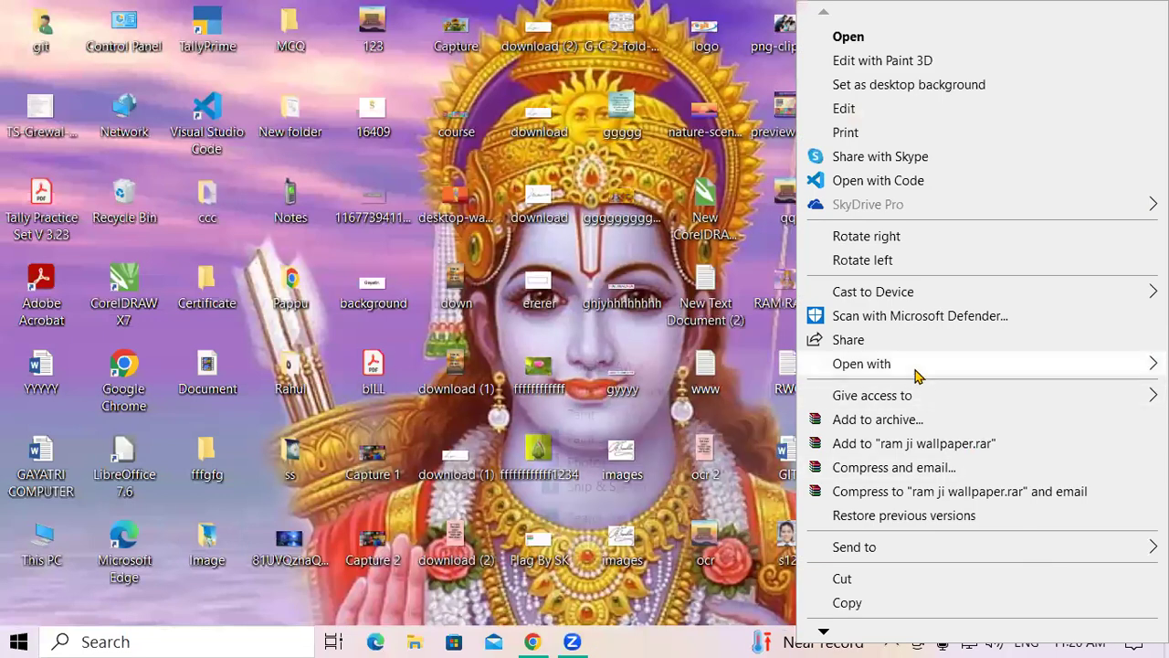
mouse_move(916, 368)
click(619, 417)
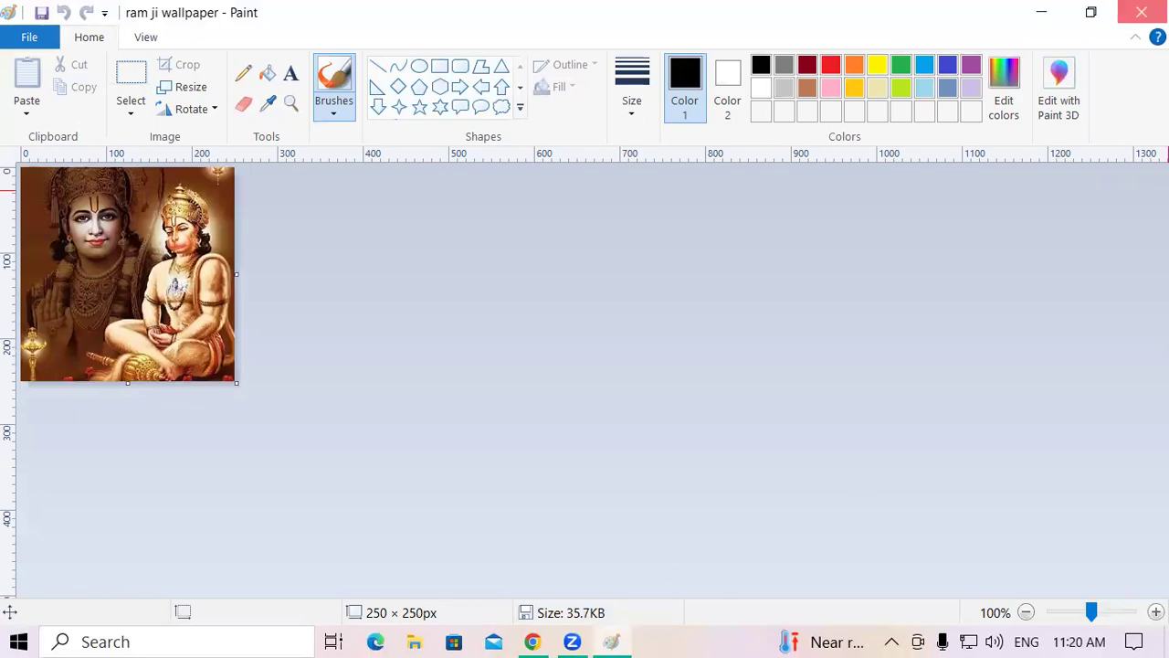
click(1142, 11)
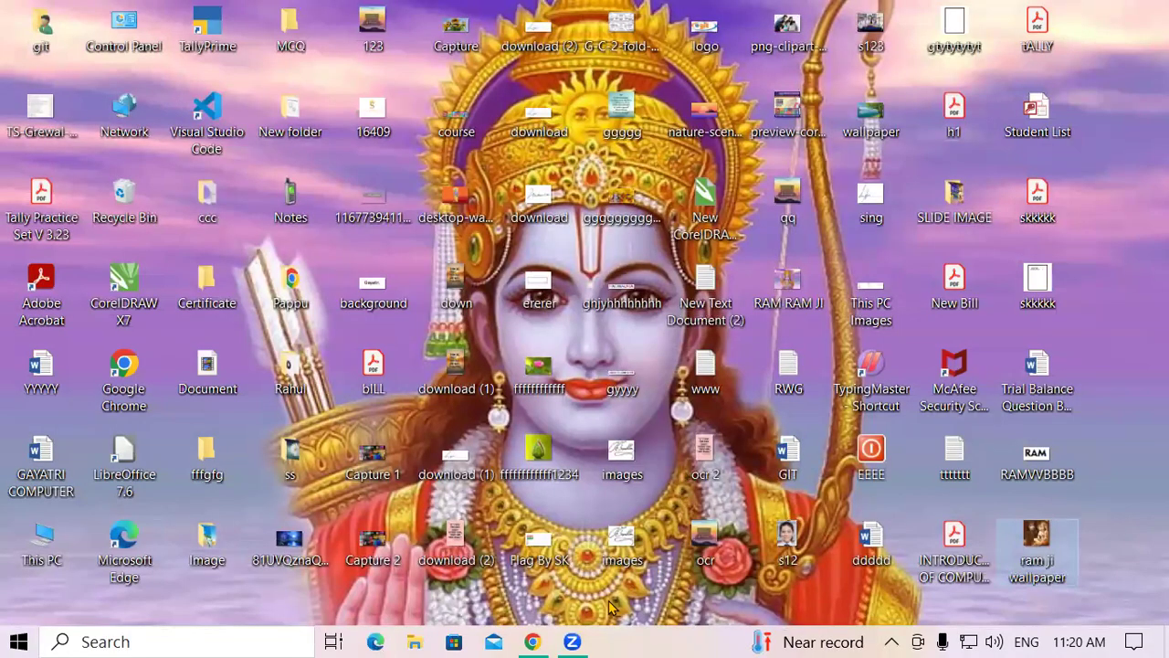
Step: Switch to Chrome, search for "ccc online form" in a new tab, and open the NIELIT Student Information and Enrollment System, dismissing its Important notice
click(533, 641)
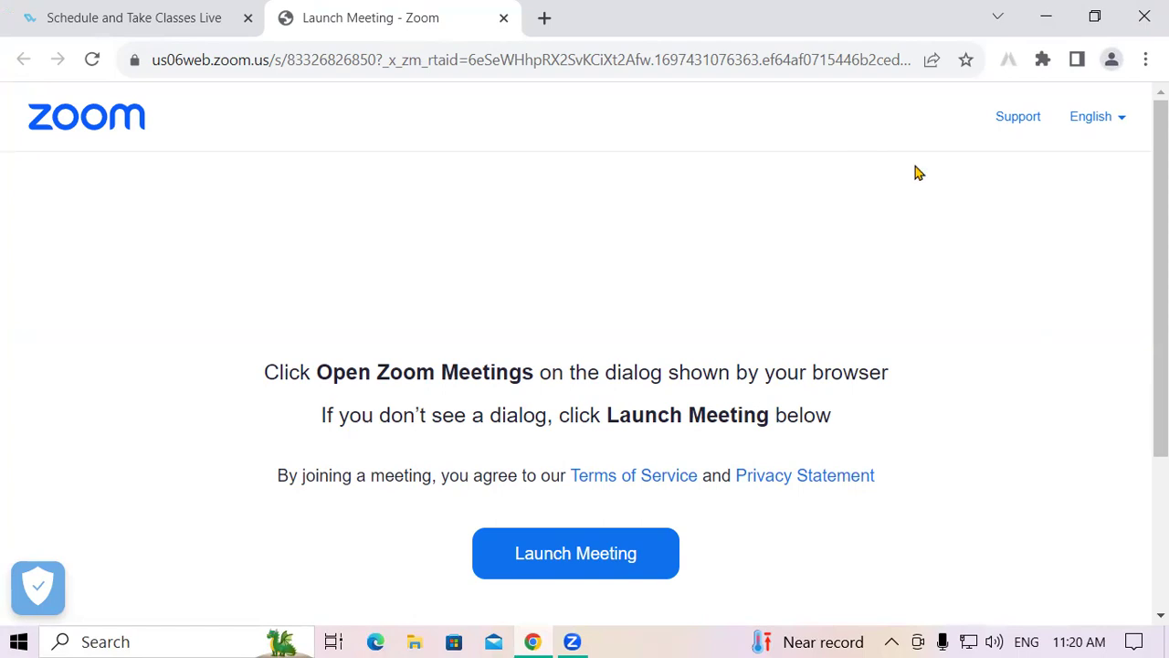
click(544, 18)
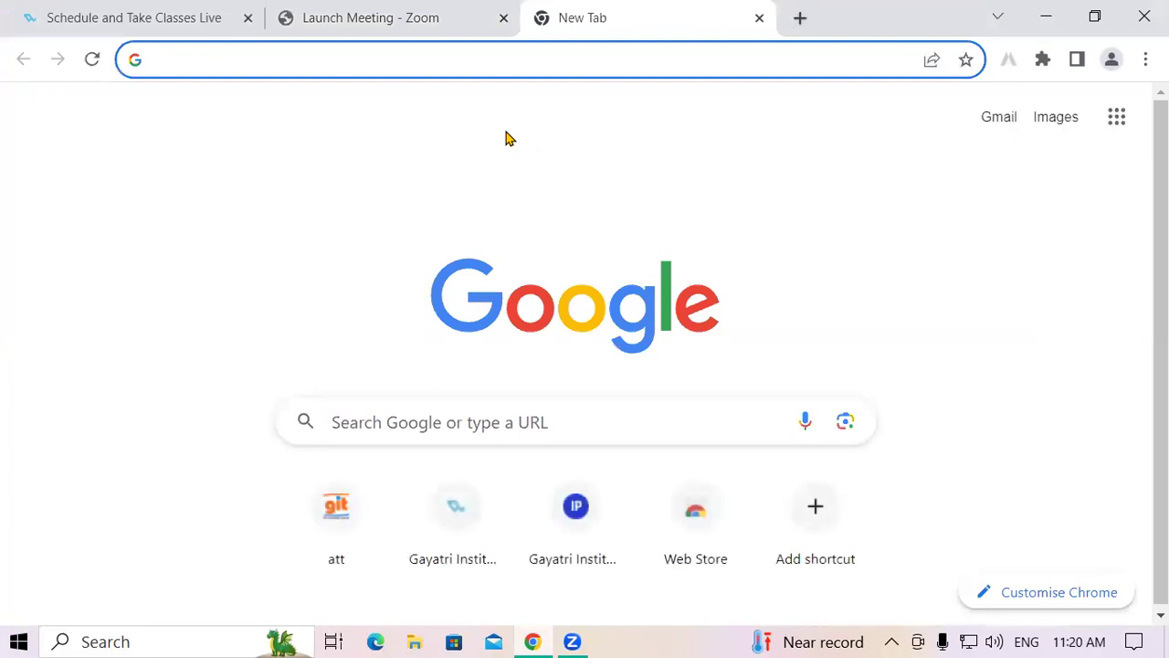
text(ccc onlin)
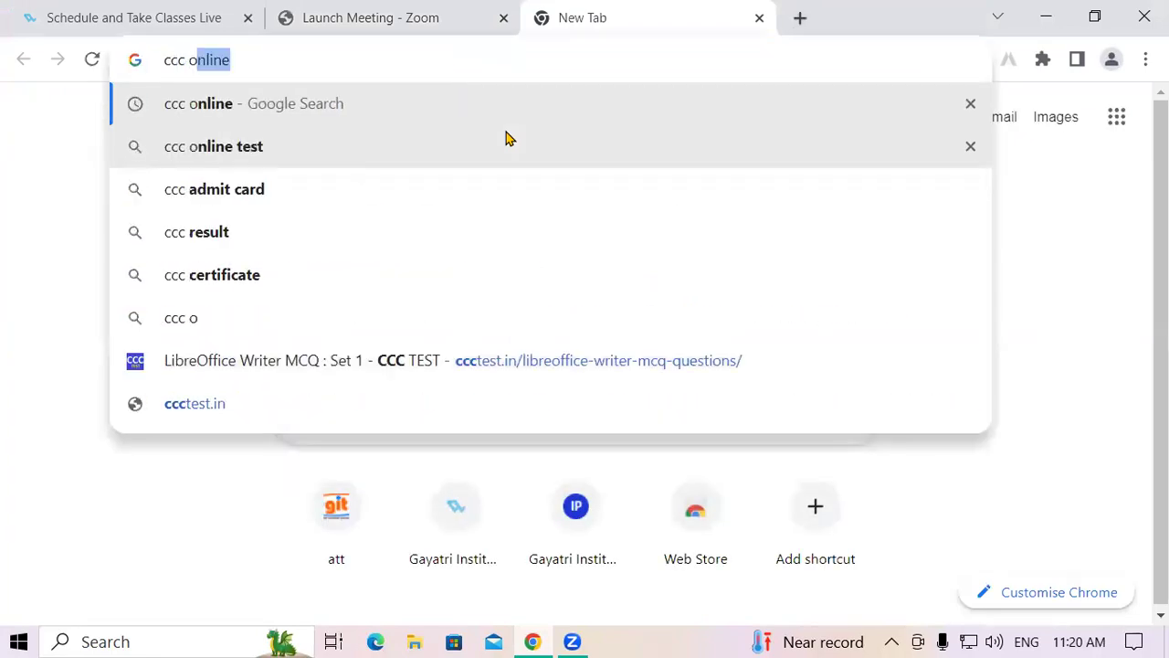
text(e form)
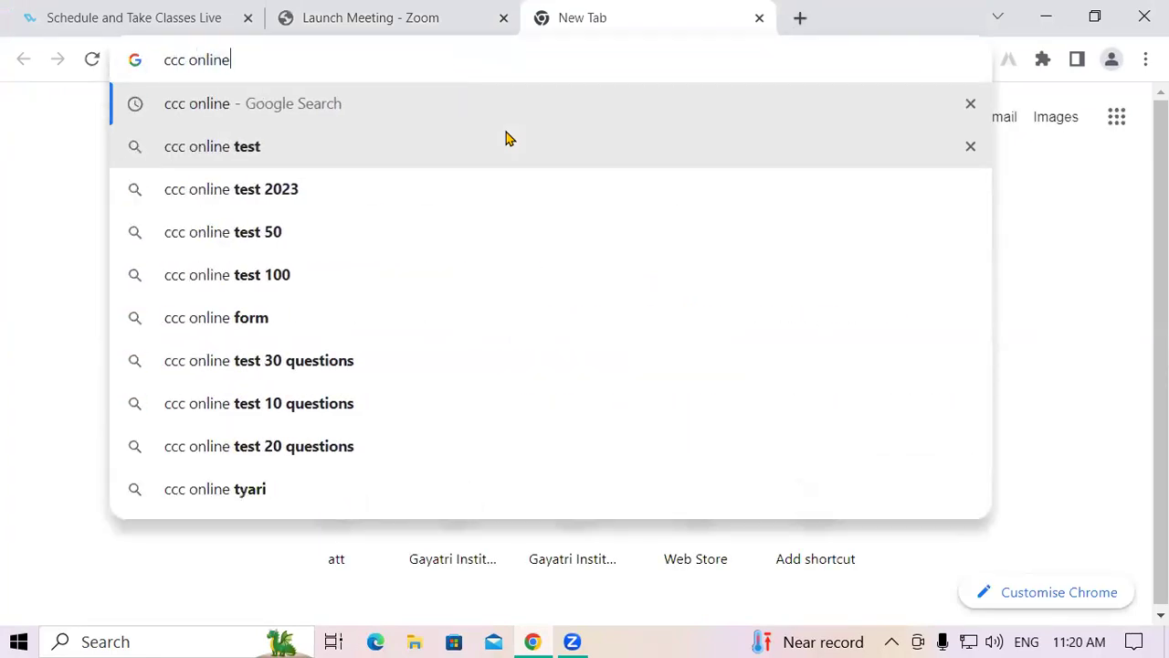
key(Return)
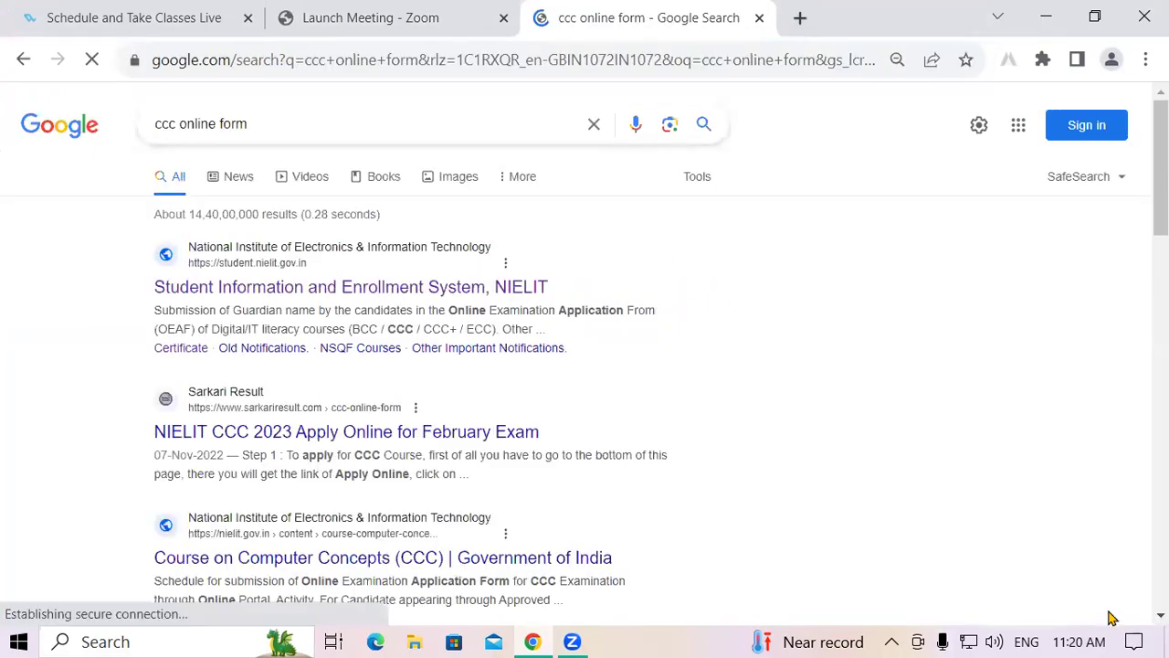
click(230, 287)
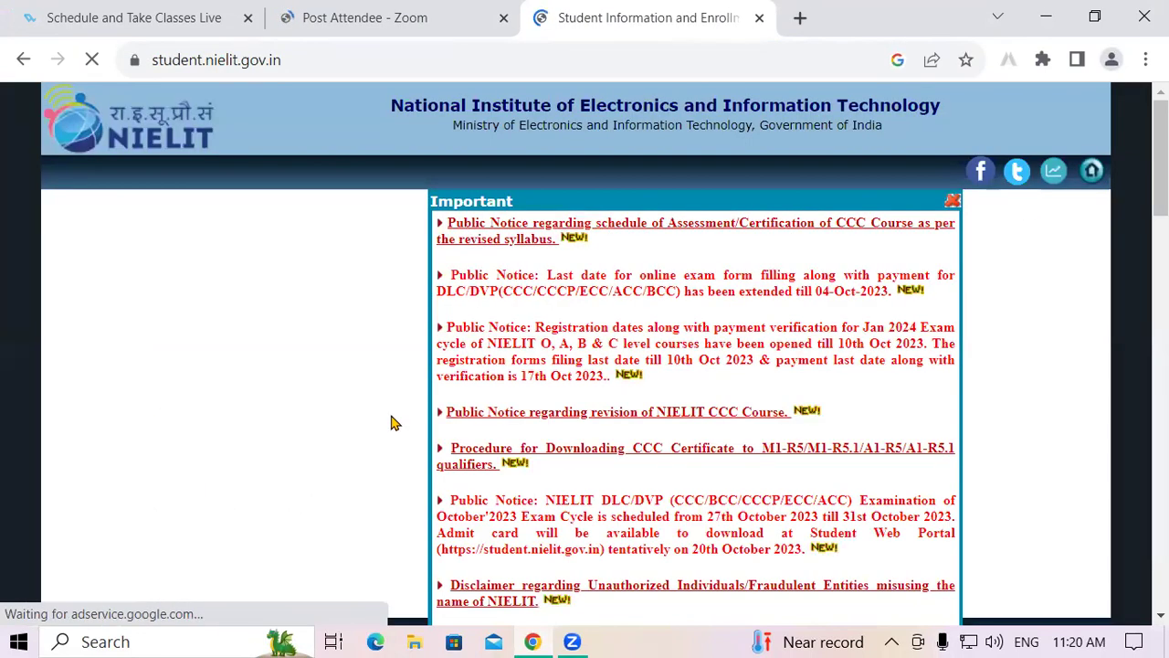
click(953, 201)
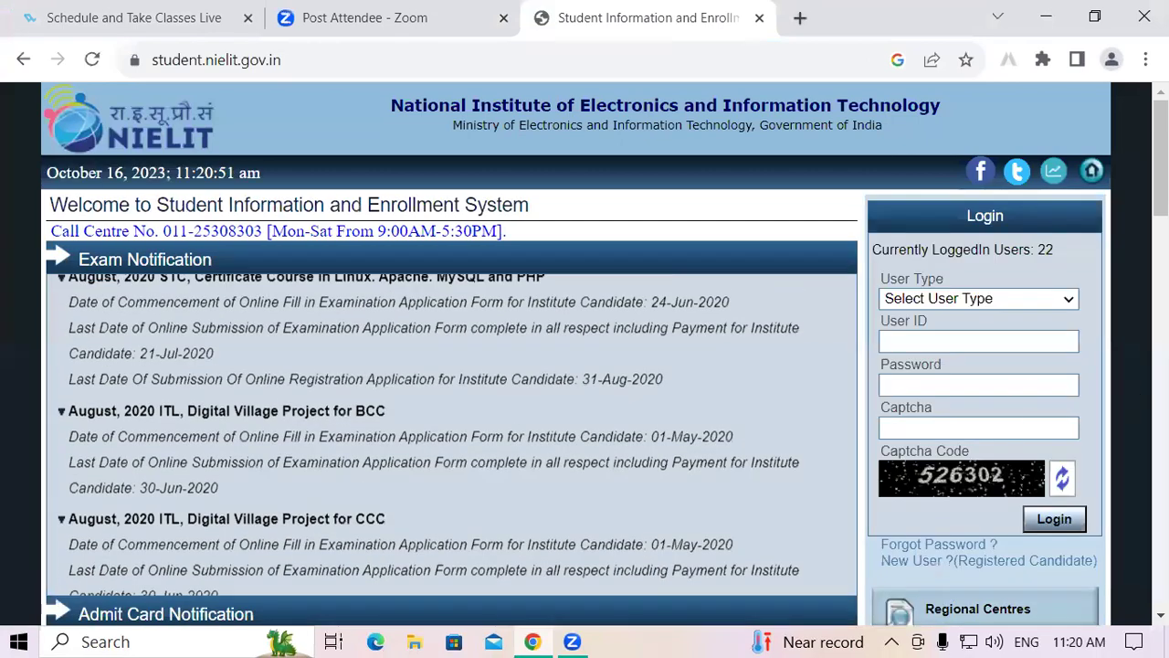
Step: Open the Apply Online course list on the NIELIT site and choose Course on Computer Concepts (CCC)
scroll(585, 347, down, 15)
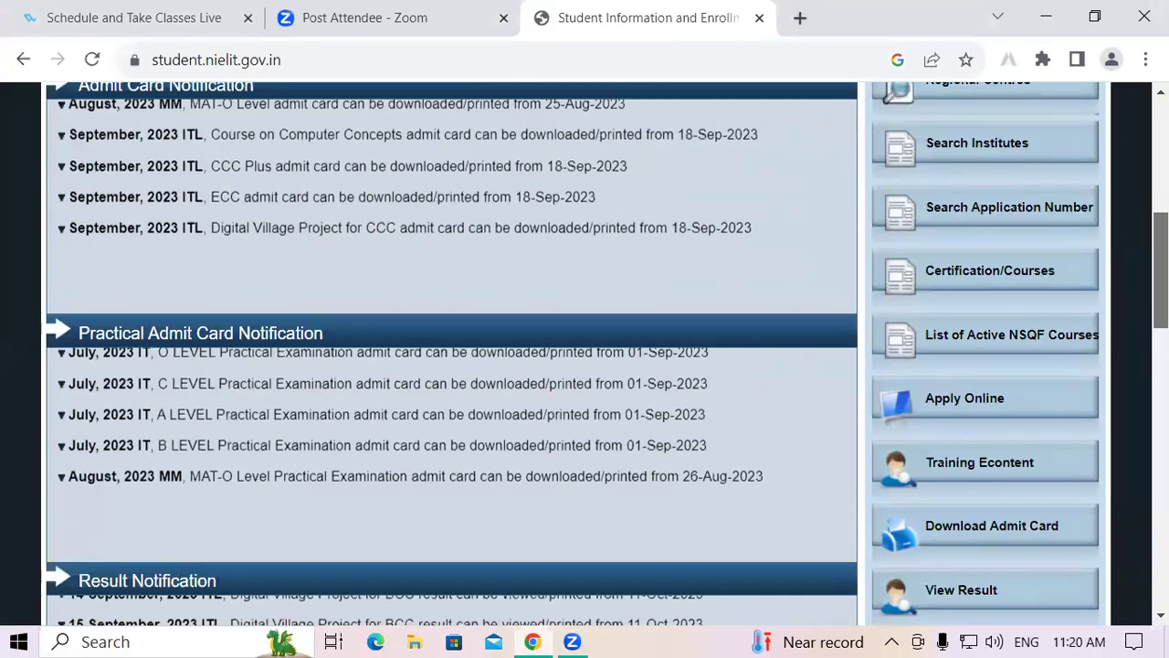
scroll(452, 347, up, 15)
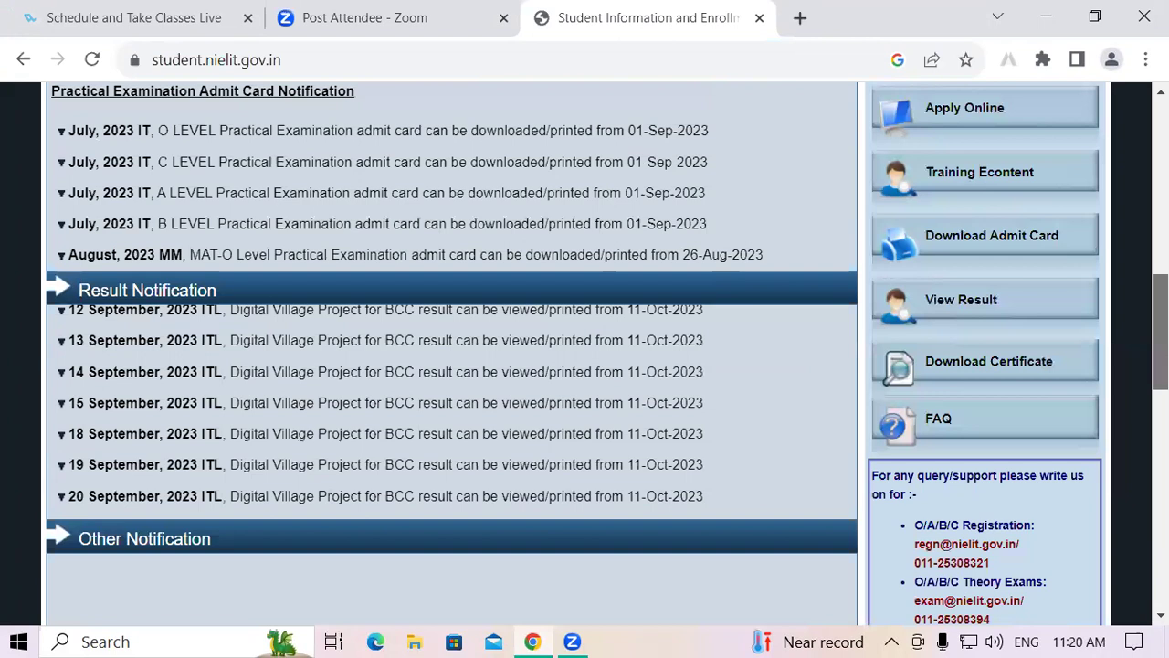
scroll(947, 469, down, 5)
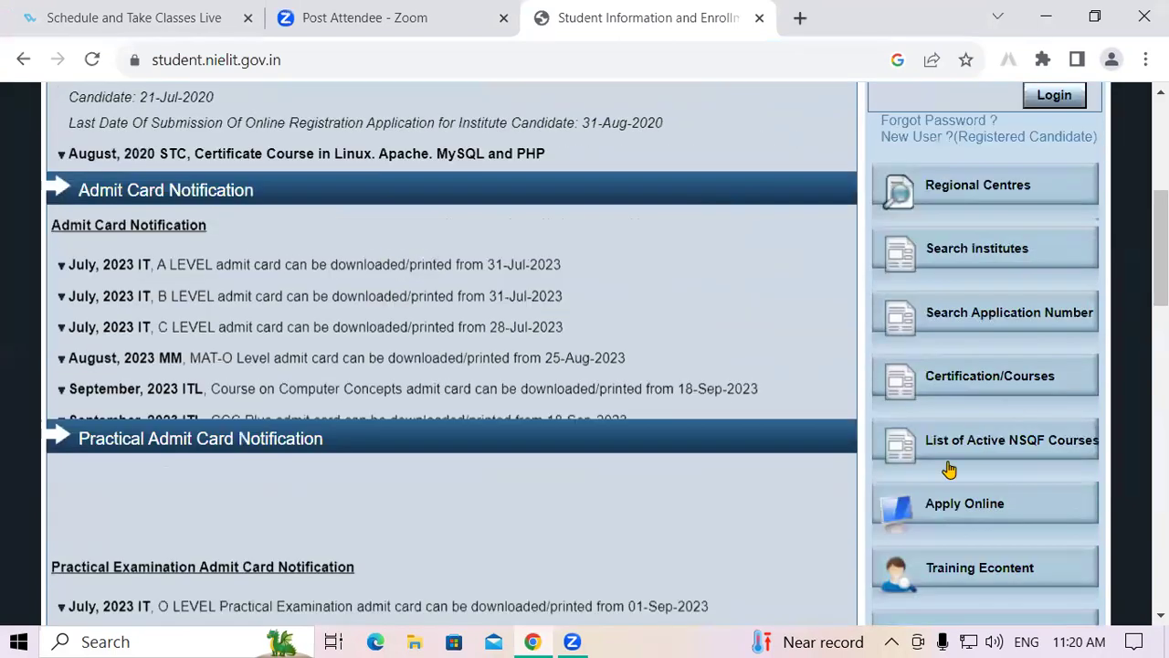
click(981, 510)
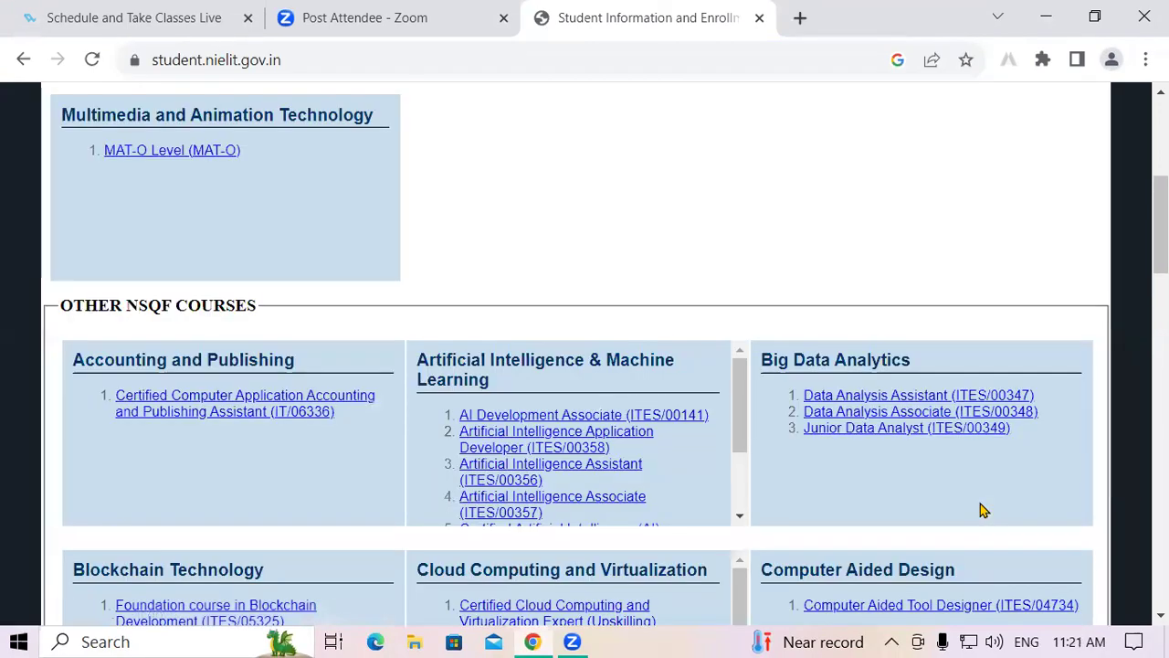
scroll(800, 432, up, 5)
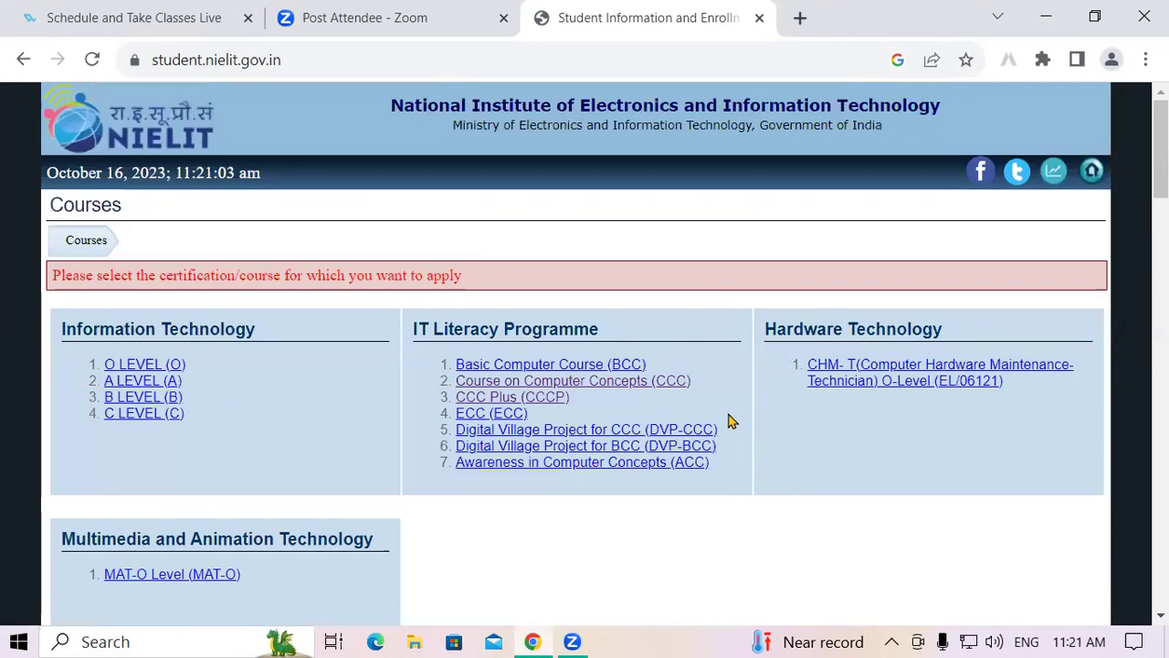
click(639, 388)
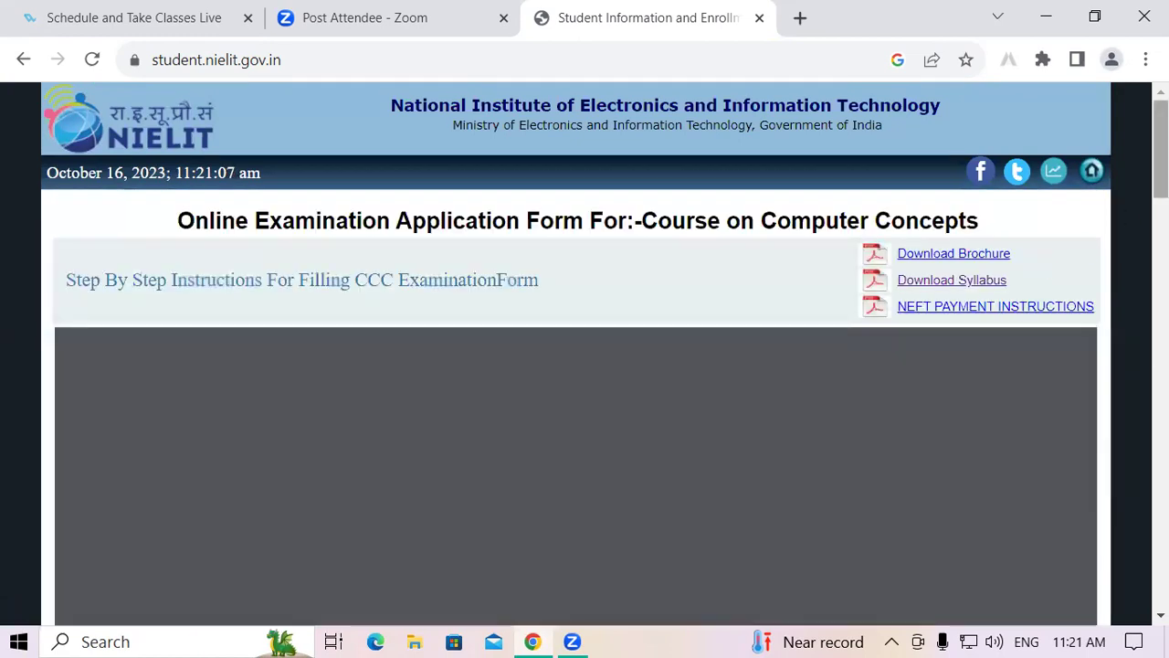
Step: Agree to the CCC declaration and proceed to the photo upload section of the examination application form
scroll(901, 259, down, 5)
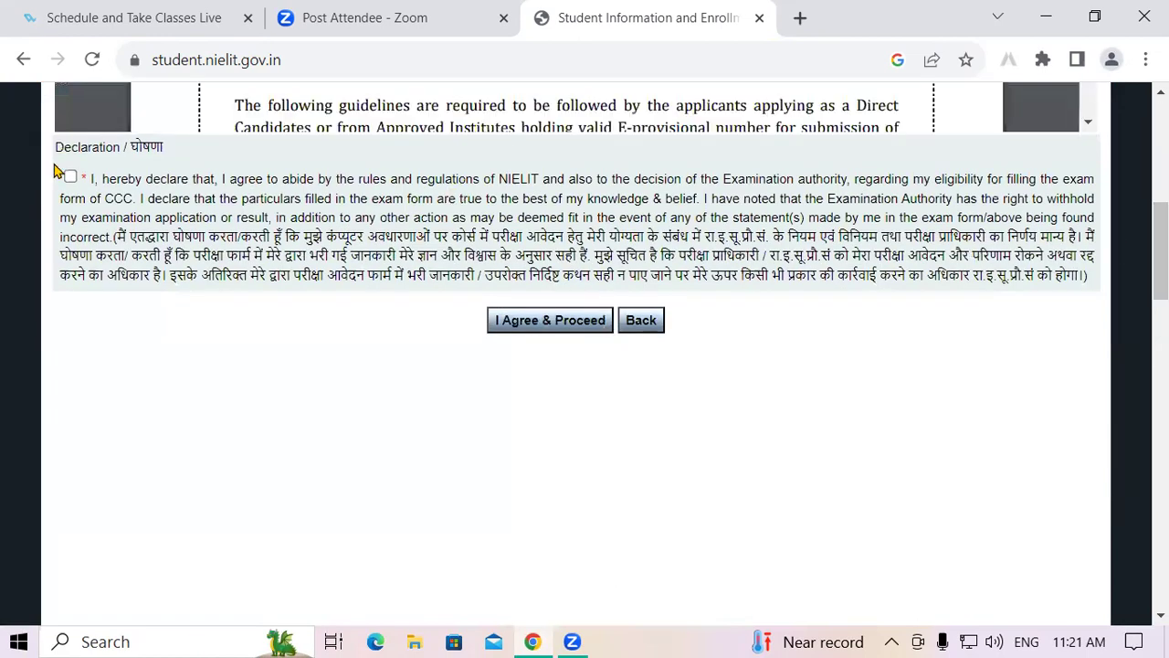
click(575, 321)
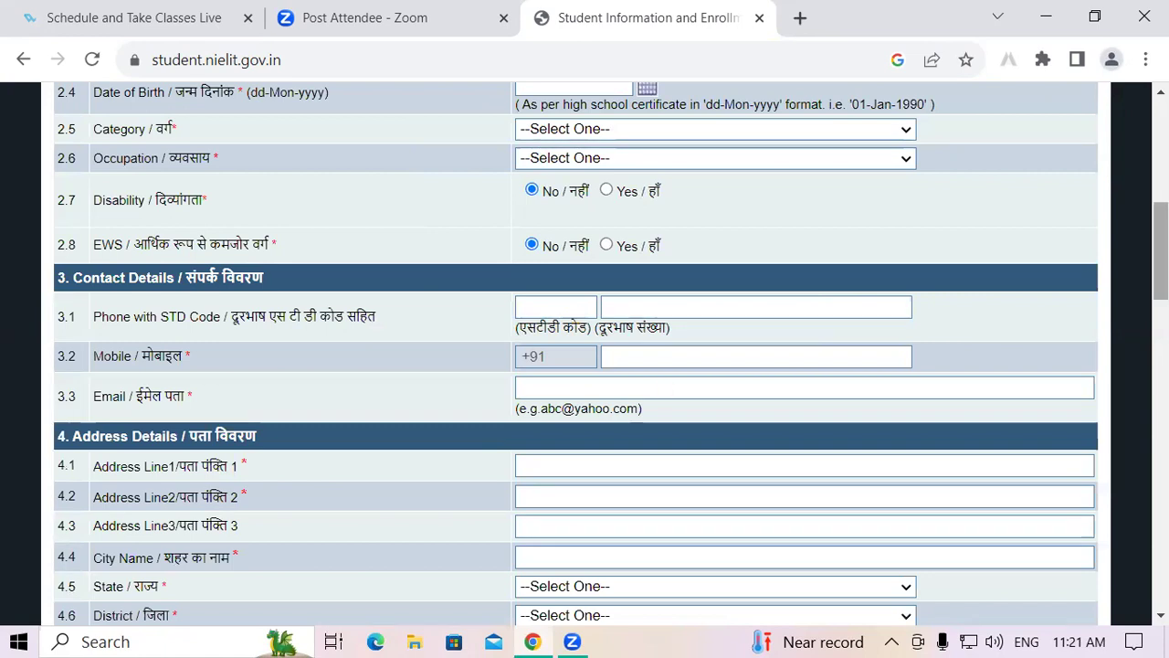
scroll(379, 171, down, 10)
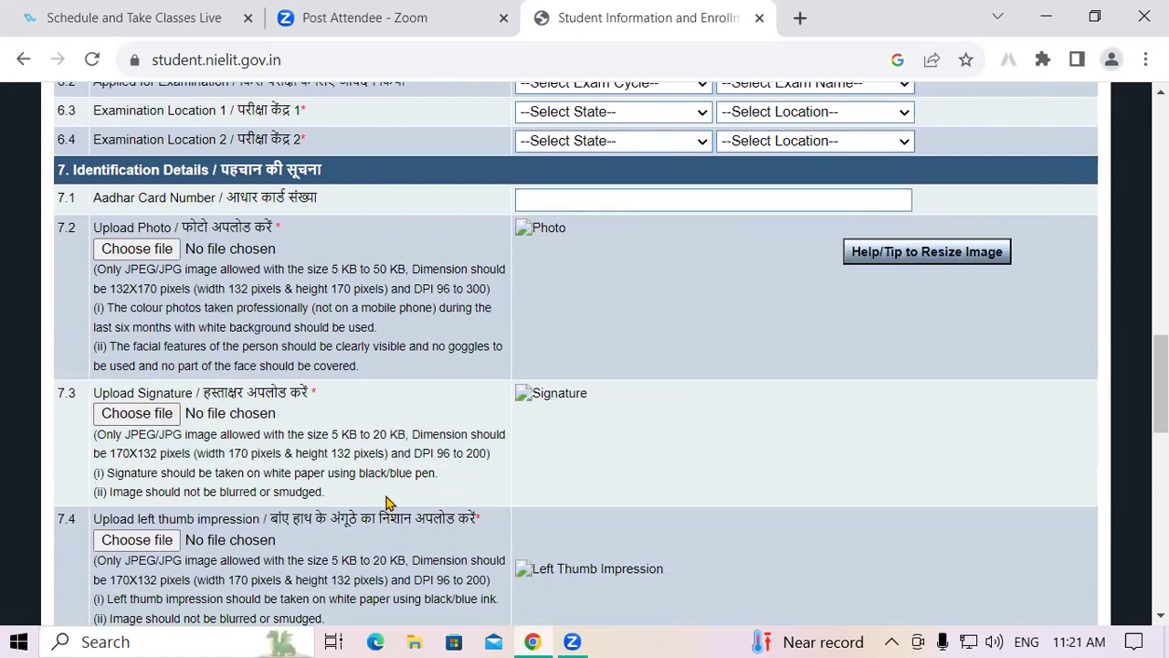
Step: Try to upload an image from the Desktop's SLIDE IMAGE folder as the form's photo, and dismiss the alert
click(145, 252)
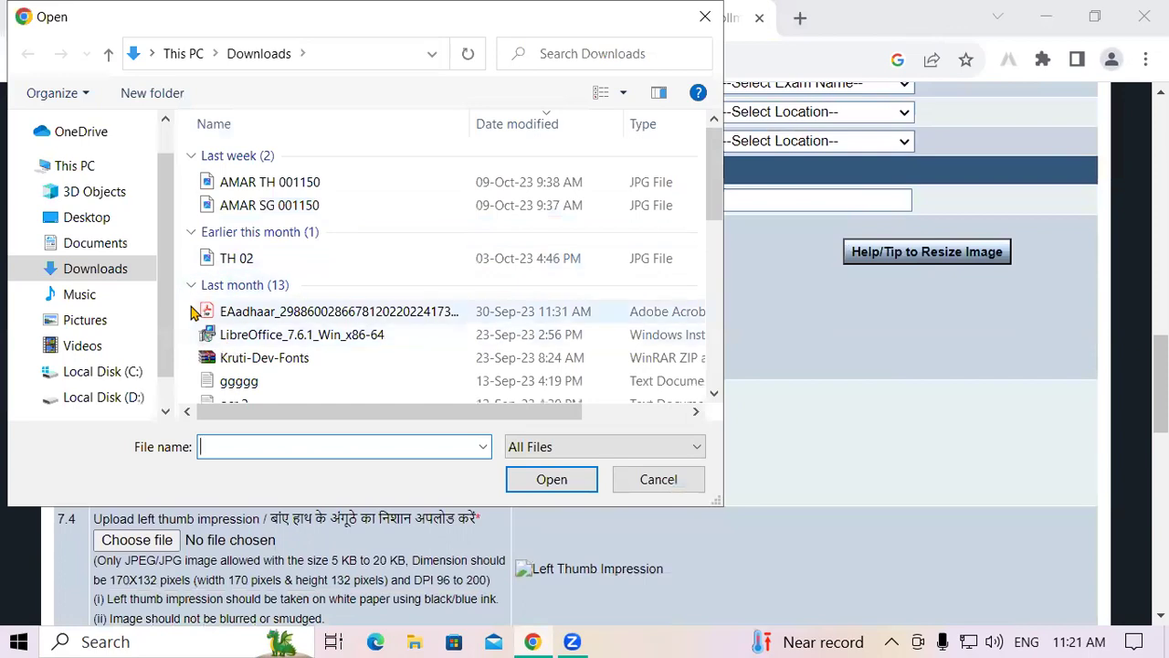
click(92, 320)
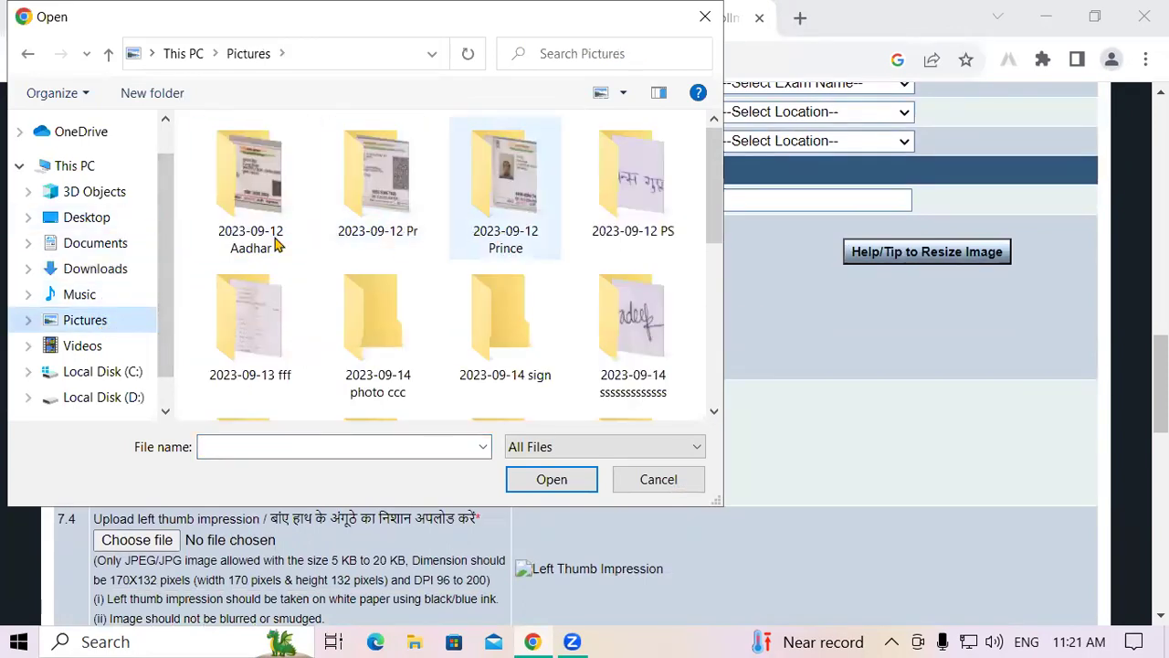
click(89, 217)
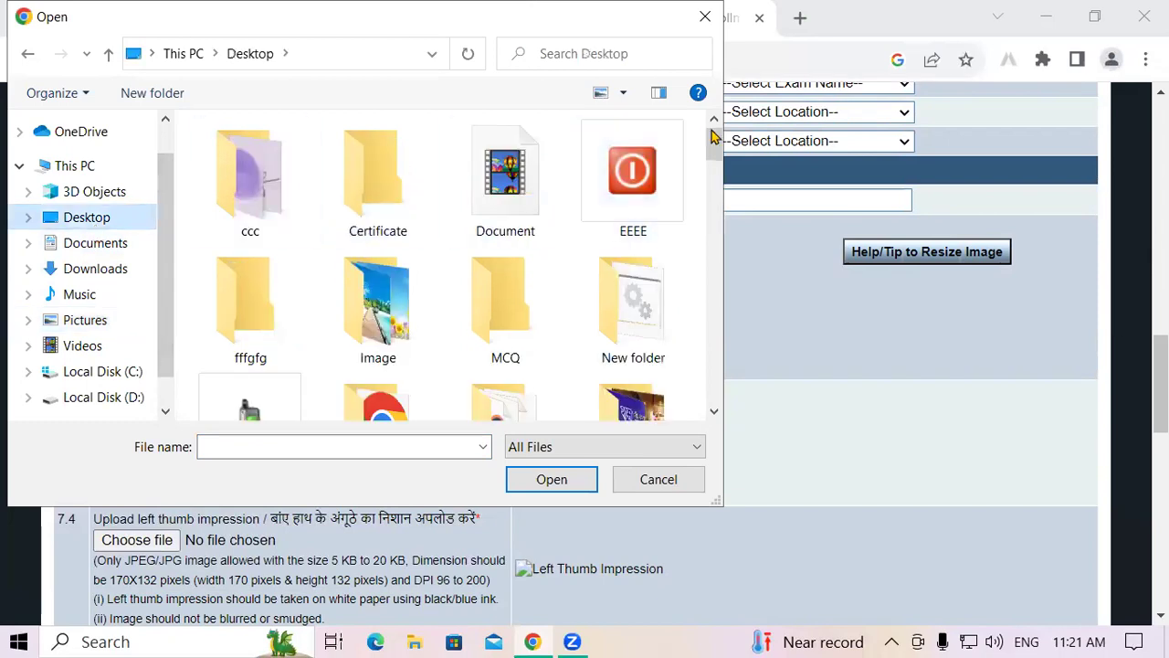
scroll(709, 142, down, 2)
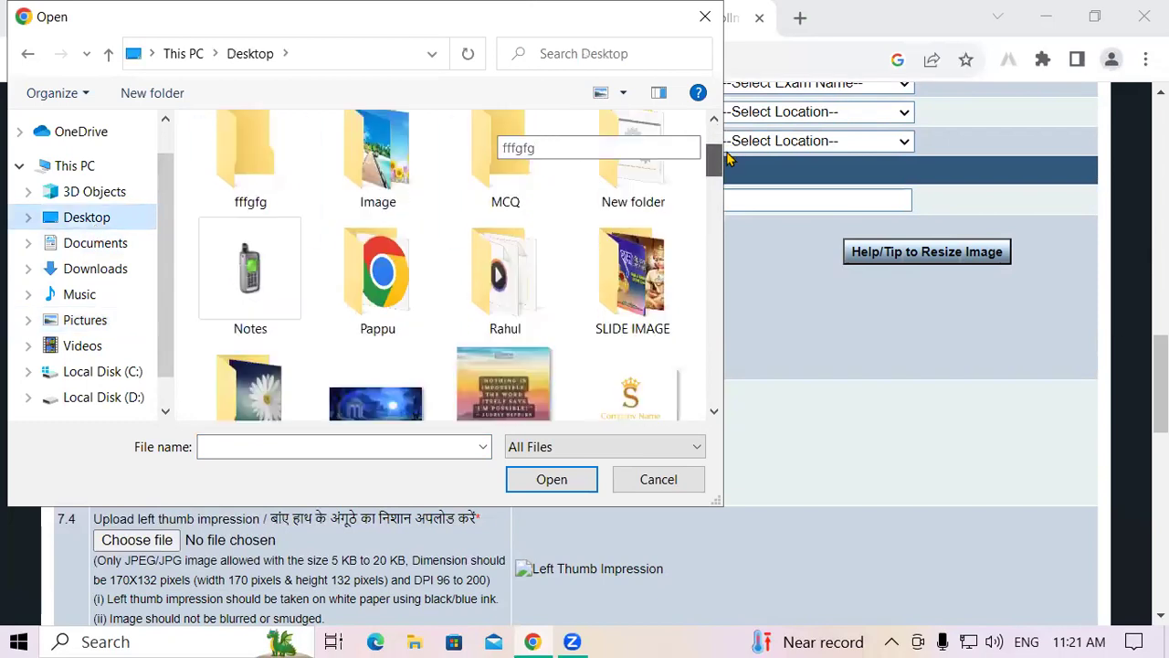
double_click(634, 274)
click(258, 196)
click(559, 478)
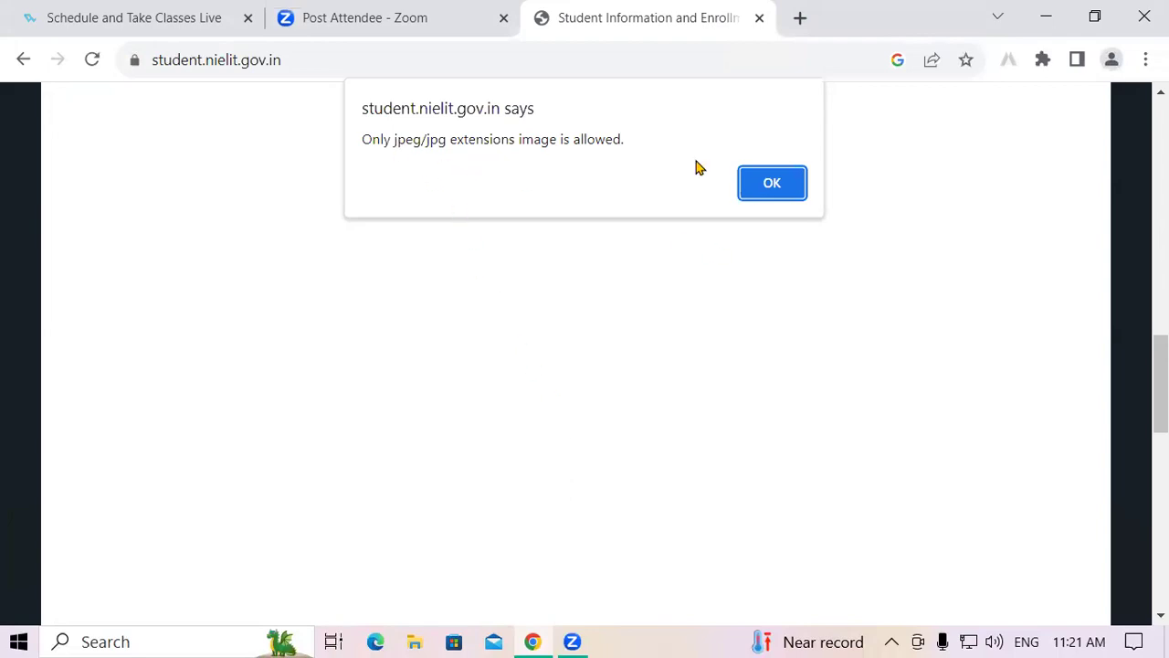
click(770, 185)
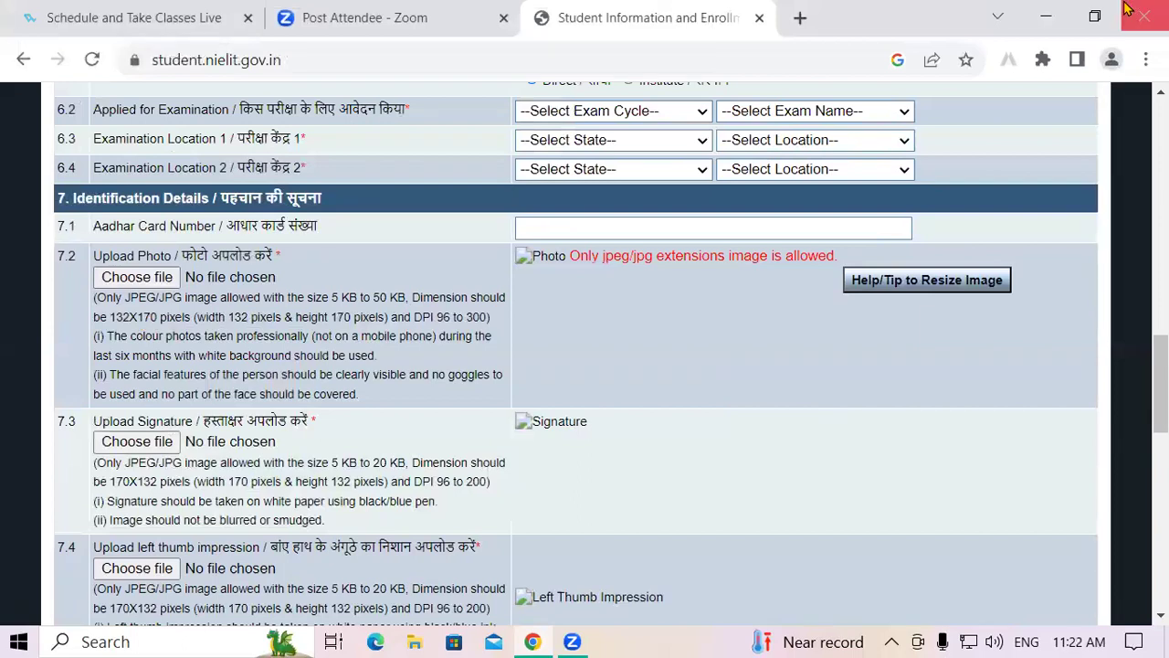
Step: Minimise the browser and create a folder named "ccc data" inside the desktop's SLIDE IMAGE folder
click(1049, 16)
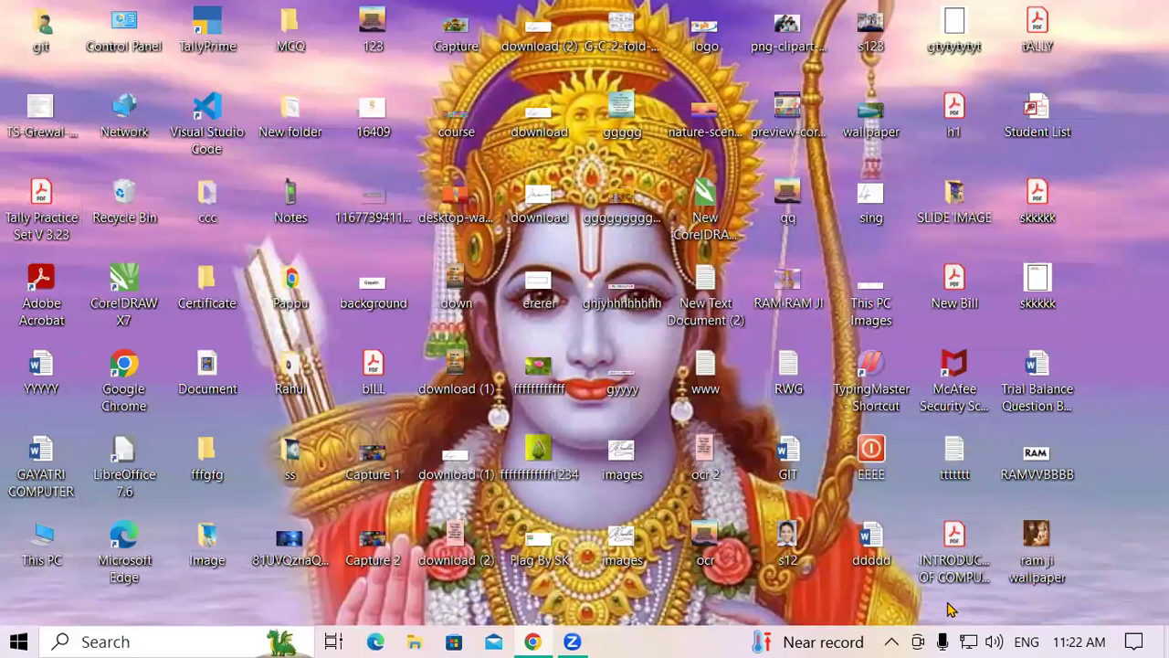
double_click(936, 196)
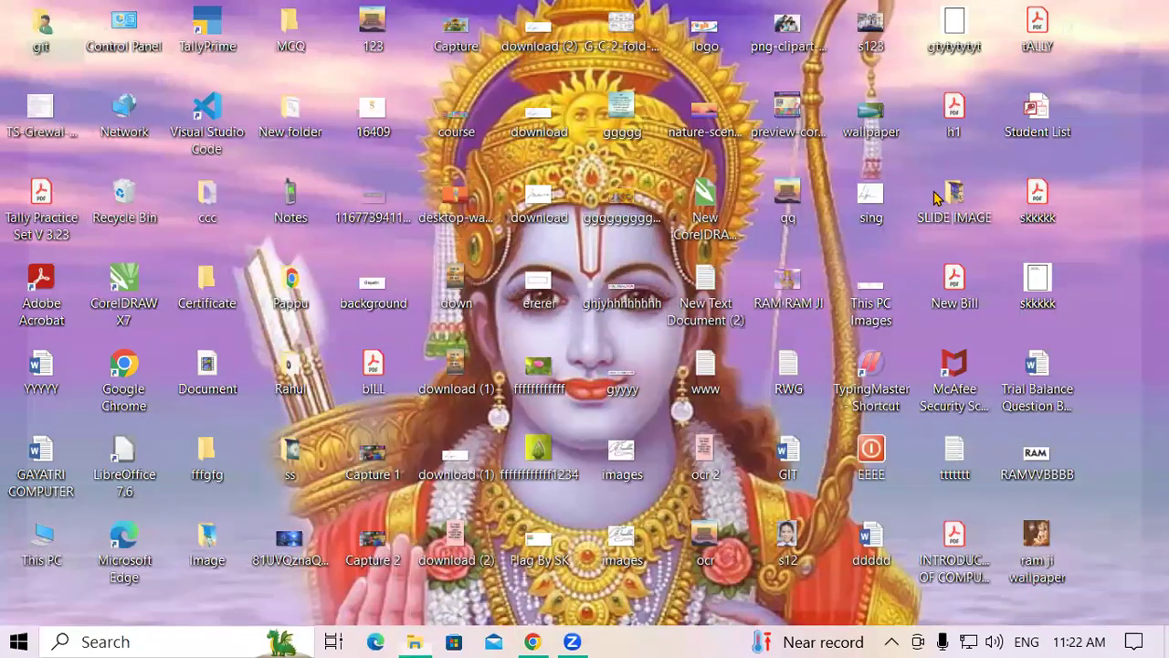
click(223, 171)
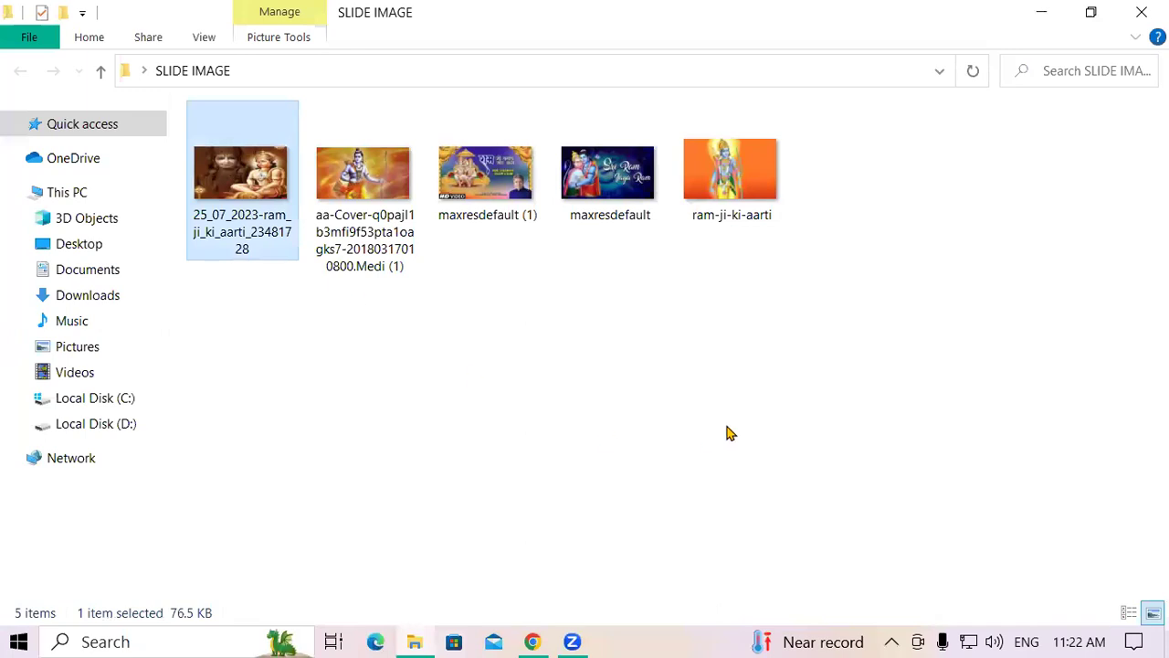
key(ctrl+shift+n)
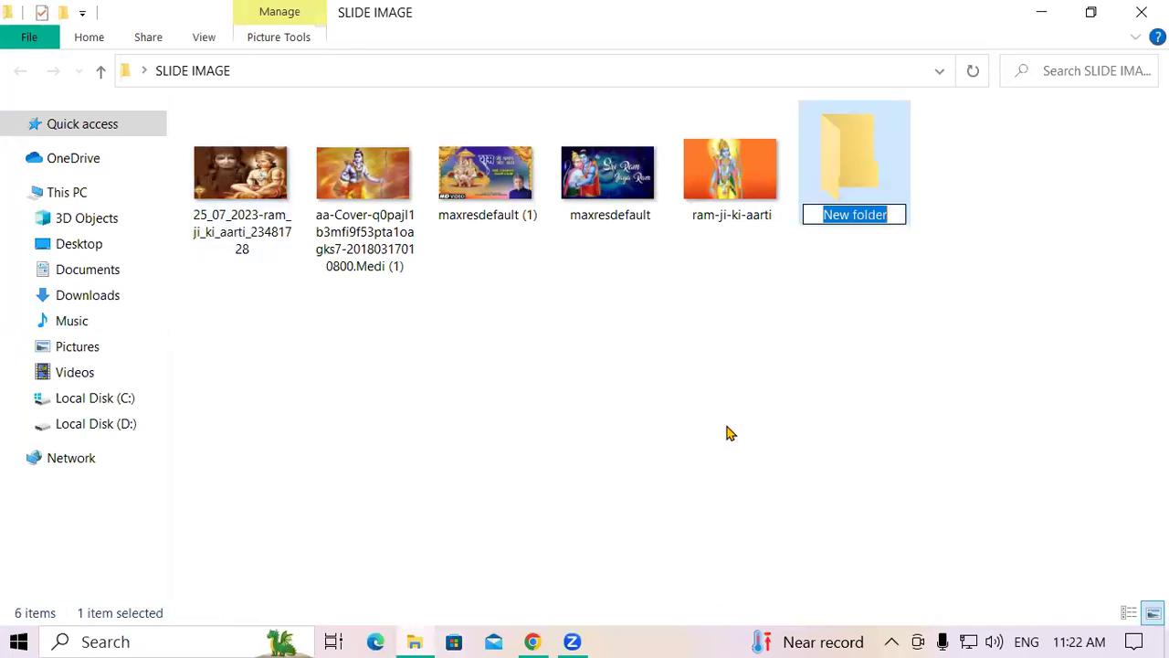
text(c)
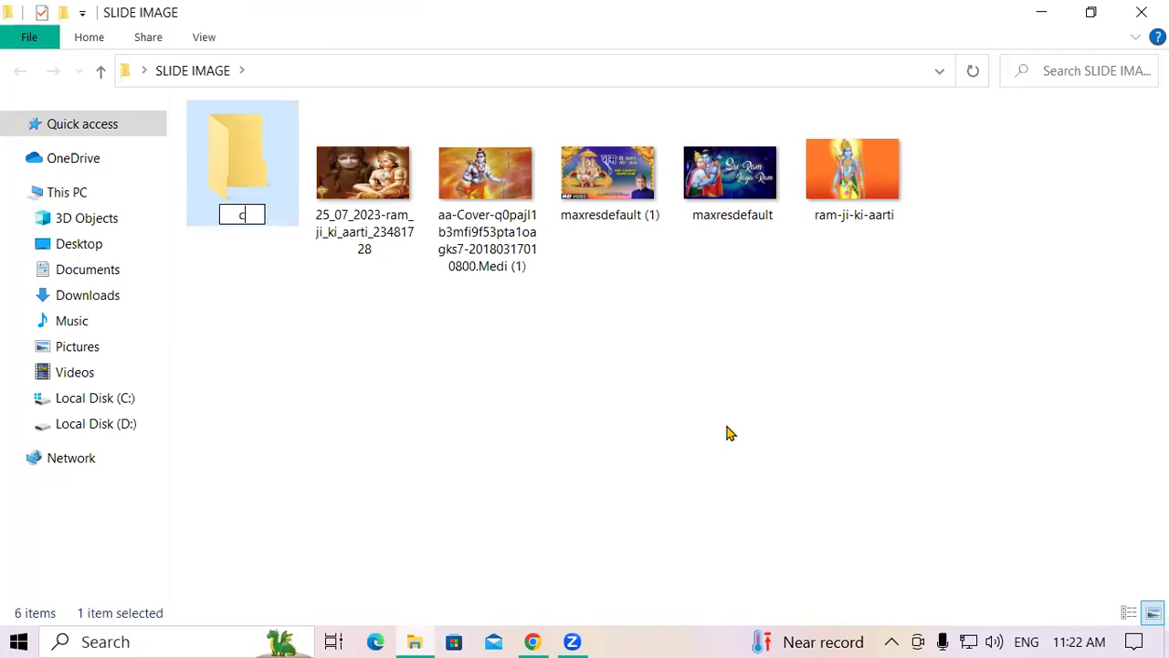
text(cc data)
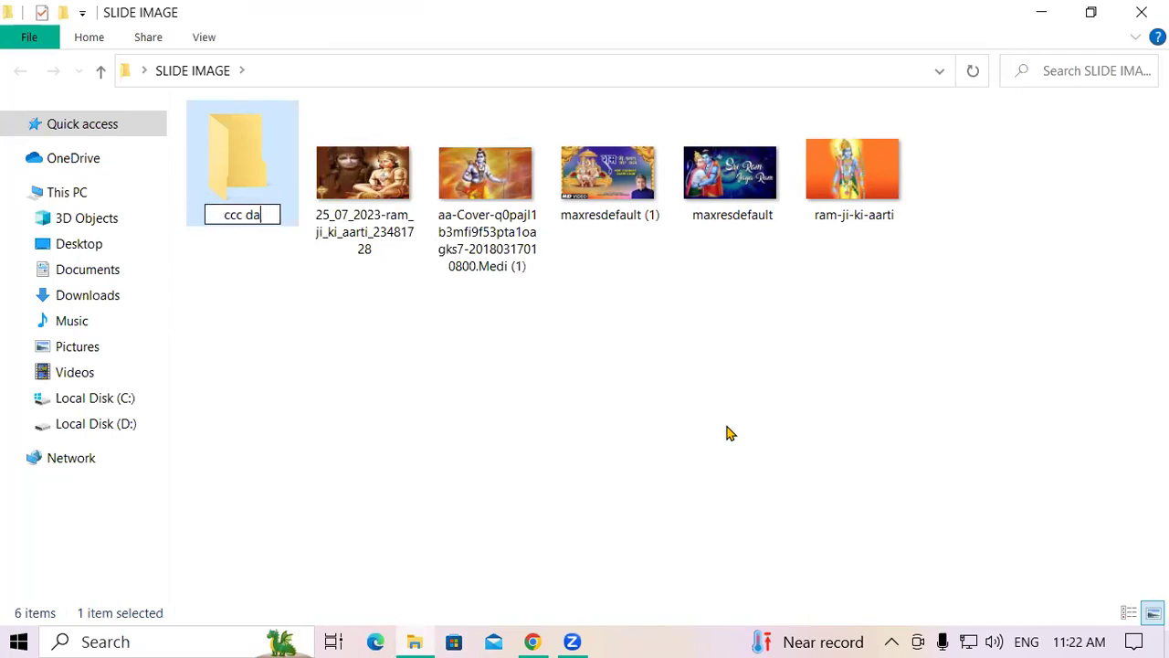
click(731, 433)
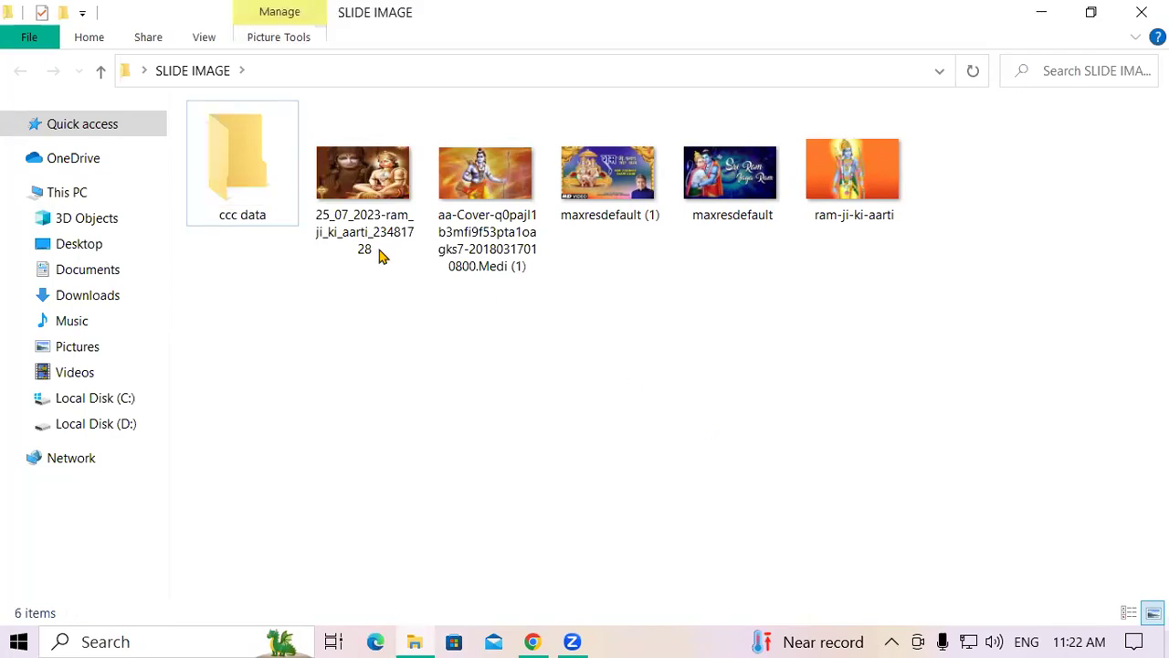
Step: Open the image 25_07_2023-ram_ji_ki_aarti_23481728 from the SLIDE IMAGE folder in Paint
click(369, 153)
double_click(367, 146)
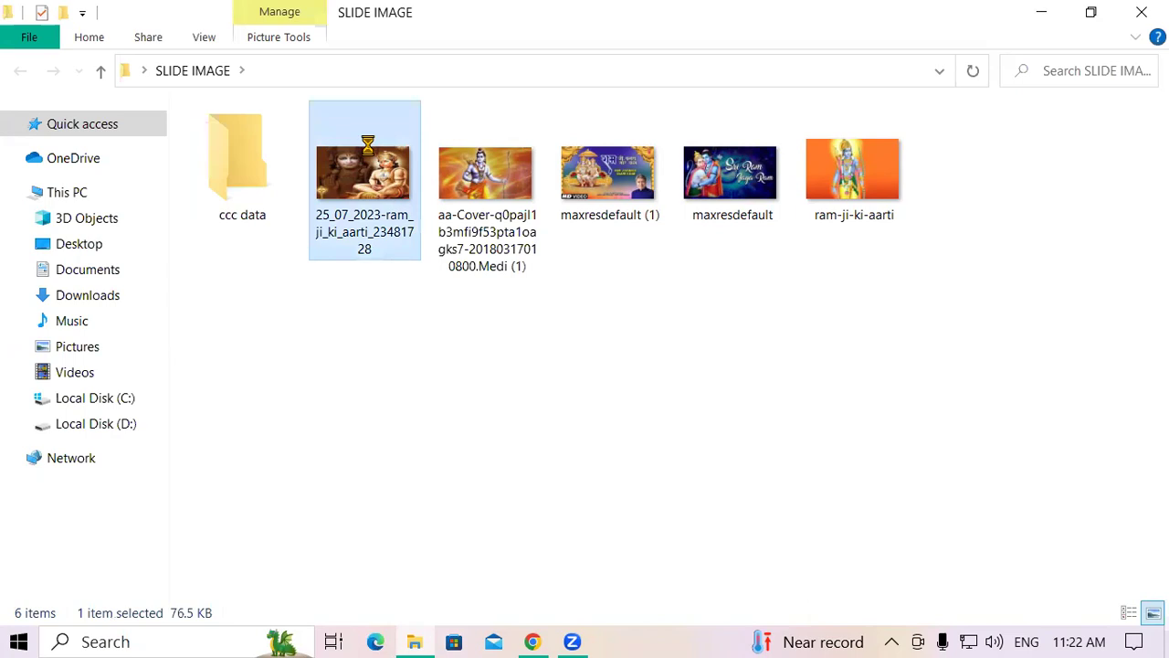
right_click(367, 146)
mouse_move(460, 364)
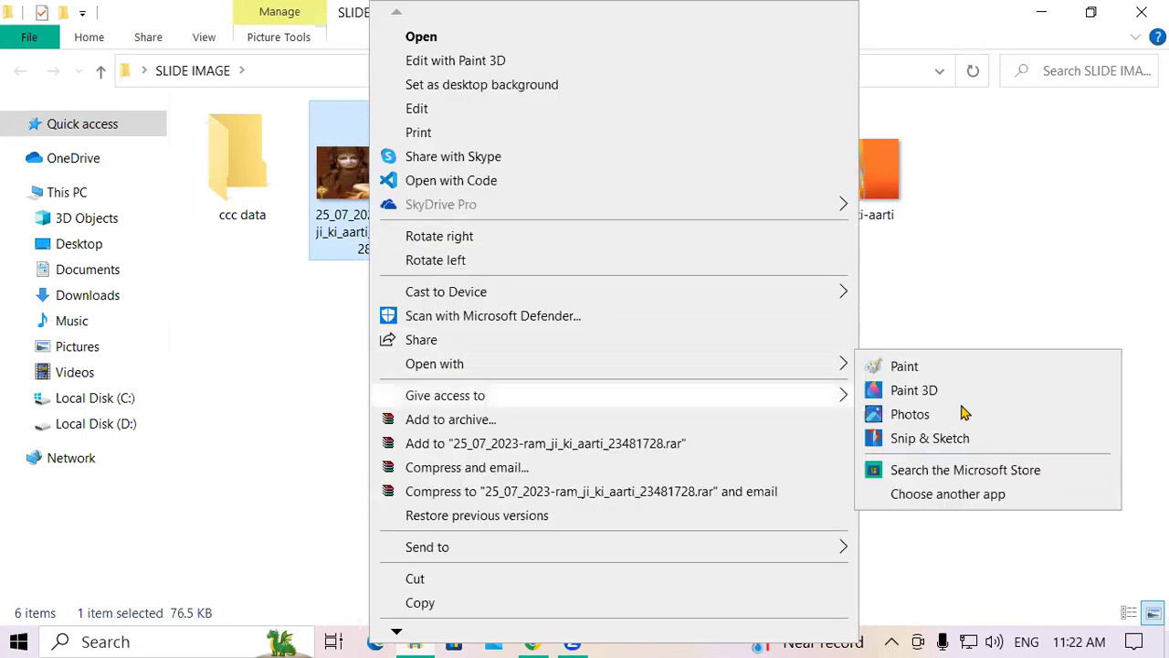
click(915, 369)
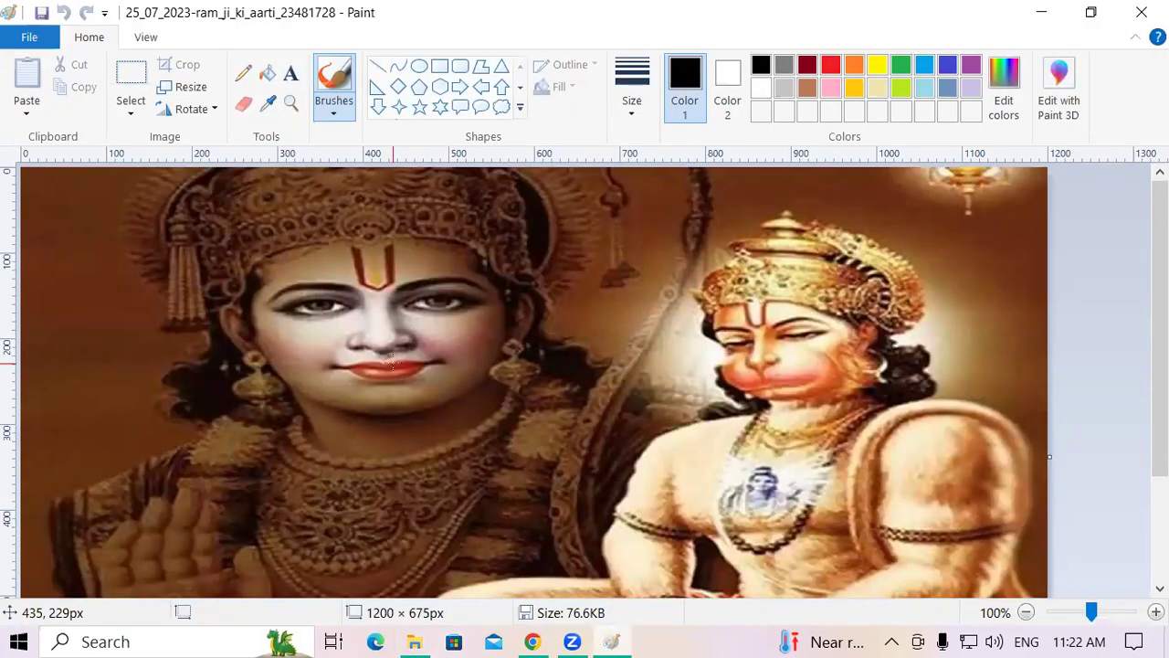
Step: Set the image resizing to use pixels and turn off Maintain aspect ratio
key(ctrl+w)
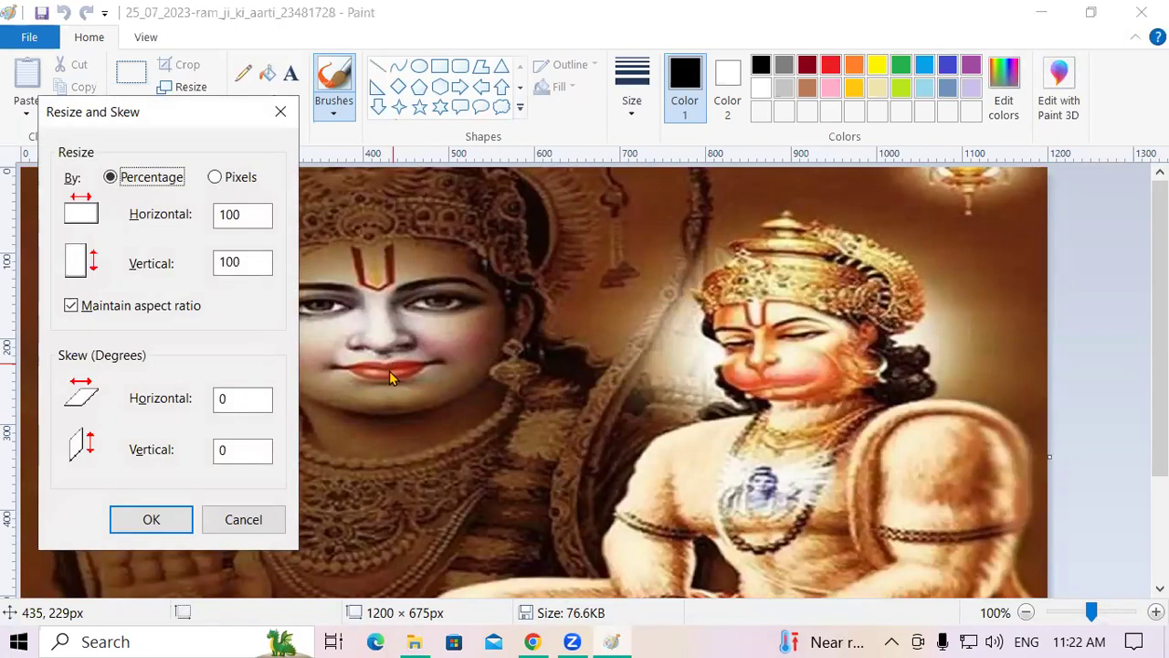
click(214, 178)
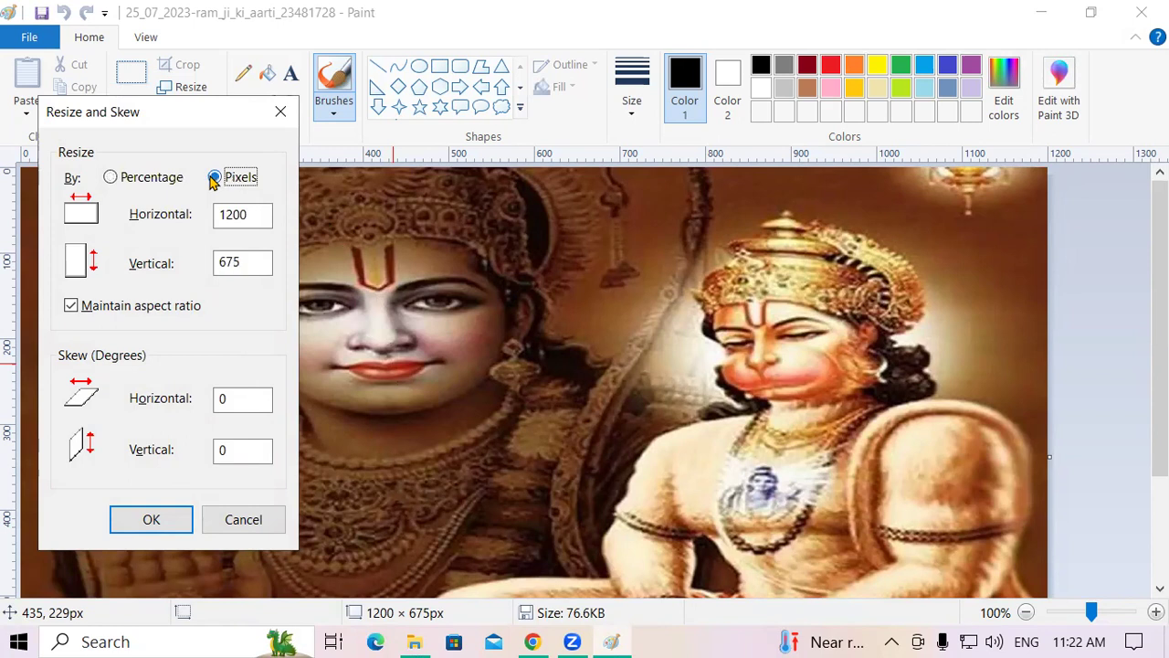
click(91, 310)
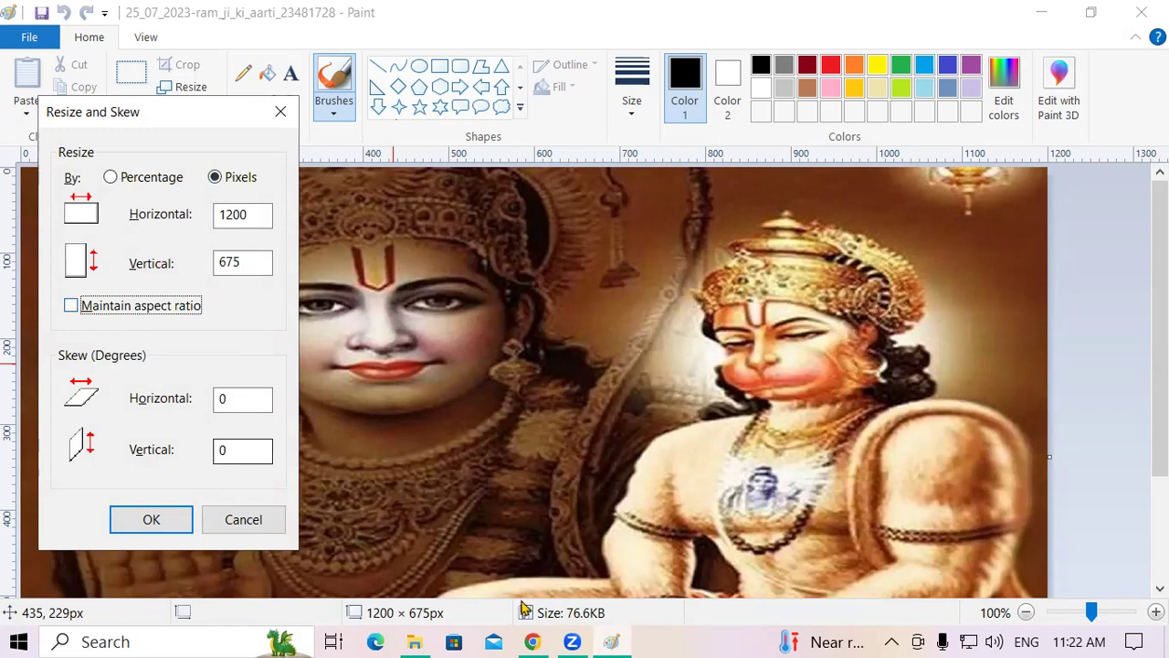
Step: Switch to the NIELIT form in the browser and check the pixel dimensions required for the photo
key(alt+Tab)
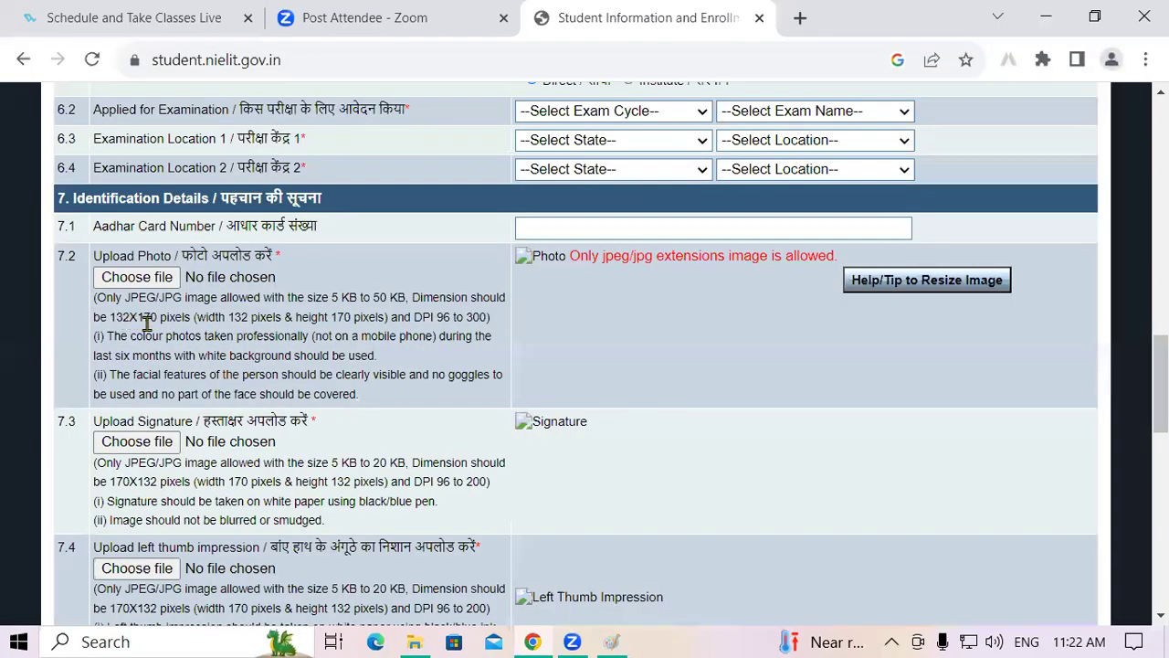
double_click(120, 316)
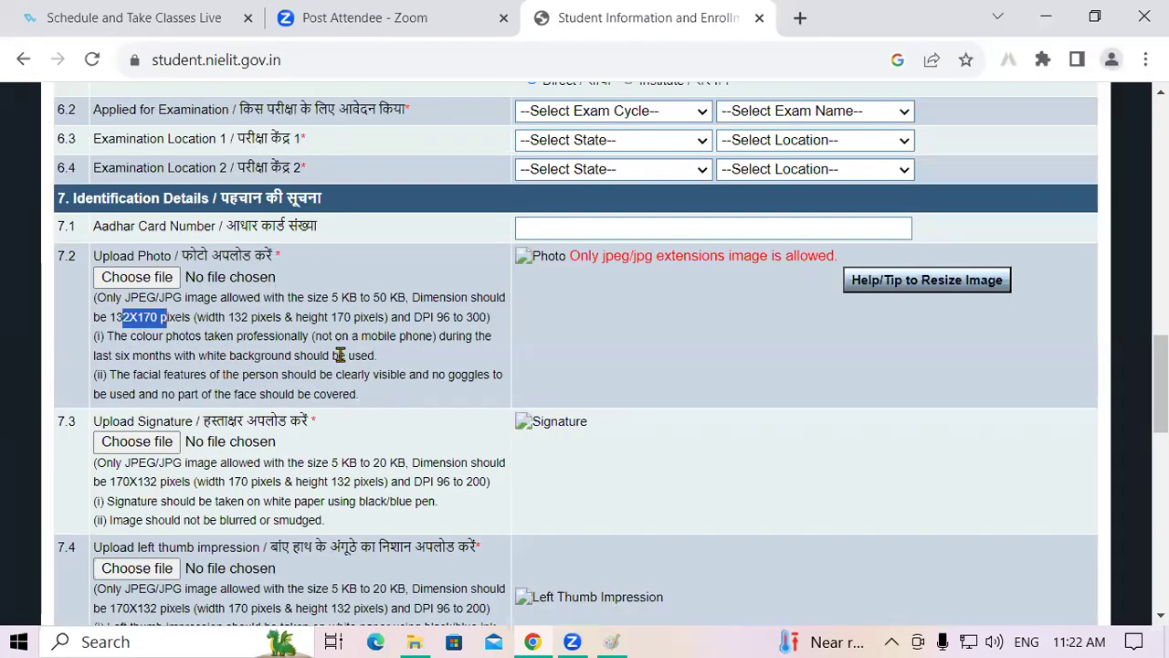
click(370, 405)
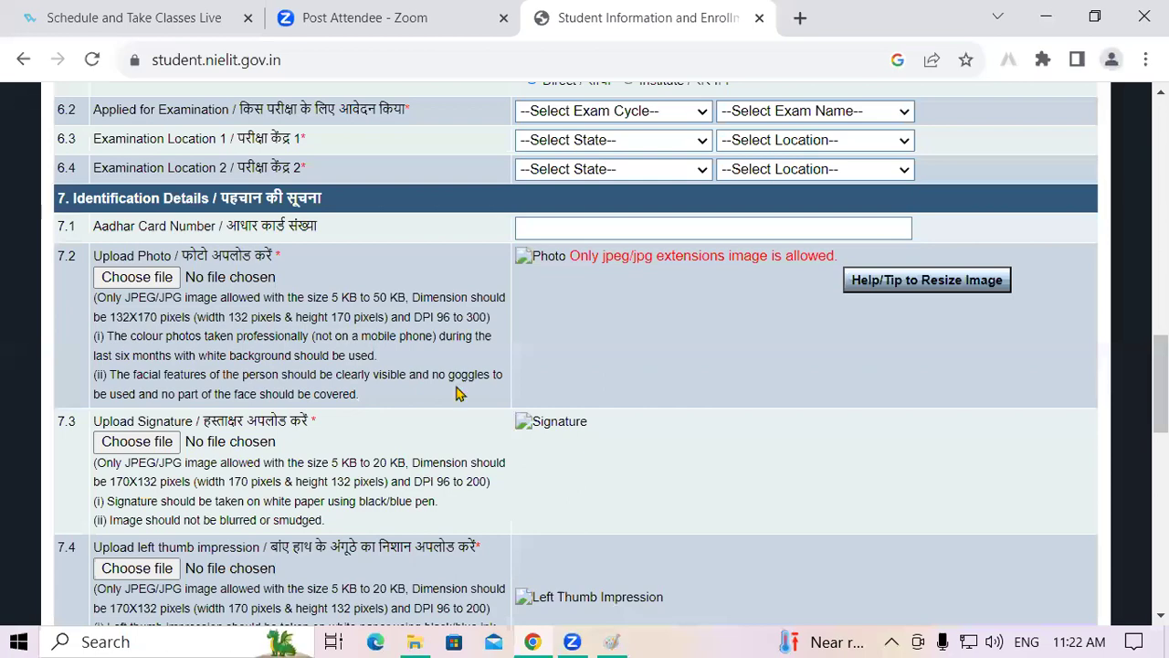
Step: Switch back to Paint and resize the image to 132 pixels horizontally and 170 pixels vertically
key(alt+Tab)
text(1)
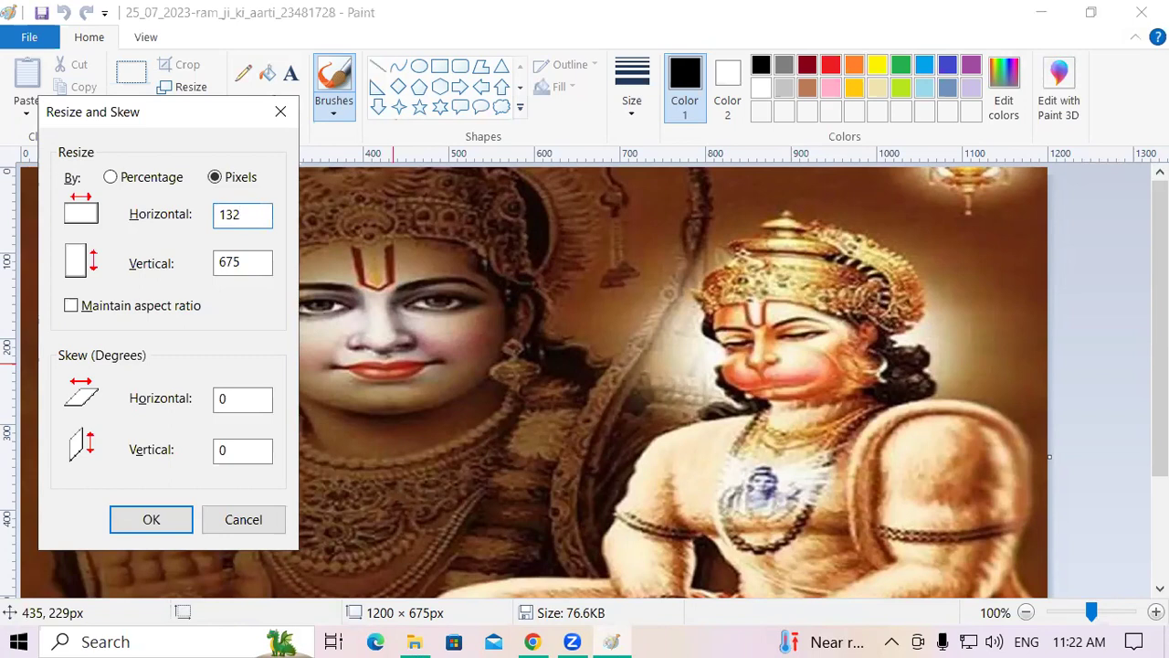
drag(253, 262, 198, 262)
text(170)
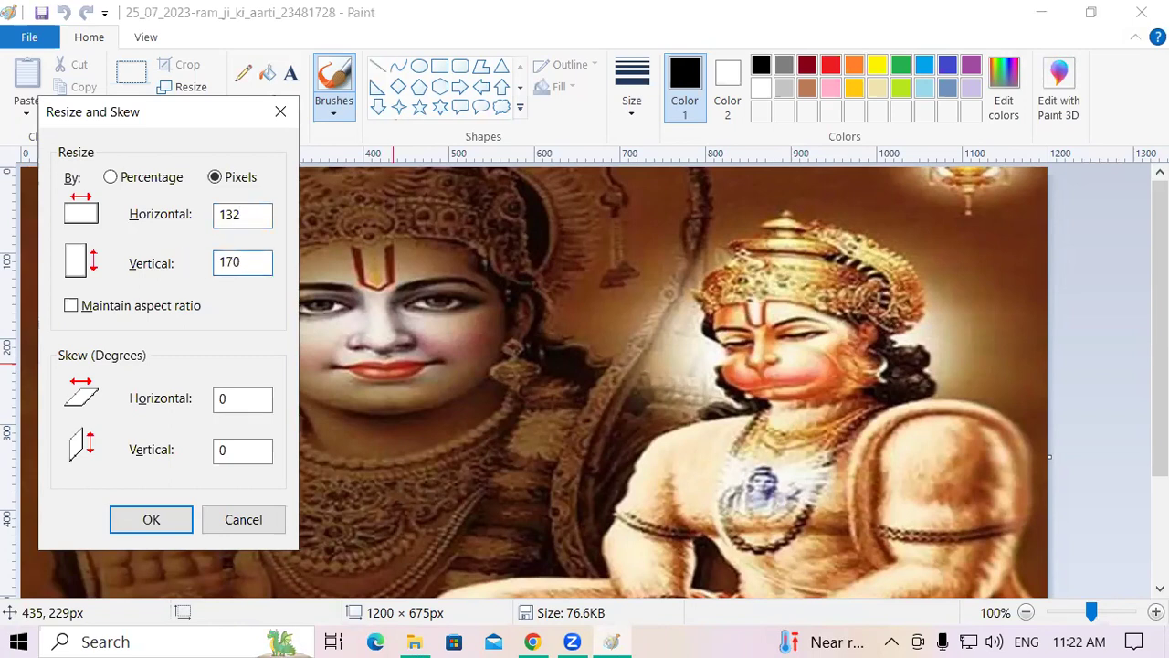
key(Return)
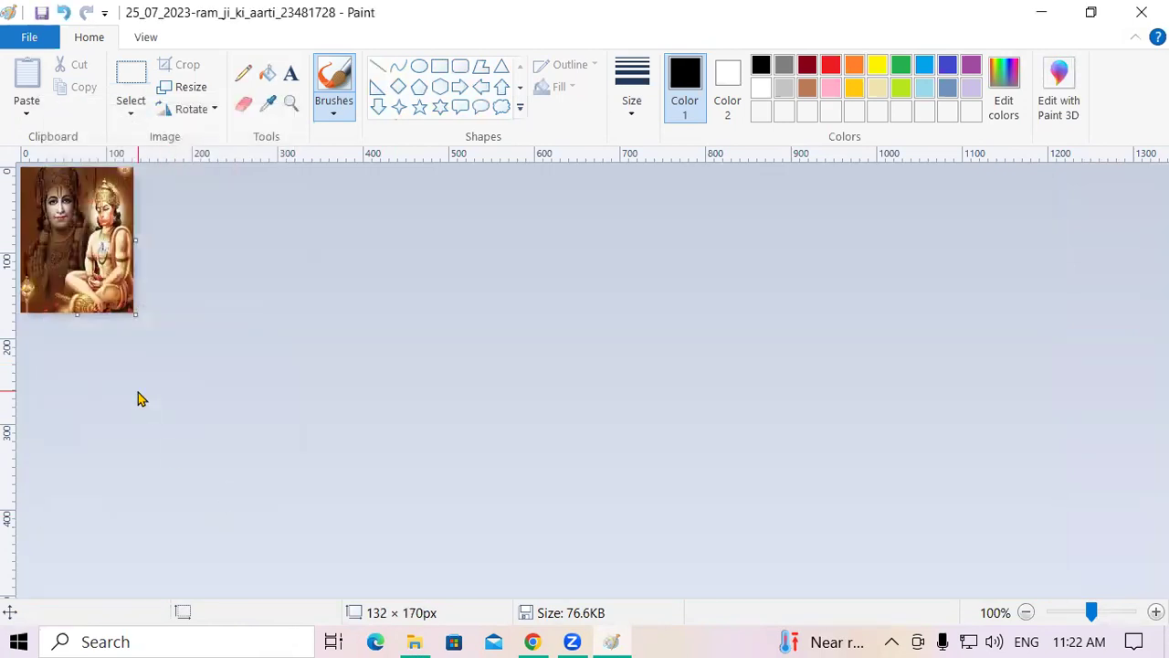
key(F12)
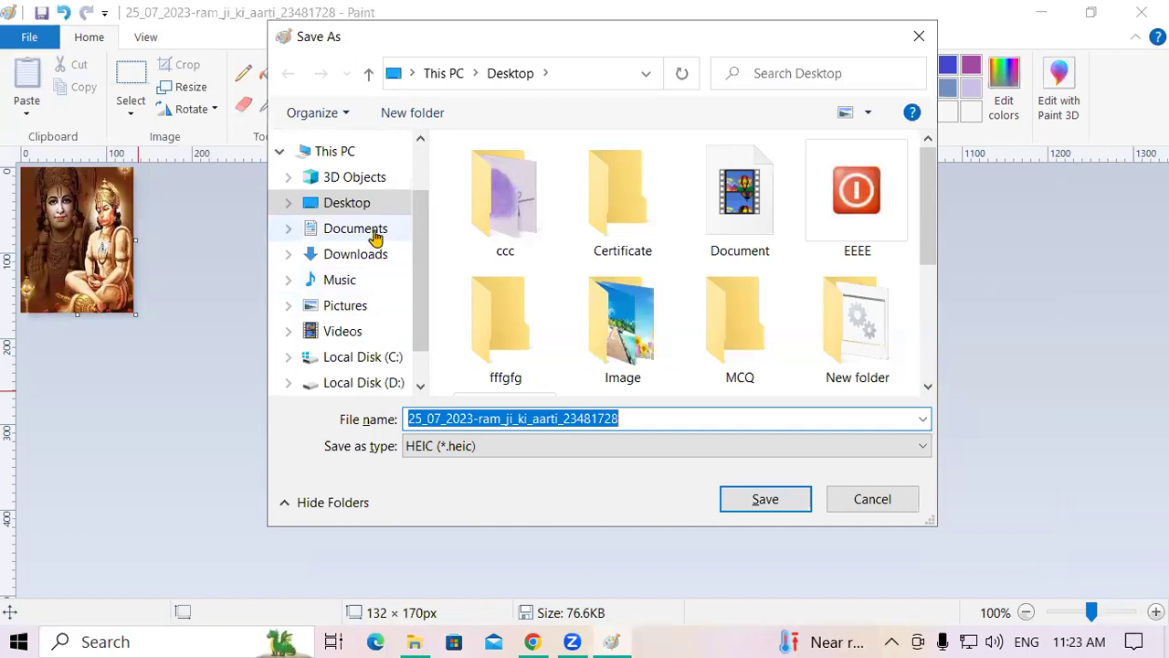
click(347, 308)
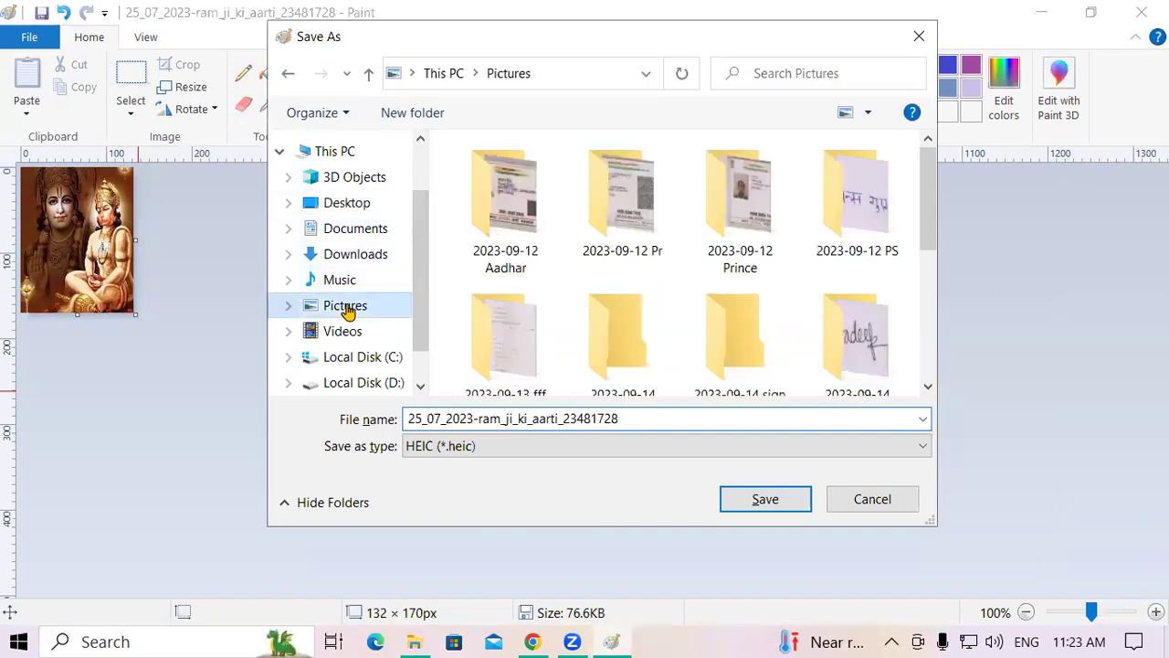
click(346, 204)
drag(934, 208, 959, 360)
click(345, 231)
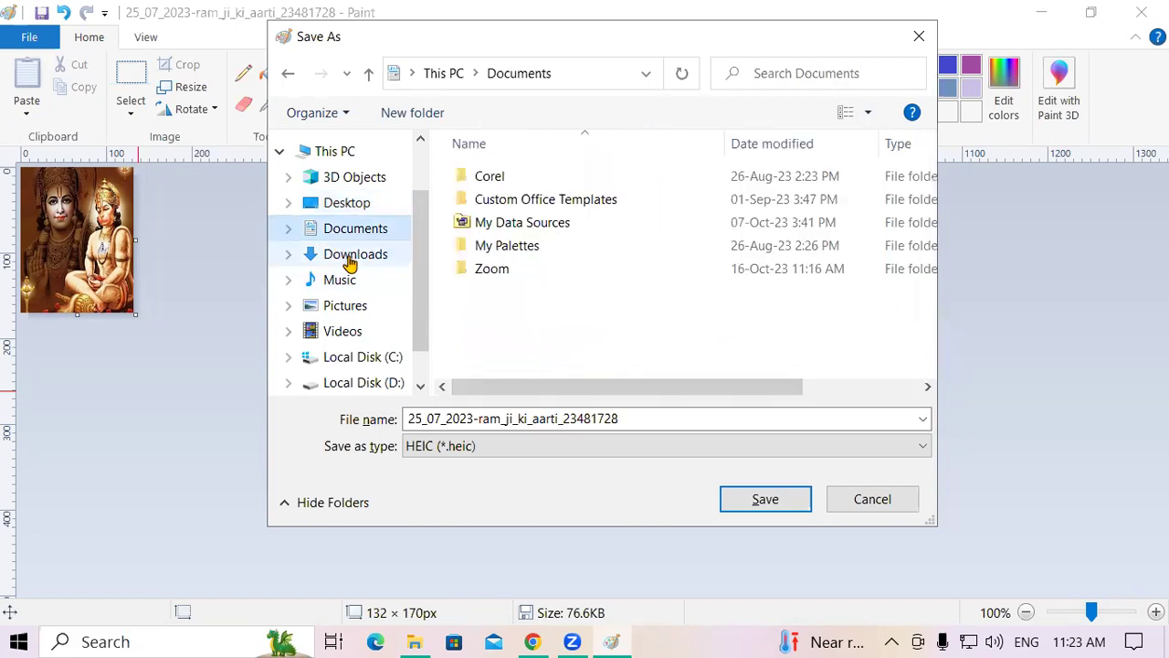
click(350, 263)
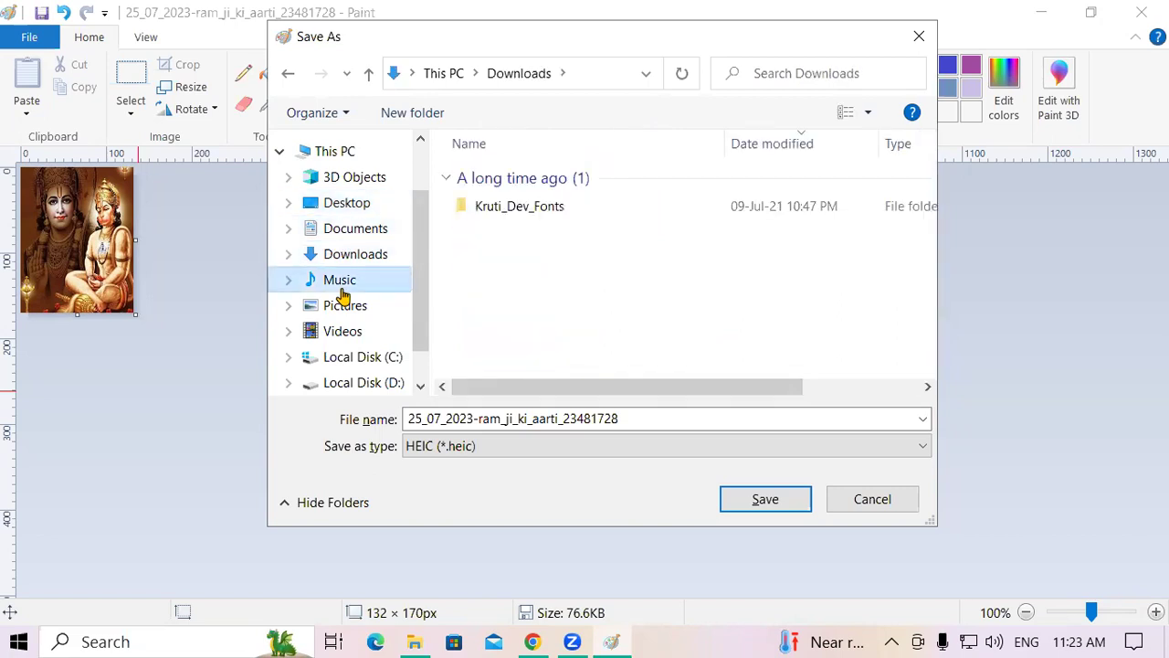
click(339, 287)
click(357, 308)
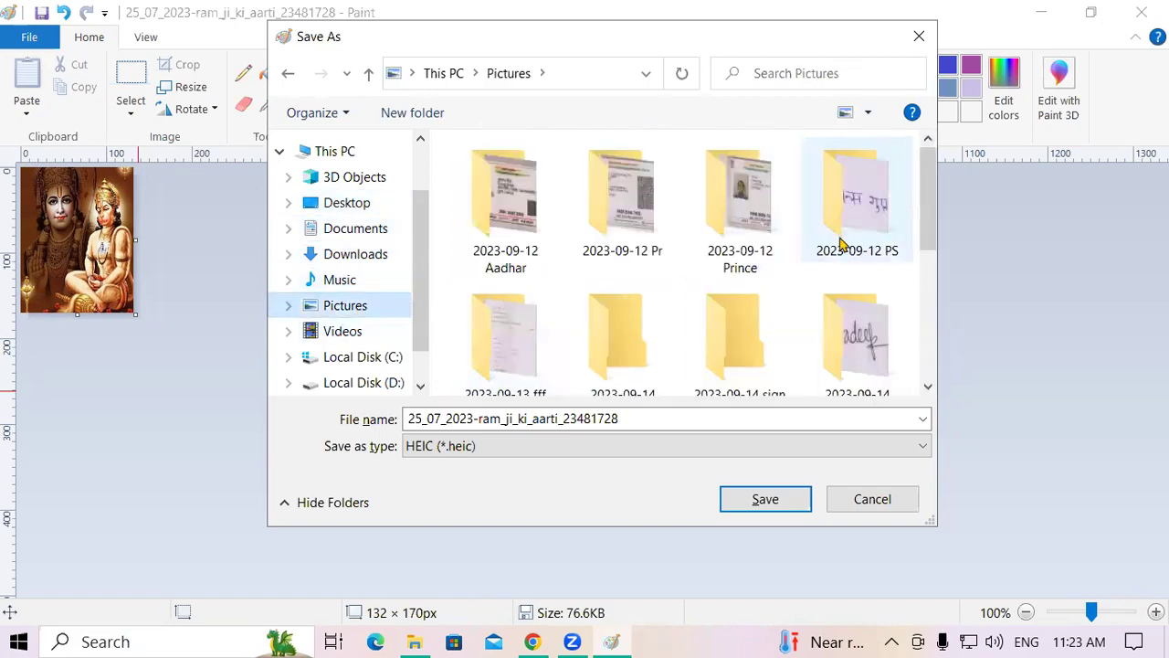
mouse_move(921, 196)
mouse_down()
mouse_move(943, 336)
mouse_move(921, 261)
mouse_move(924, 201)
mouse_up()
scroll(430, 292, up, 2)
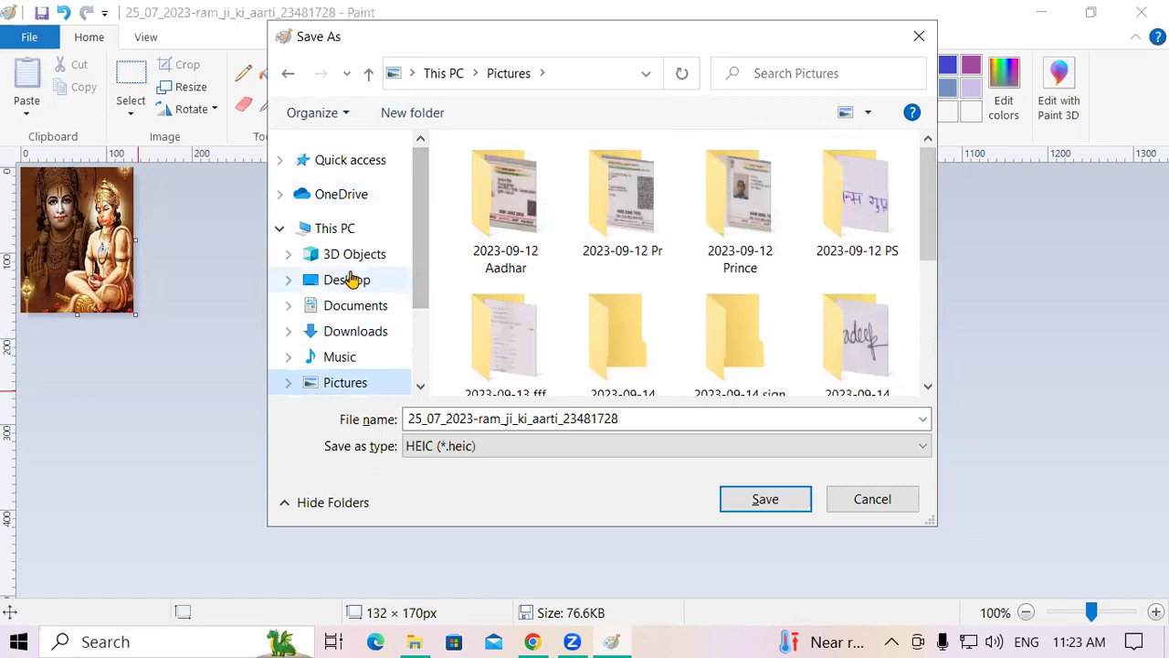
click(347, 279)
mouse_move(926, 213)
mouse_down()
mouse_move(944, 339)
mouse_move(931, 331)
mouse_move(911, 220)
mouse_up()
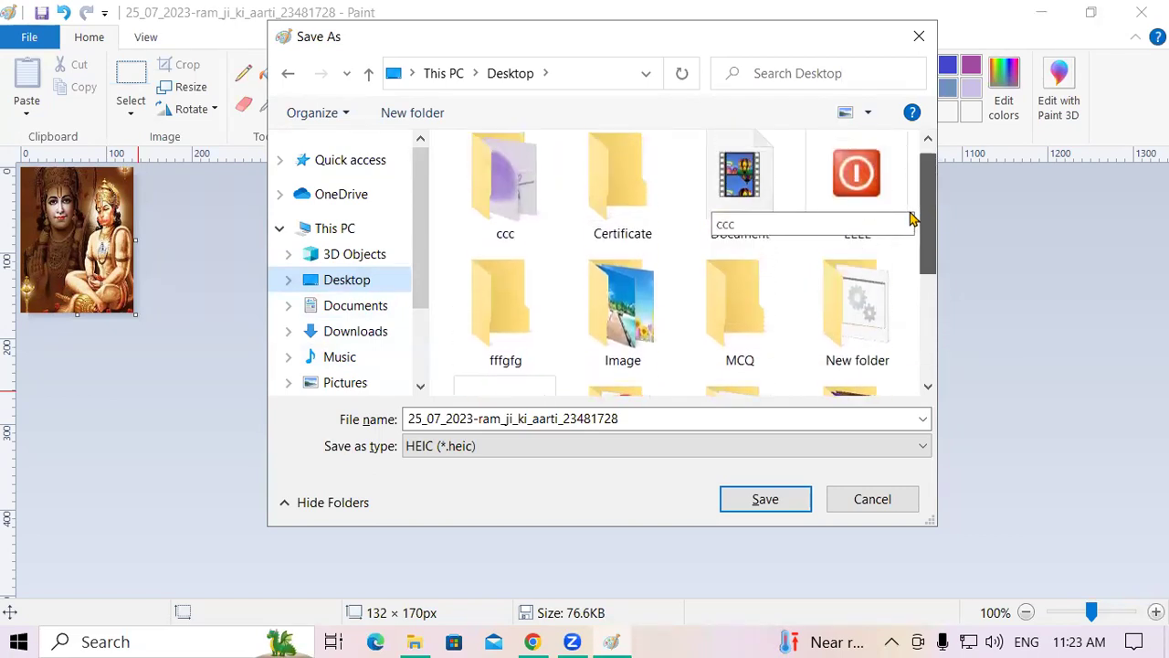
double_click(511, 219)
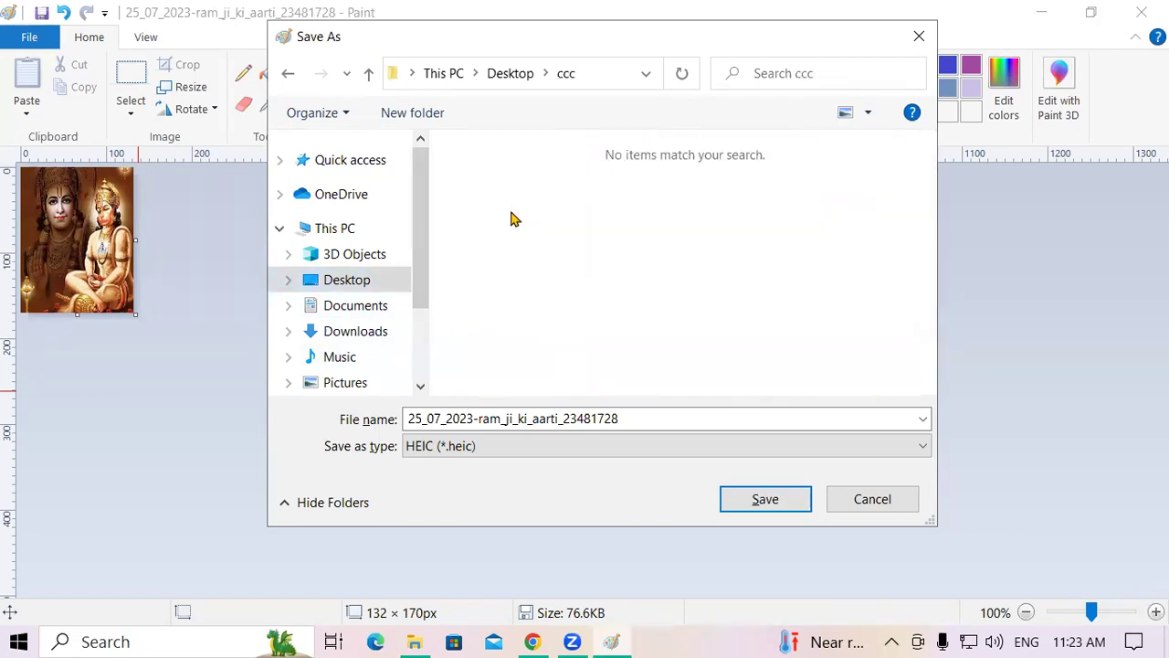
click(916, 35)
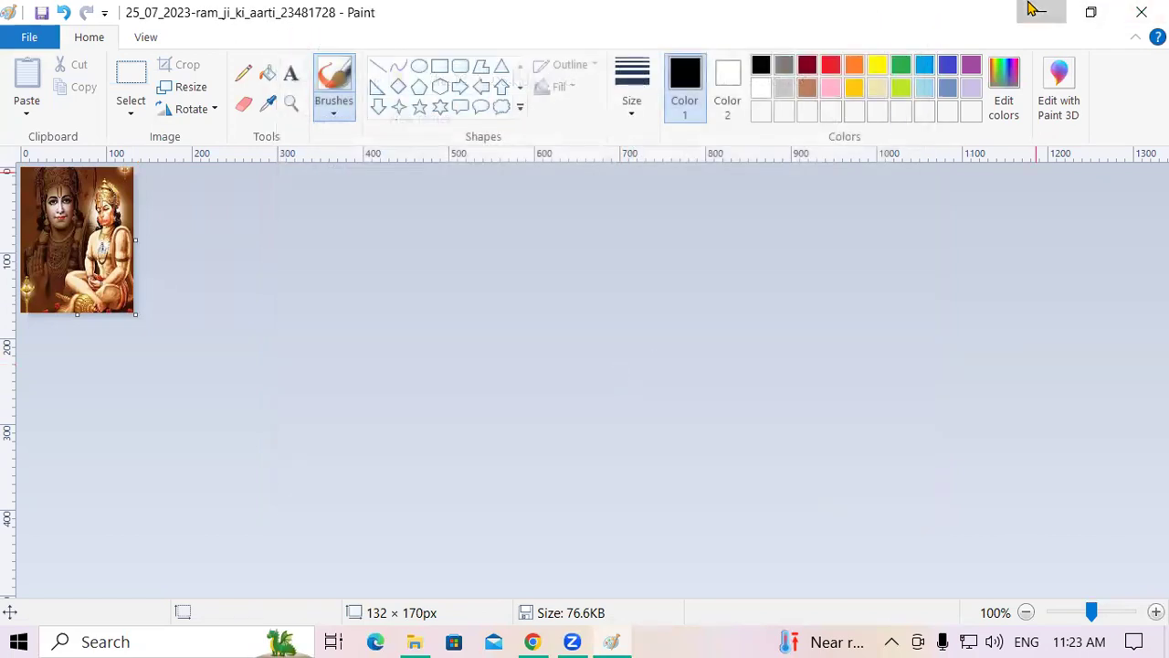
Step: Minimise Paint, check the contents of the desktop's SLIDE IMAGE folder, close it and return to Paint
click(1041, 11)
click(1050, 9)
click(1048, 10)
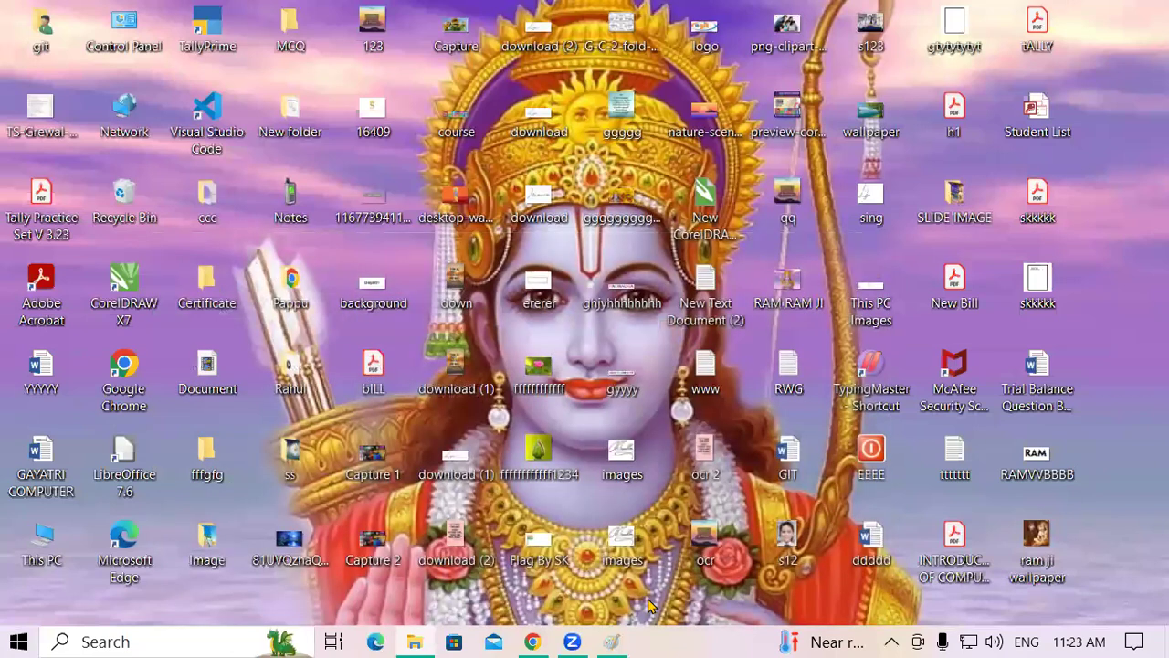
double_click(954, 196)
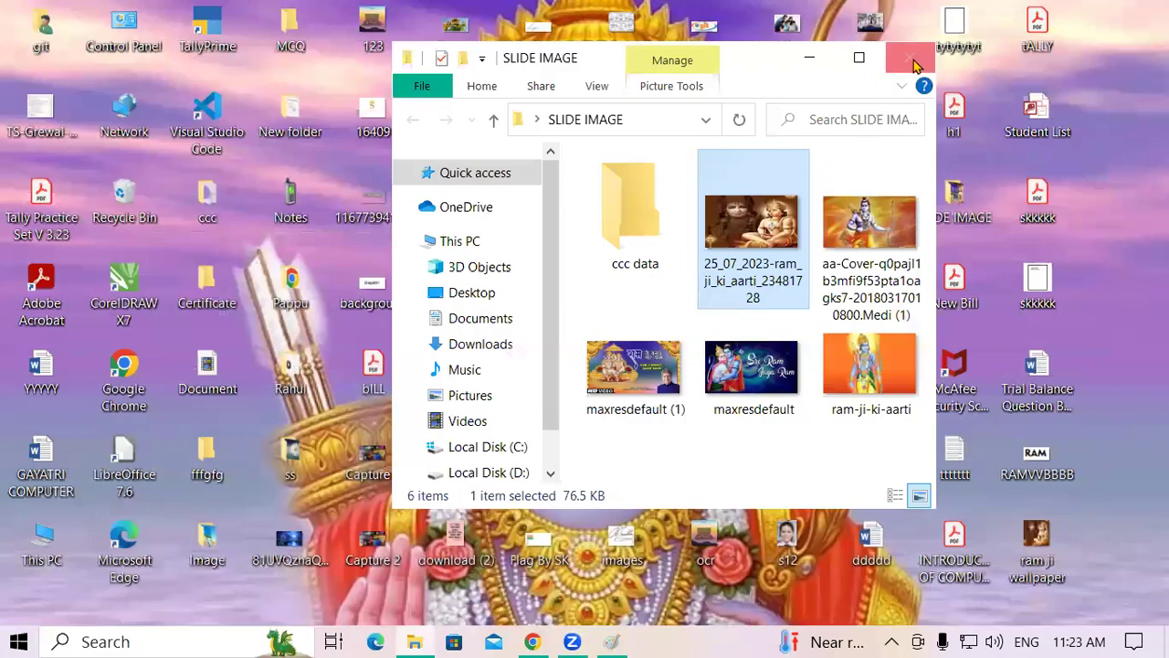
click(911, 59)
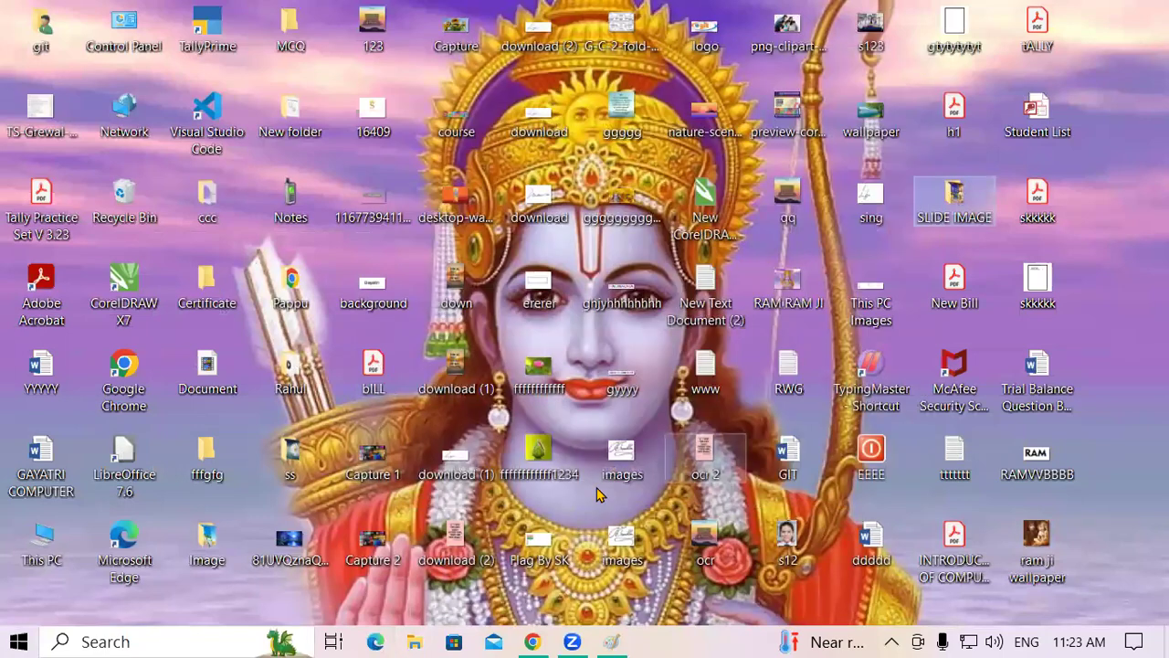
double_click(290, 283)
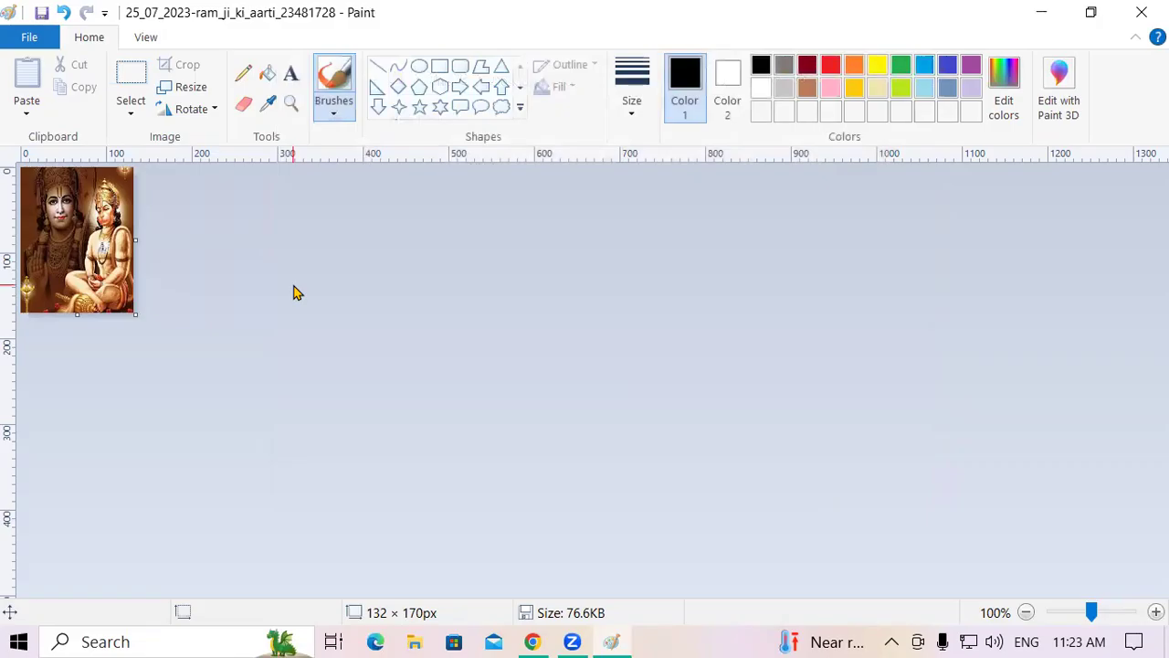
Step: Save the resized image as a JPEG named "photo" in the desktop's SLIDE IMAGE > ccc data folder, accepting the loss of transparency
key(F12)
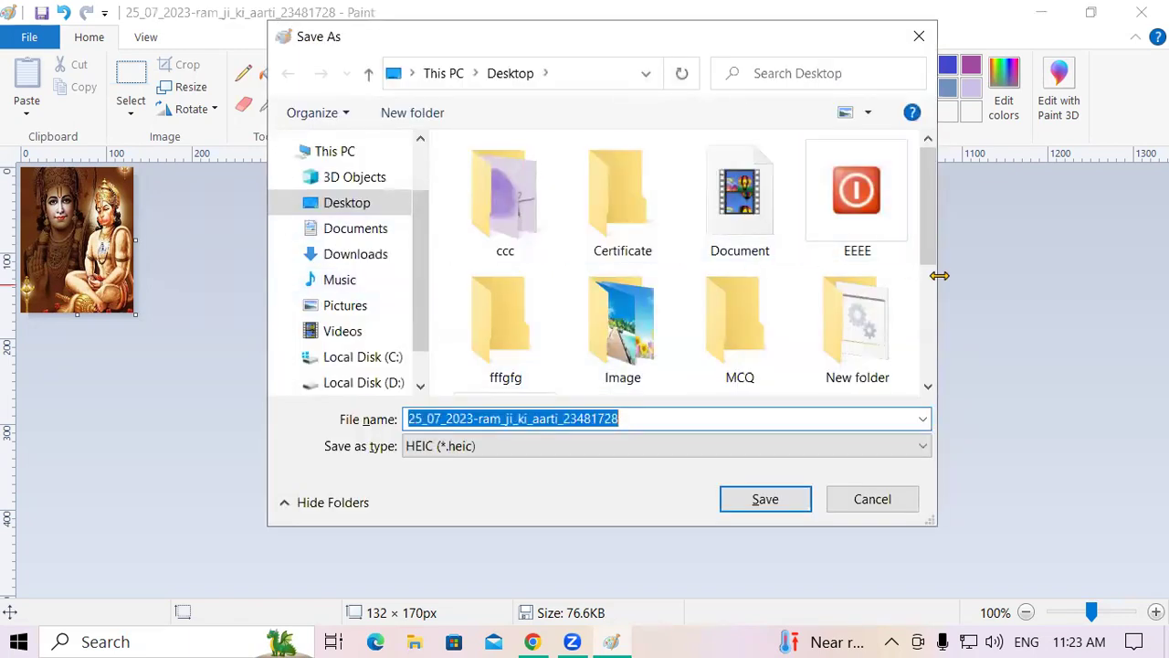
drag(933, 258, 955, 329)
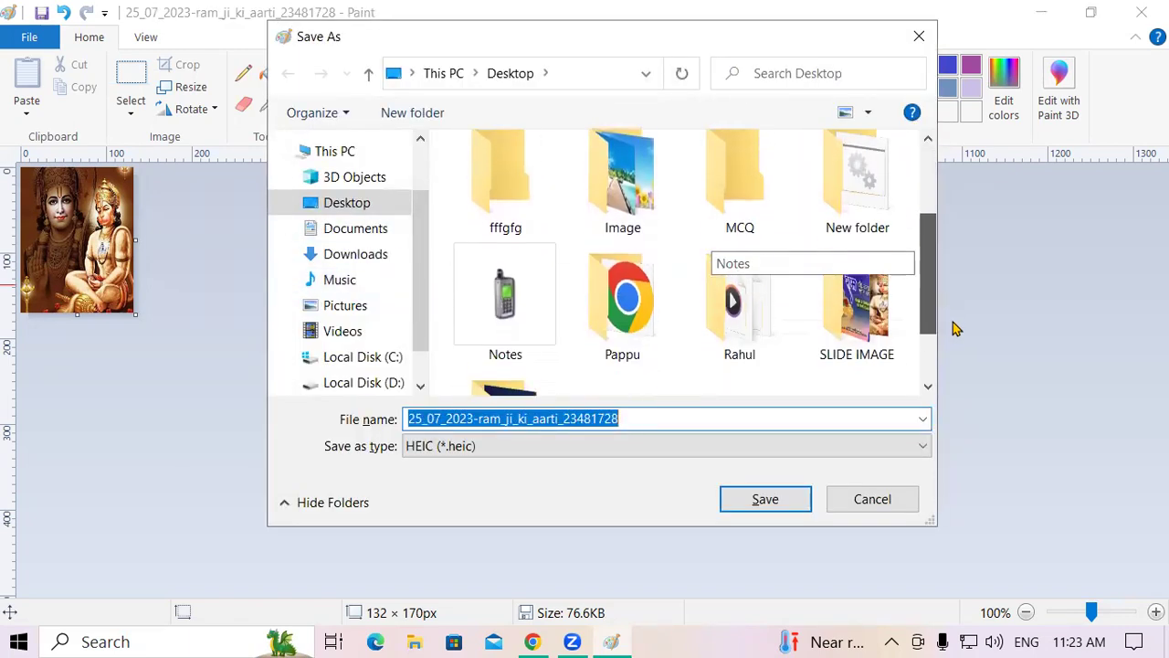
click(845, 265)
double_click(845, 265)
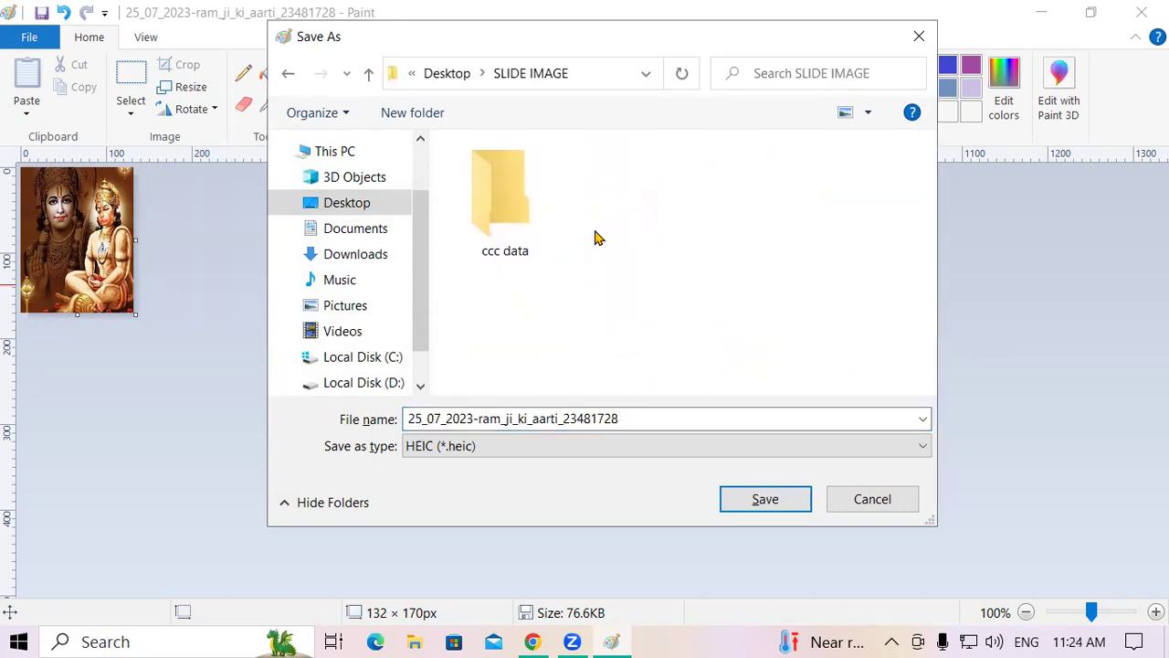
double_click(513, 215)
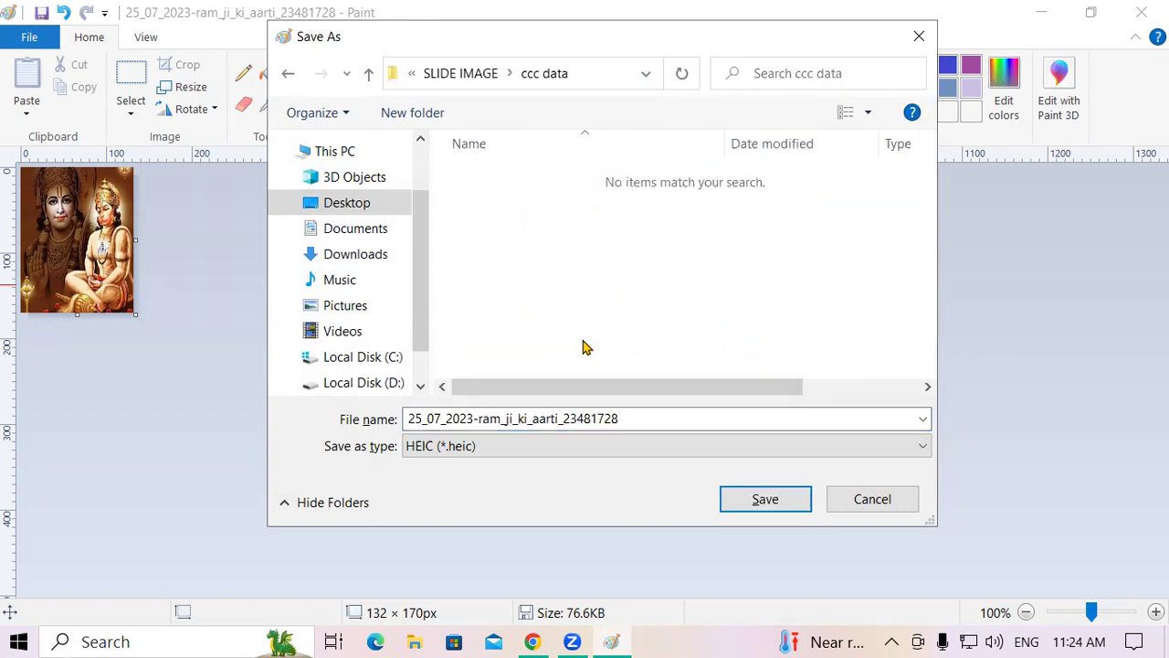
click(634, 422)
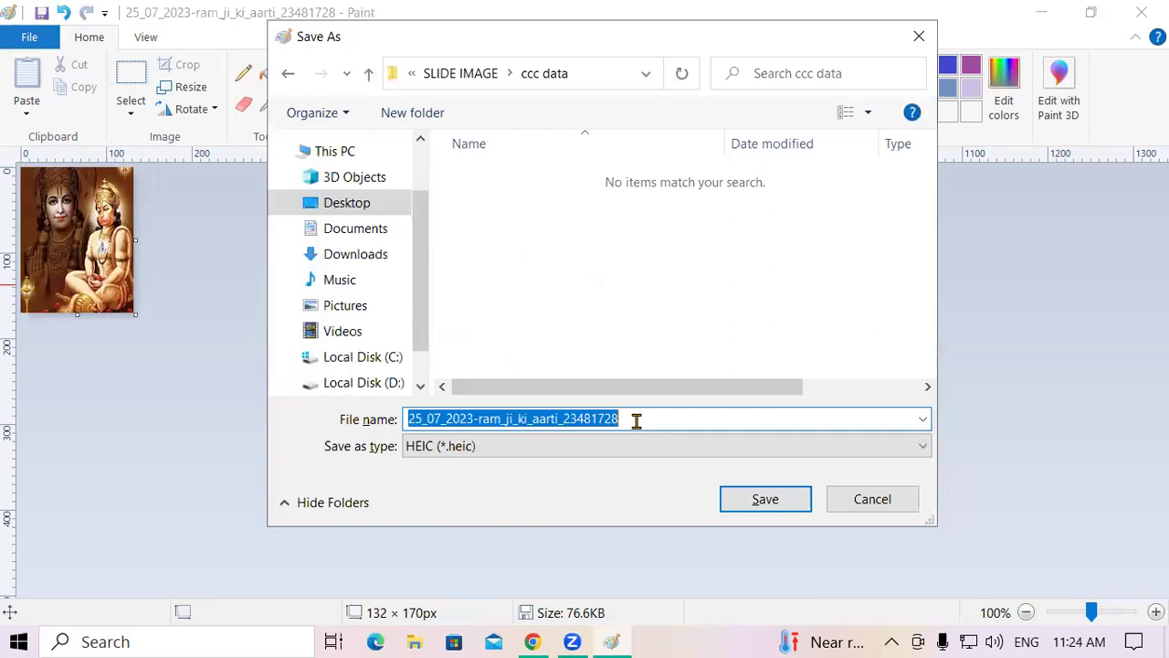
text(photo)
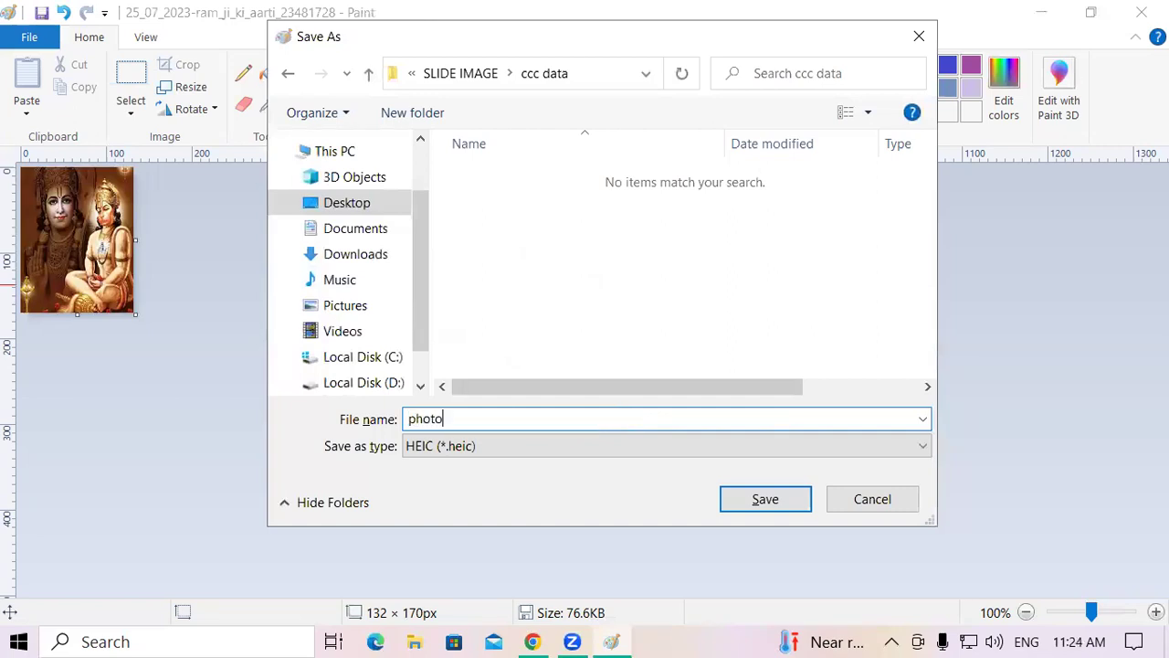
click(477, 446)
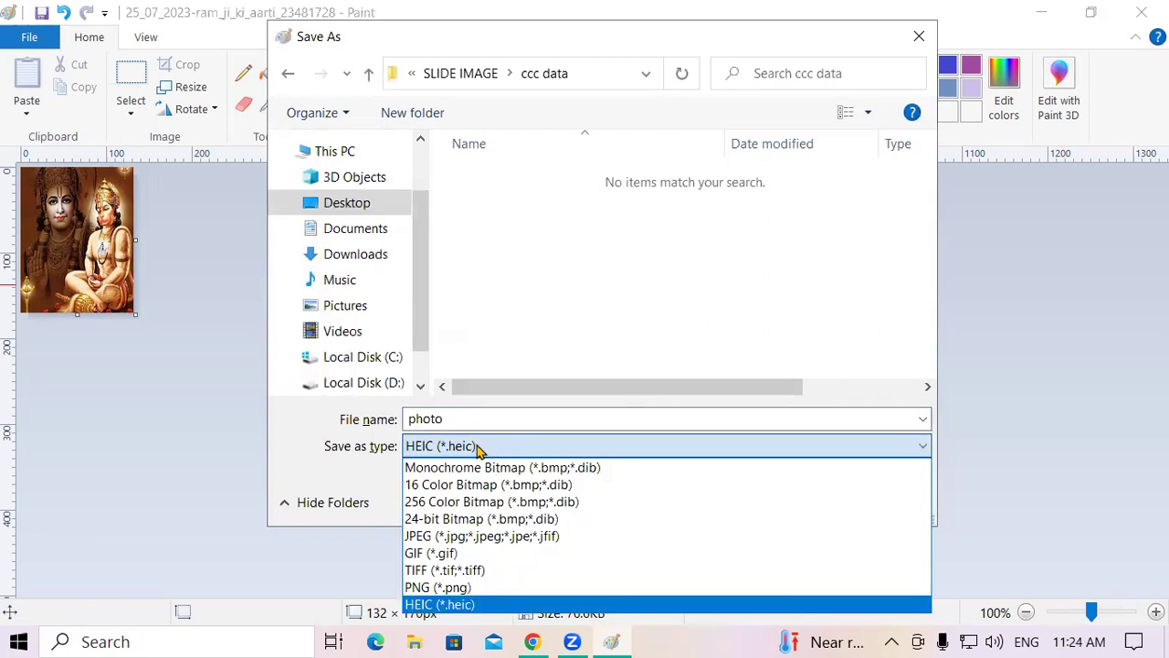
click(456, 542)
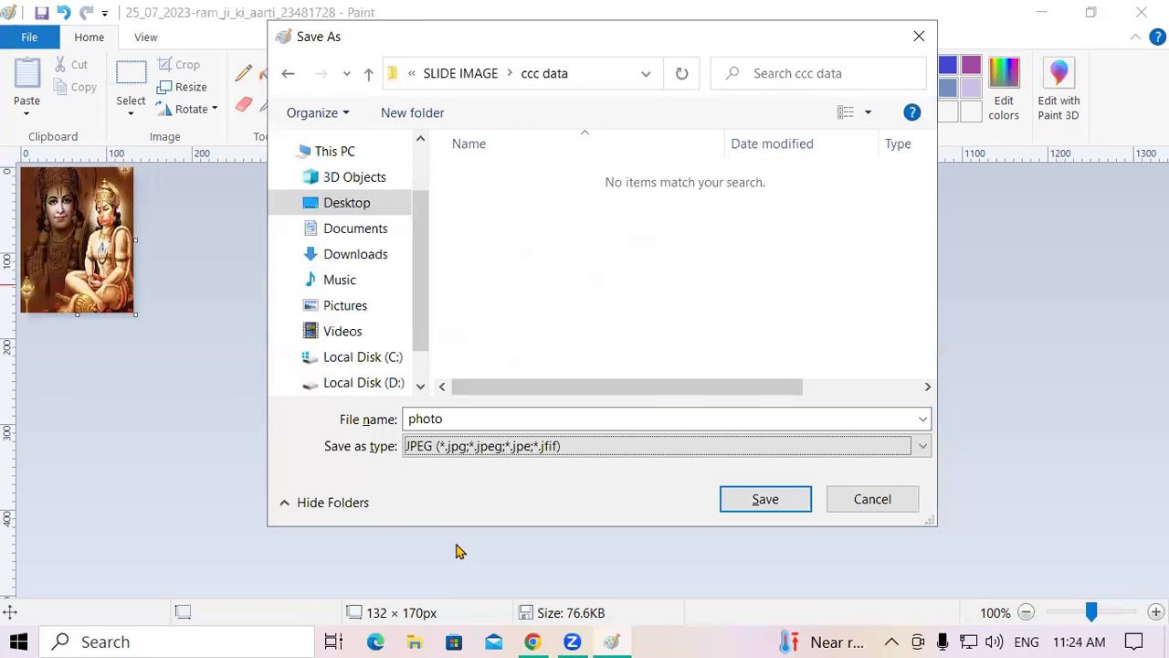
click(772, 508)
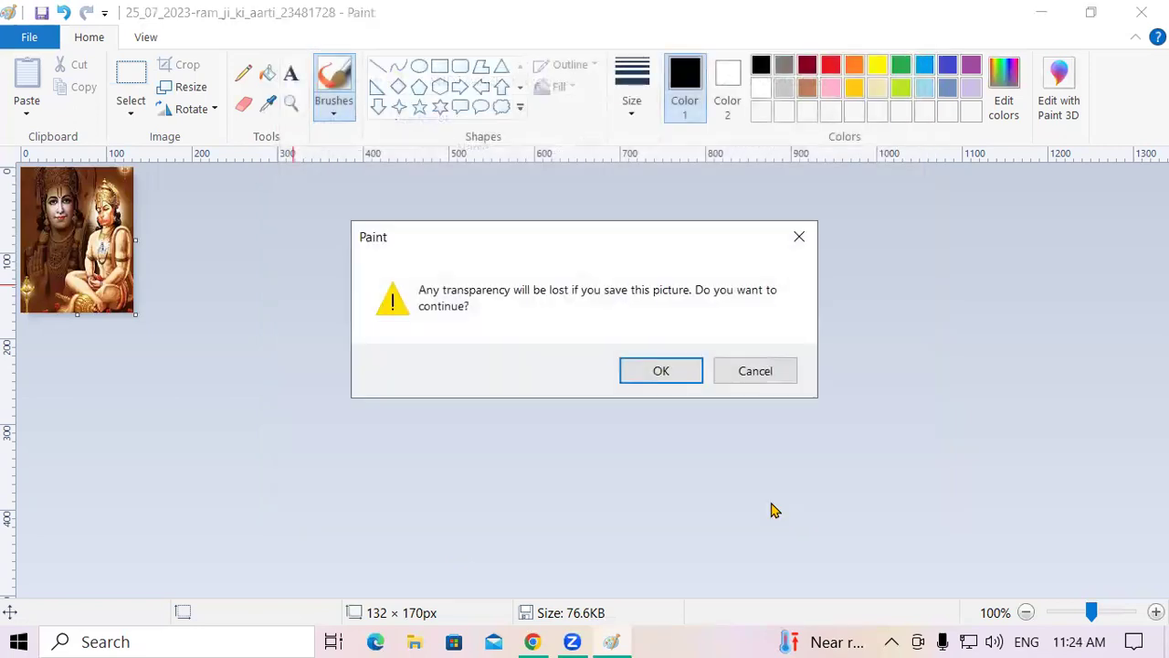
click(639, 377)
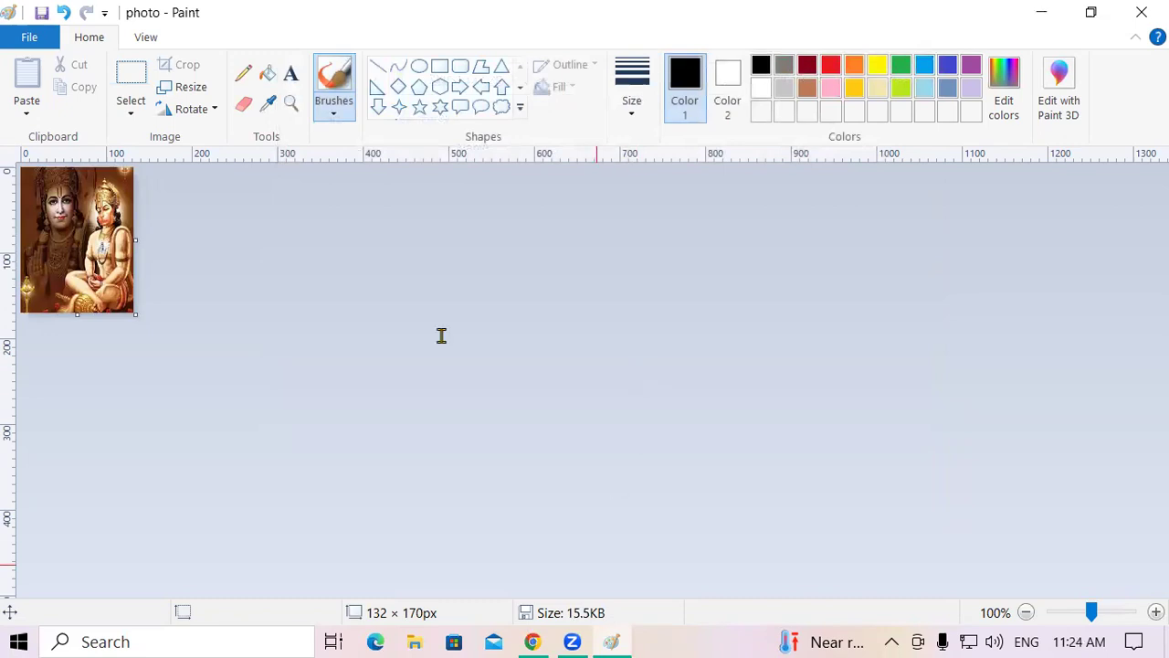
Step: Switch to the NIELIT form in the browser and upload "photo" from the ccc data folder as the applicant's photo
key(alt+Tab)
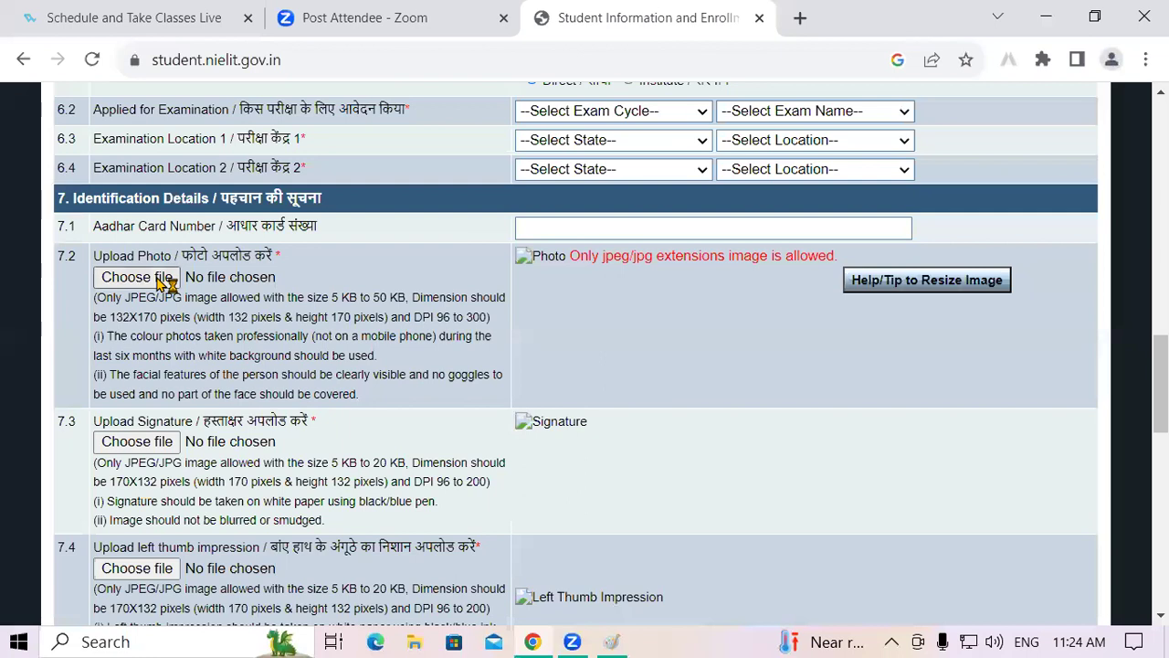
click(161, 278)
double_click(247, 178)
click(248, 174)
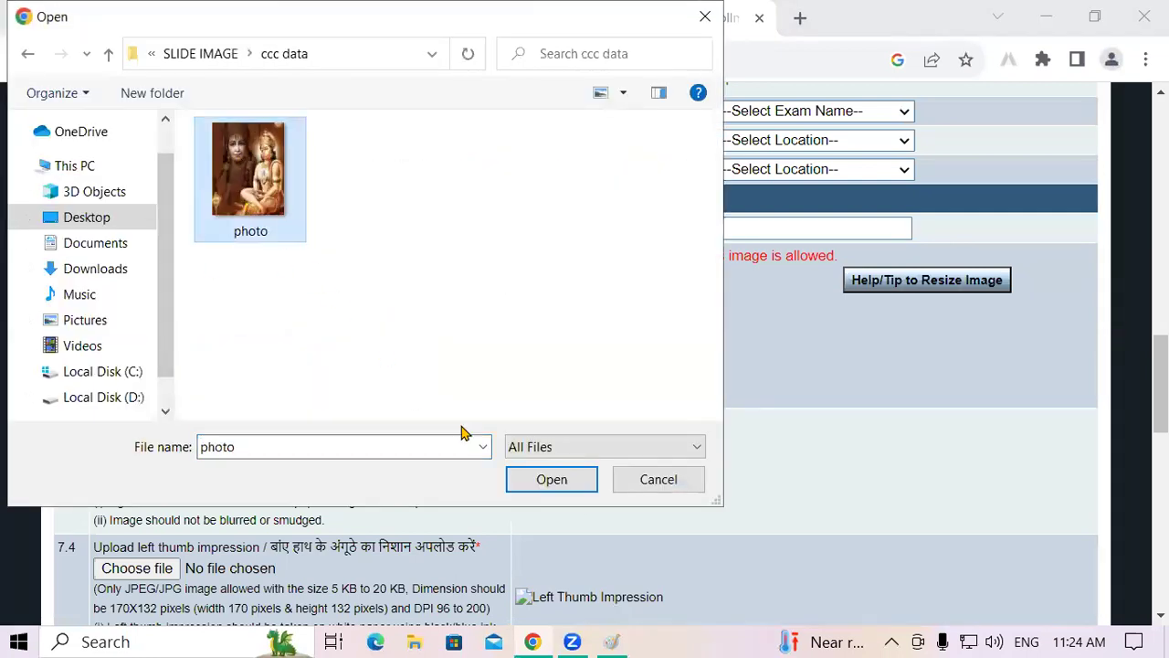
click(548, 480)
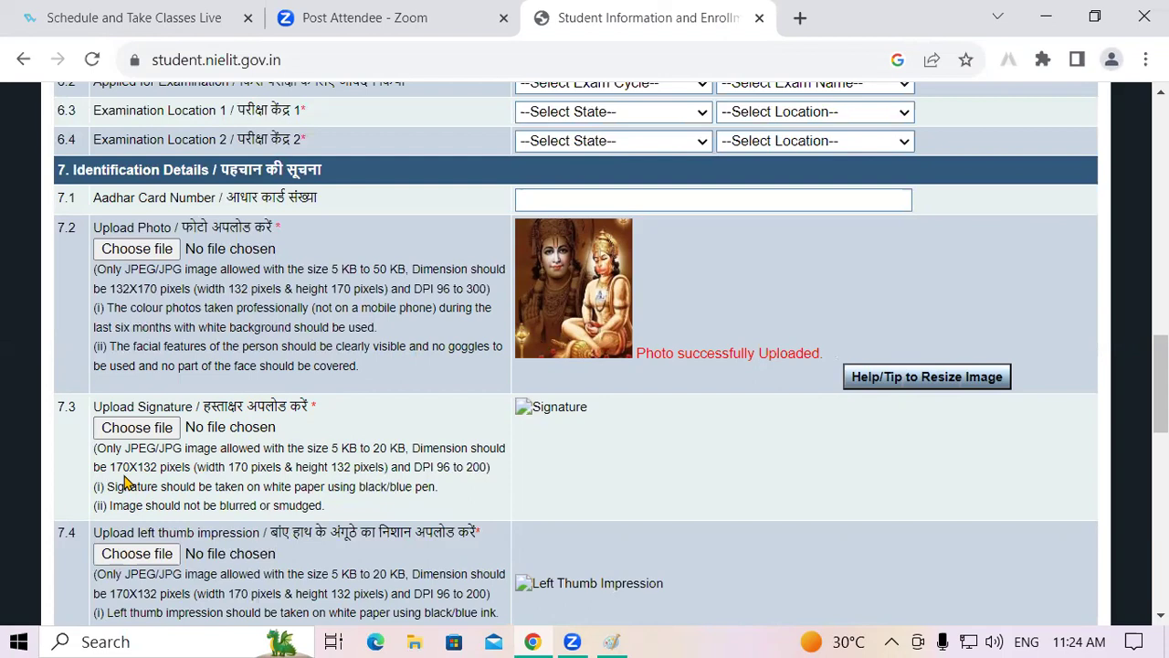
Step: Search Google Images for "signature" in a new browser tab and open the black handwritten WiseStamp signature in the first row
click(611, 641)
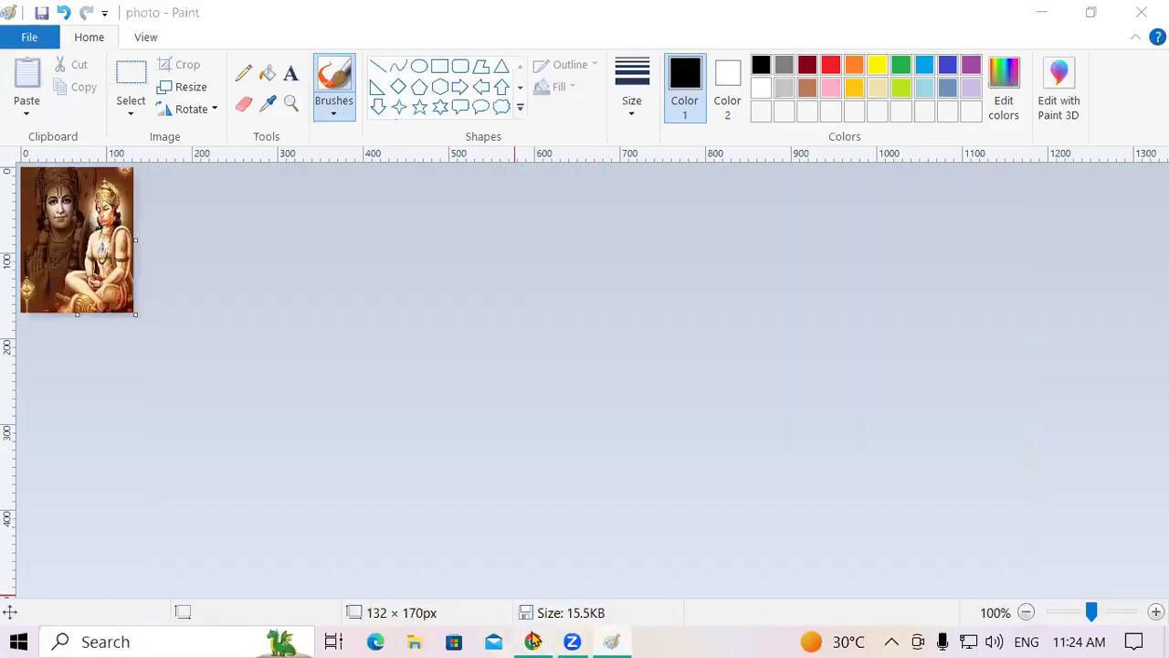
click(533, 641)
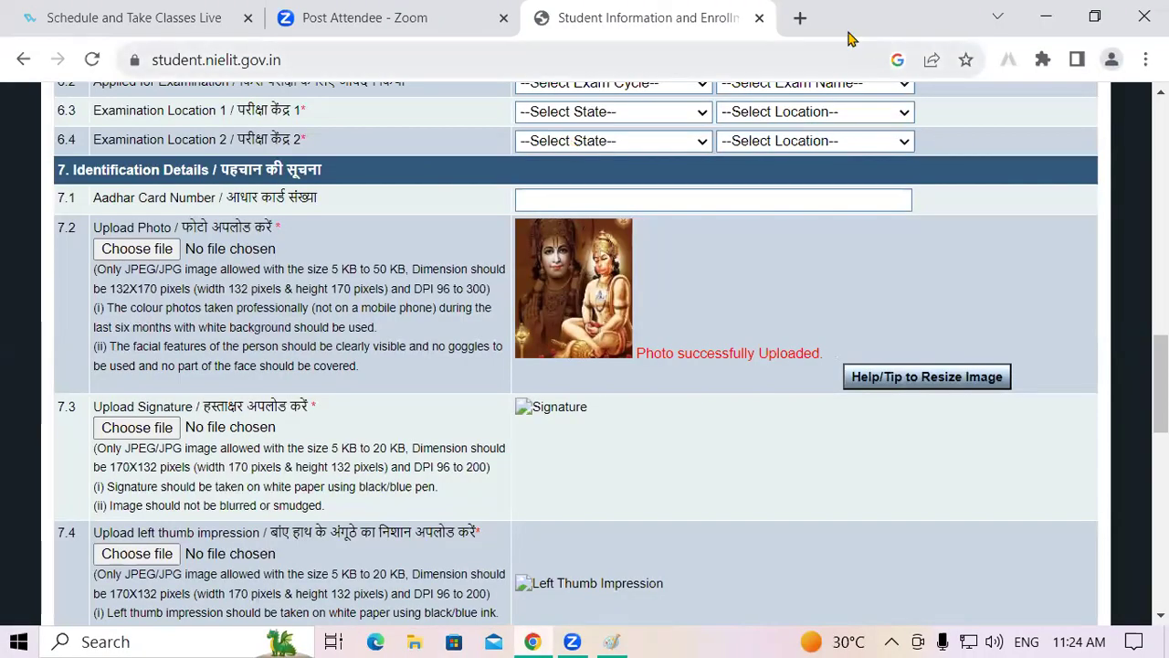
click(798, 16)
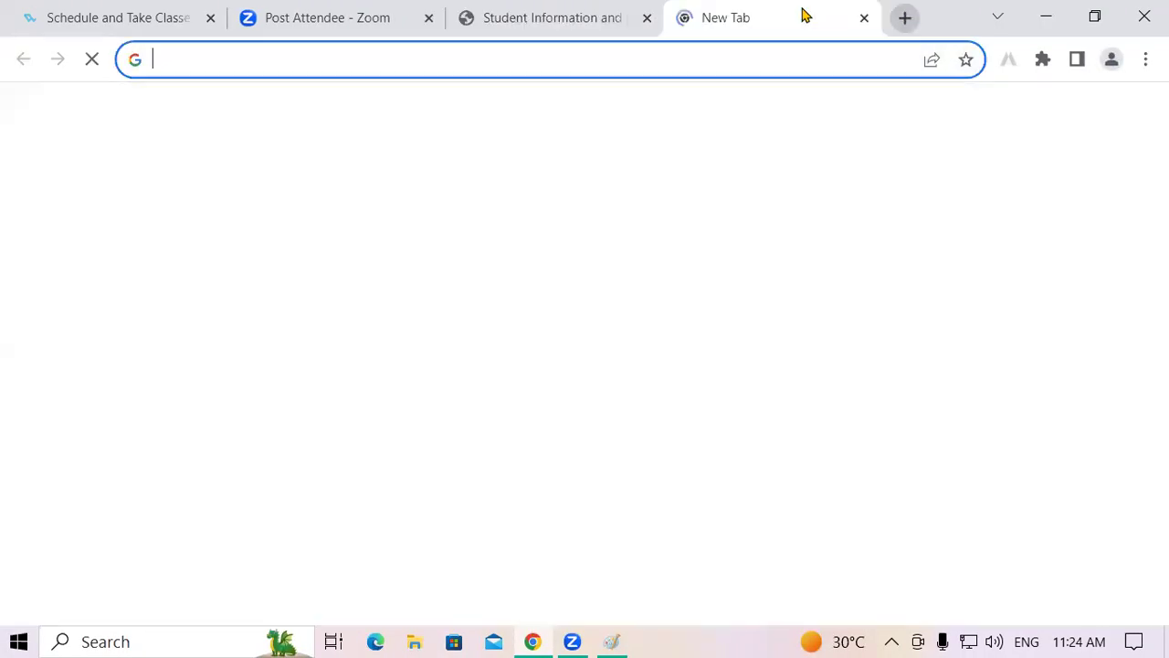
text(sign)
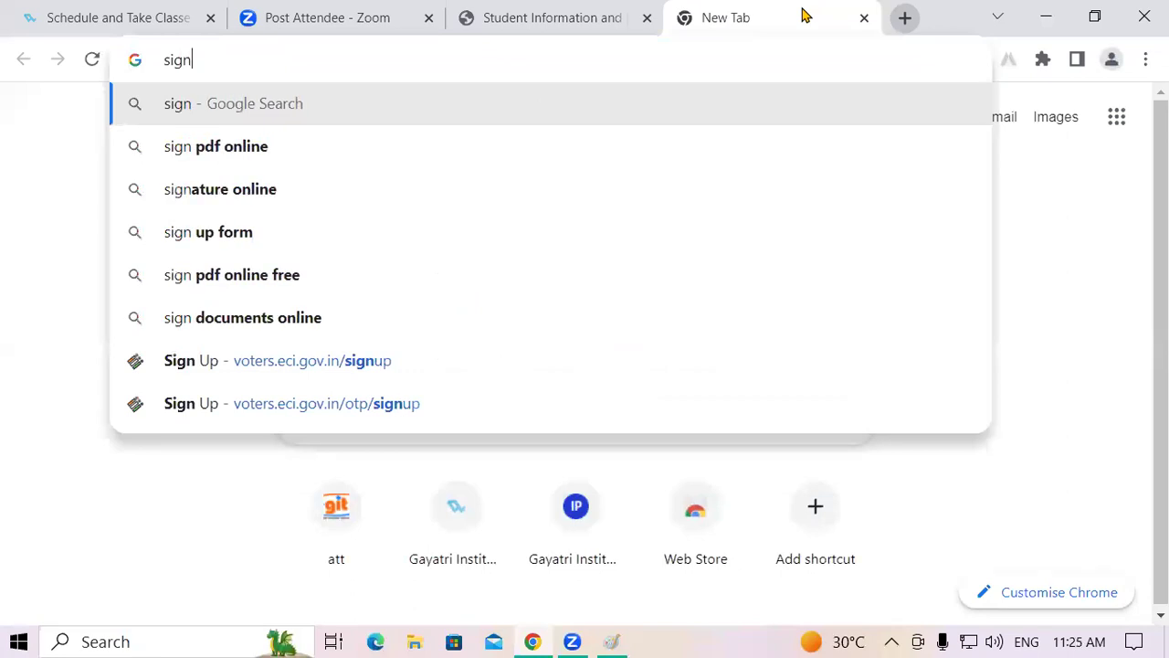
text(ature+)
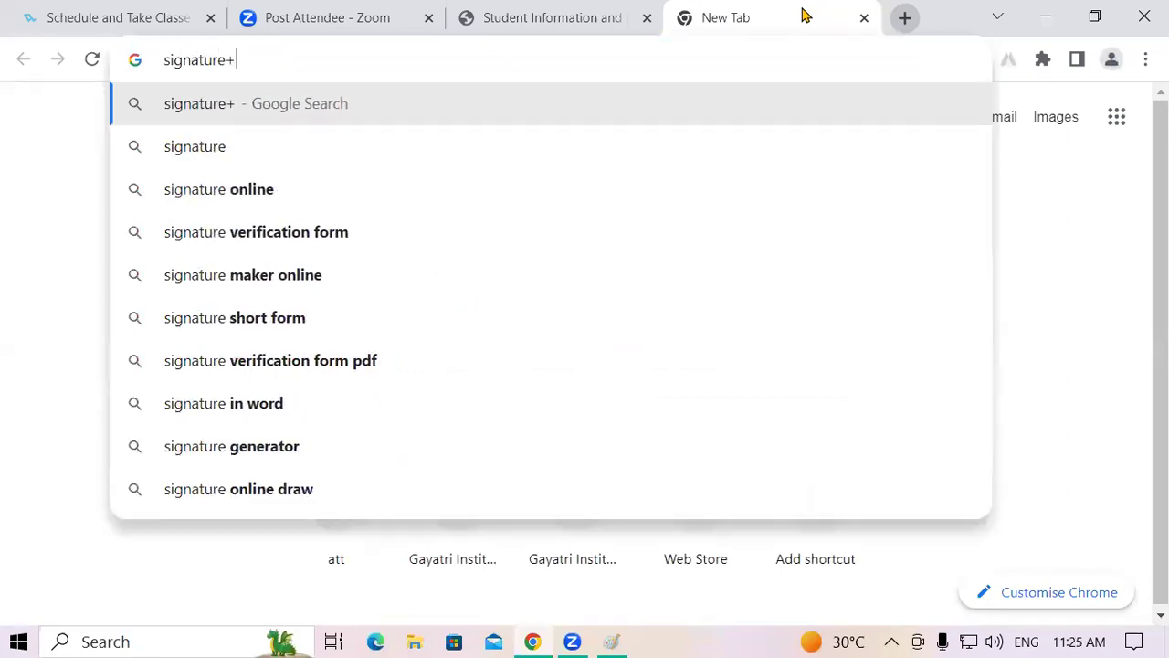
key(BackSpace)
key(Return)
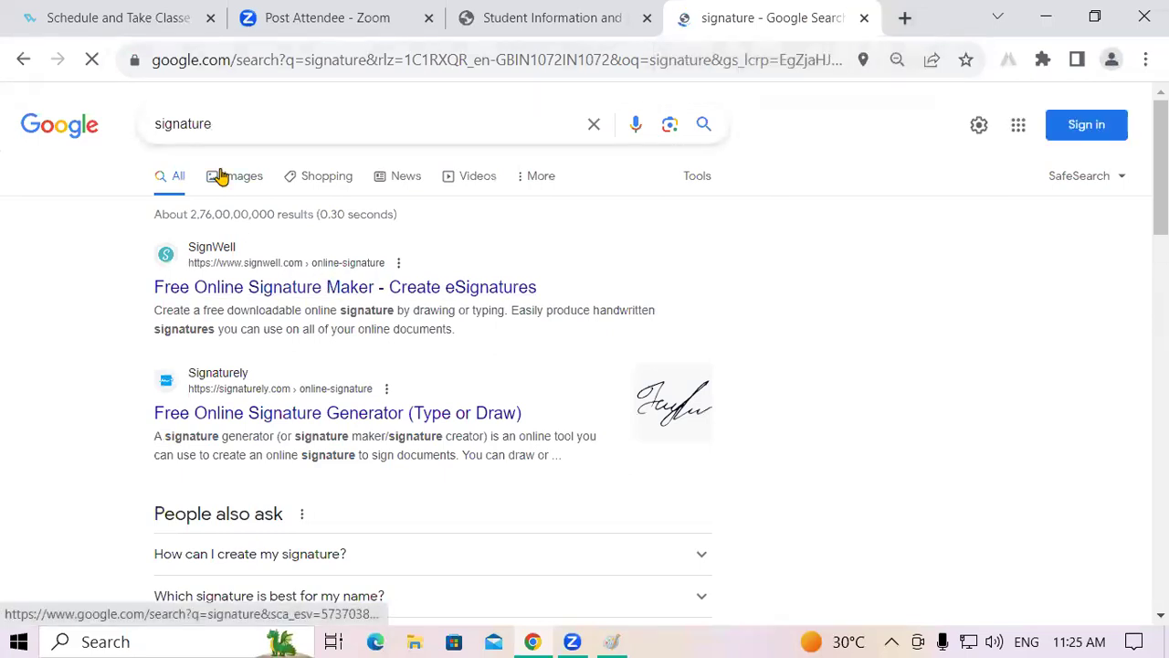
click(225, 175)
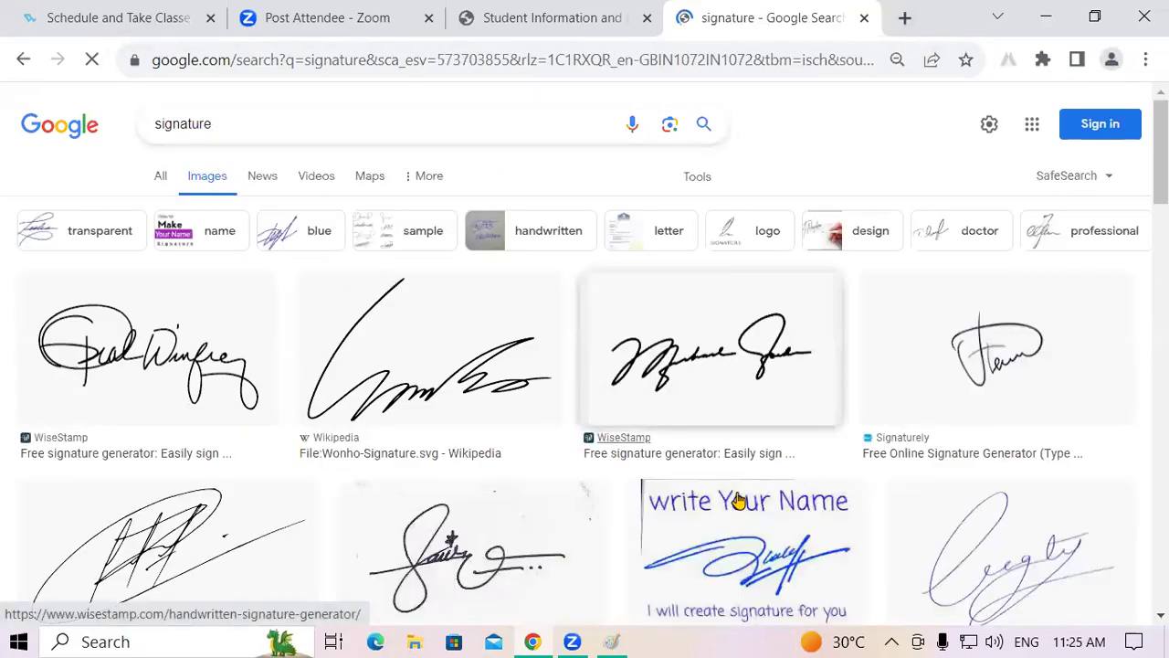
click(716, 339)
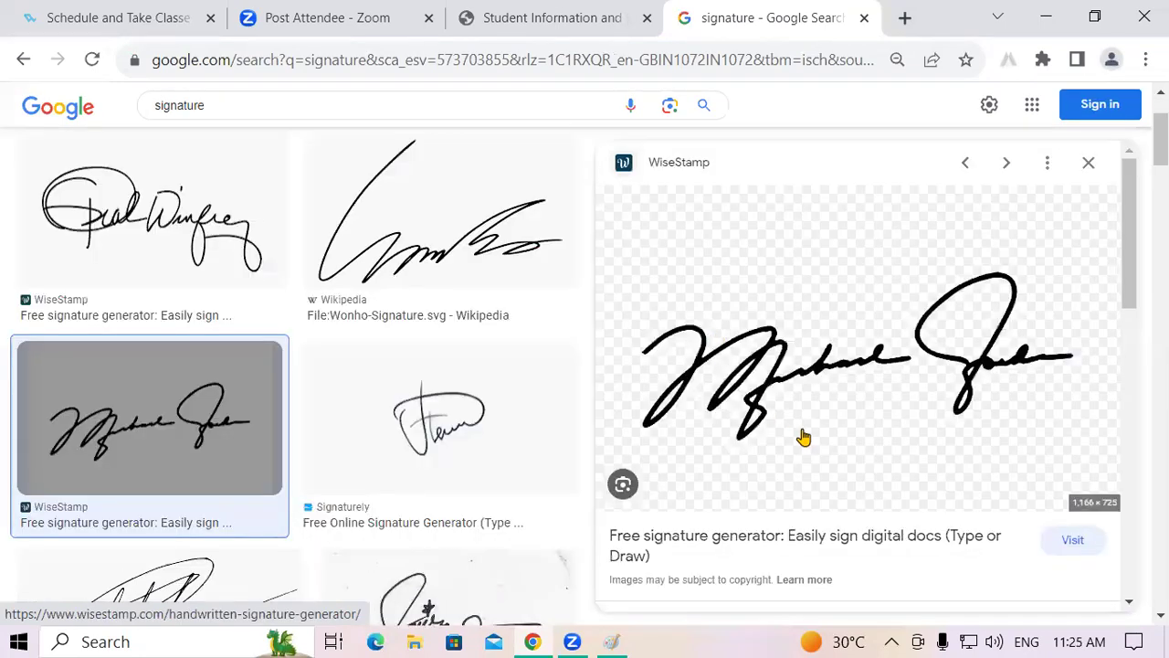
Step: Save the previewed signature image as a PNG named "sign" in the desktop's SLIDE IMAGE folder
right_click(837, 333)
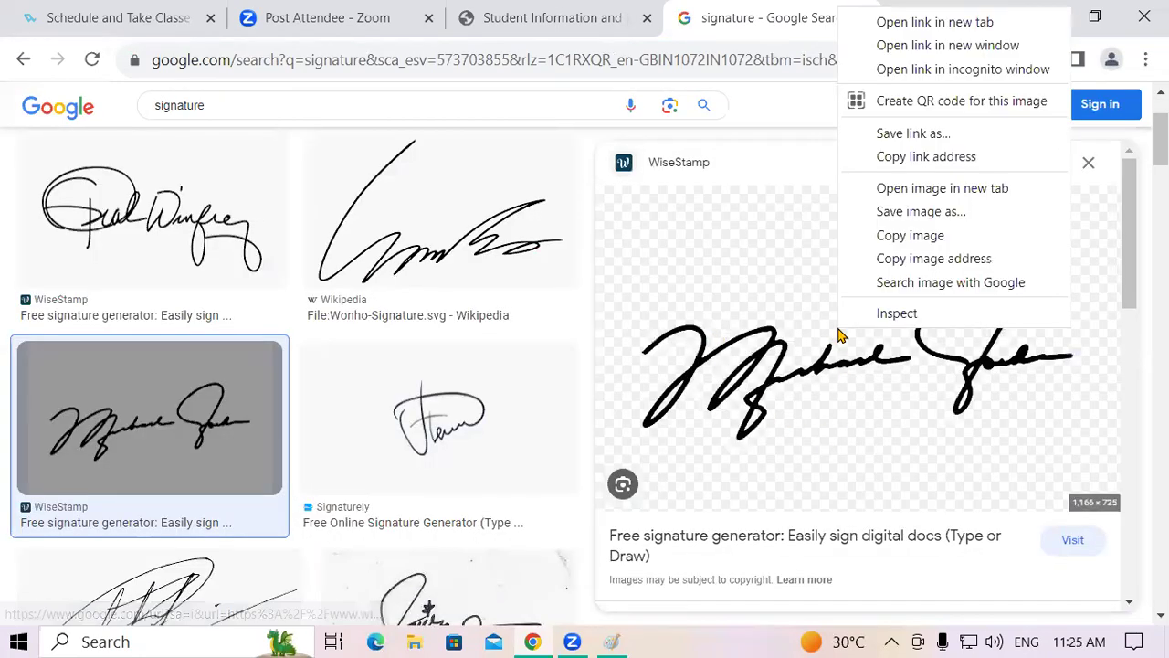
click(921, 212)
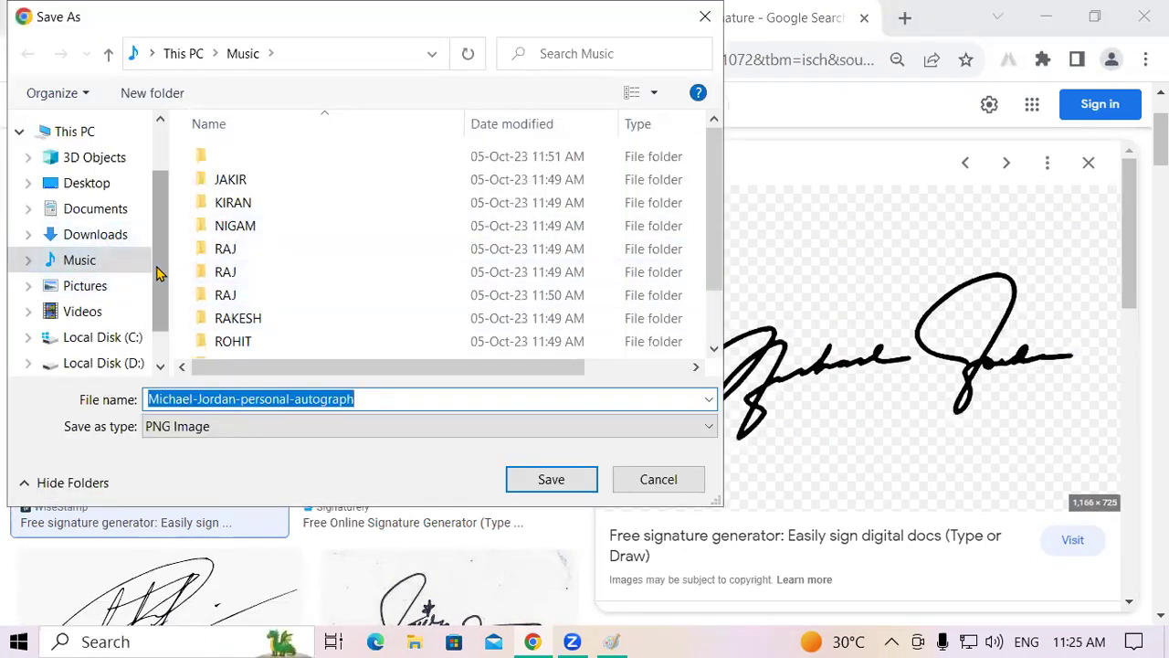
click(86, 183)
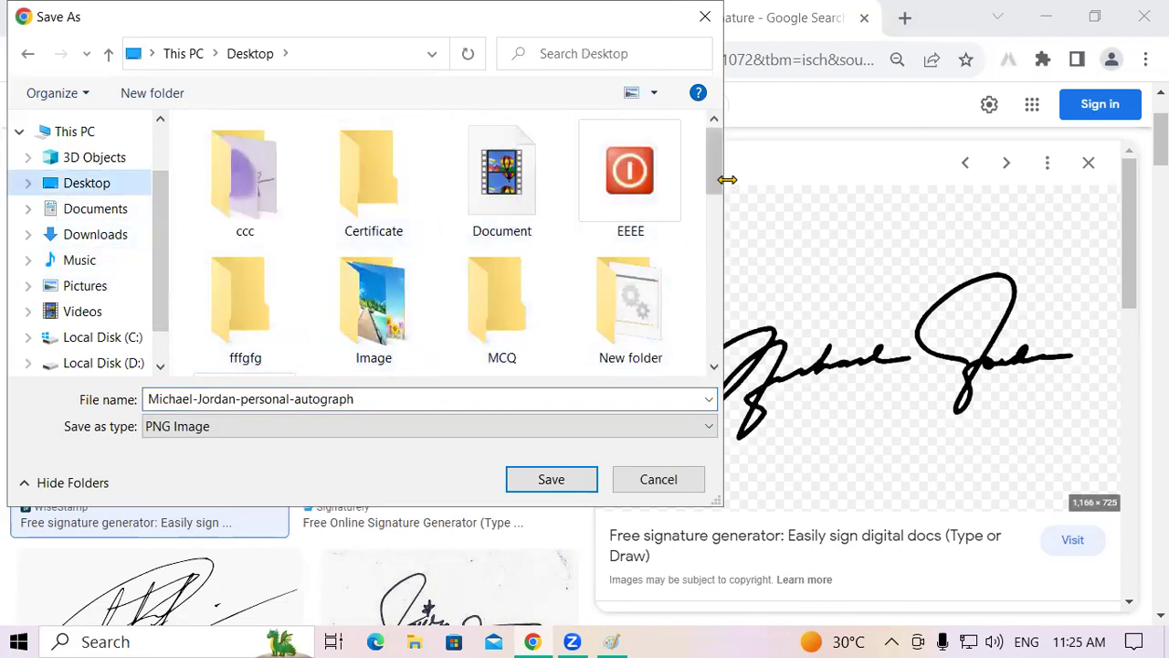
scroll(717, 183, down, 3)
click(653, 208)
double_click(653, 208)
double_click(406, 399)
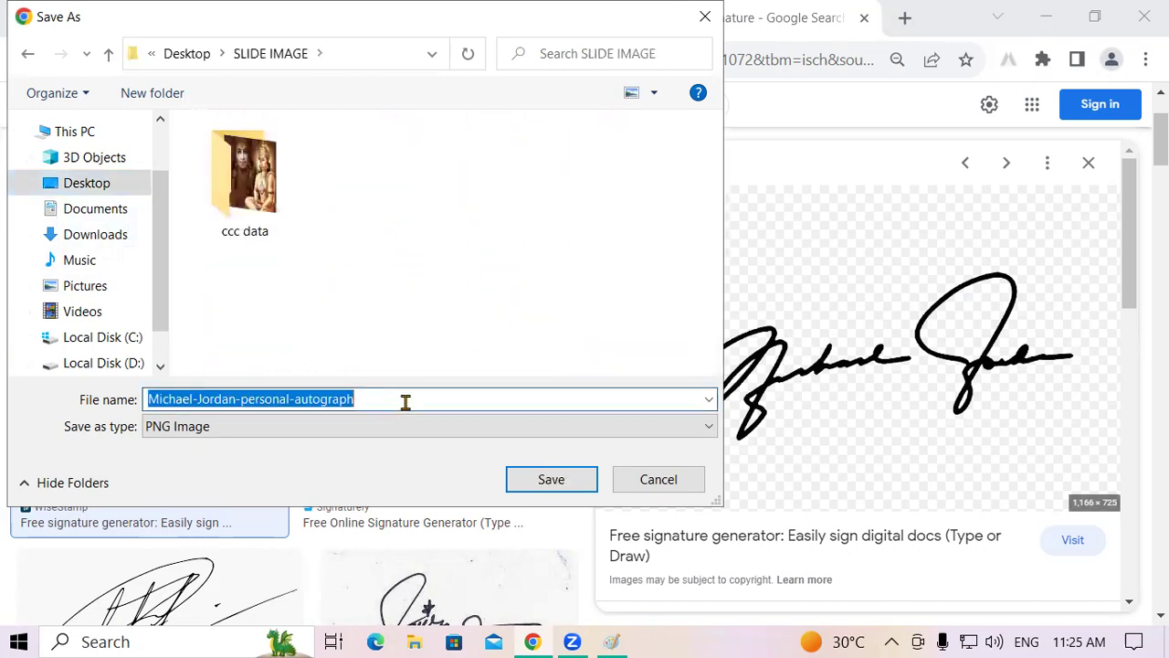
text(sign)
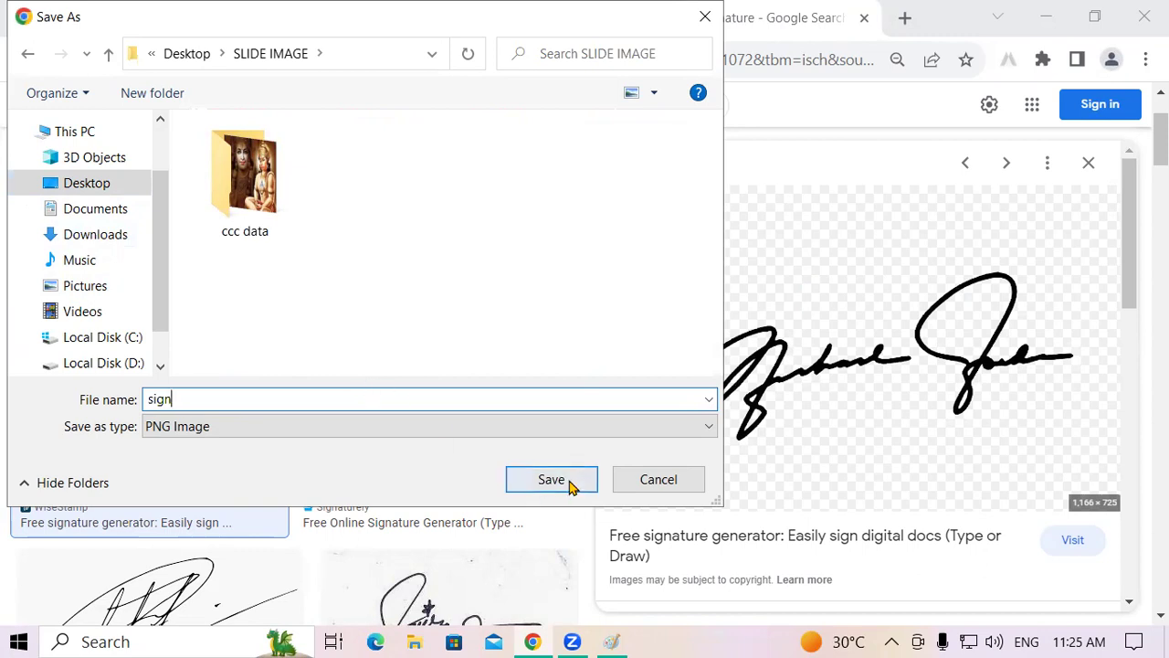
click(567, 483)
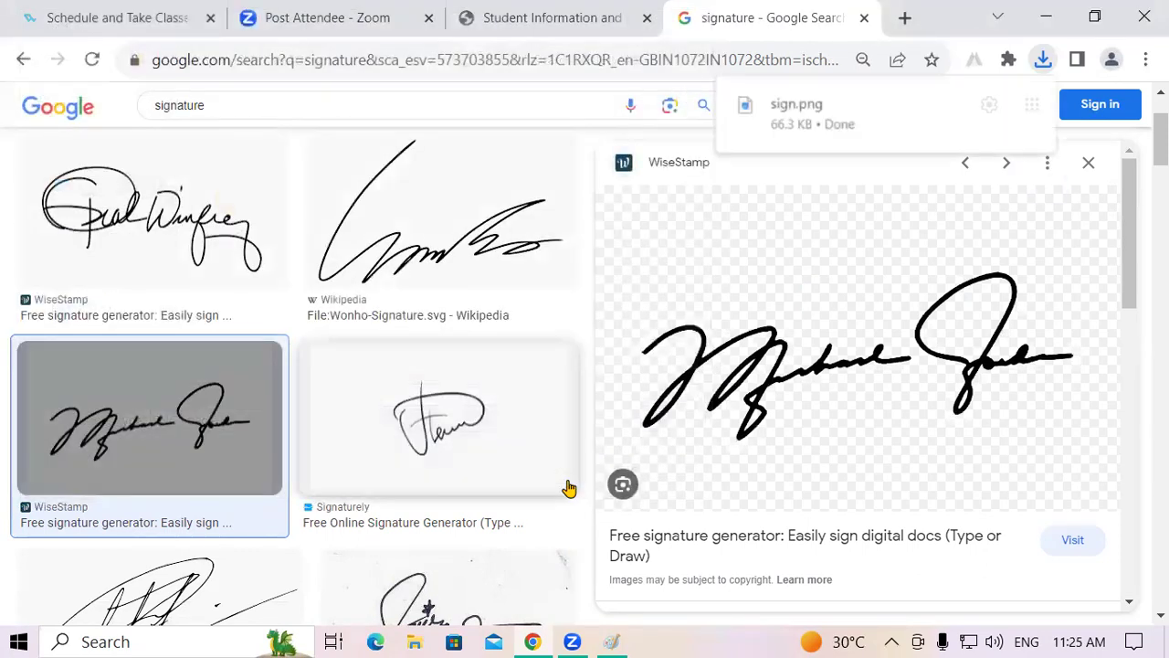
Step: Minimise the browser, close the Paint window with the photo, and open the desktop's SLIDE IMAGE folder in a maximised window
click(1049, 16)
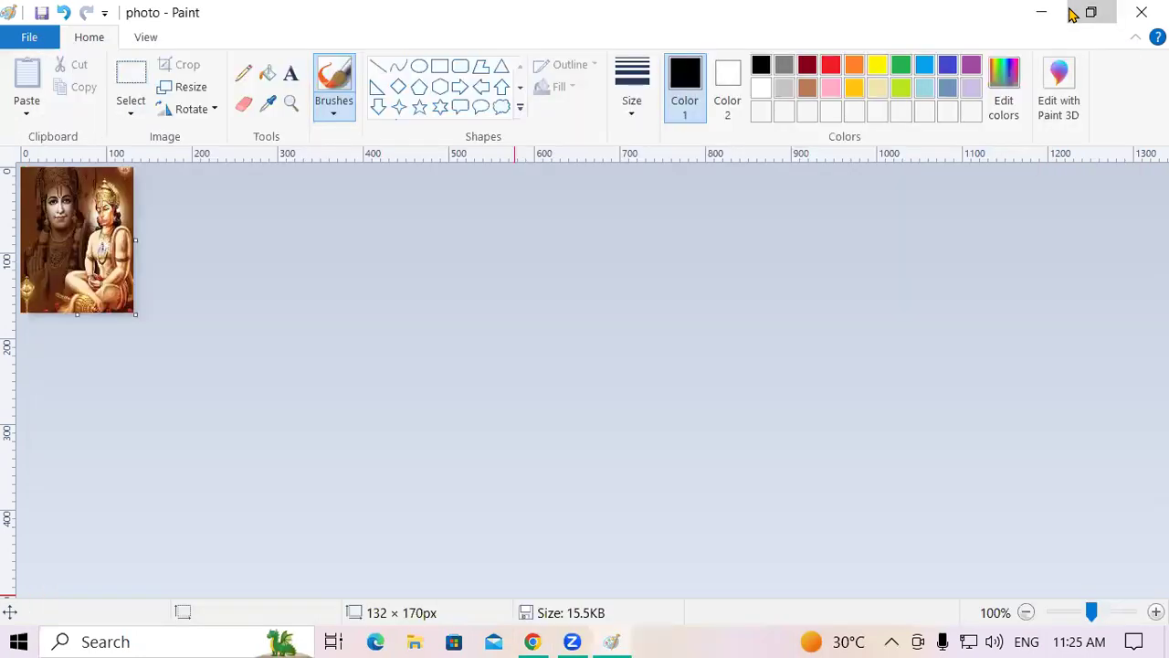
click(1087, 12)
click(1035, 103)
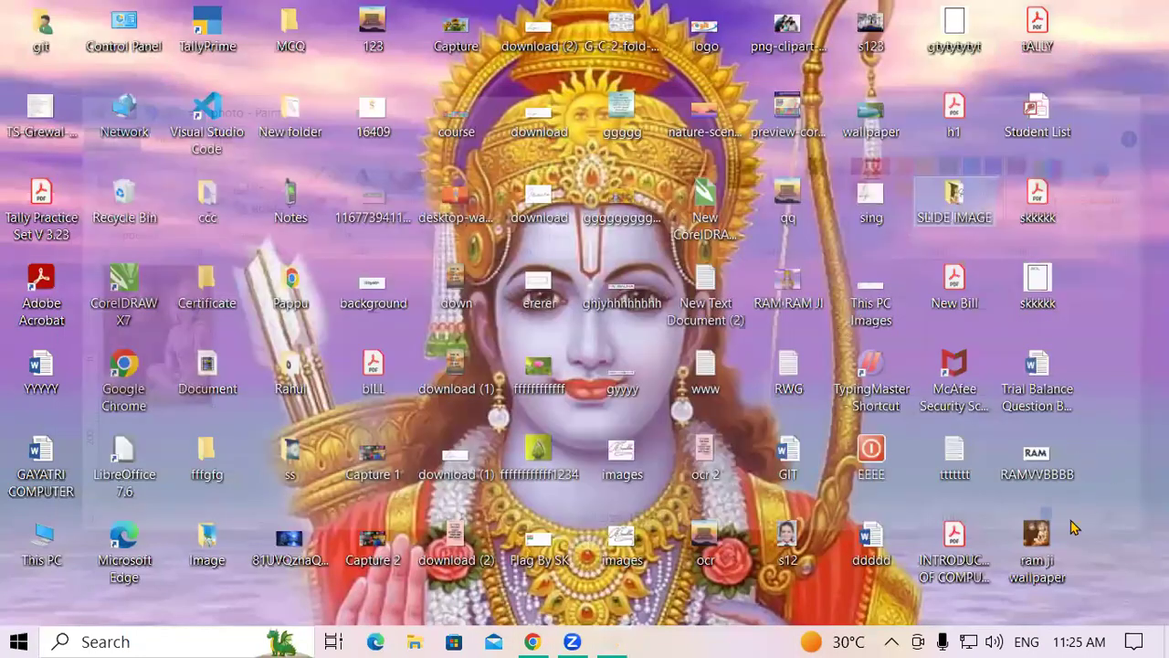
double_click(986, 203)
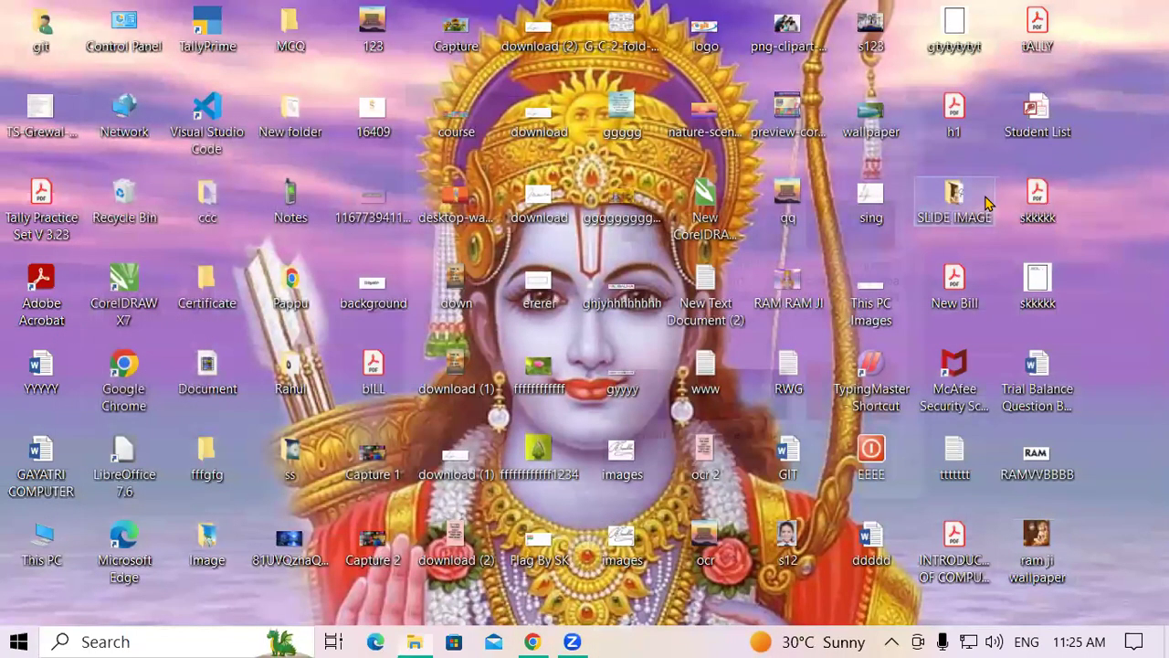
click(866, 57)
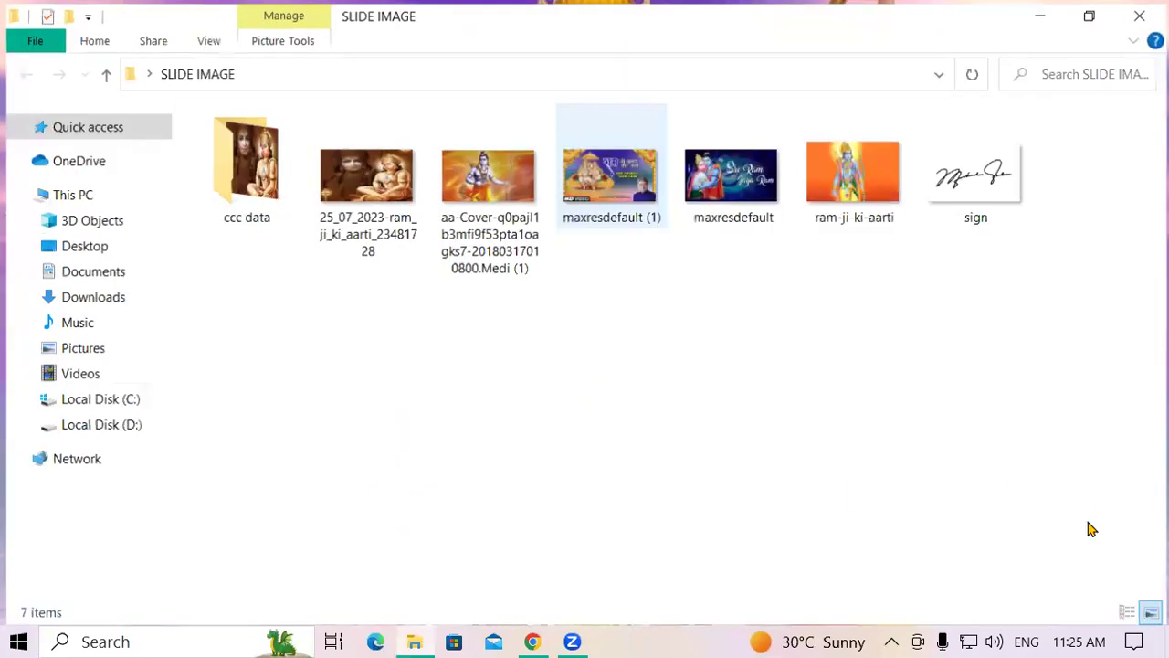
Step: Open the "sign" image from the SLIDE IMAGE folder in Paint and maximise the Paint window
click(961, 157)
double_click(960, 157)
right_click(958, 153)
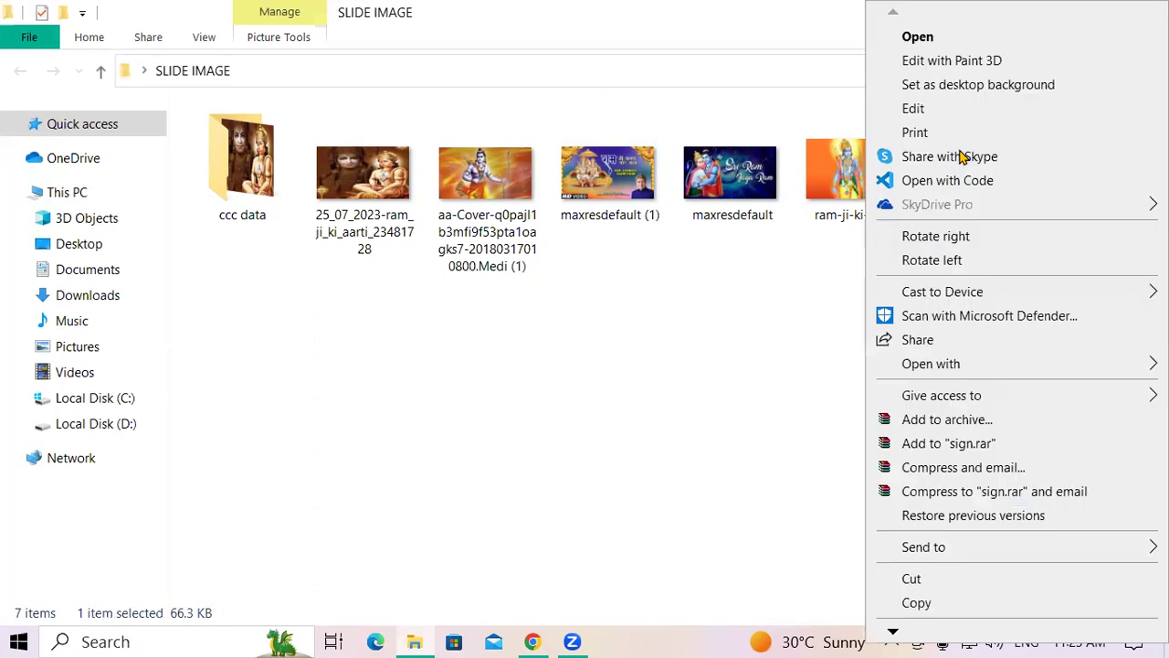
mouse_move(963, 364)
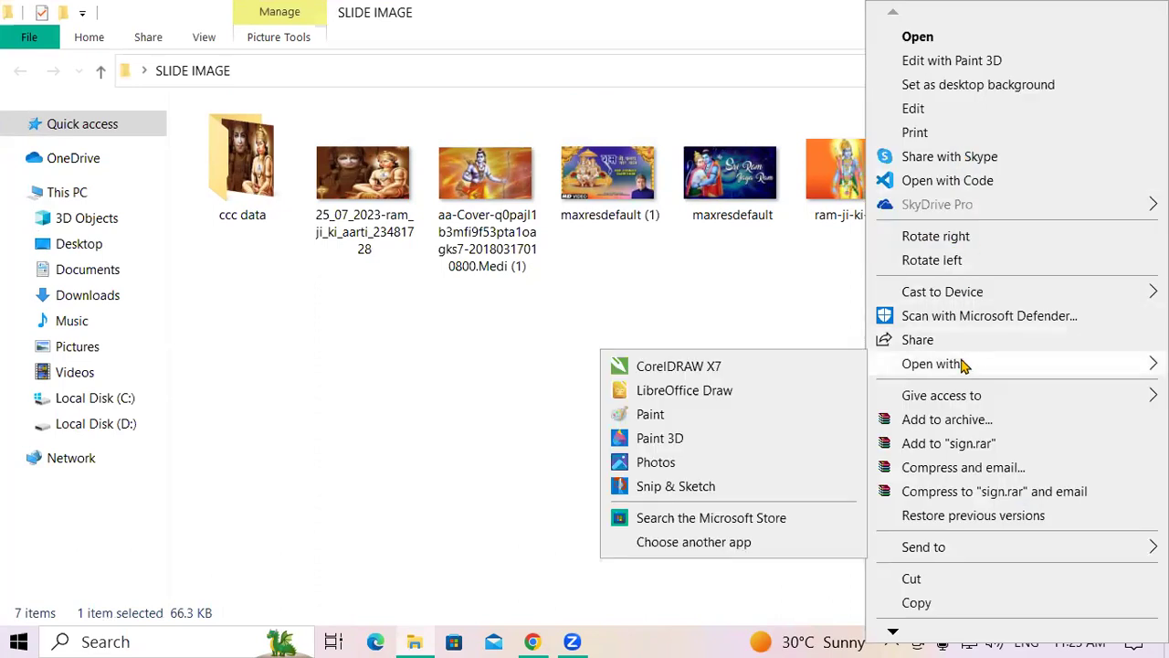
click(711, 416)
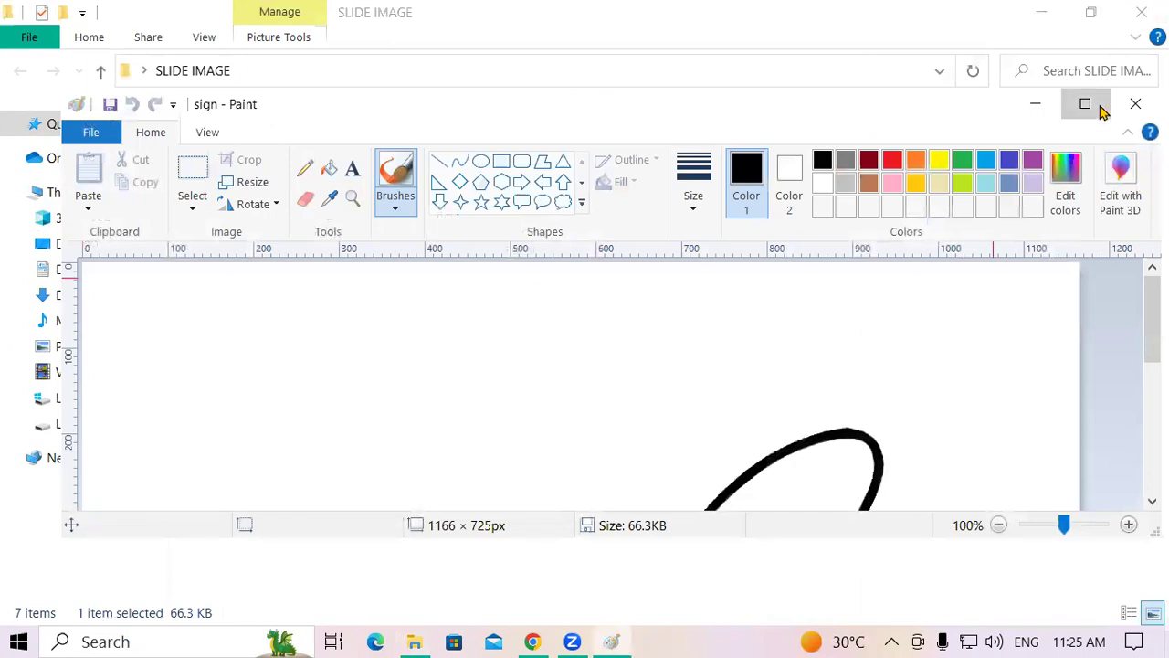
click(1085, 105)
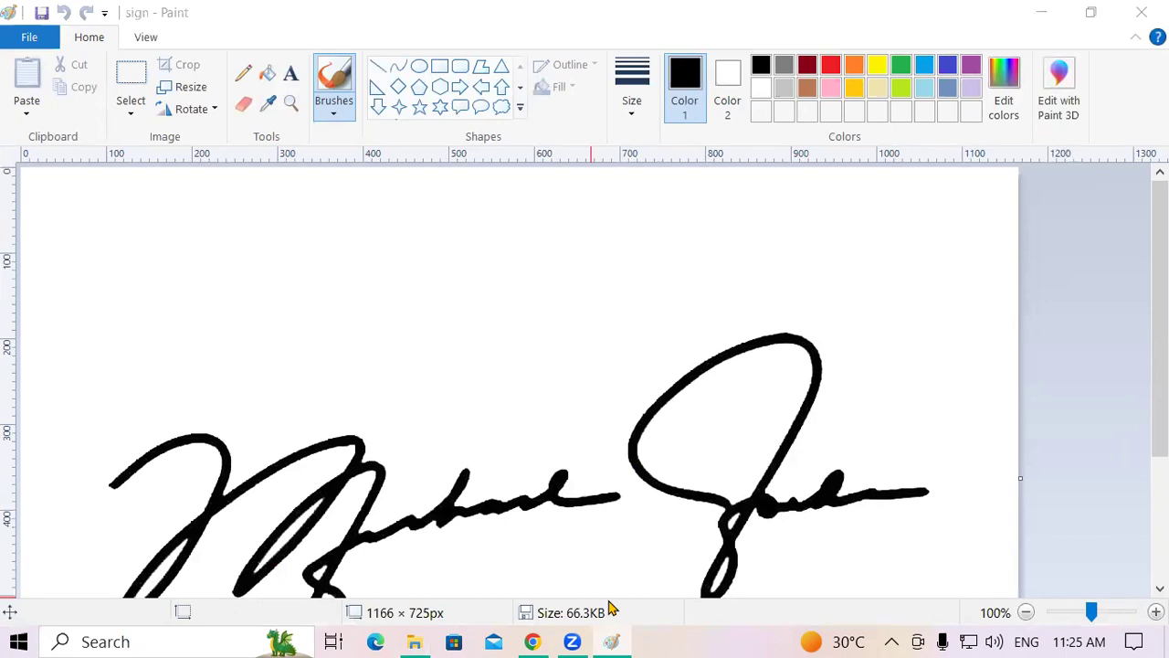
Step: Resize the signature image to 170 pixels horizontally and 132 pixels vertically, without maintaining the aspect ratio
scroll(766, 485, down, 2)
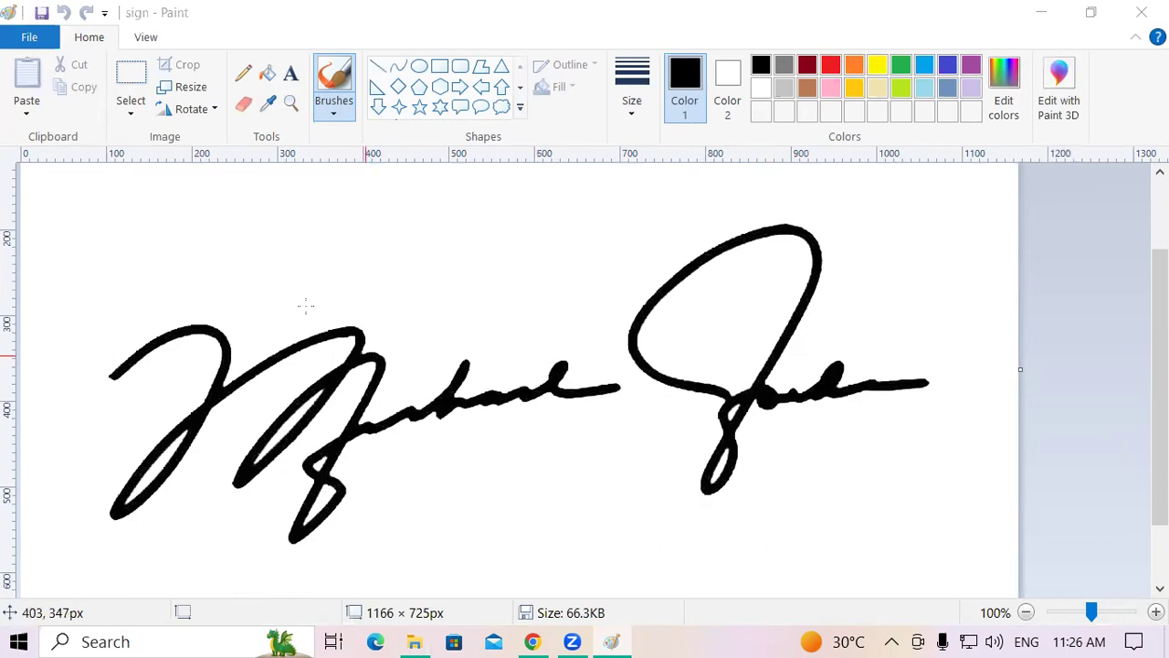
click(206, 92)
click(215, 177)
click(71, 305)
drag(266, 214, 135, 215)
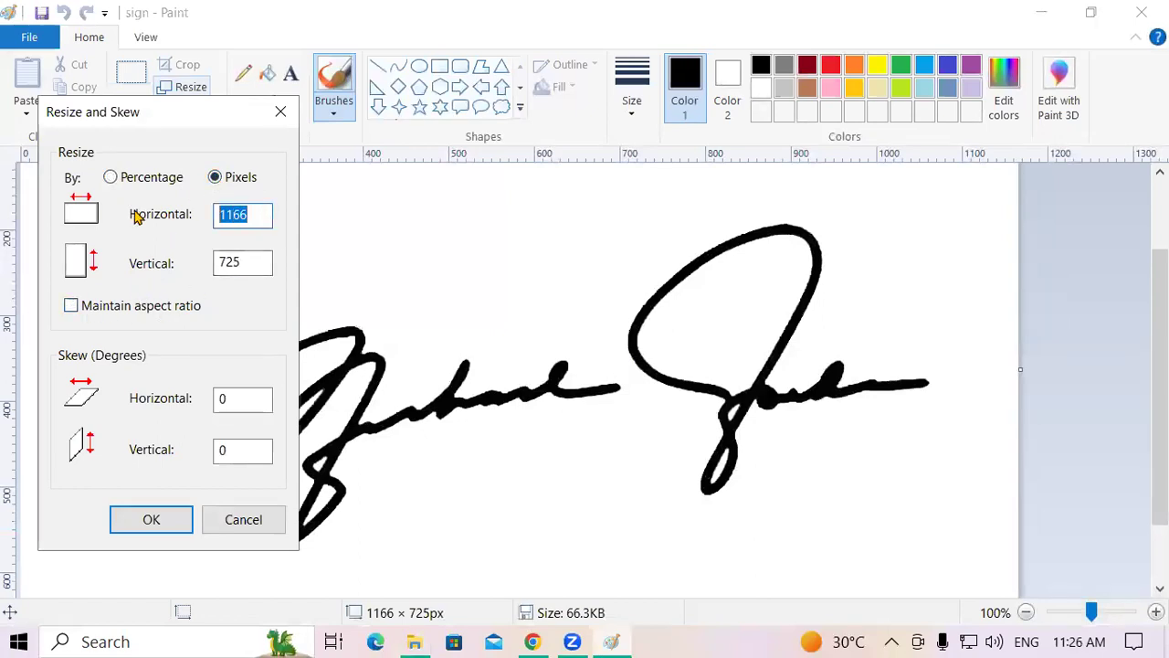
text(170)
drag(256, 263, 218, 263)
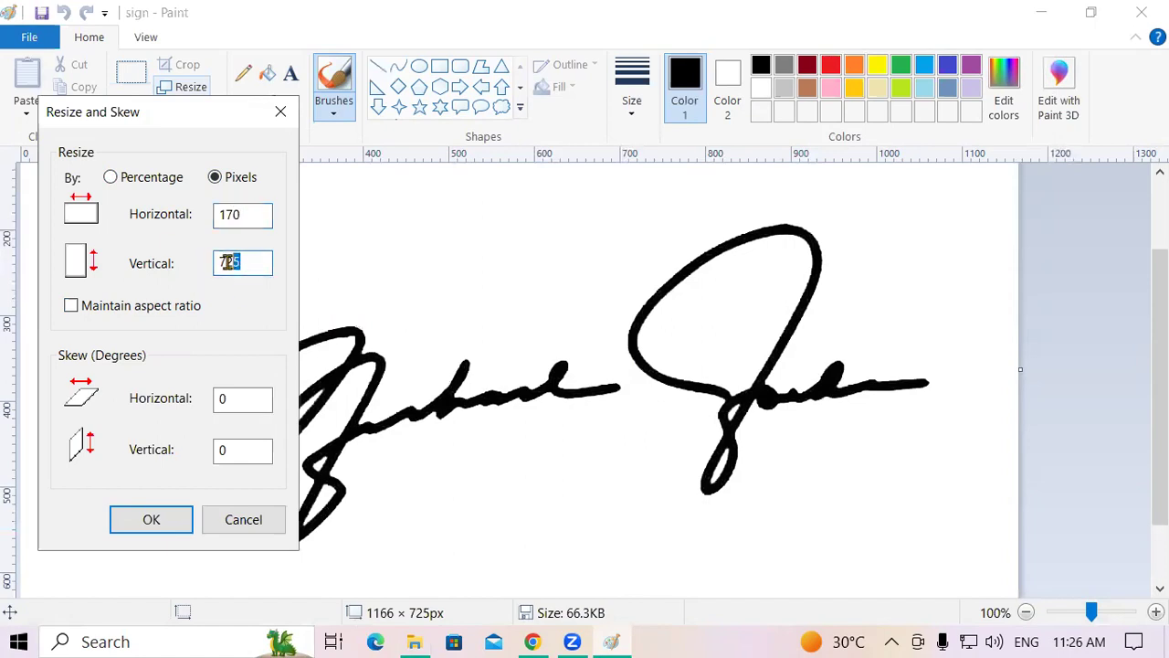
text(132)
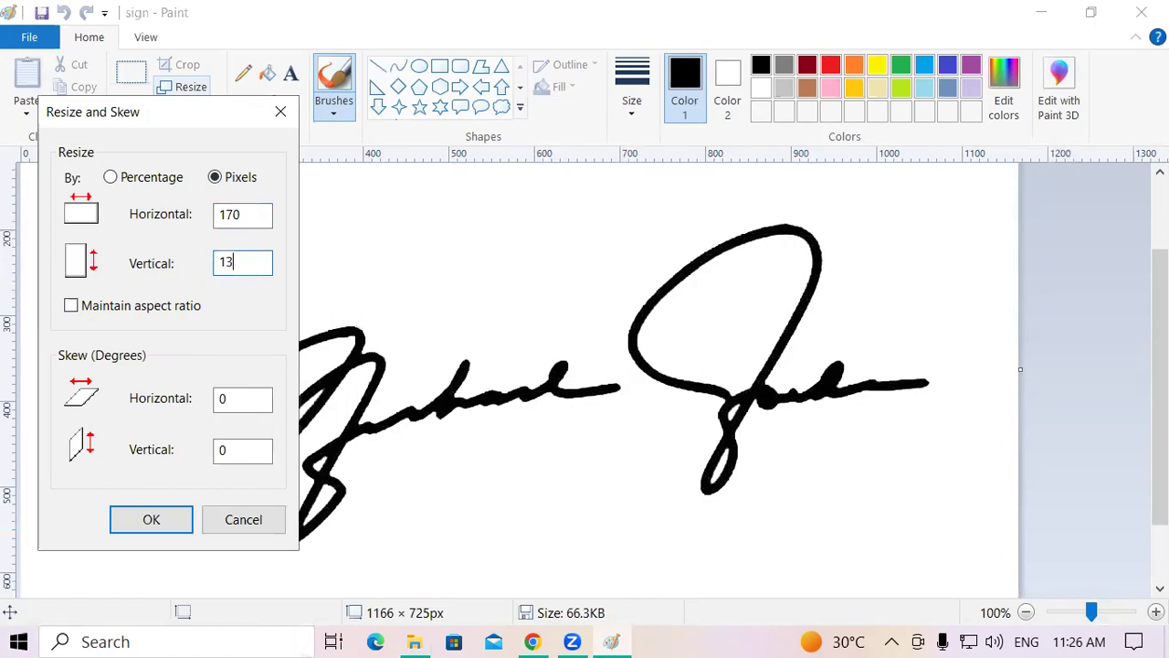
click(153, 529)
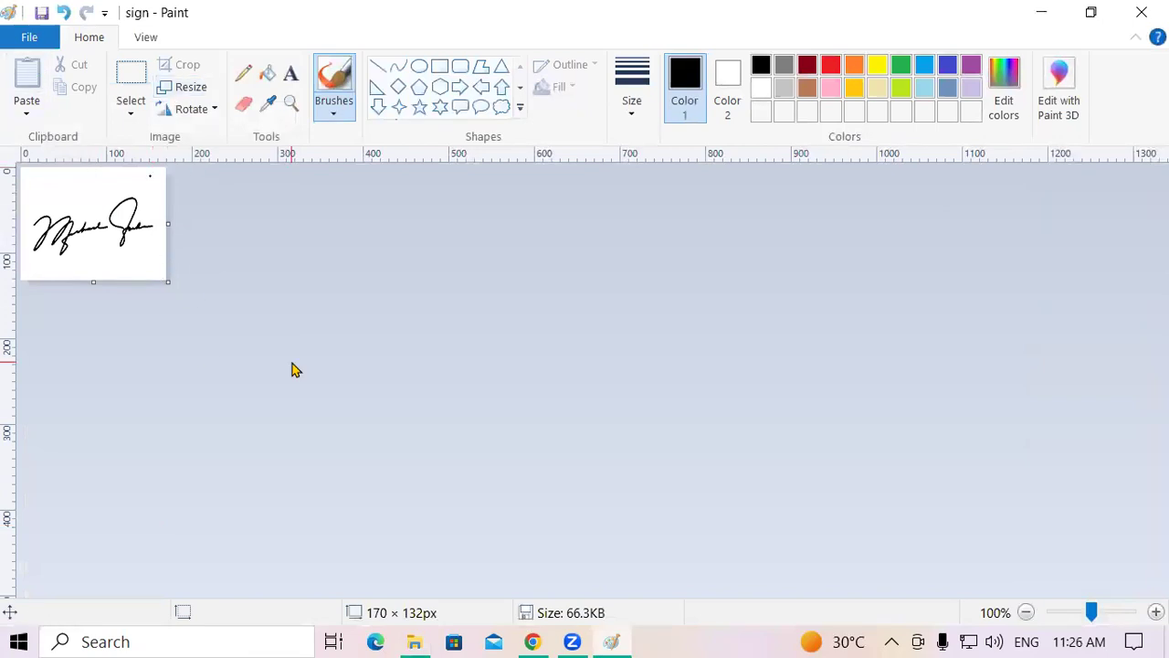
Step: Save the resized signature as a JPEG named "signature" in the ccc data folder inside the desktop's SLIDE IMAGE folder, accepting the transparency loss
key(F12)
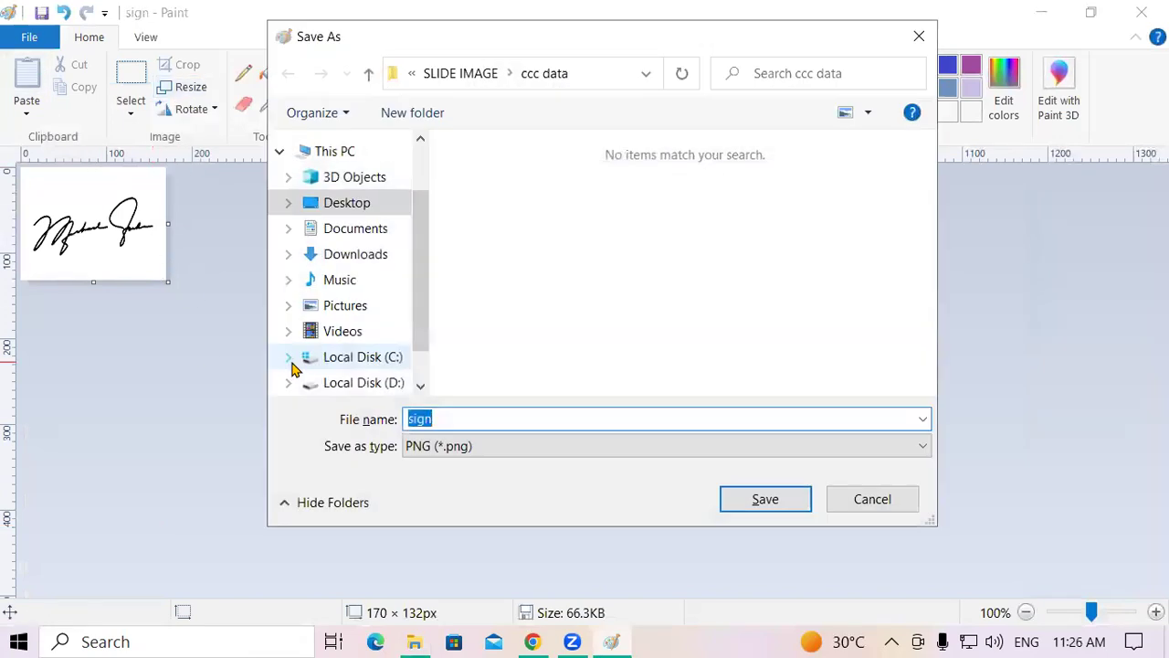
click(362, 206)
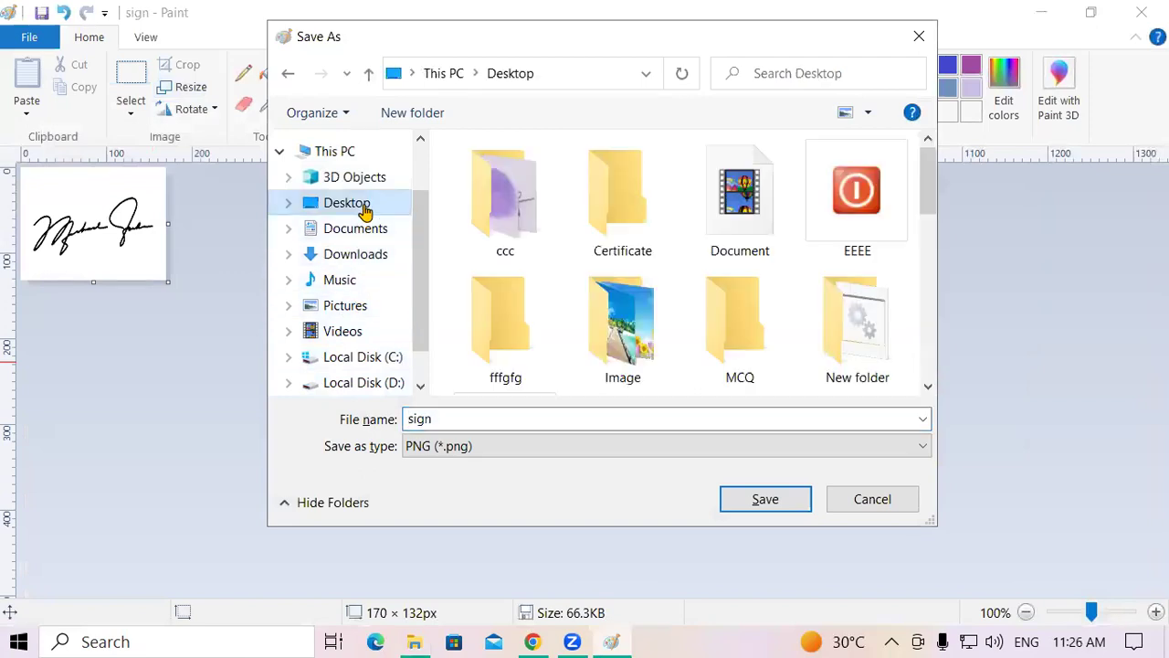
drag(926, 177, 942, 253)
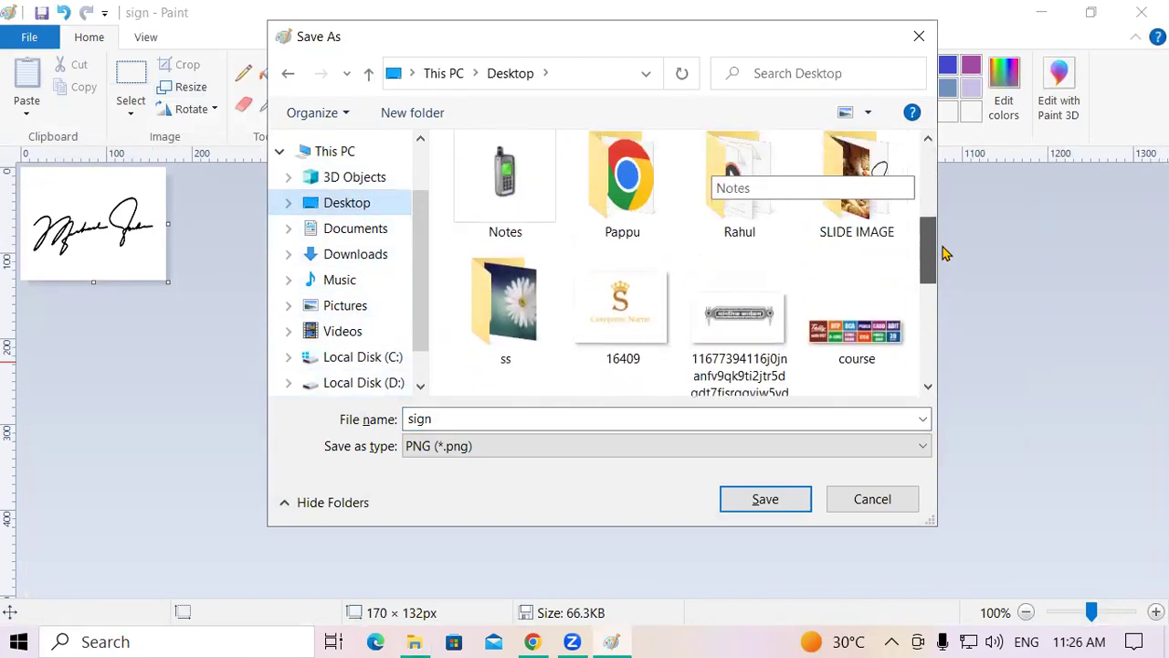
double_click(882, 206)
double_click(516, 202)
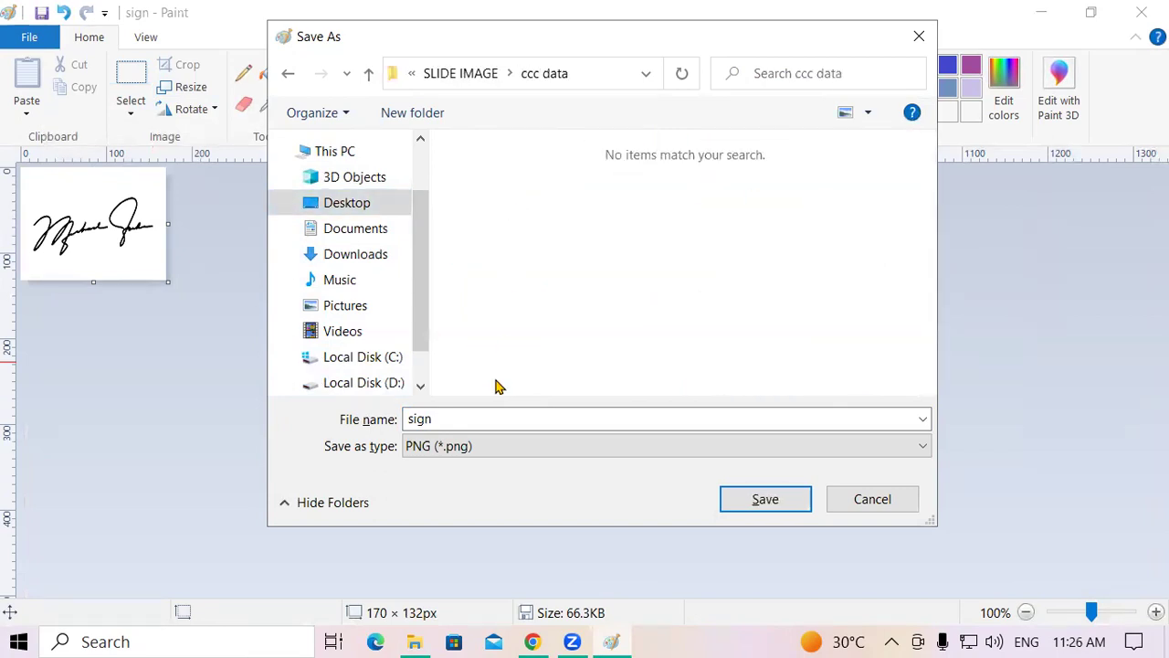
click(472, 417)
click(474, 417)
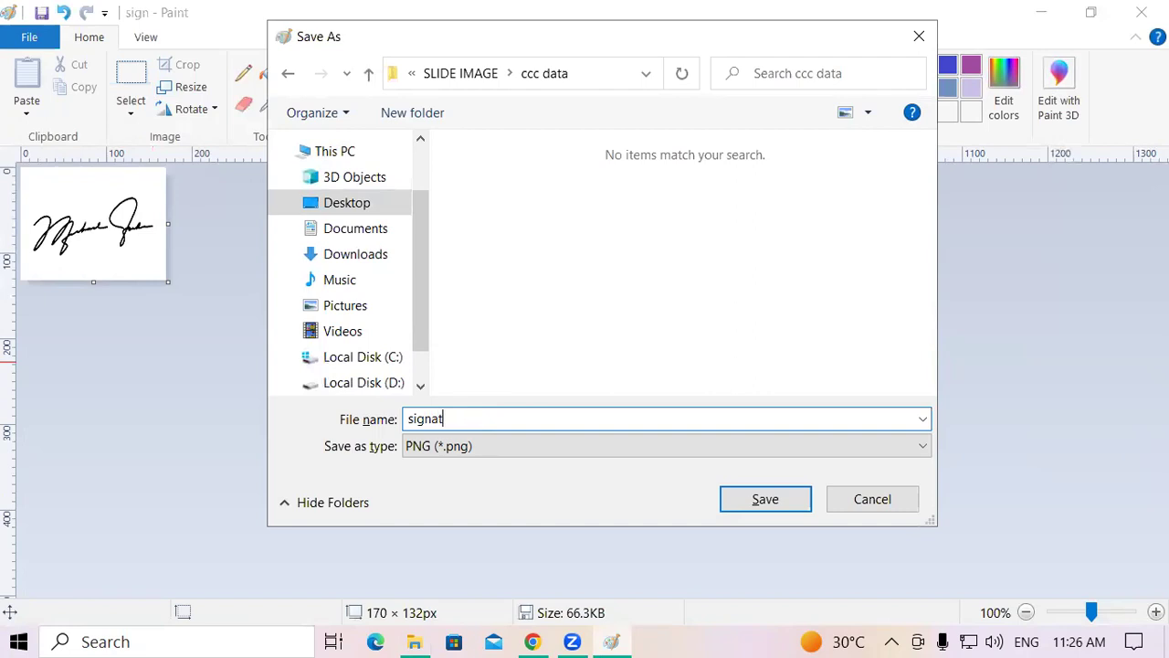
click(530, 446)
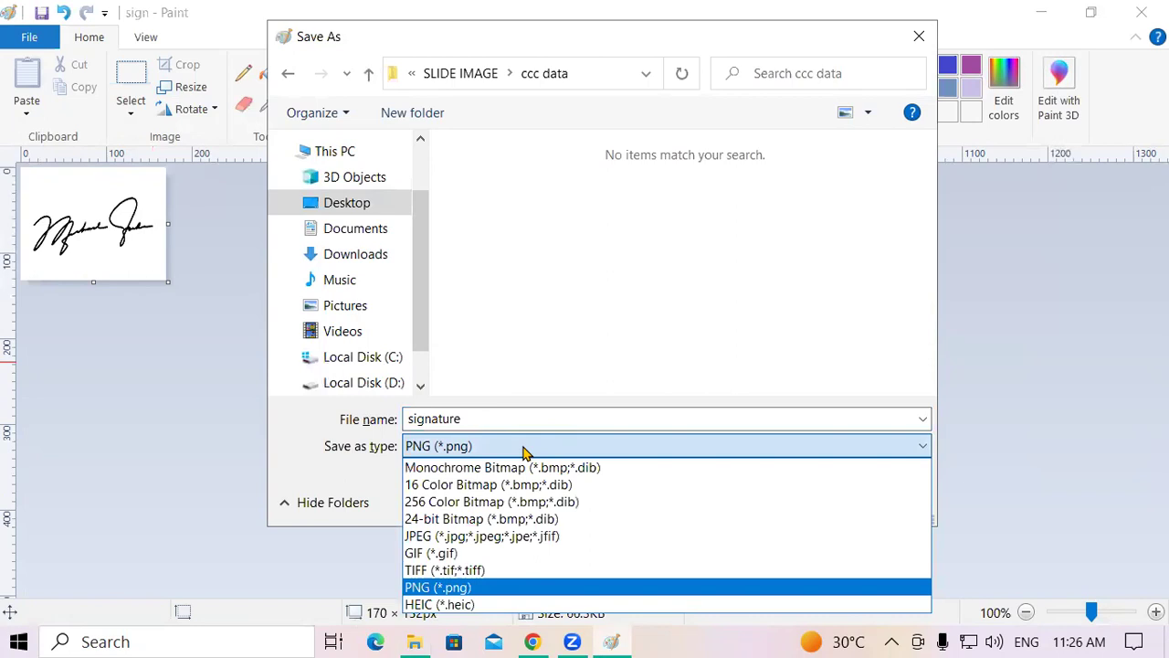
click(482, 536)
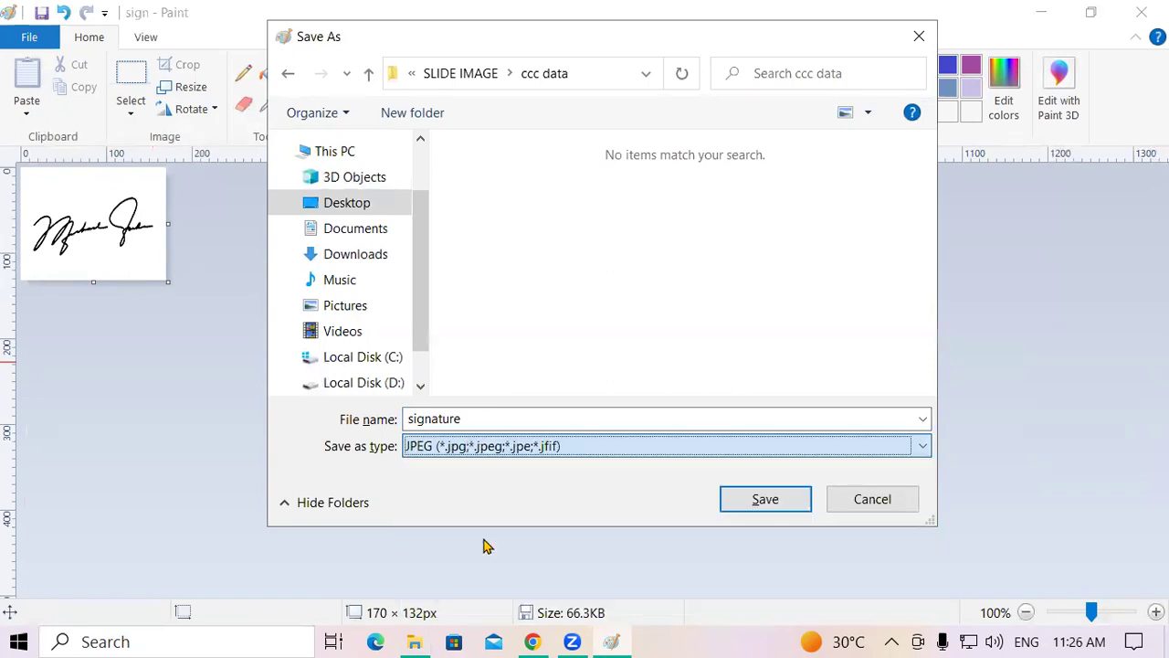
click(772, 500)
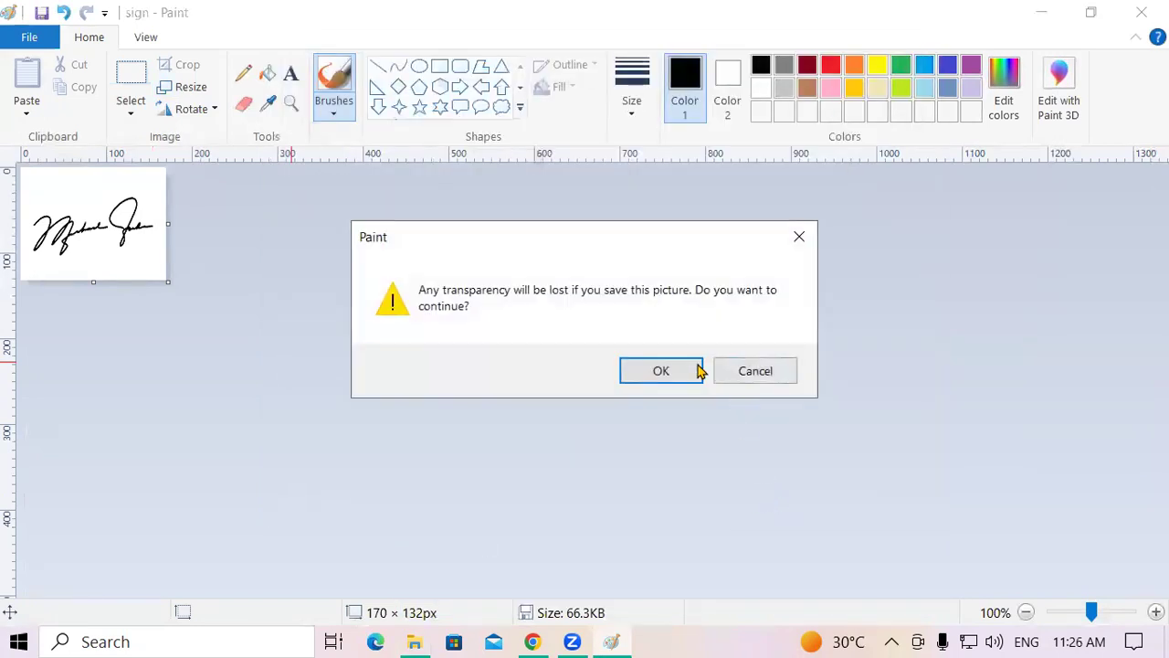
click(680, 375)
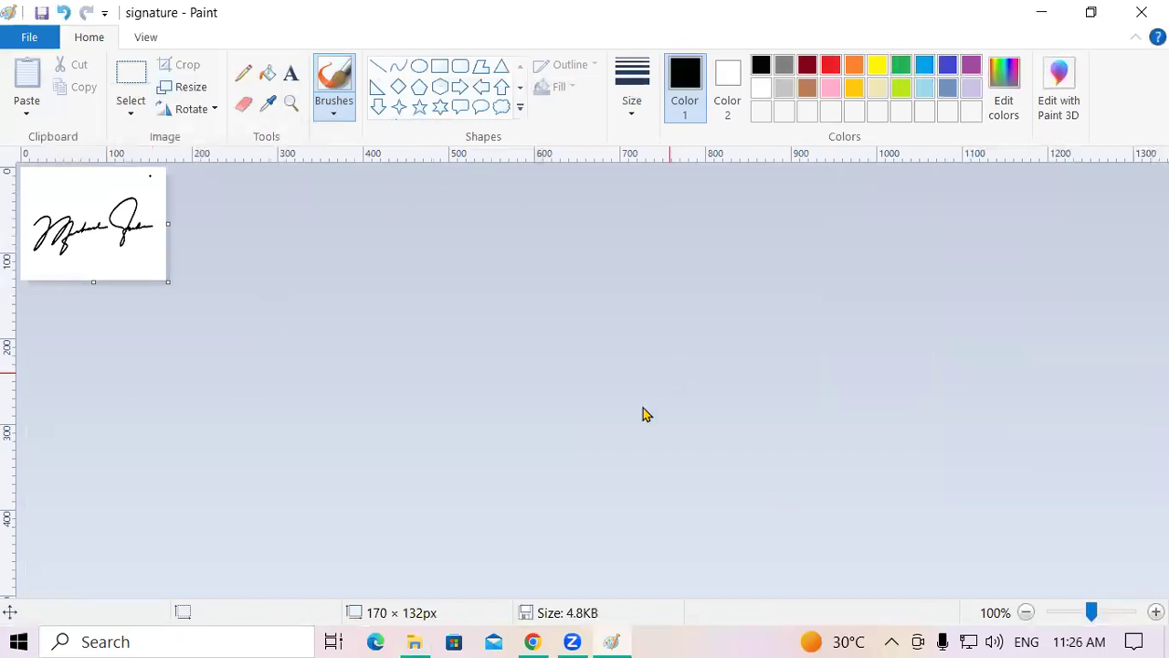
Step: Switch to the NIELIT form in Chrome and try to upload "signature" from ccc data as the signature, dismissing the alert
mouse_move(539, 639)
click(576, 582)
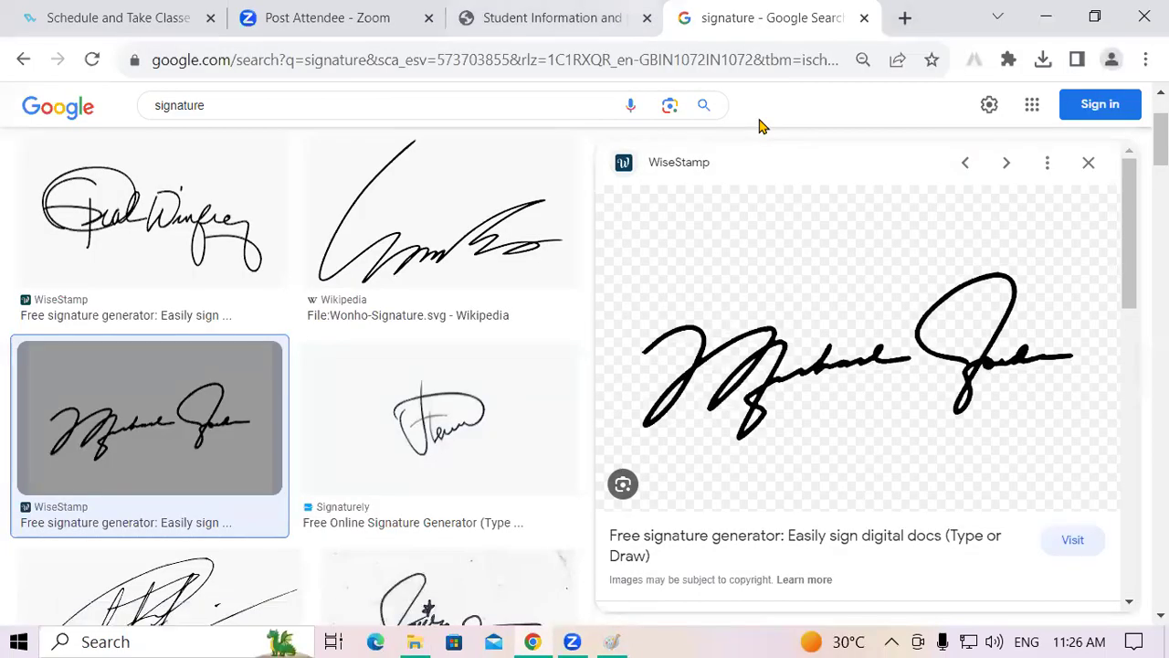
key(ctrl+shift+Tab)
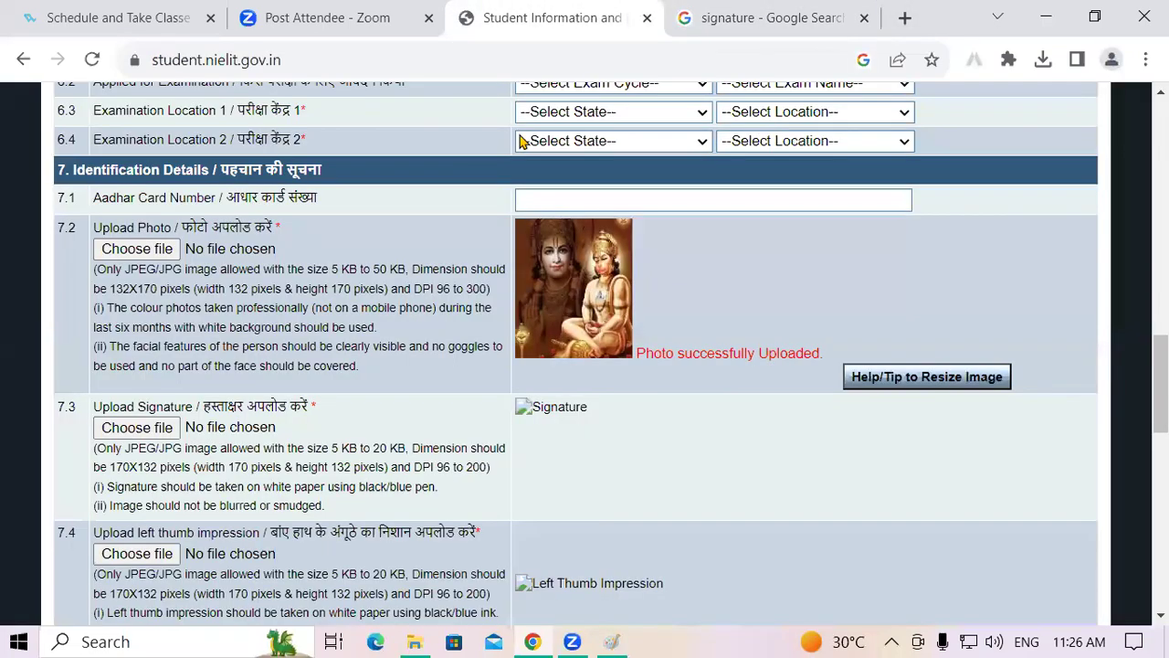
click(154, 435)
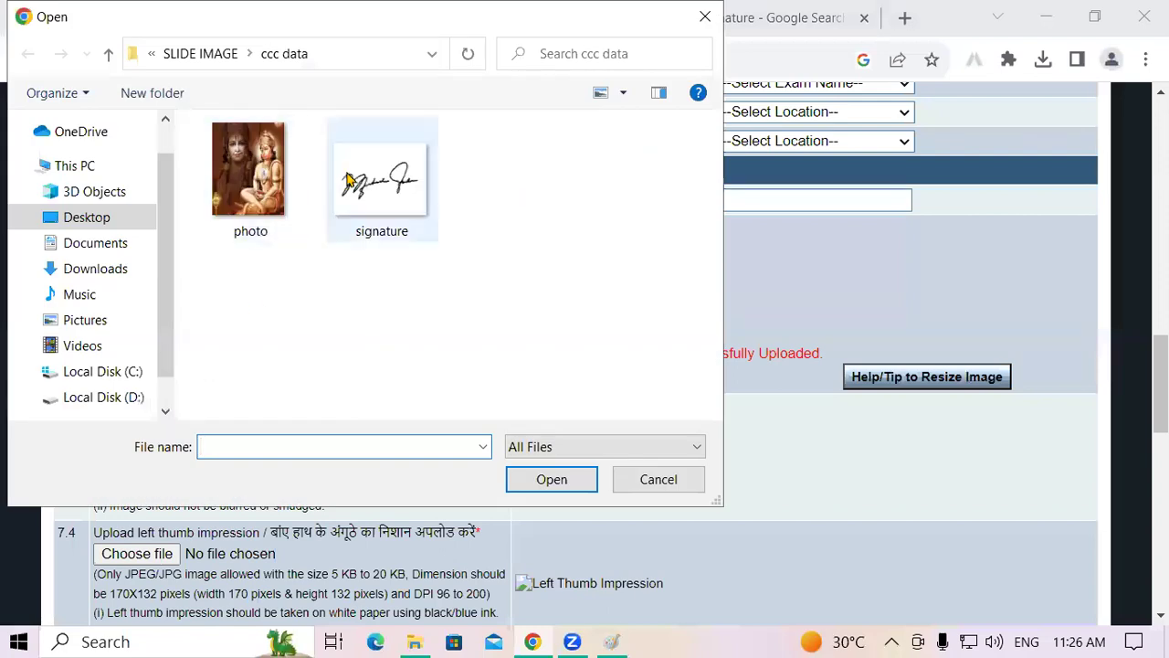
click(375, 176)
click(551, 478)
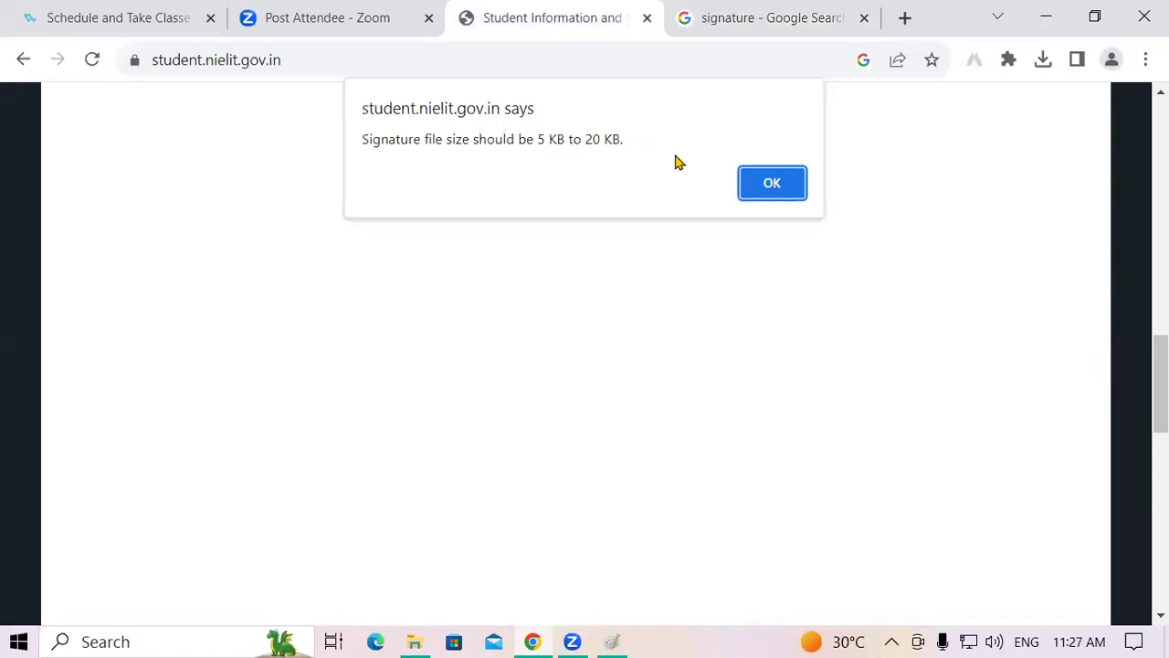
click(772, 184)
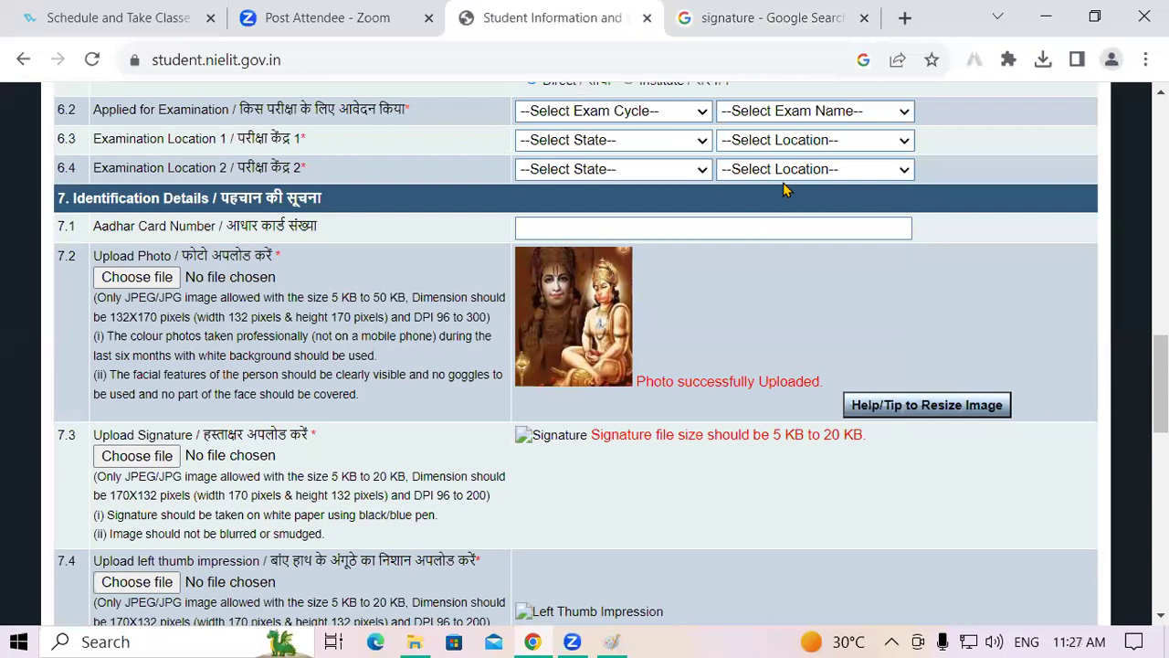
Step: Minimise the browser and reapply 170 by 132 pixels to the signature in Paint, without maintaining the aspect ratio
click(1048, 17)
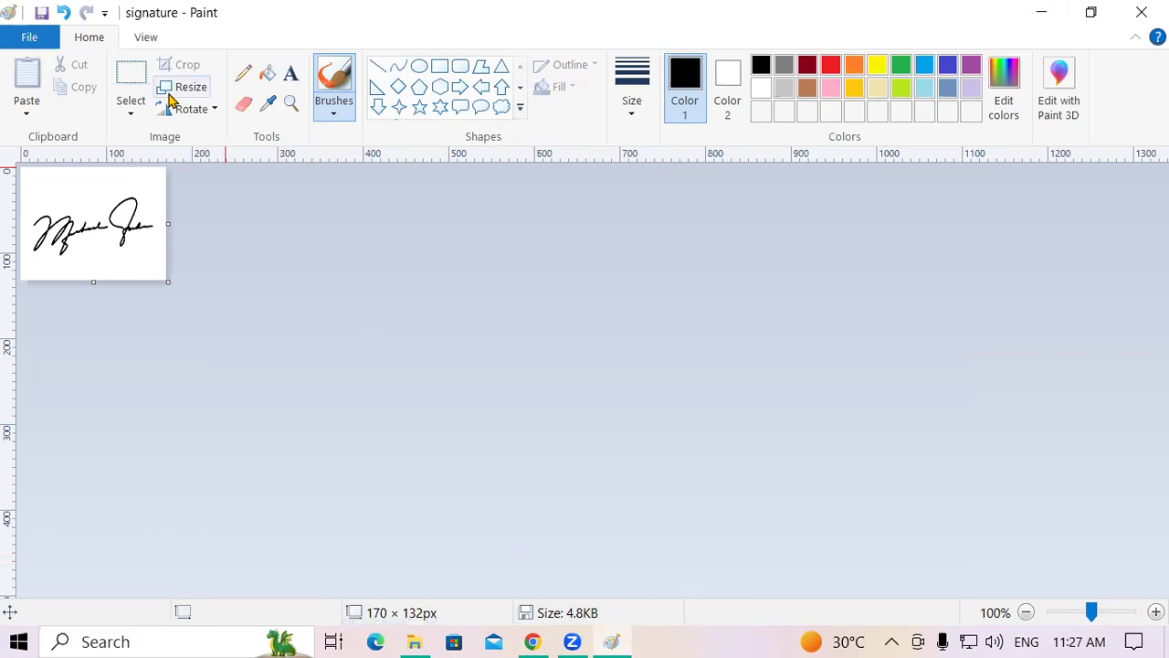
click(199, 87)
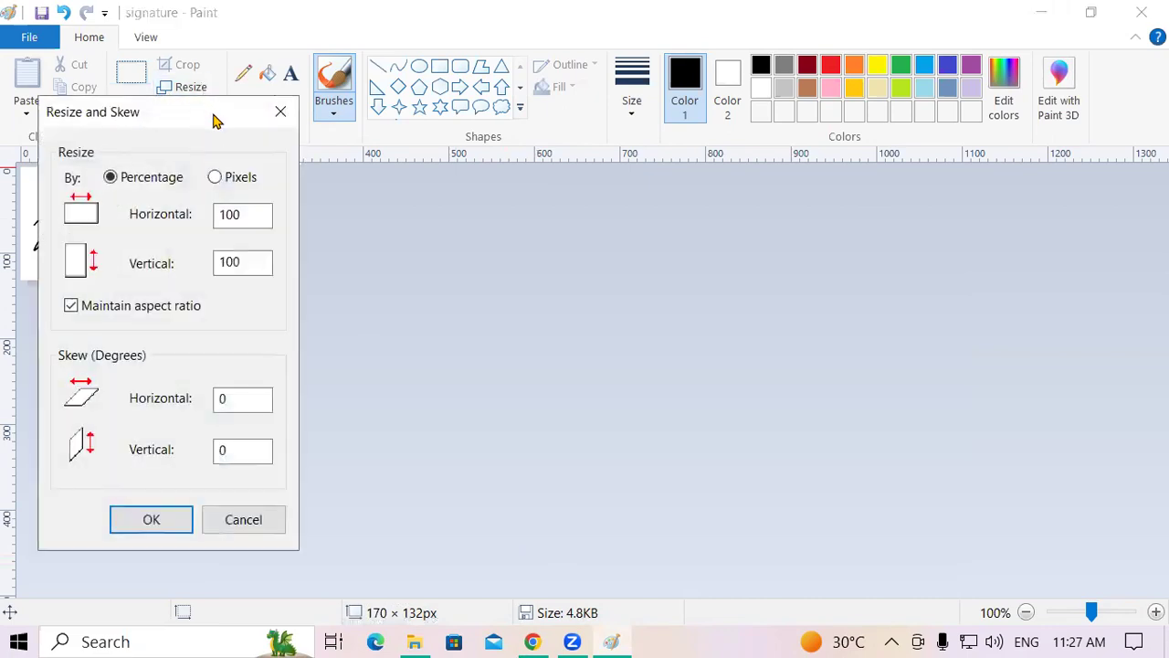
drag(214, 121, 629, 182)
click(627, 237)
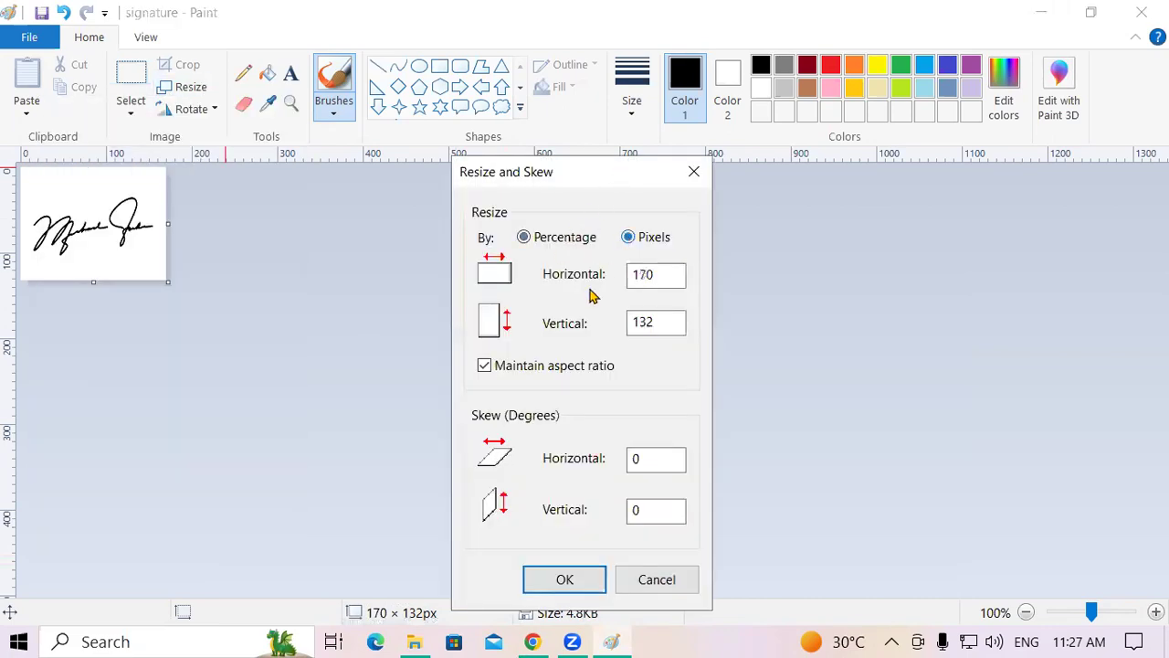
click(532, 364)
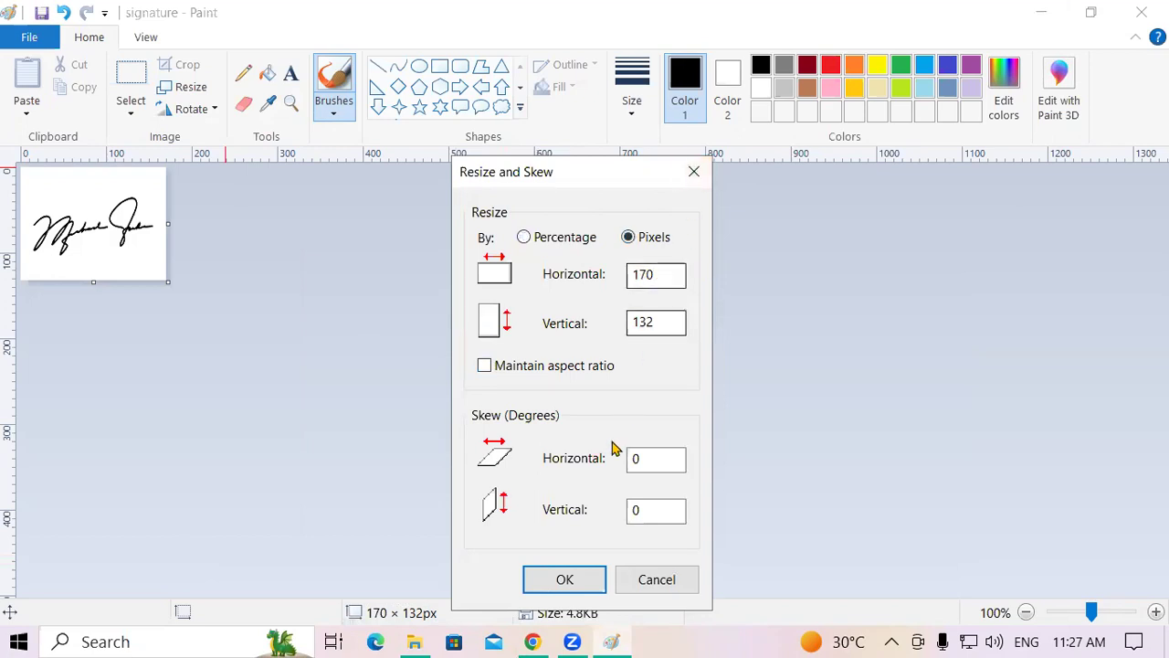
click(592, 577)
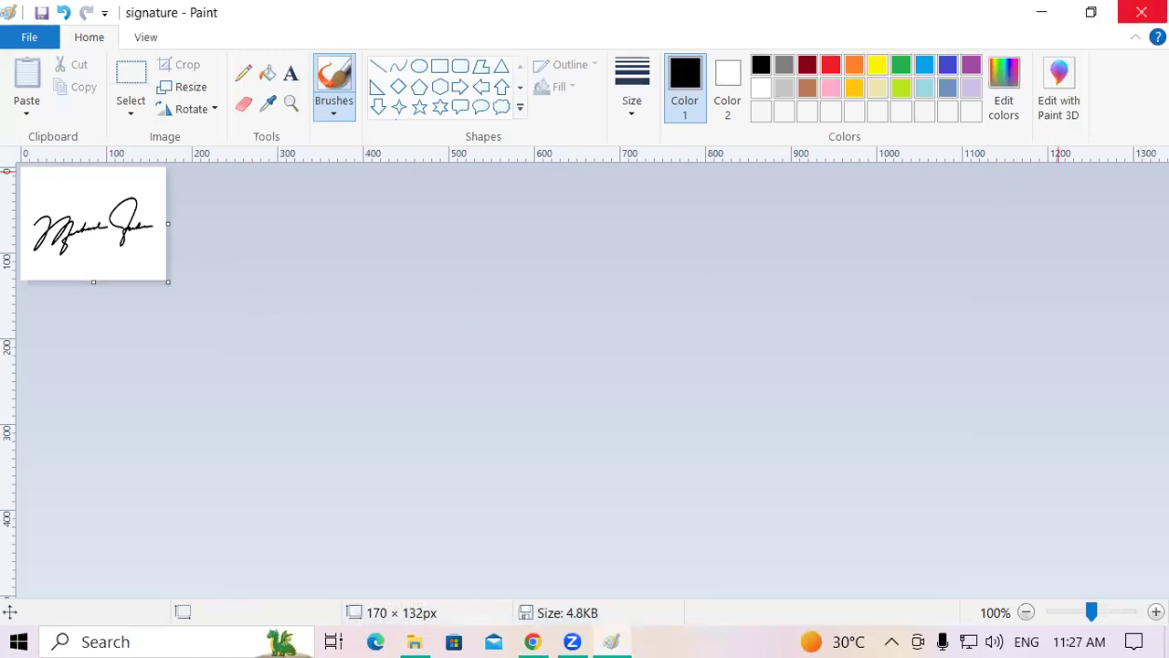
Step: Close the signature's Paint window and the SLIDE IMAGE folder, and open the desktop image RAMVVBBBB in Paint
click(1141, 12)
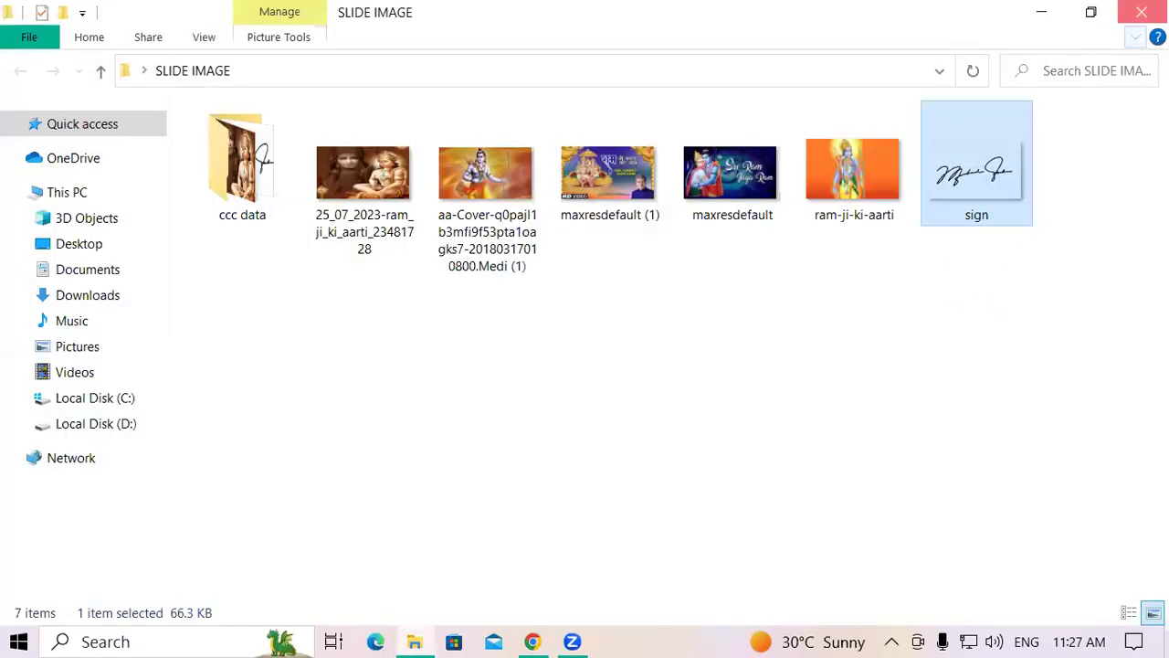
click(1142, 12)
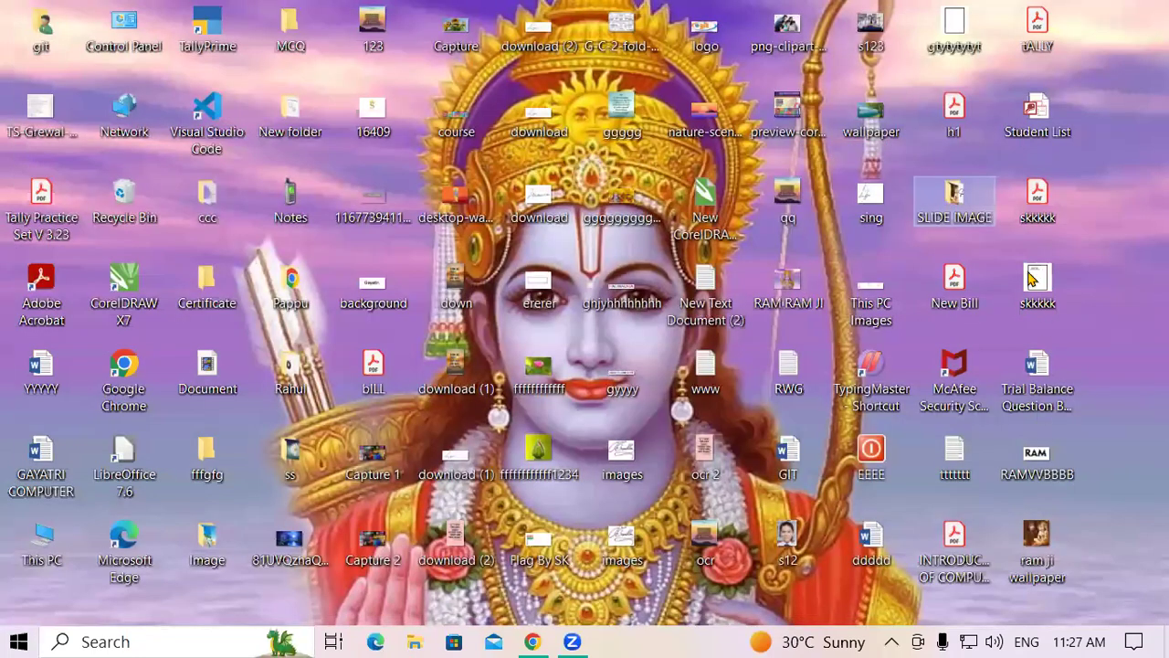
click(1056, 468)
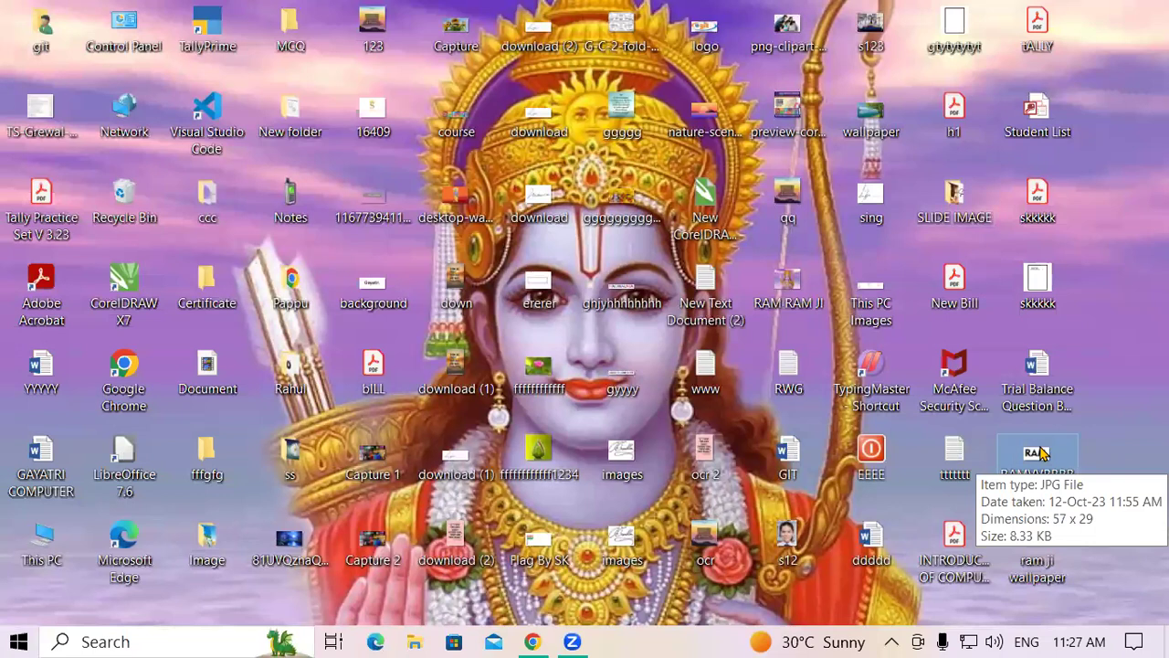
double_click(1042, 452)
right_click(1036, 449)
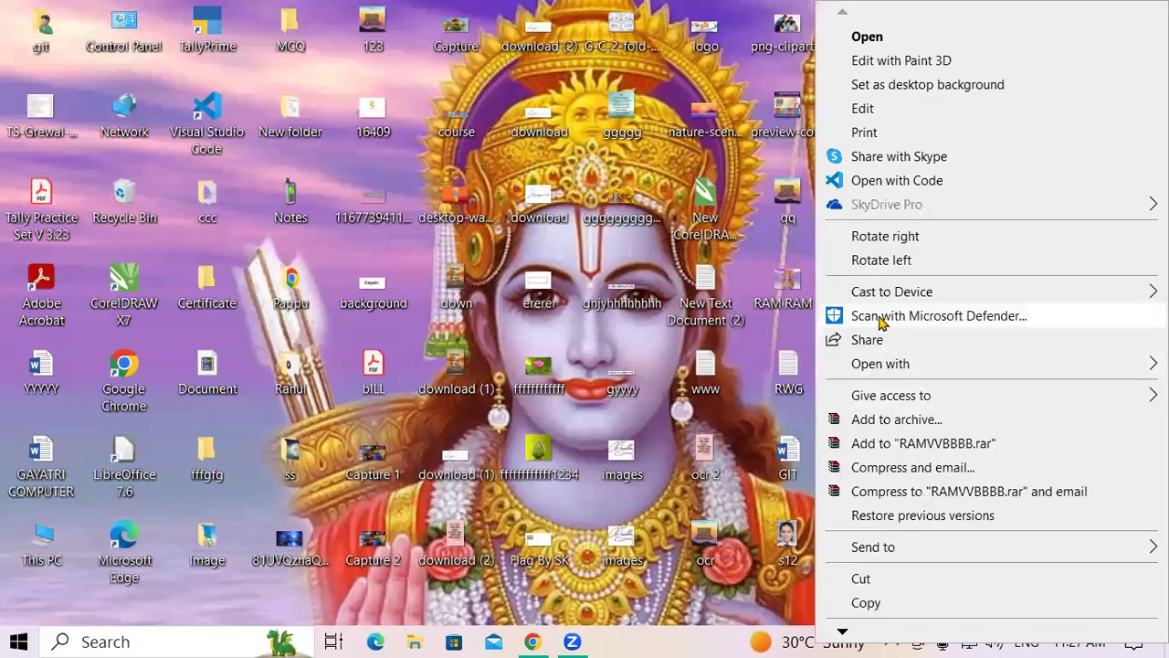
mouse_move(910, 363)
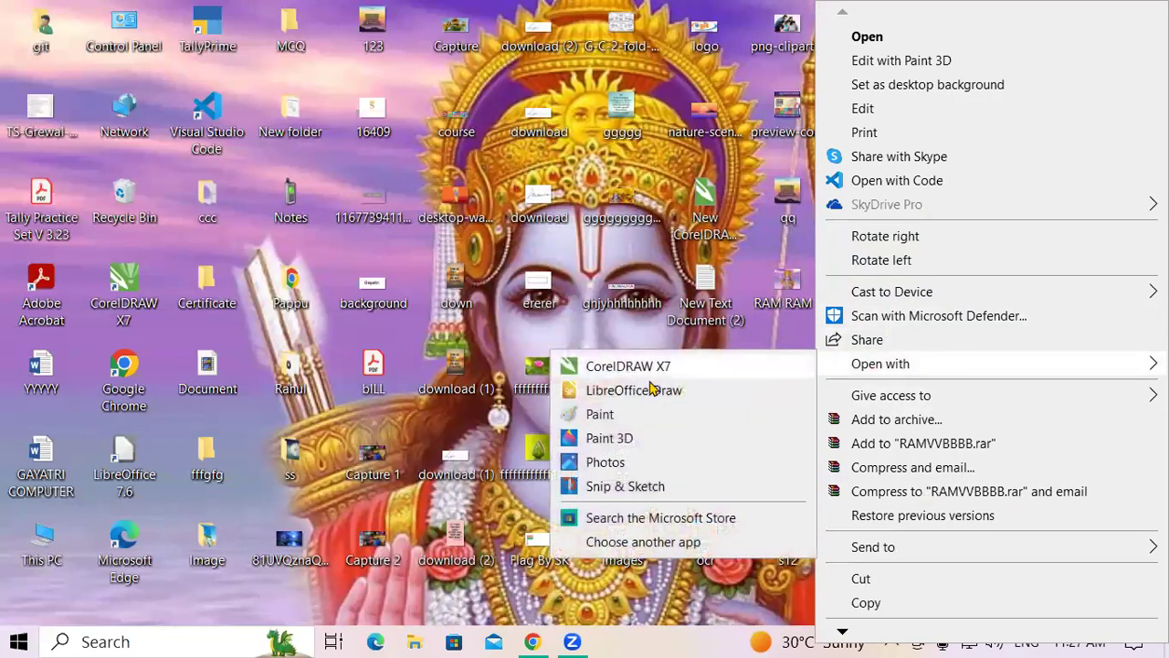
click(610, 412)
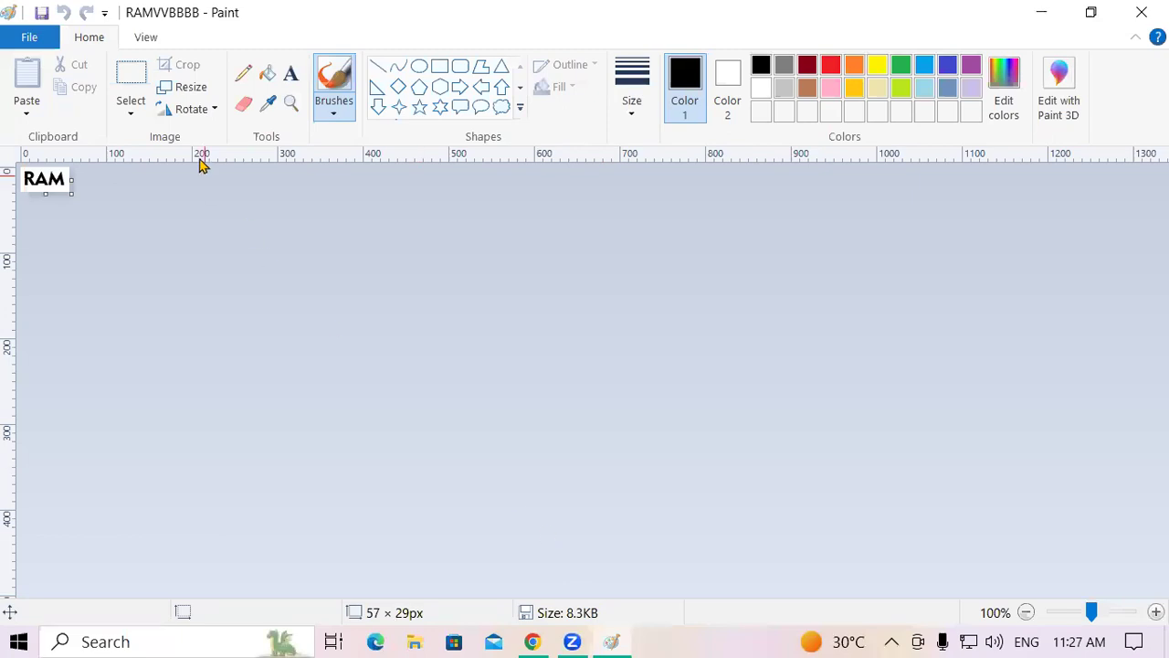
Step: Resize the RAMVVBBBB image to 170 pixels horizontally and 132 pixels vertically, without maintaining the aspect ratio
click(183, 87)
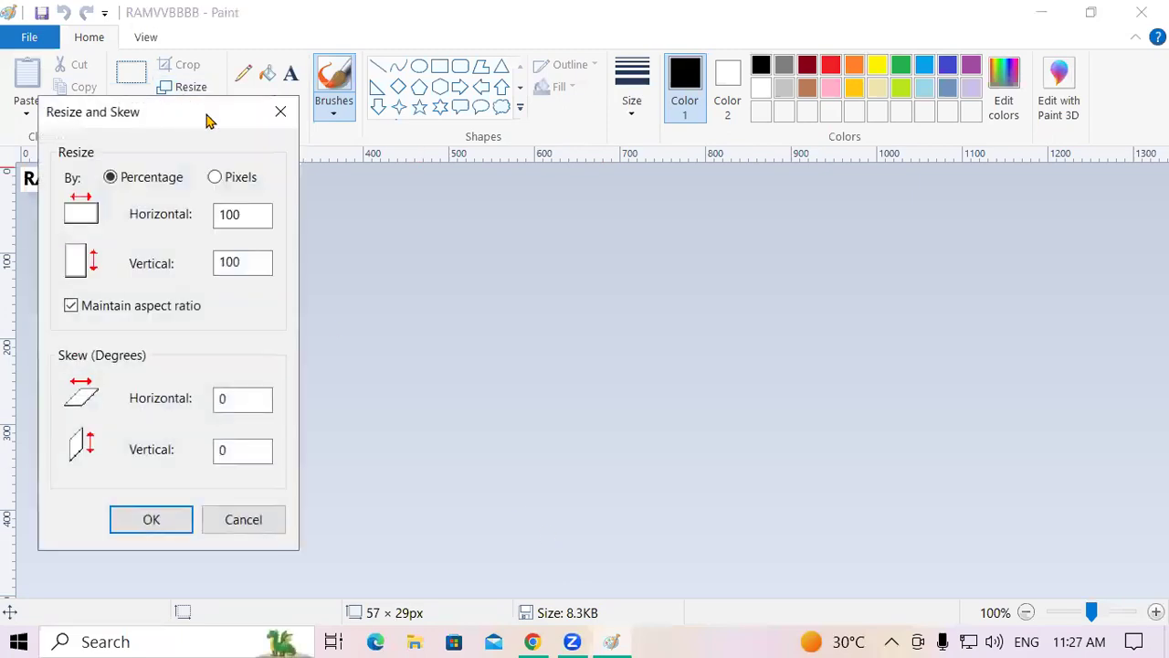
click(336, 226)
click(219, 358)
drag(357, 269, 257, 267)
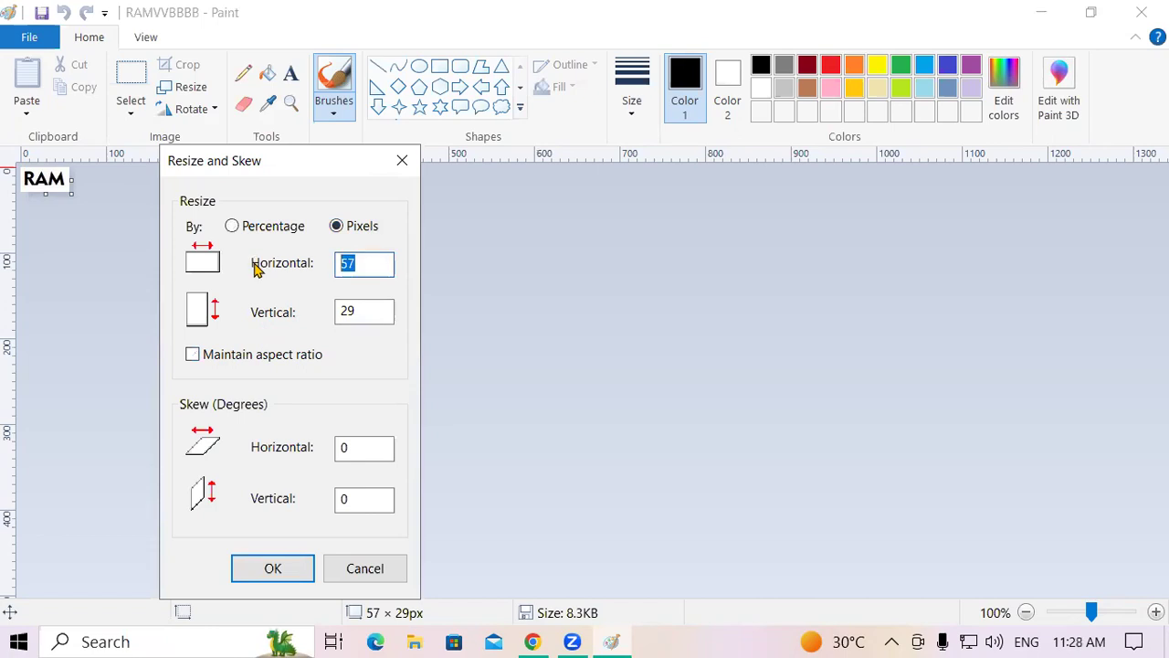
text(170)
drag(373, 308, 280, 314)
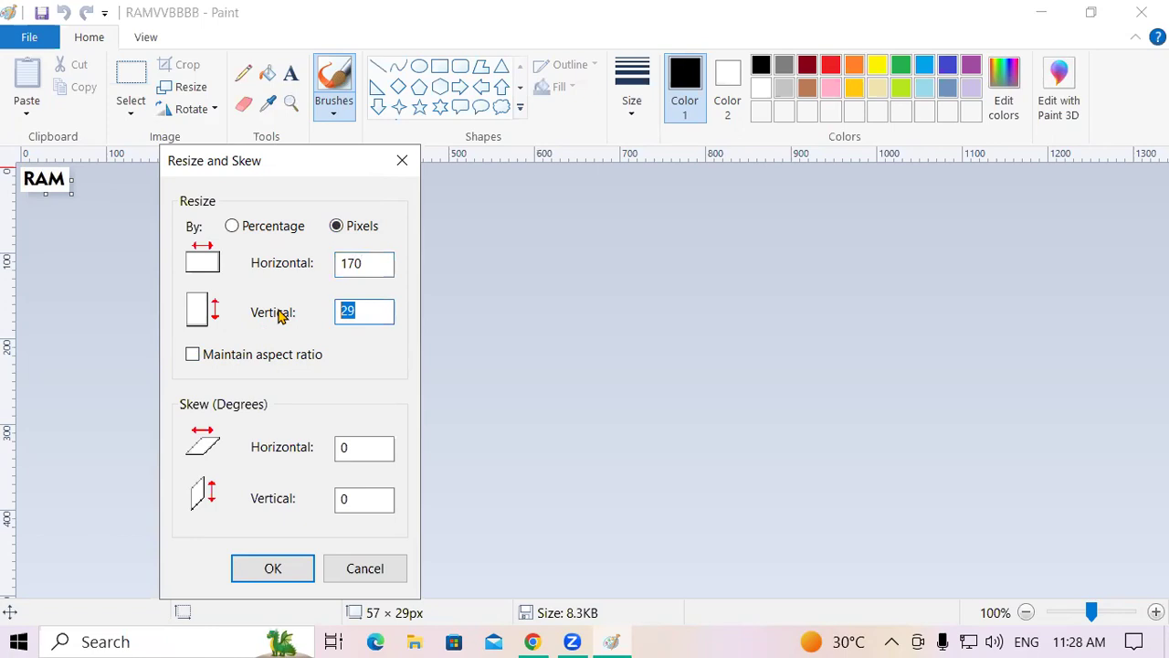
text(13)
click(285, 568)
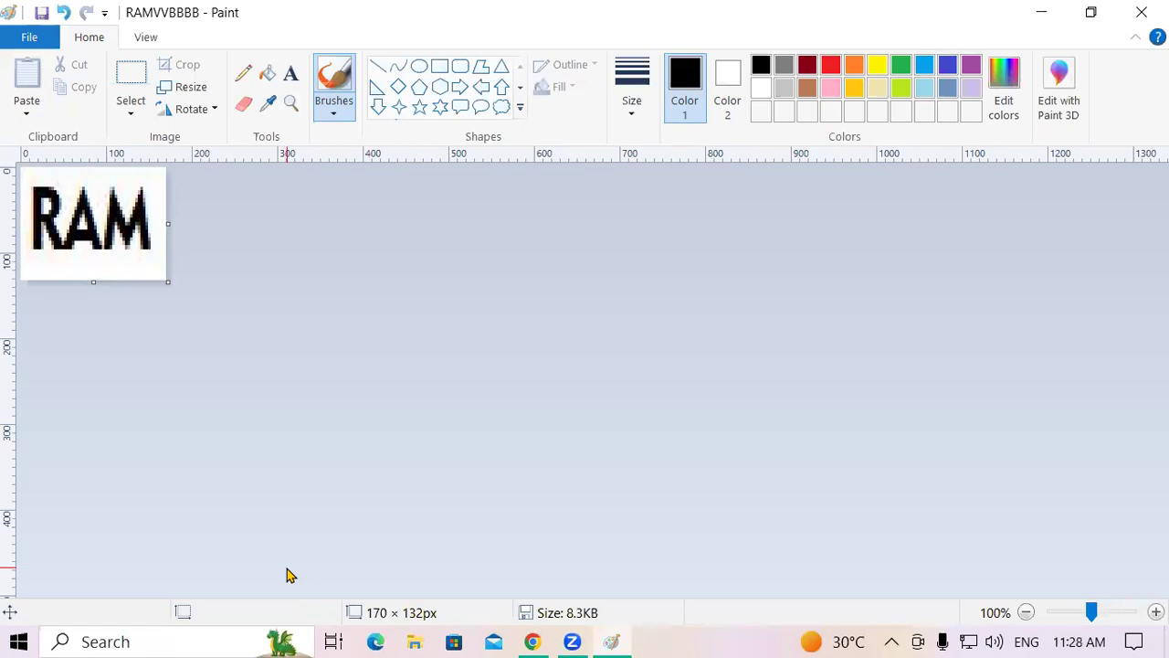
Step: Save the resized image as a JPEG named "RAMVVBBBBwwwwww" in the ccc data folder
key(F12)
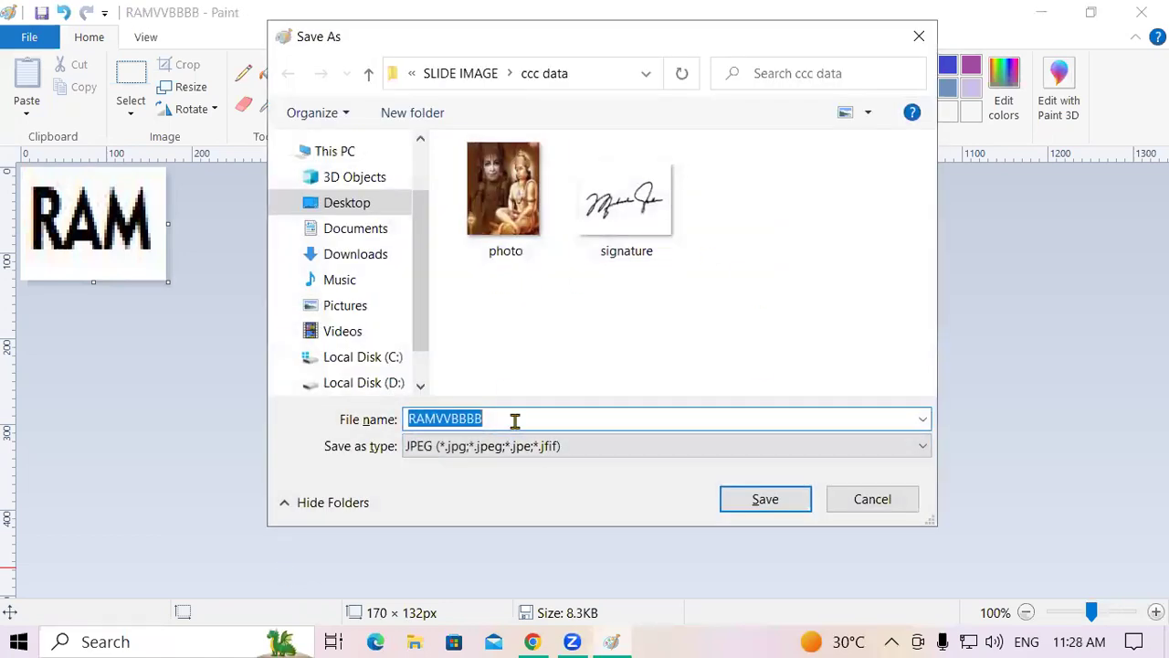
click(515, 420)
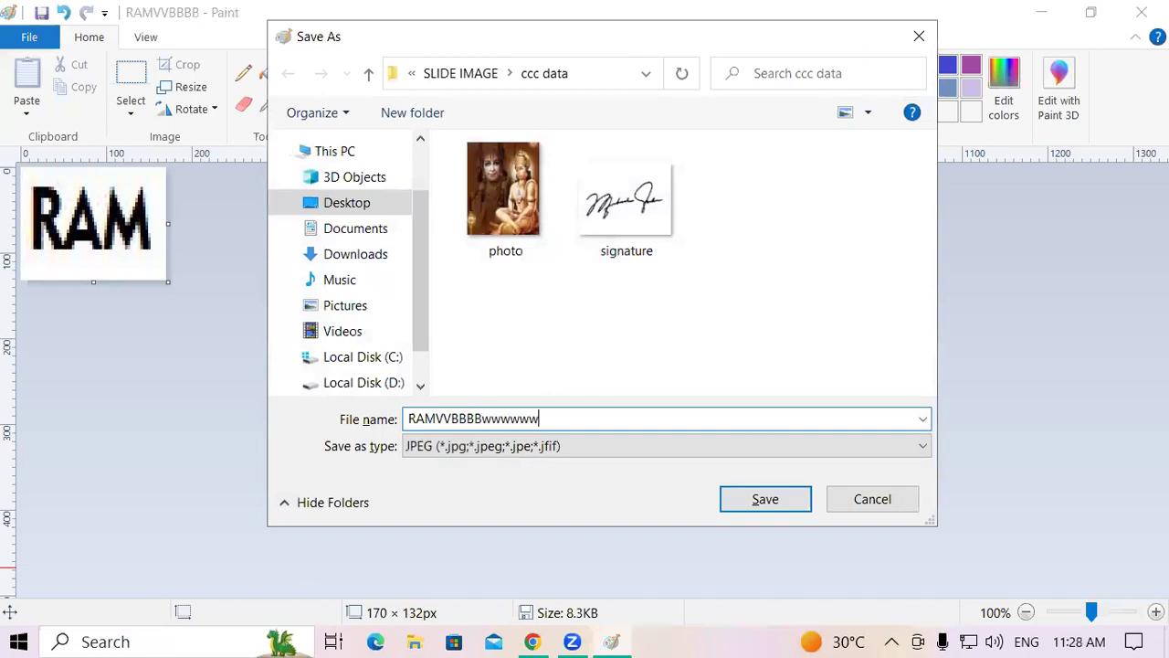
click(775, 513)
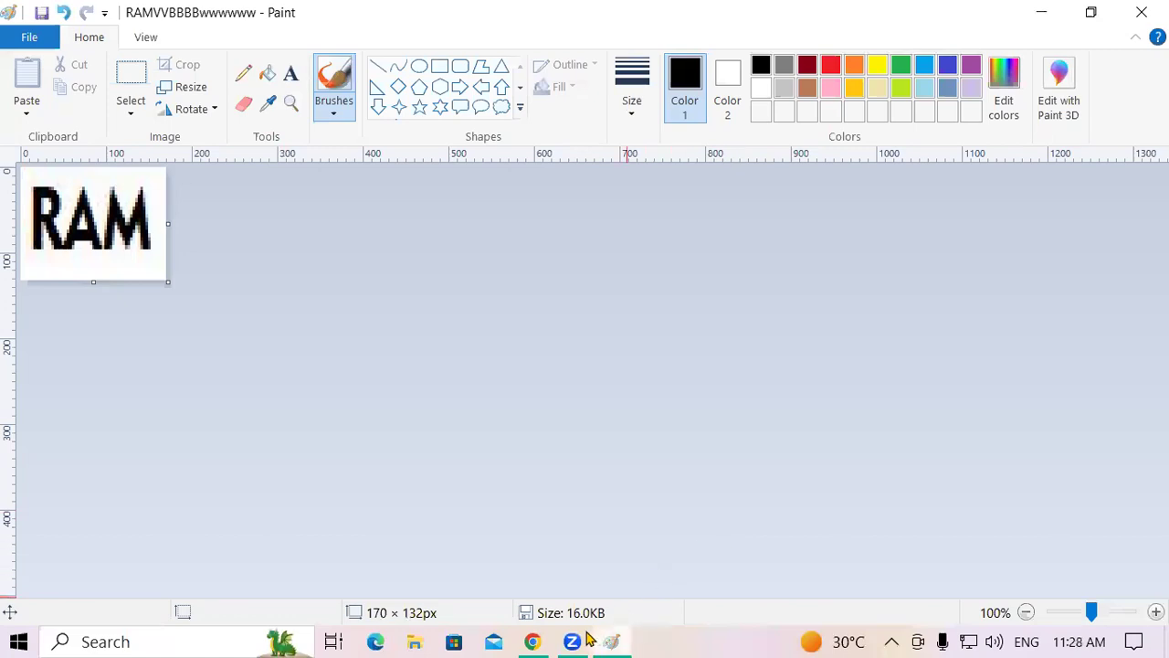
Step: Switch to the NIELIT form in Chrome and upload "RAMVVBBBBwwwwww" from the ccc data folder as the signature
click(566, 575)
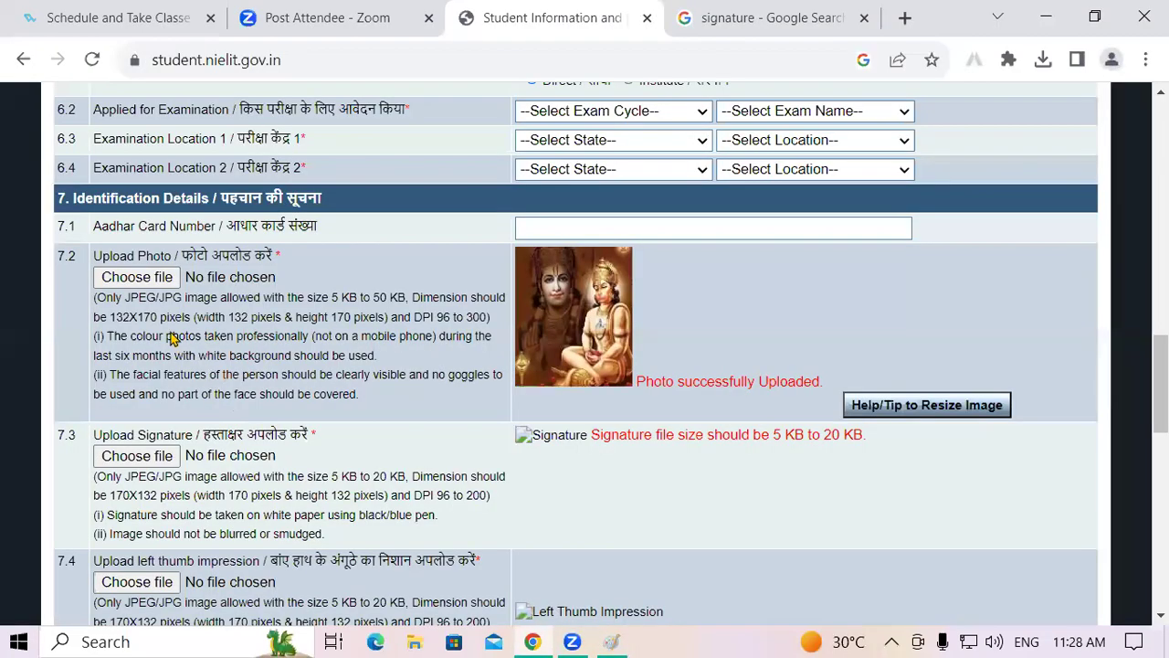
click(133, 459)
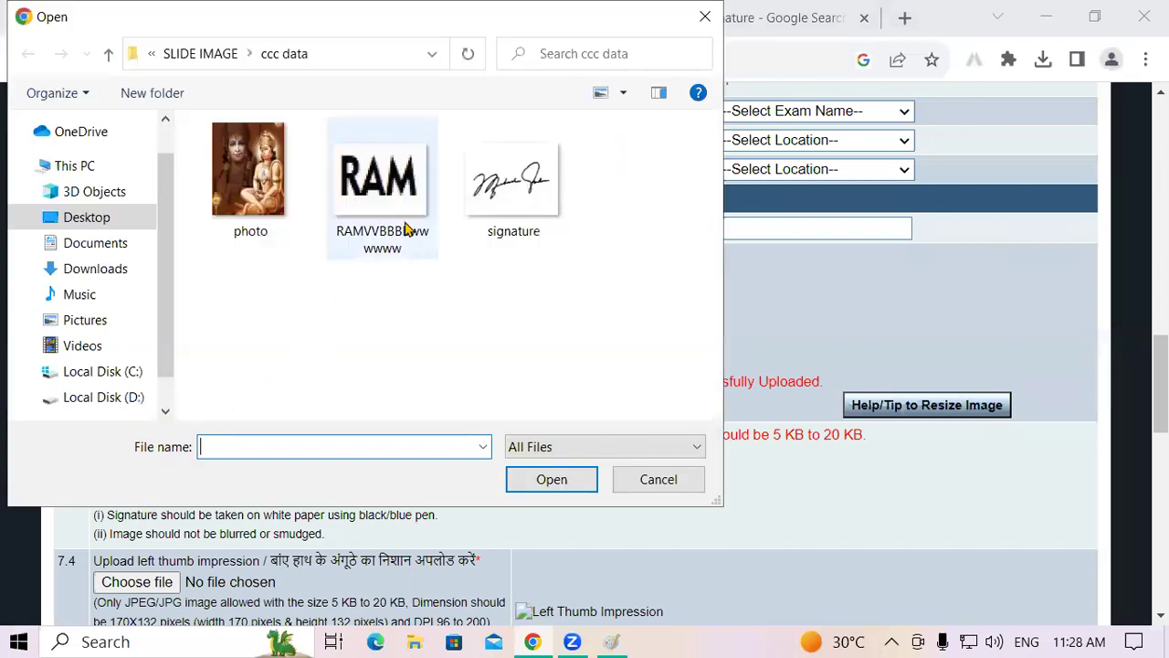
click(410, 227)
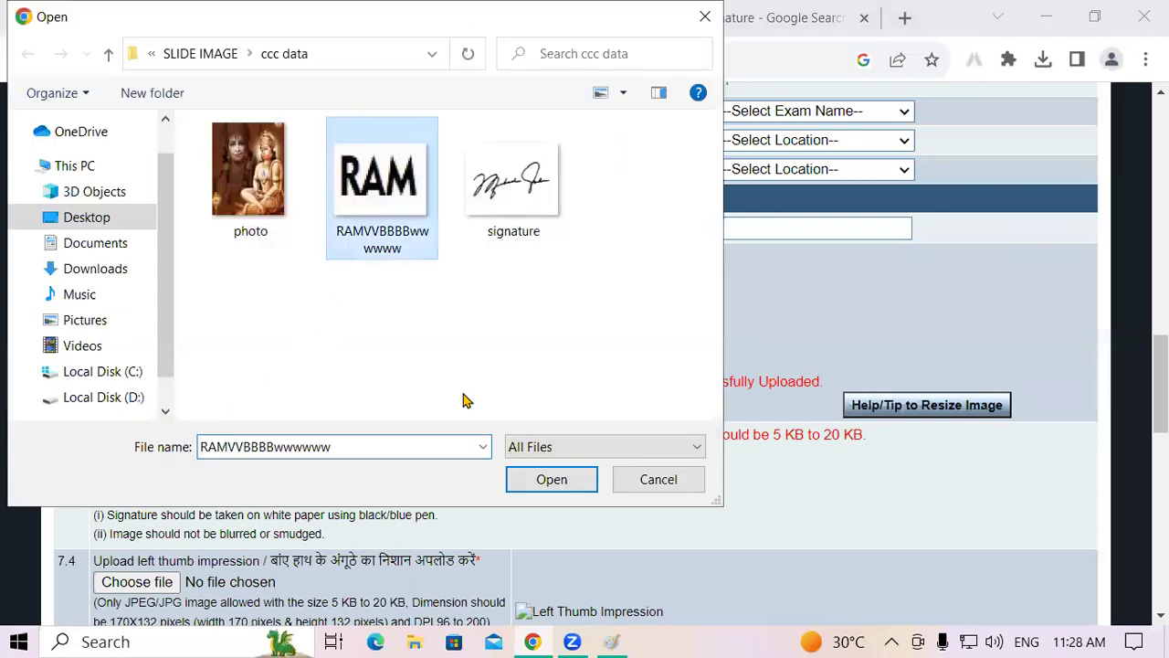
click(523, 480)
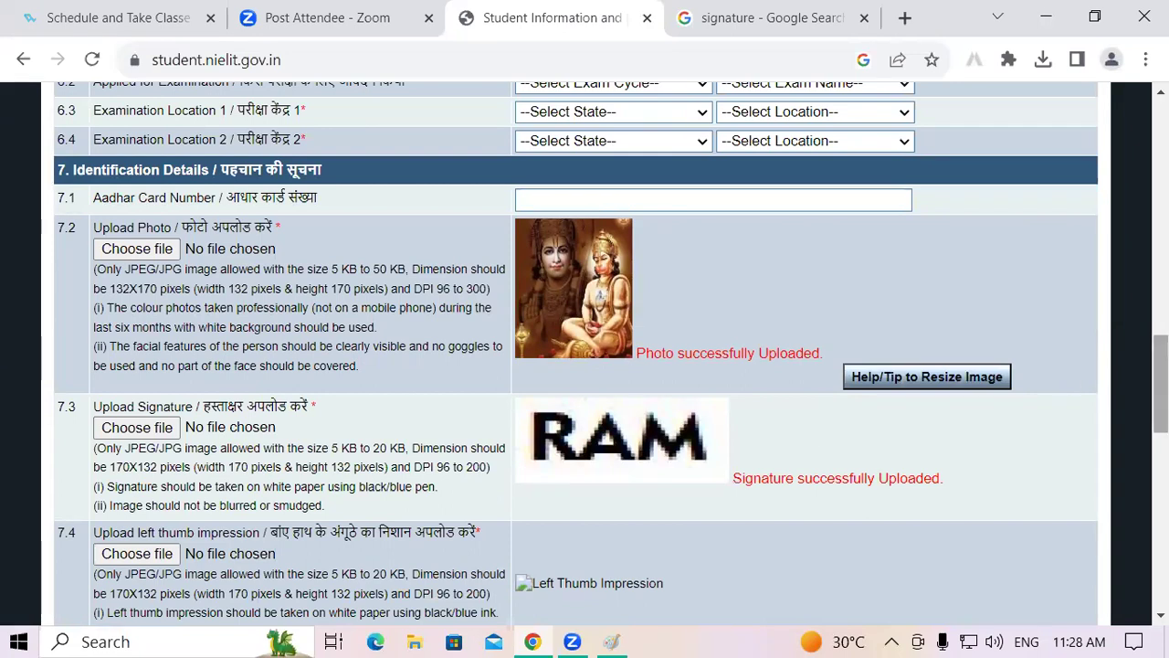
Step: Search Google Images for "thumb impression" in the existing signature search tab
scroll(722, 389, down, 2)
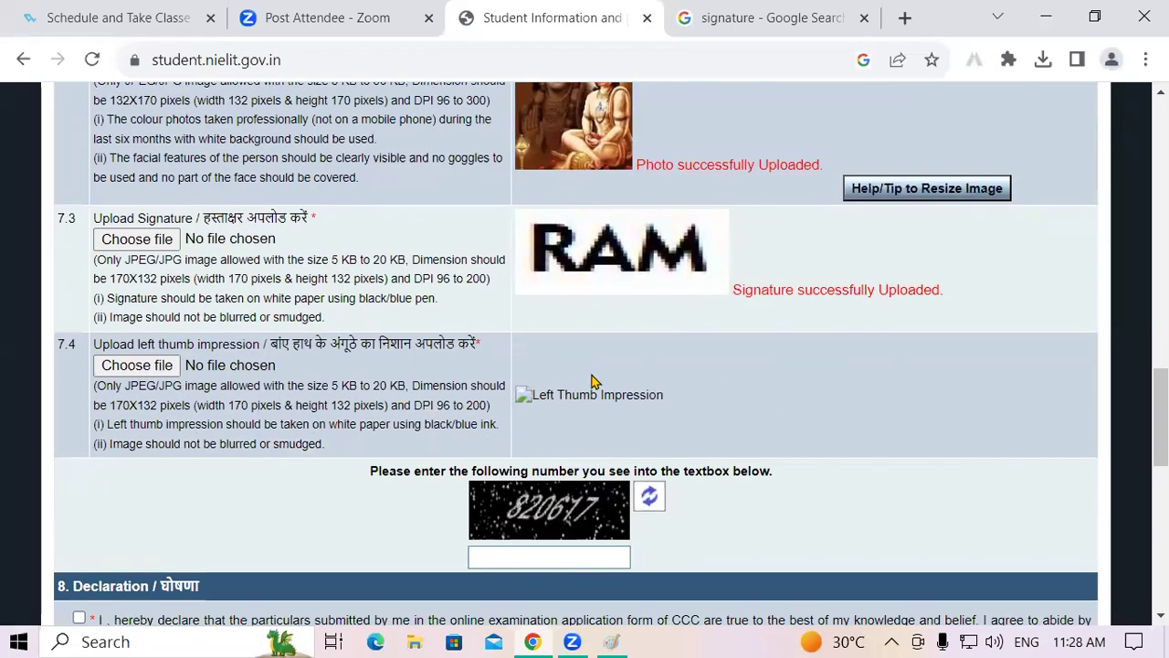
click(530, 641)
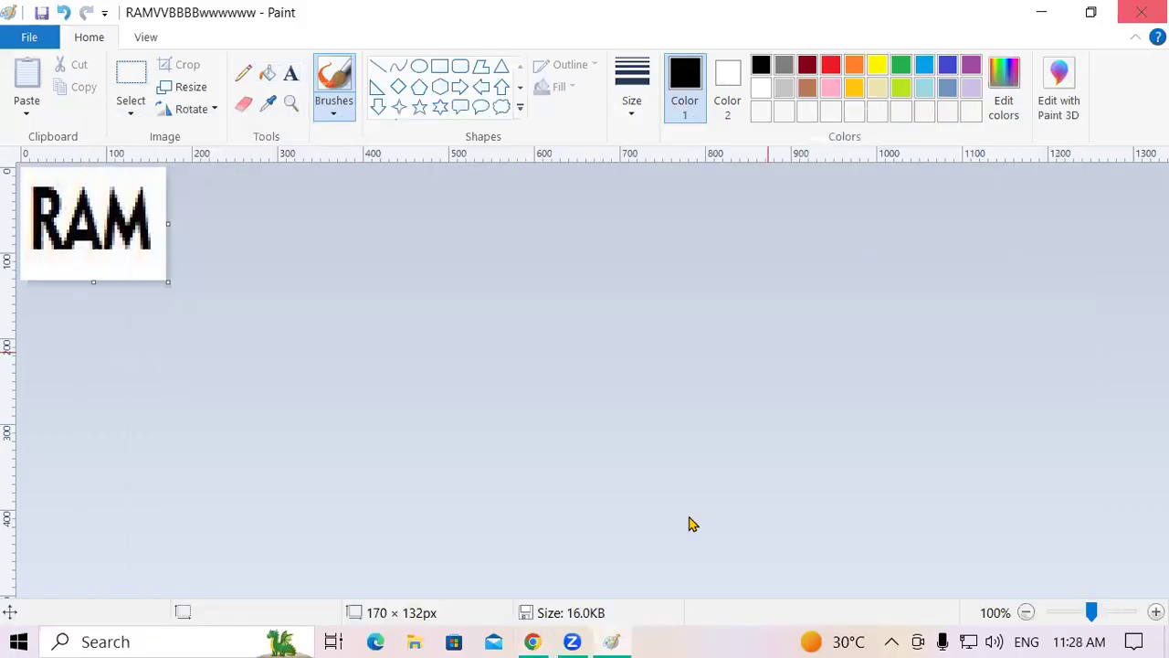
click(532, 641)
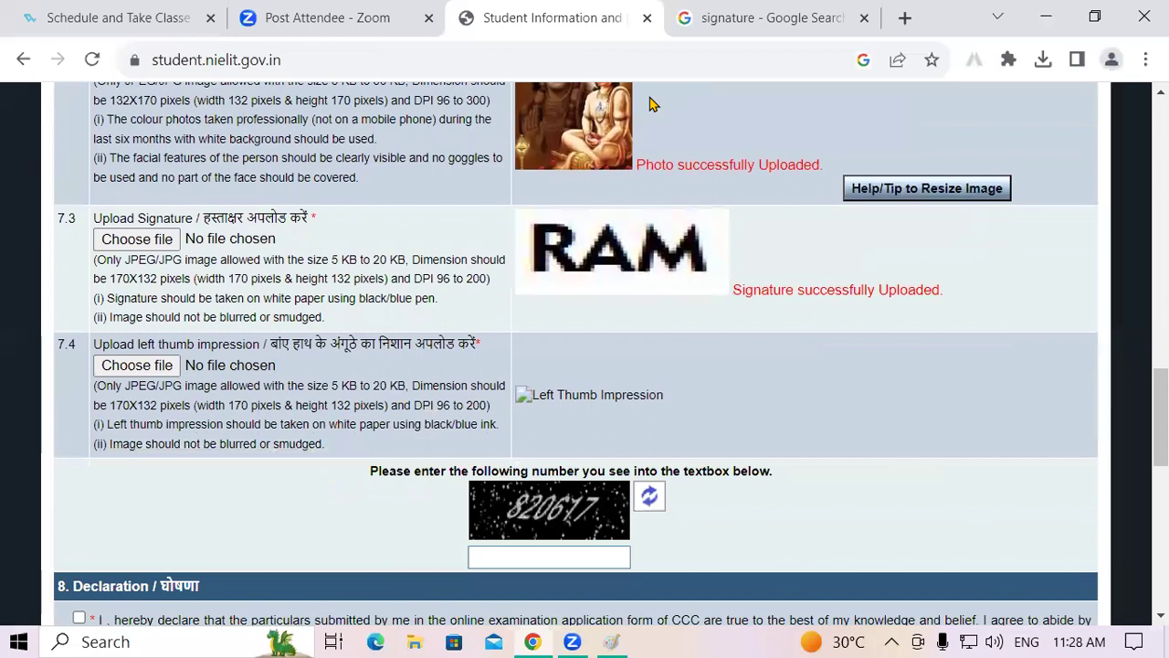
click(777, 12)
click(248, 106)
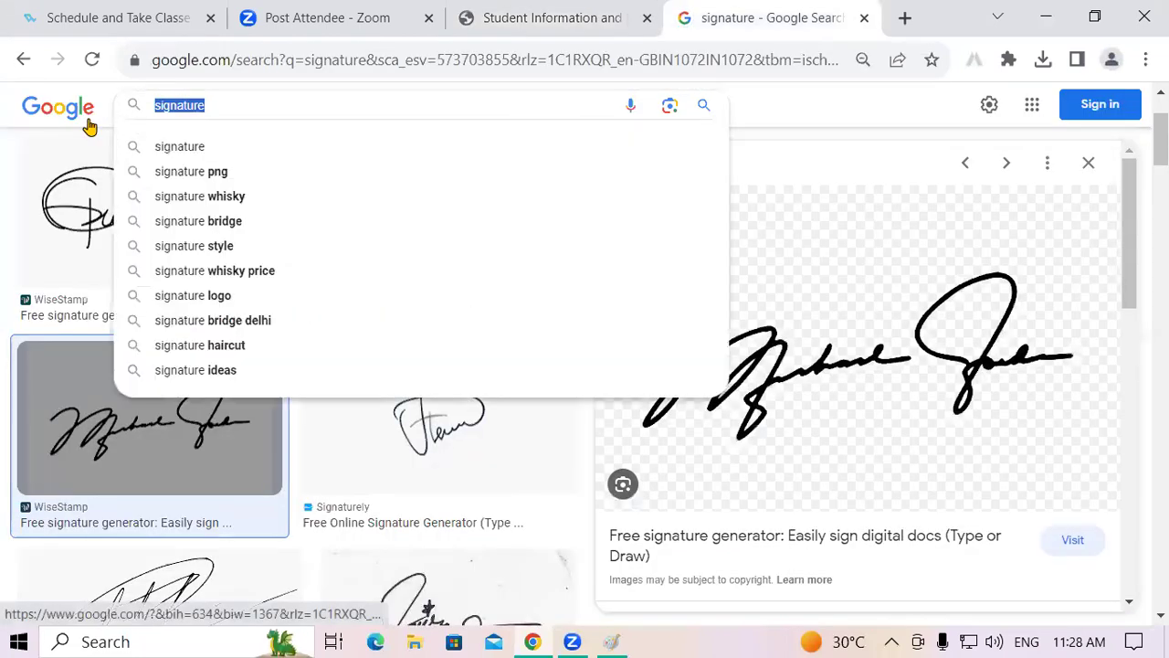
text(t)
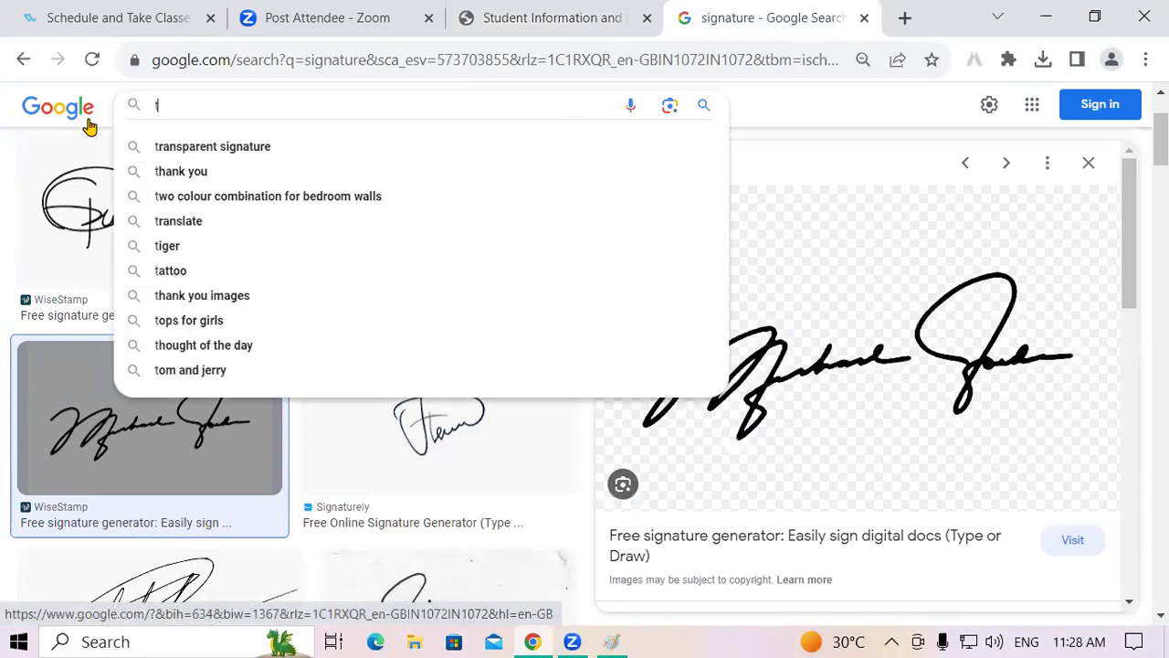
text(humb)
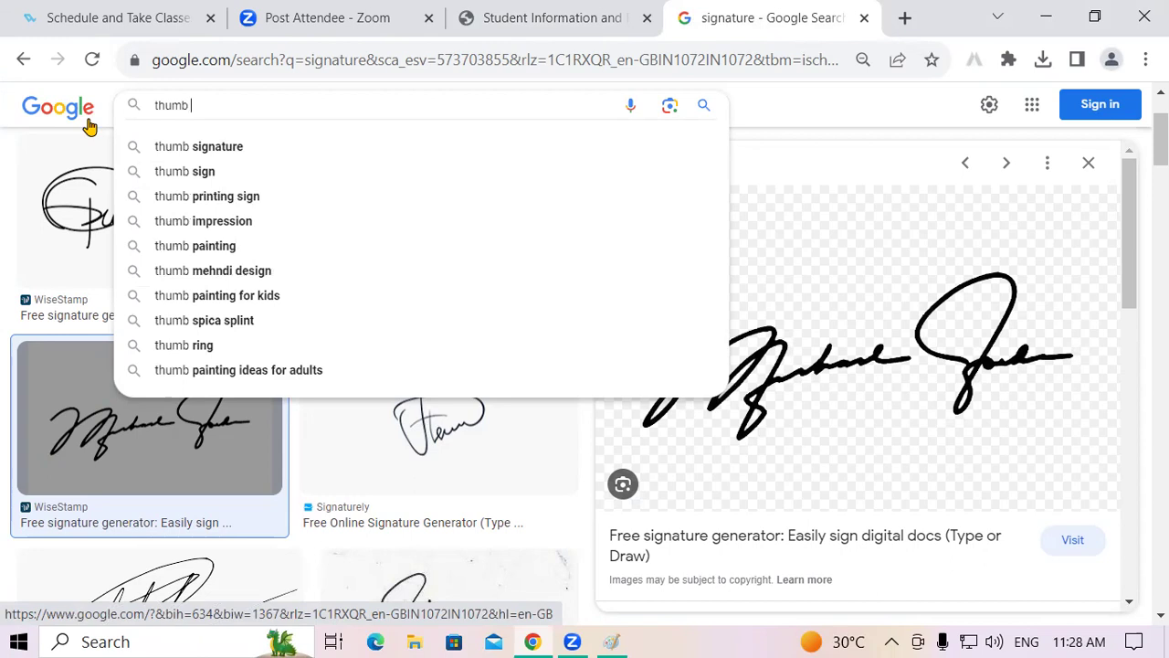
click(204, 220)
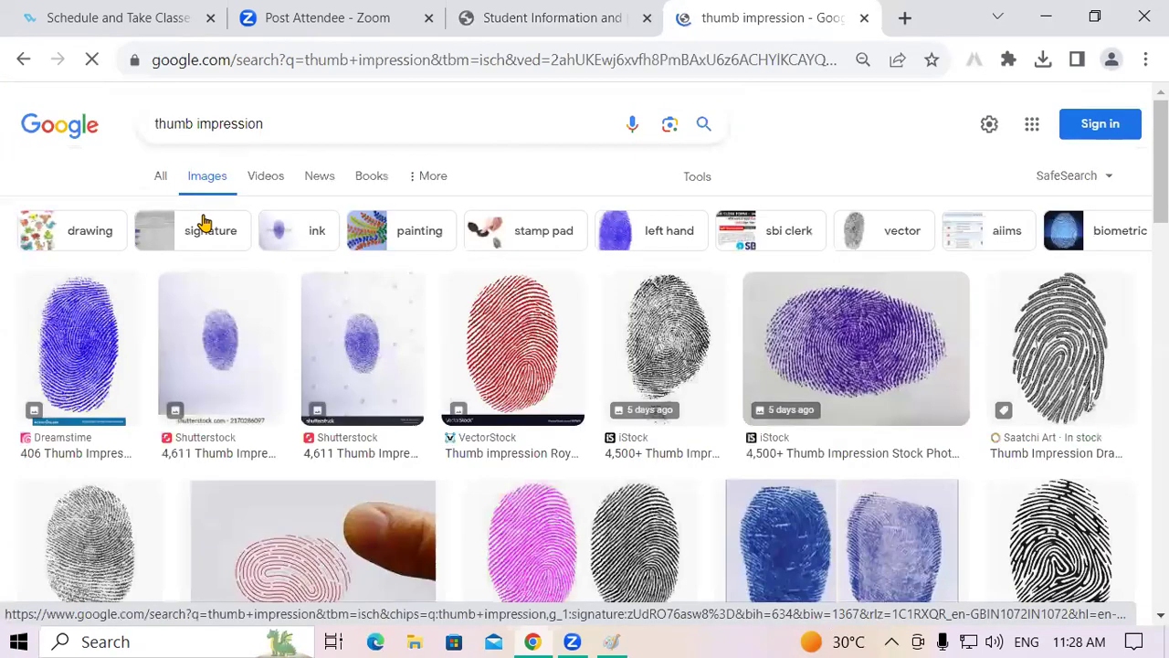
Step: Refine the image search to "left thumb impression"
click(151, 124)
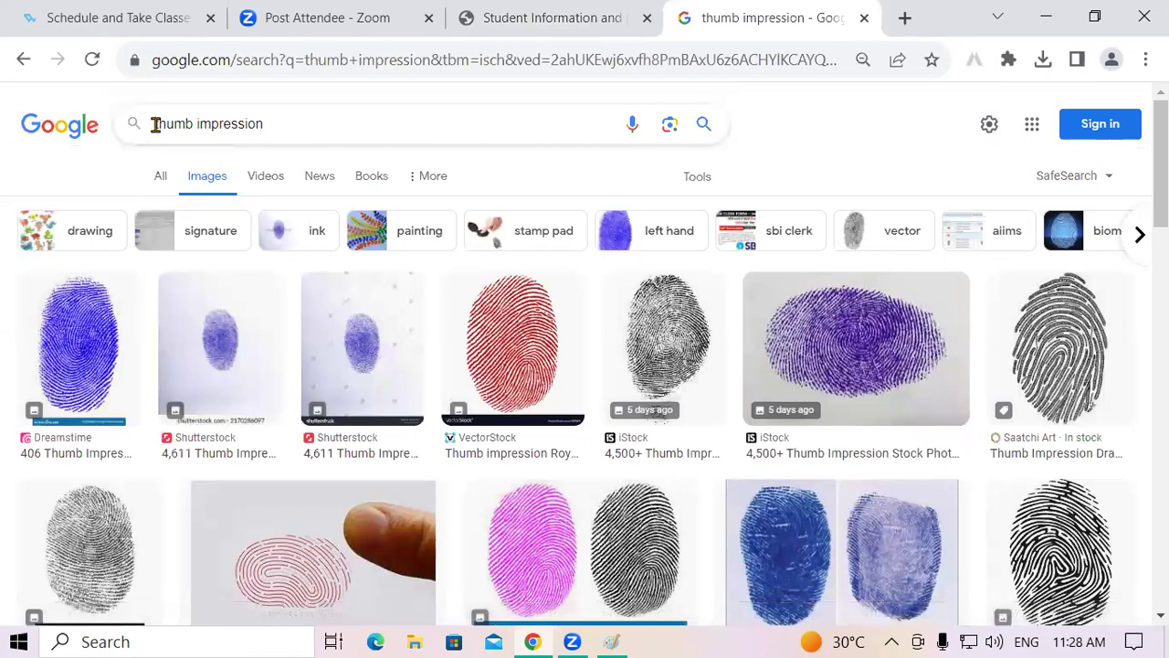
text(left)
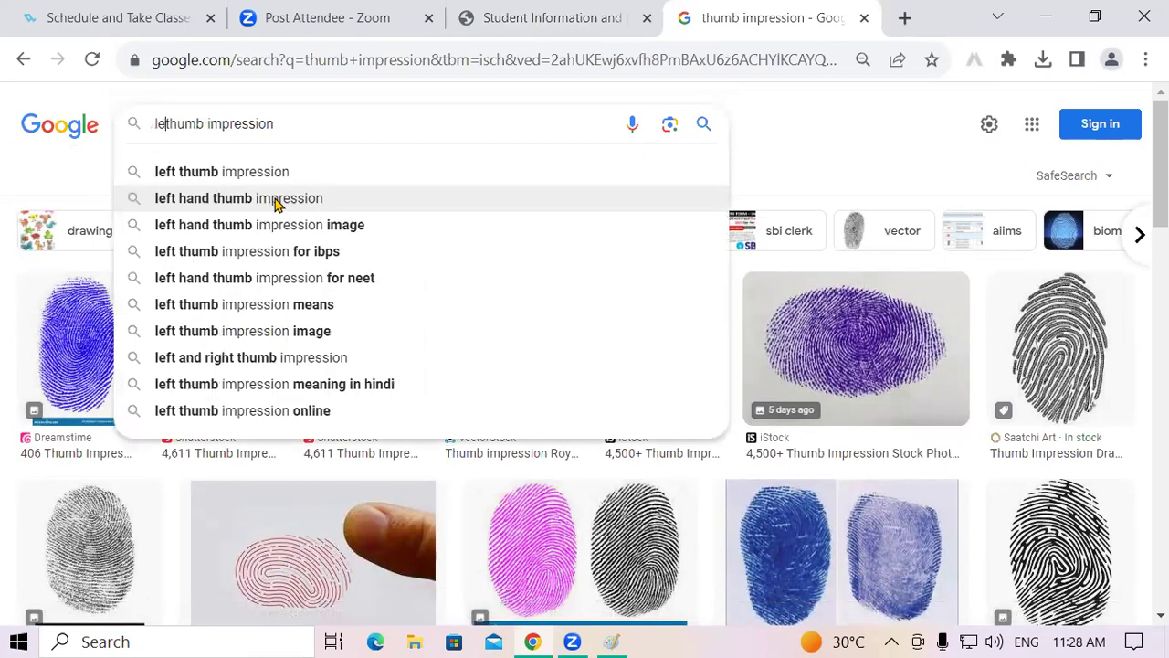
key(Return)
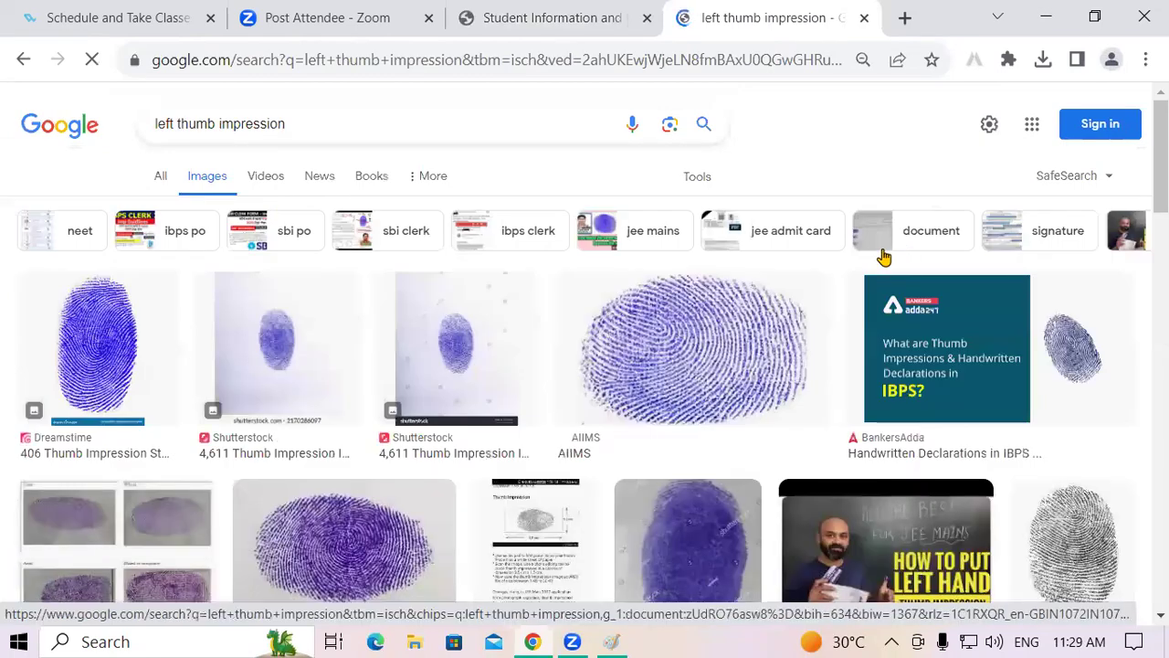
Step: Save the AIIMS thumbprint image as a PNG named "thumb" in the desktop's SLIDE IMAGE folder
click(700, 362)
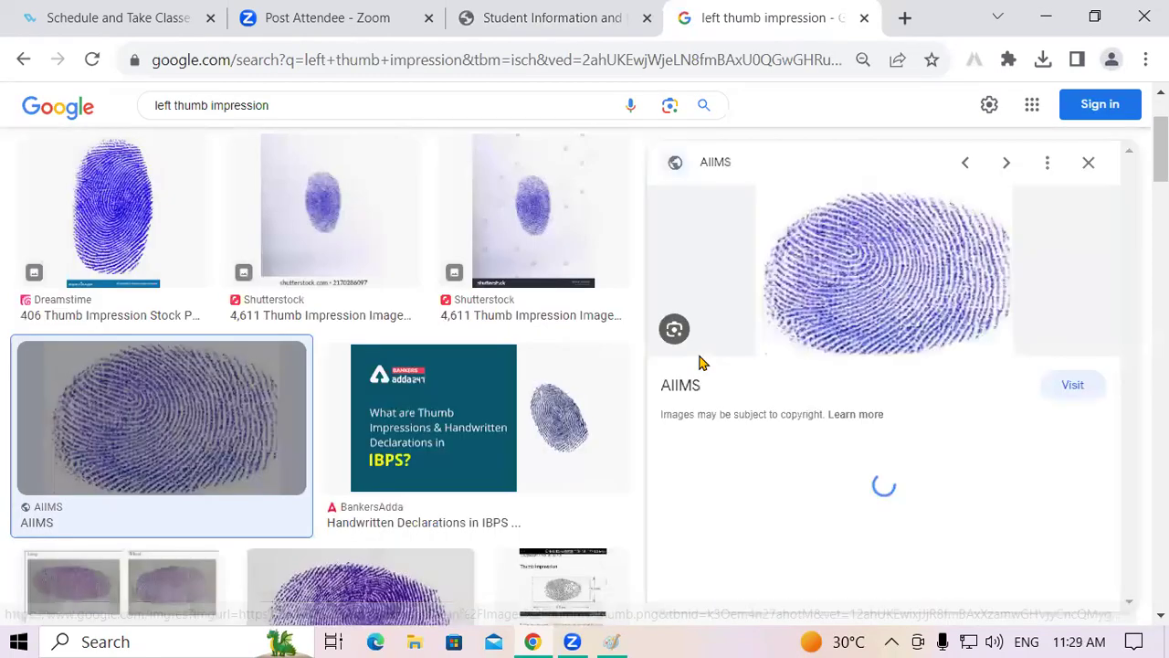
right_click(874, 246)
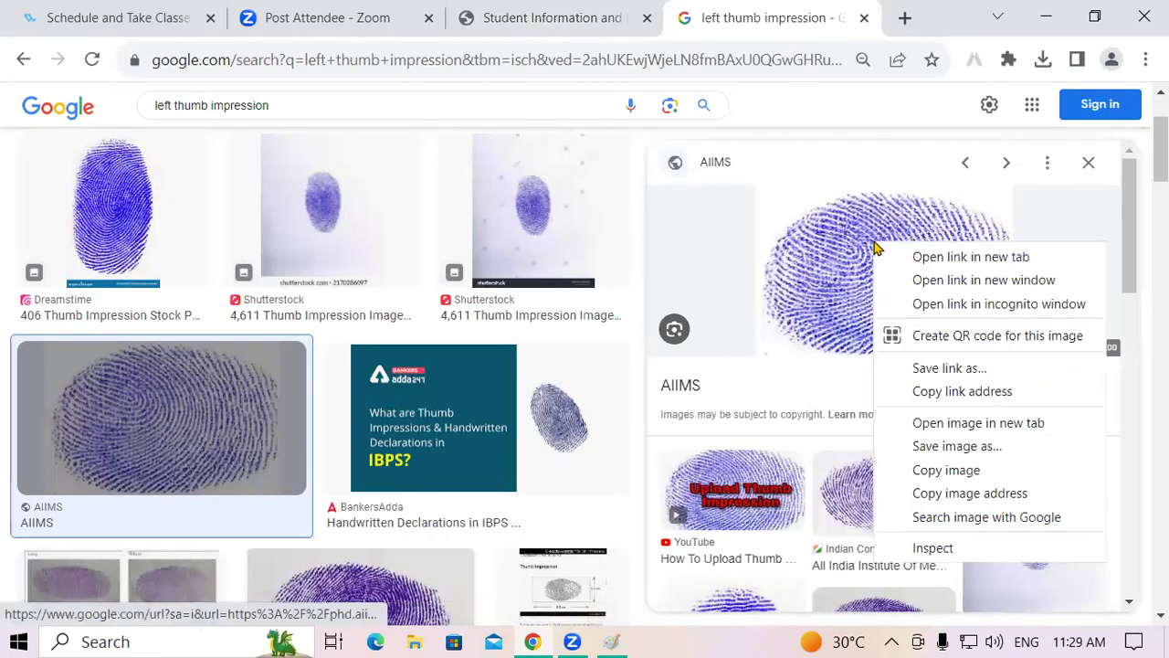
click(959, 447)
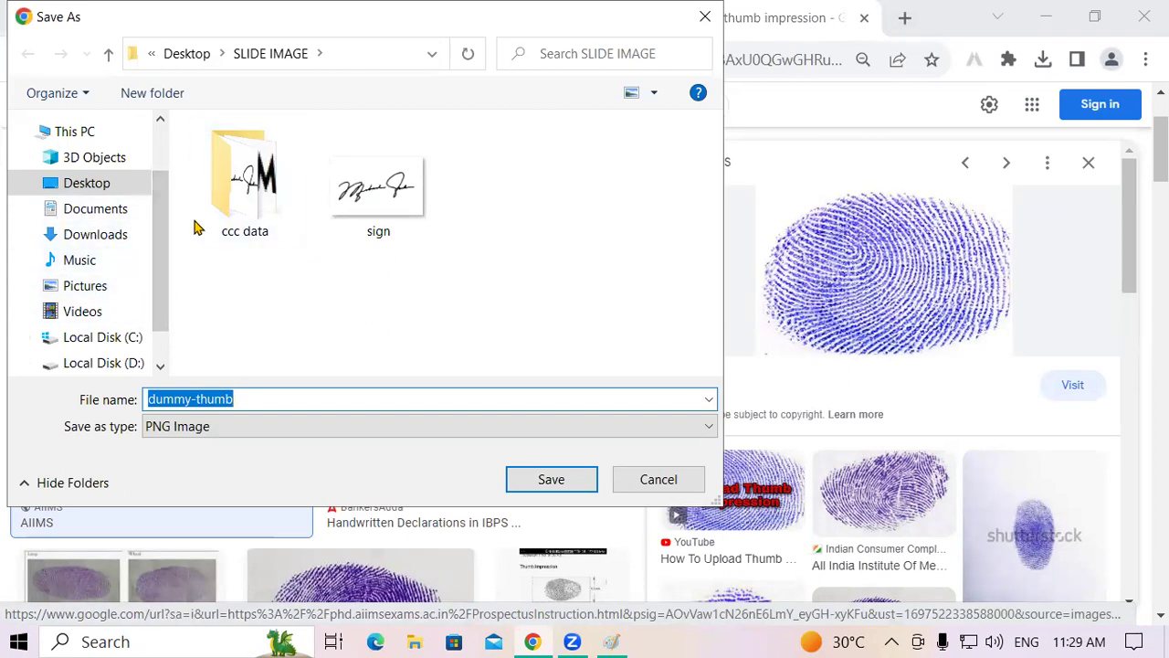
click(104, 184)
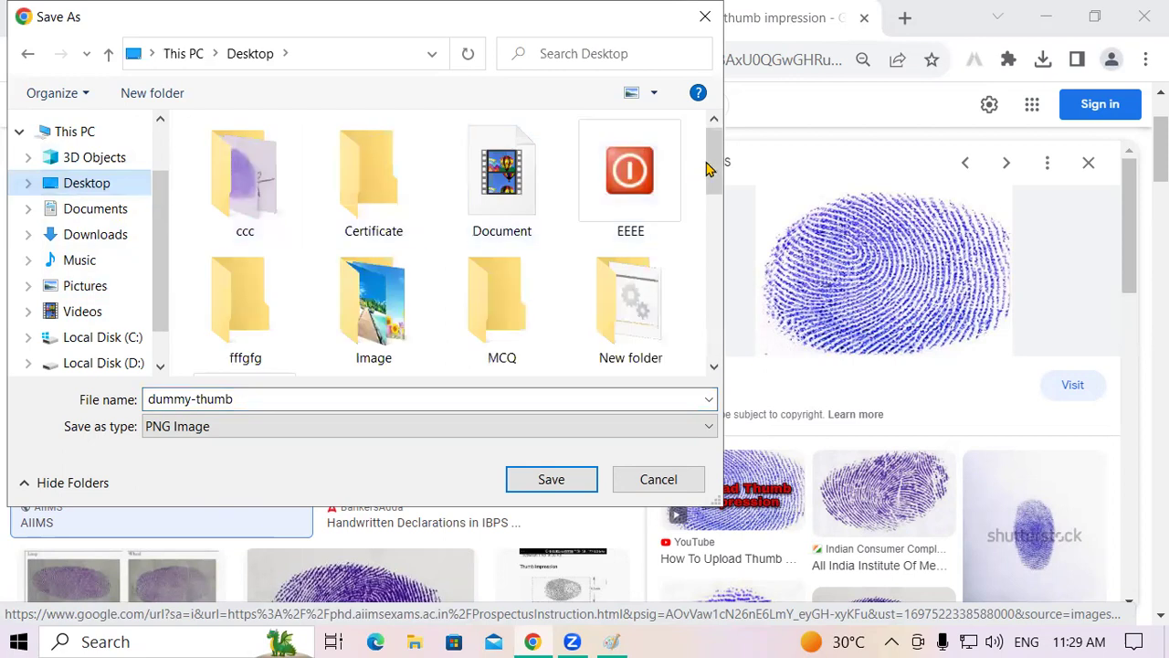
scroll(707, 164, down, 3)
double_click(668, 220)
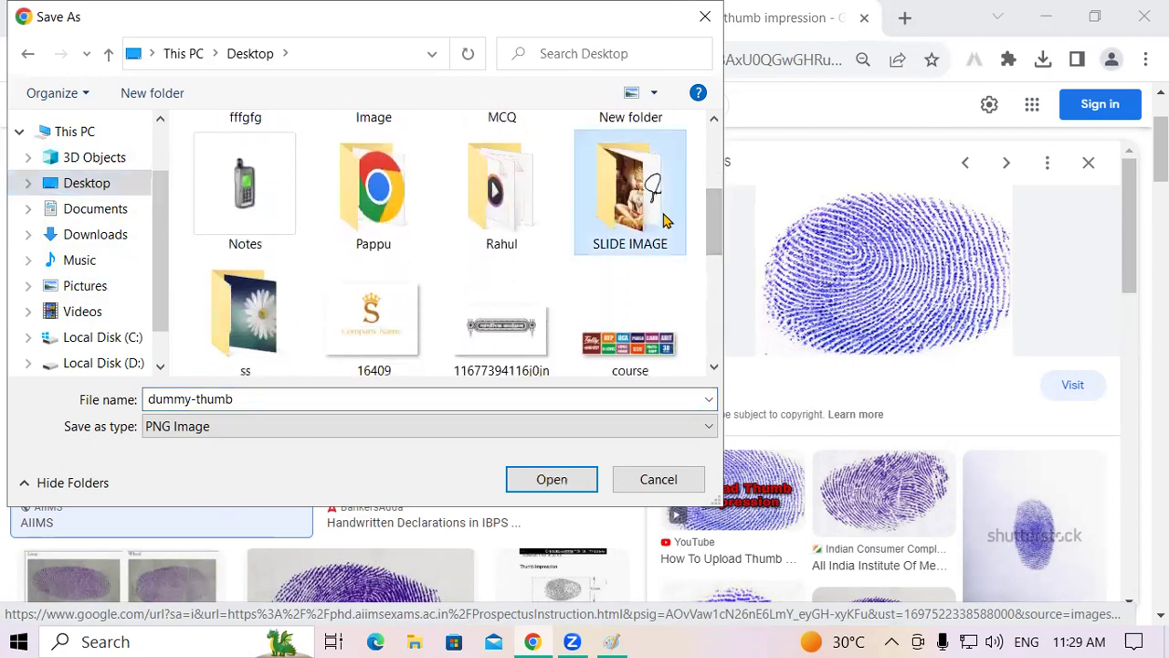
click(277, 402)
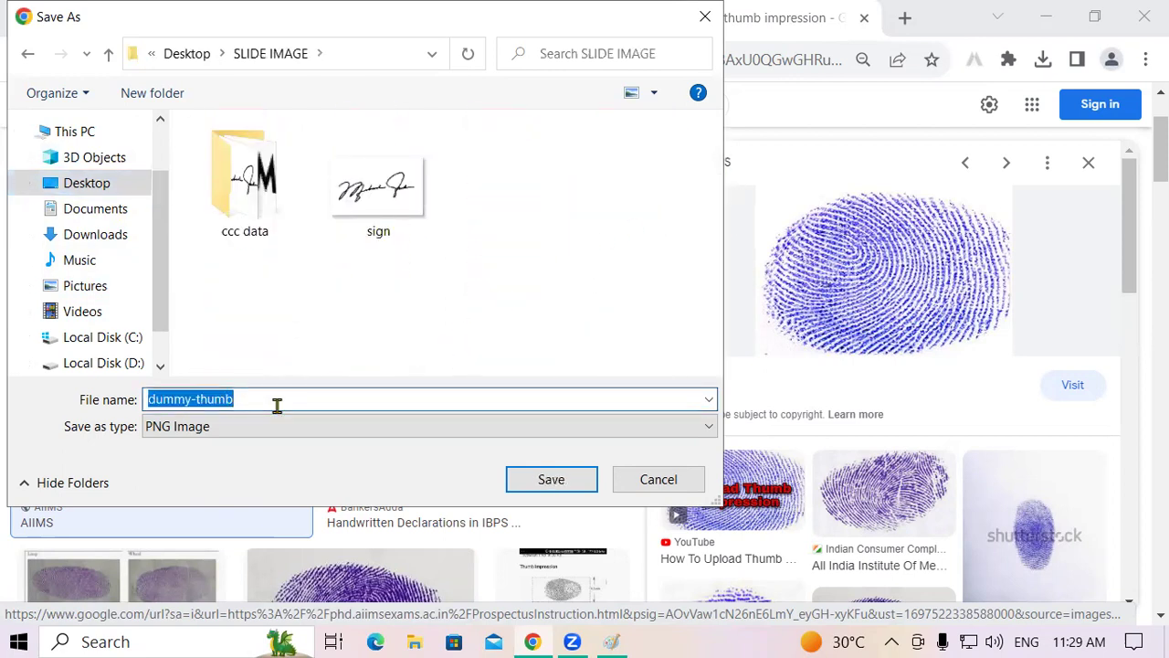
text(th)
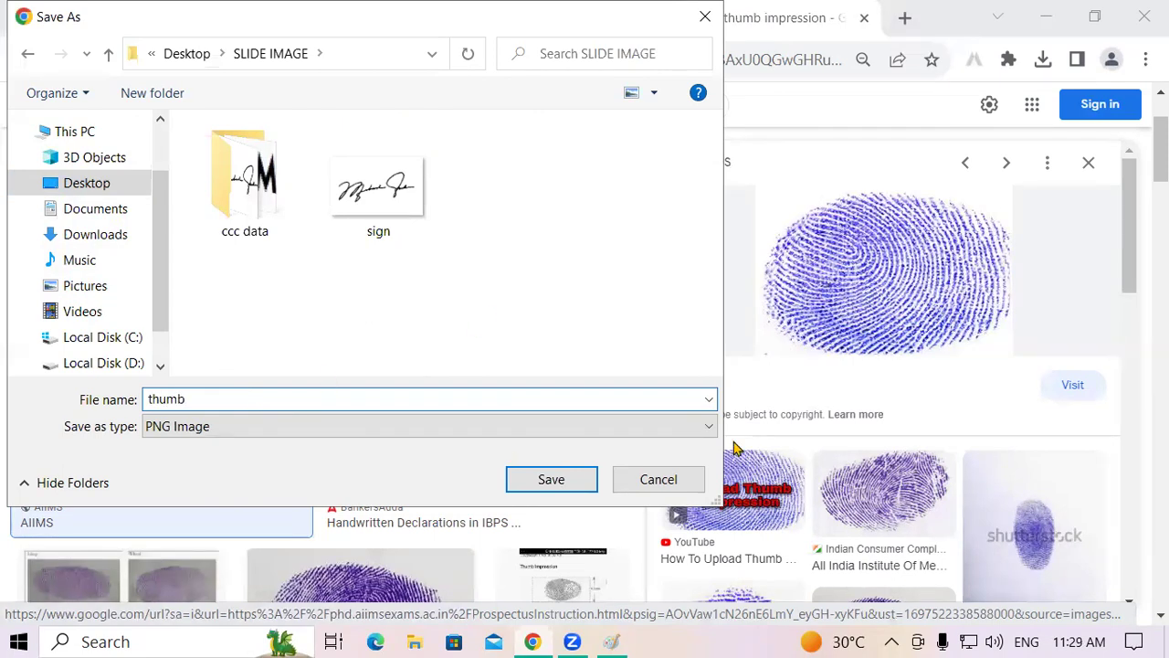
key(Return)
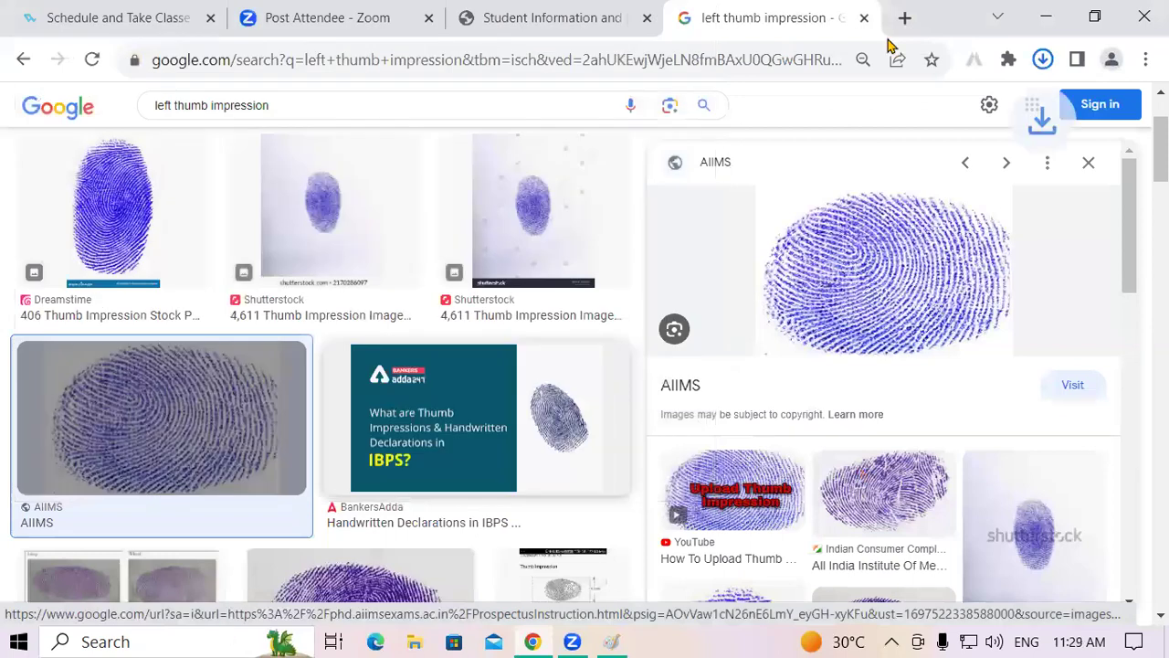
Step: Minimise the browser, open the SLIDE IMAGE folder on the desktop and open the thumb image in Paint
click(1041, 18)
click(1041, 17)
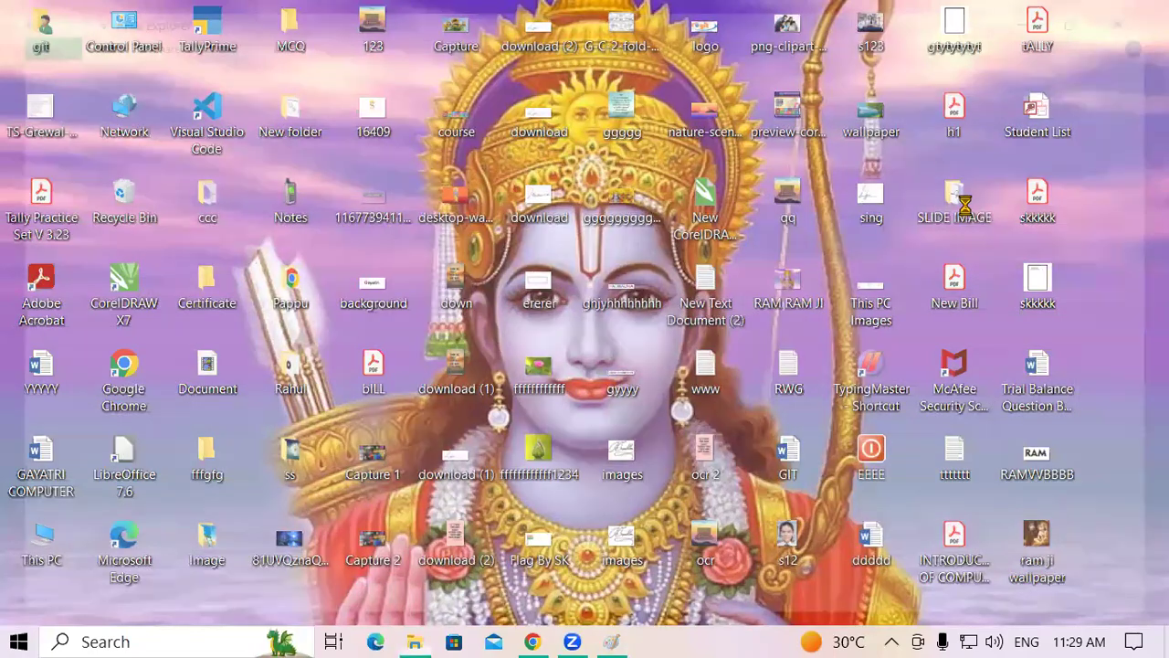
double_click(967, 206)
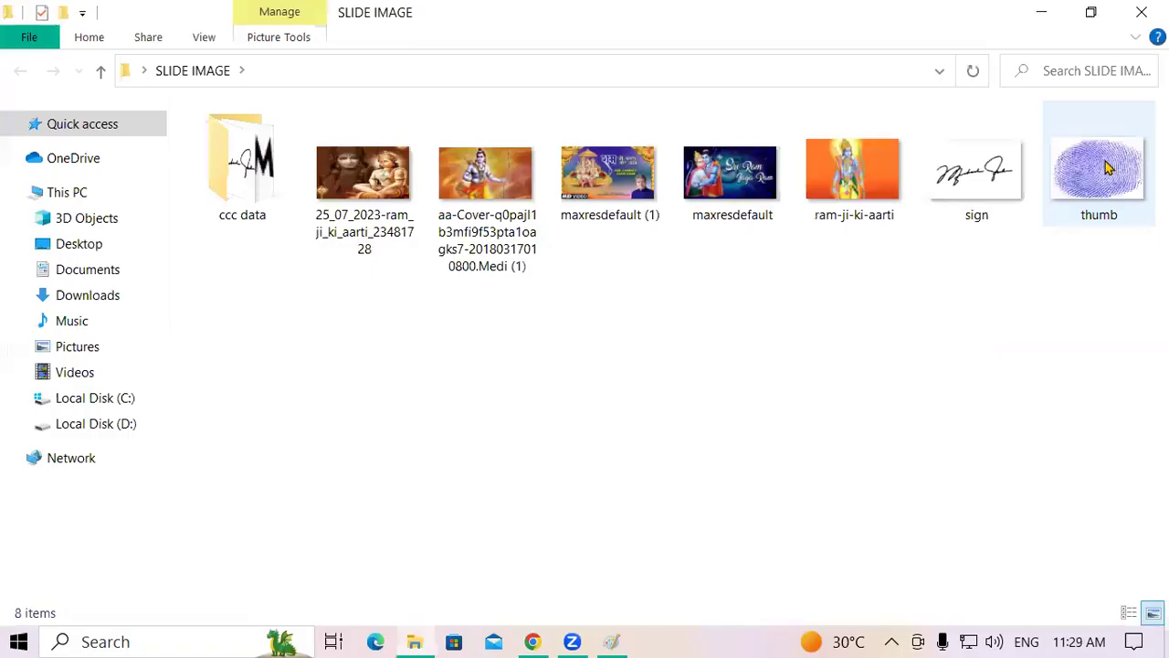
click(1108, 167)
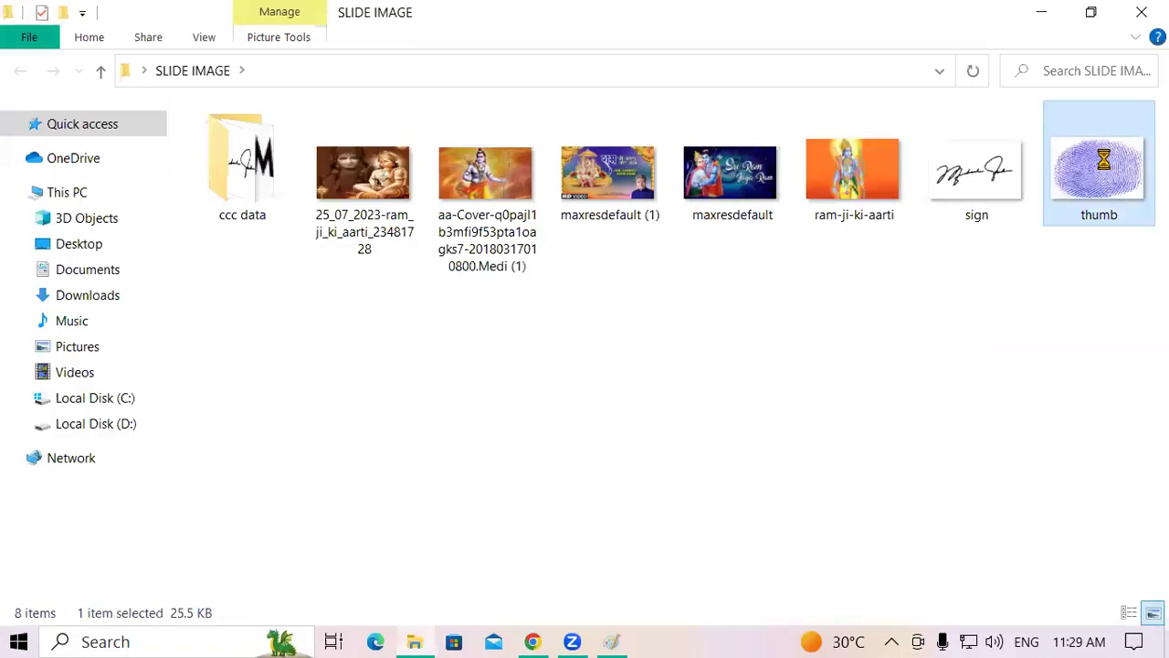
right_click(1103, 160)
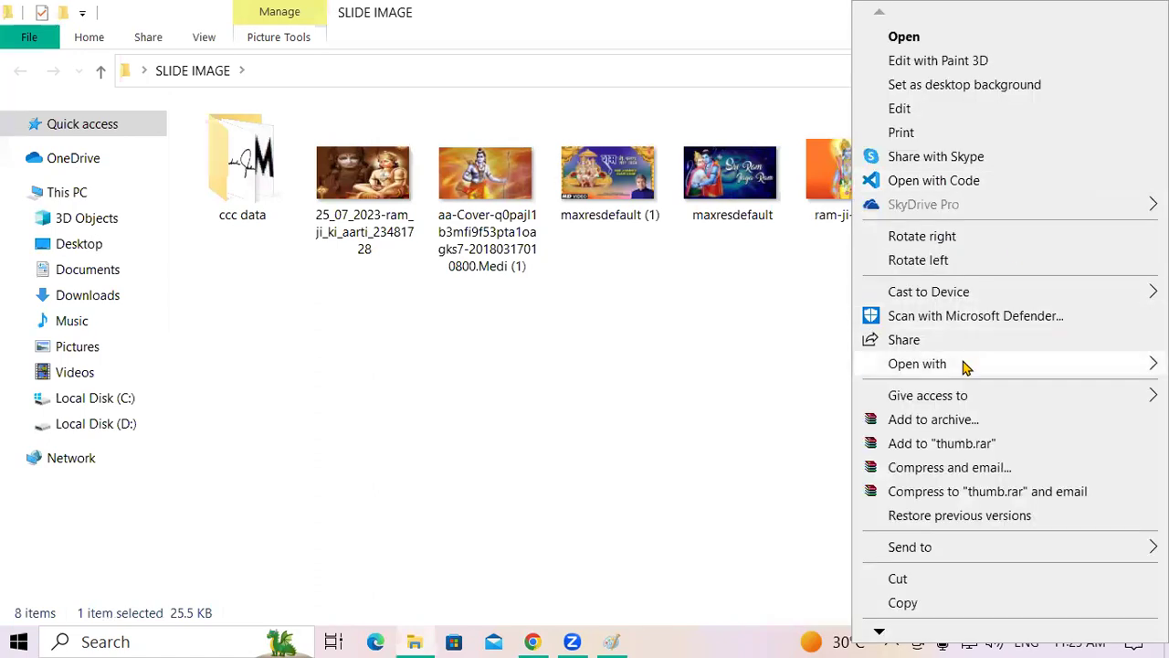
mouse_move(966, 365)
click(637, 415)
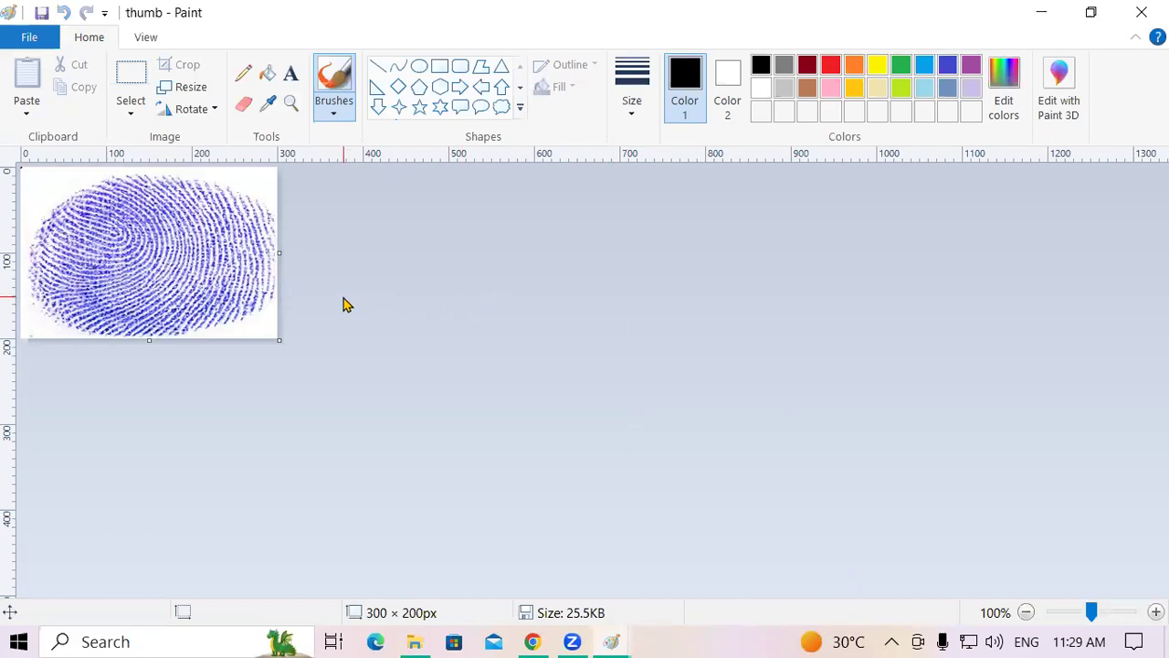
Step: Set the thumb image's resizing to pixels without maintaining the aspect ratio
key(ctrl+w)
drag(182, 116, 545, 142)
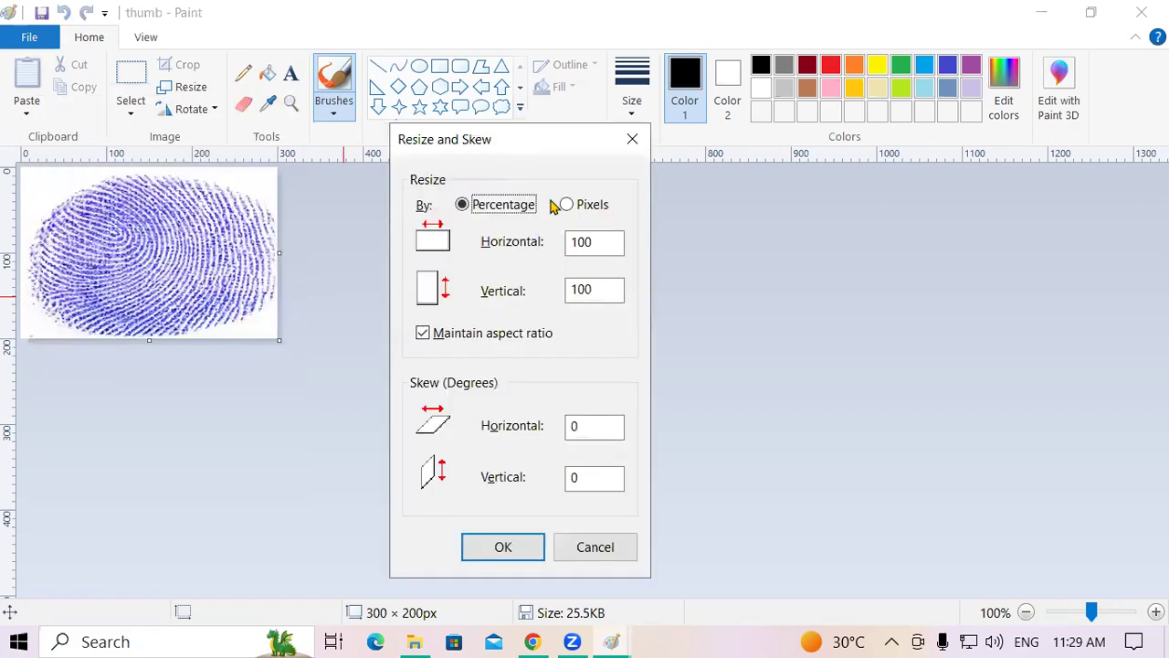
click(567, 205)
click(489, 335)
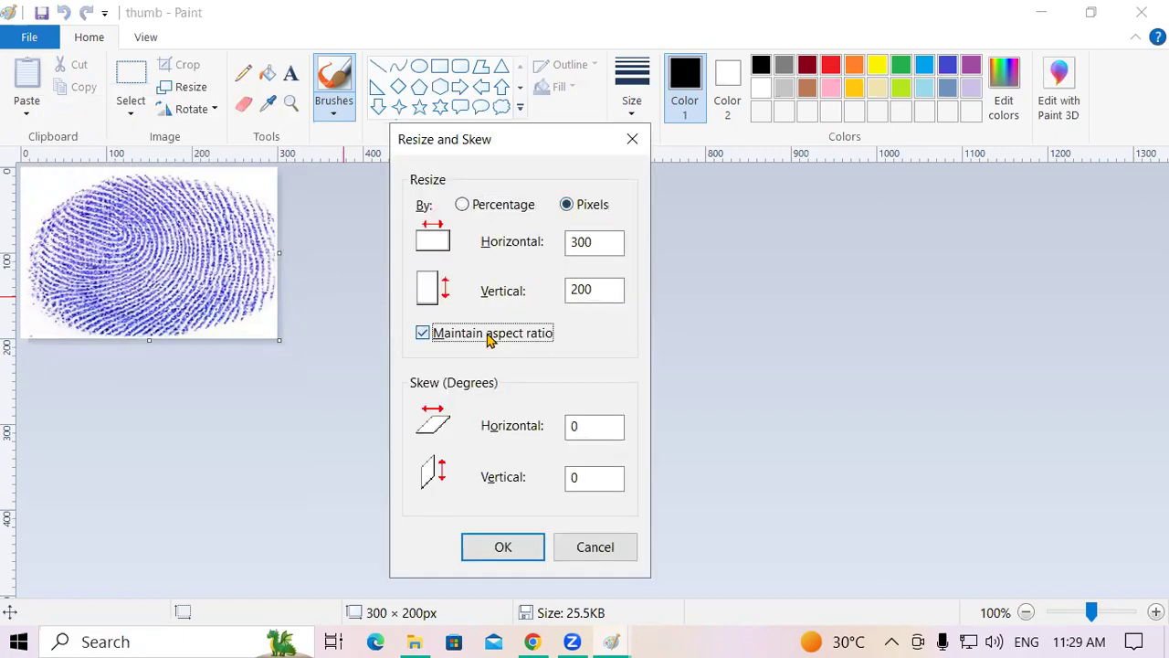
Step: Check the left thumb impression's required dimensions and file size in the NIELIT form, and return to Paint
click(535, 641)
click(501, 14)
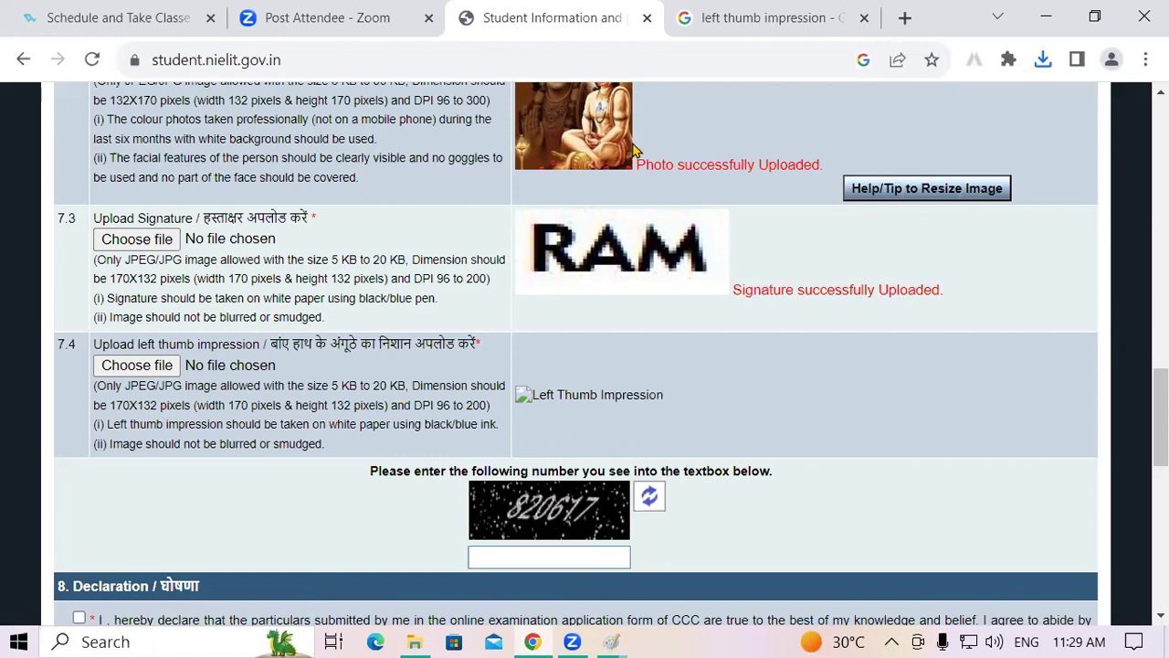
scroll(630, 151, up, 1)
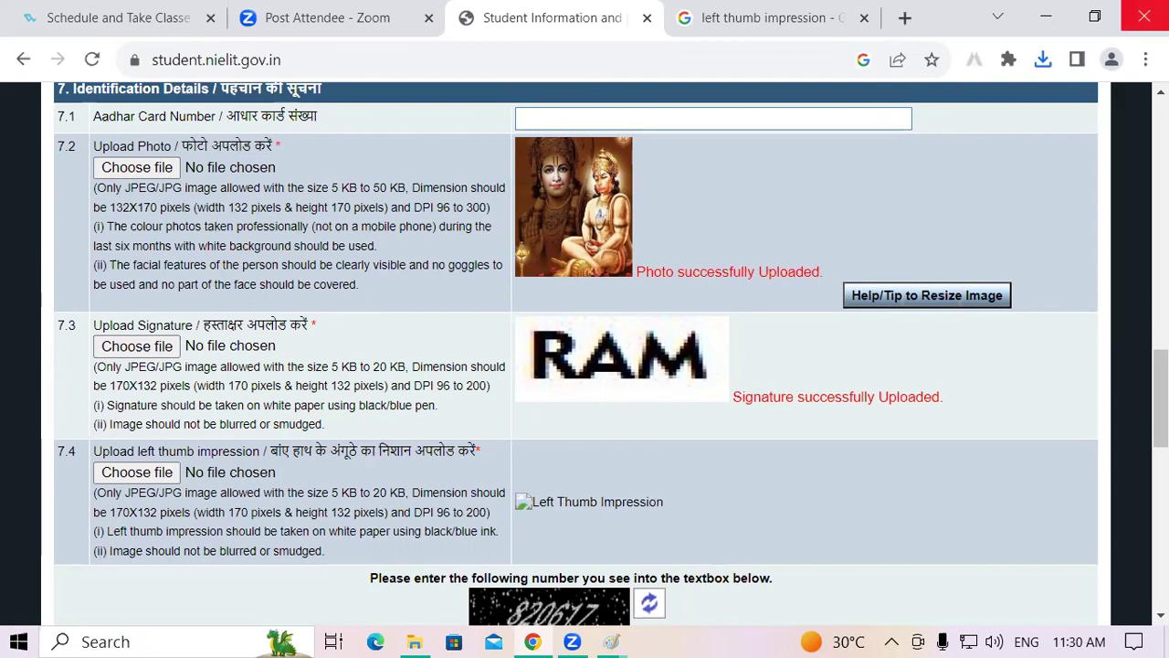
click(616, 641)
mouse_move(616, 640)
click(759, 574)
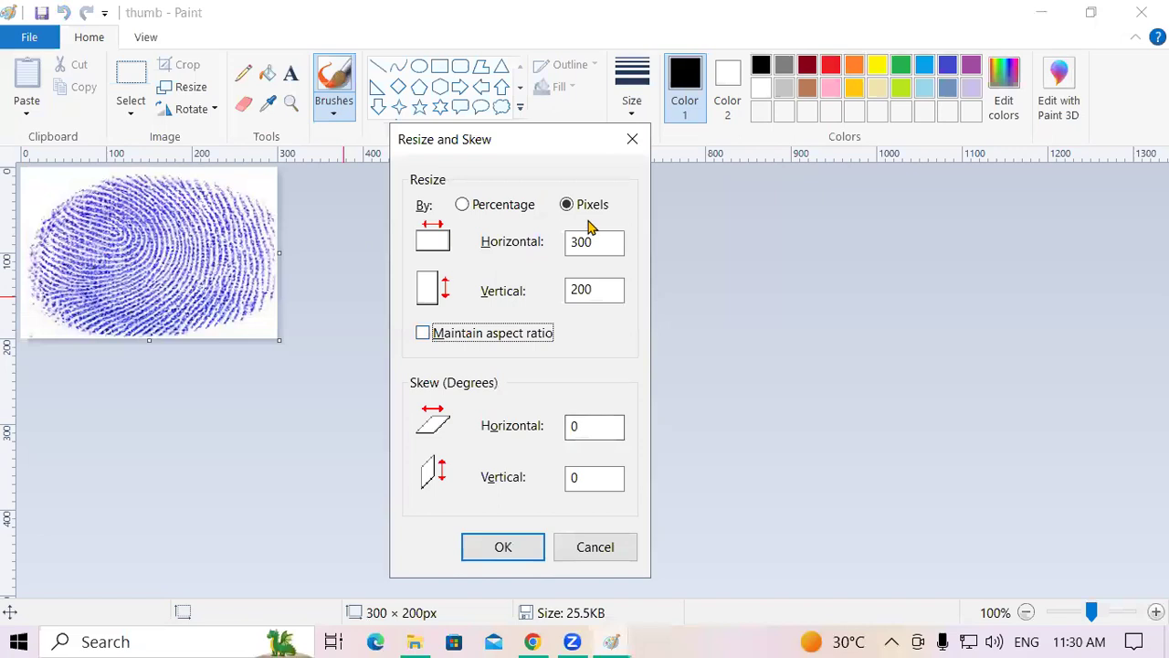
Step: Resize the thumb image to 170 pixels horizontally and 132 pixels vertically
double_click(605, 240)
text(170)
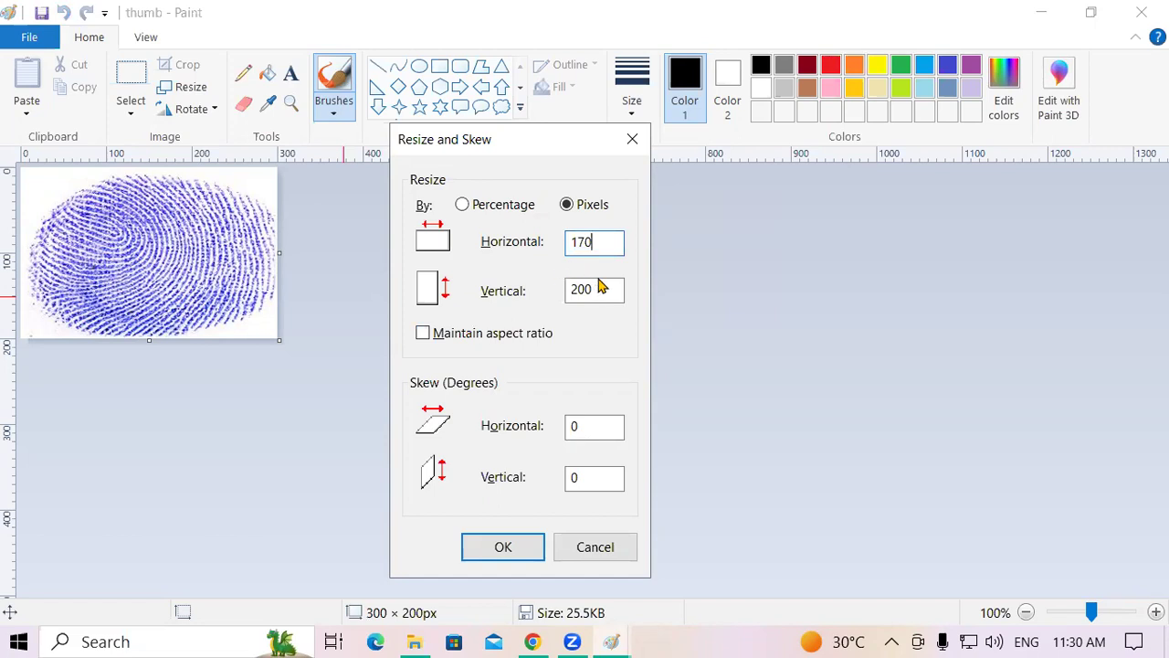
drag(600, 289, 559, 308)
text(132)
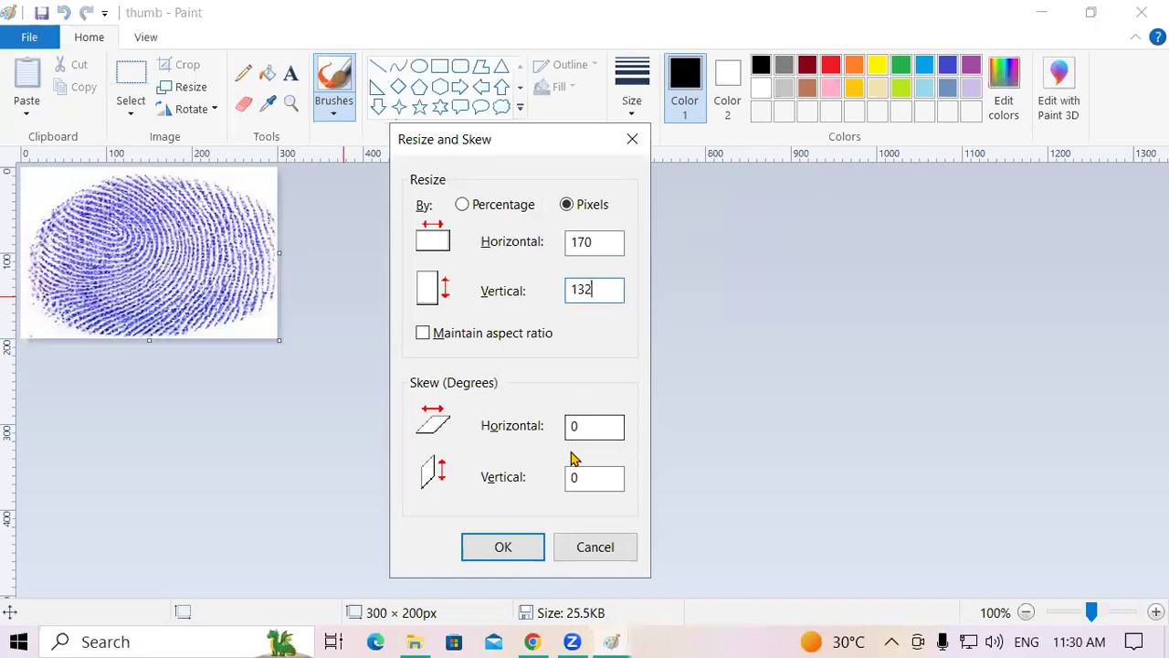
click(524, 552)
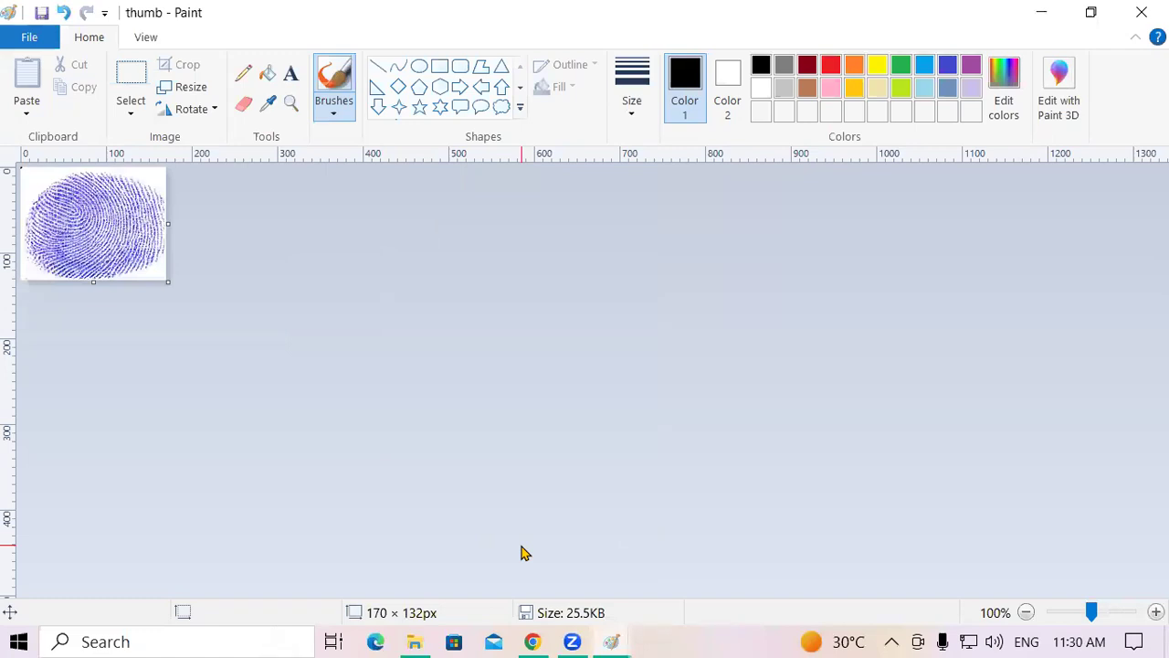
Step: Save the resized thumb image as the JPEG thumb123 in the ccc data folder inside SLIDE IMAGE on the desktop
key(F12)
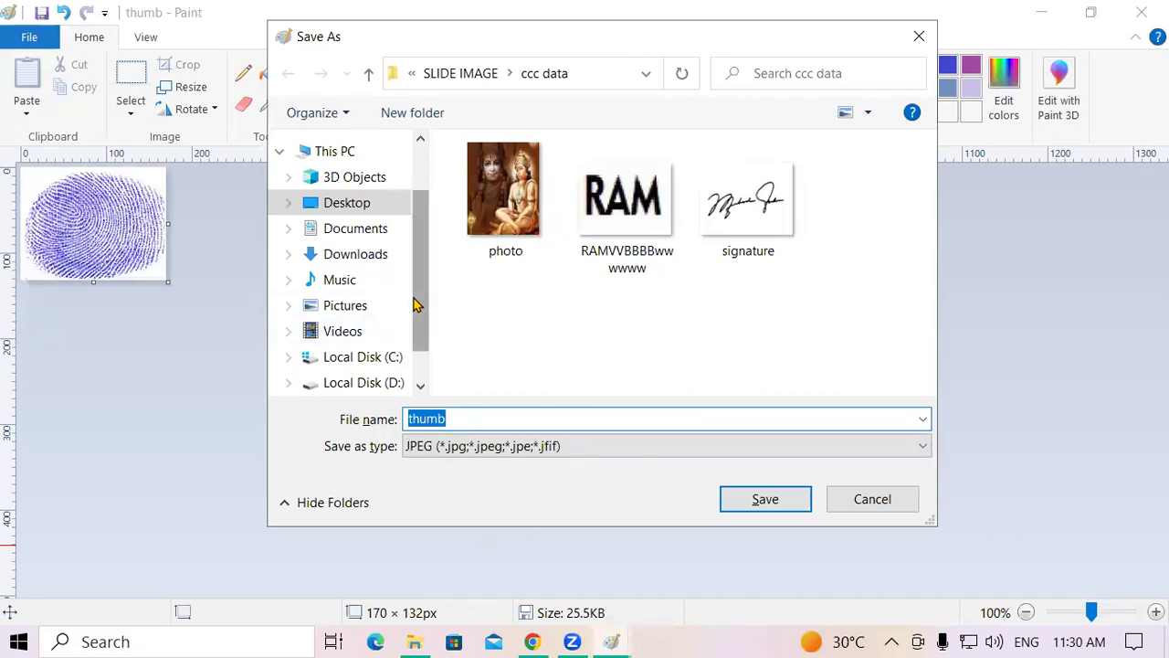
drag(417, 302, 426, 229)
click(374, 280)
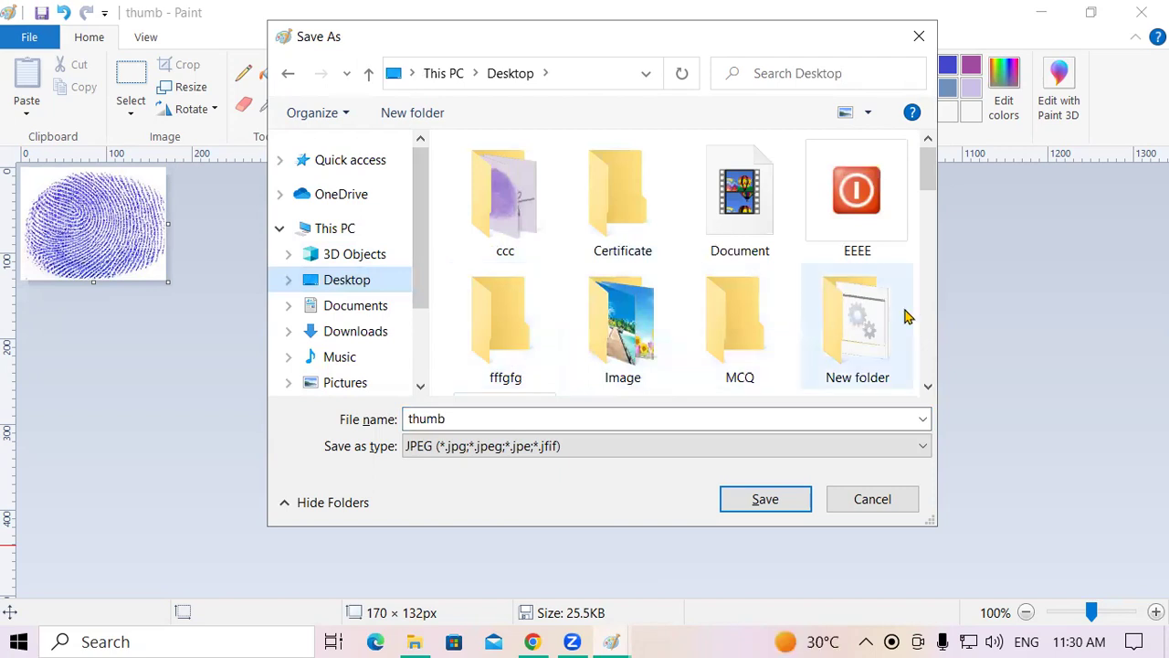
click(931, 199)
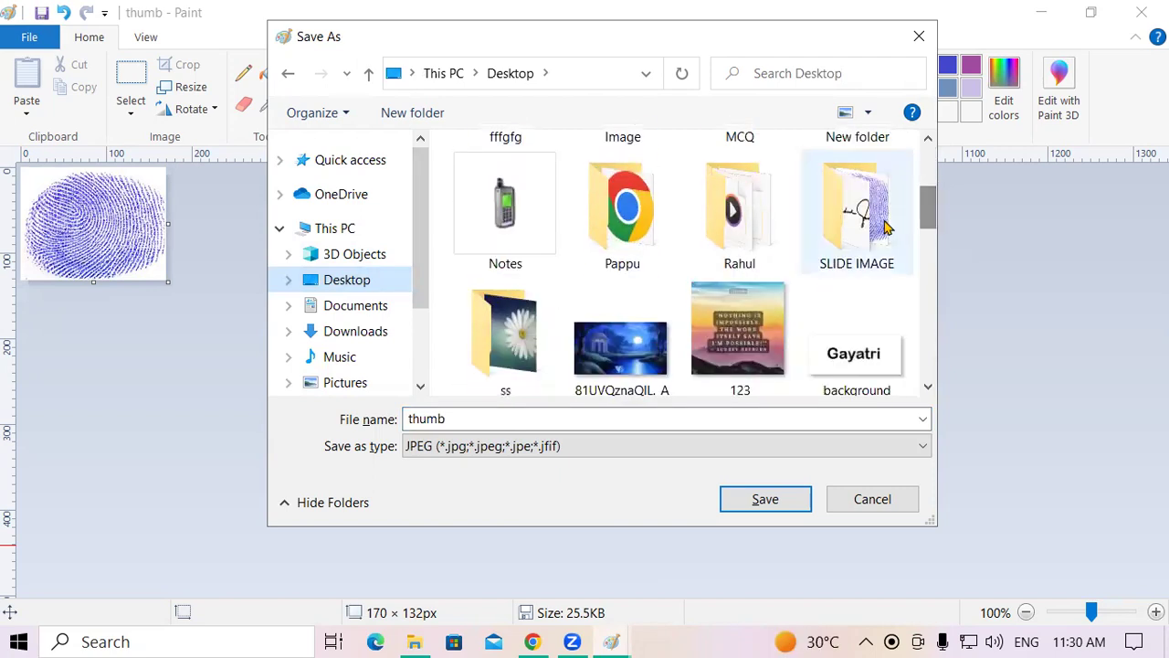
double_click(832, 239)
double_click(500, 194)
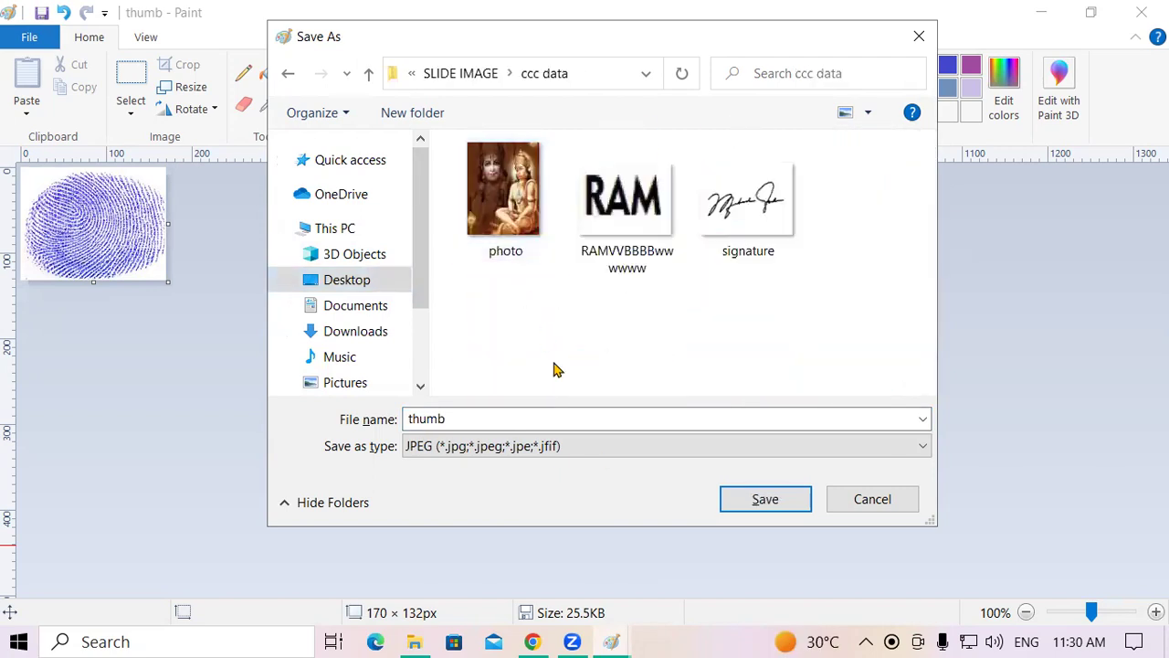
click(569, 420)
click(569, 420)
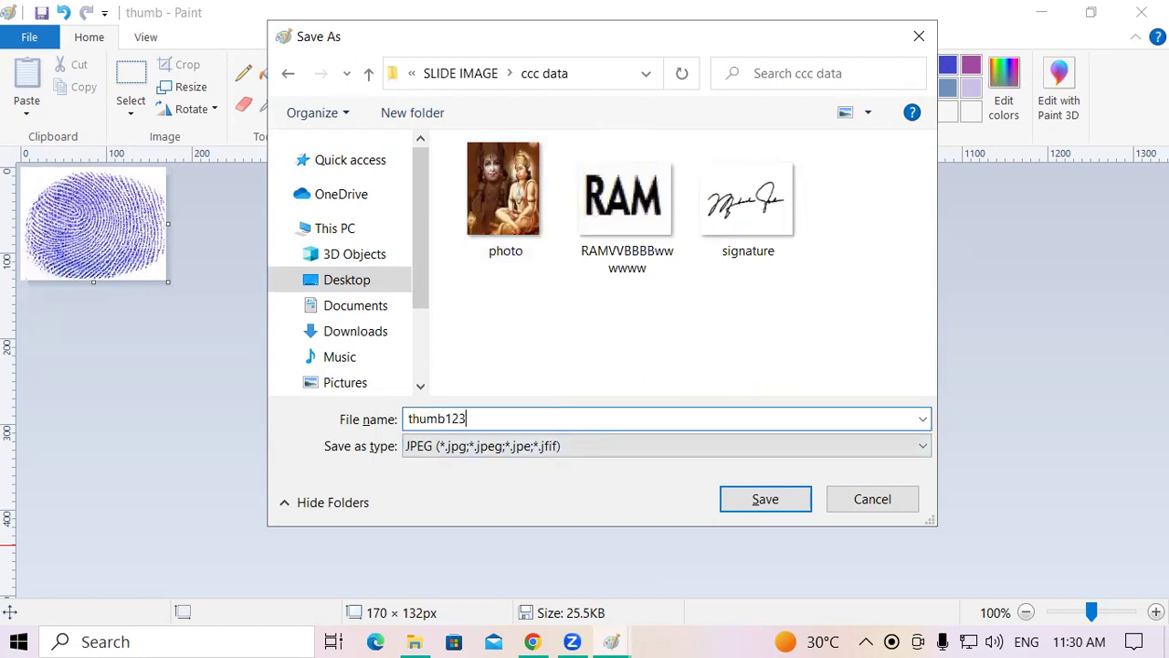
click(767, 503)
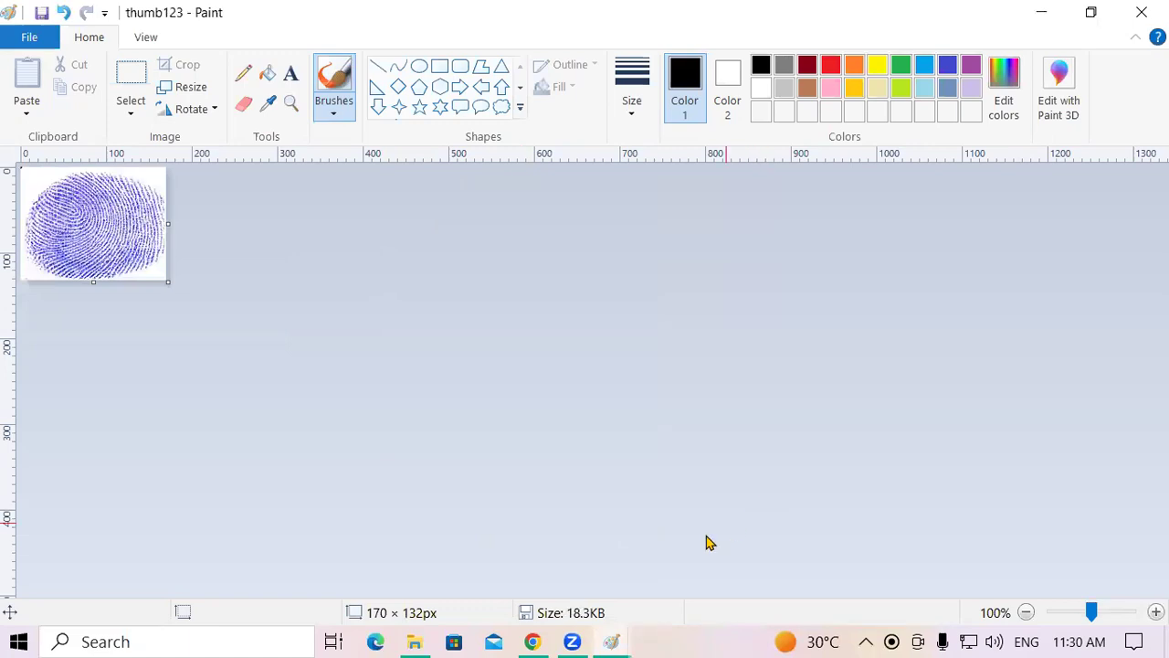
Step: Switch to the NIELIT form in Chrome and upload thumb123 from the ccc data folder as the left thumb impression
click(533, 641)
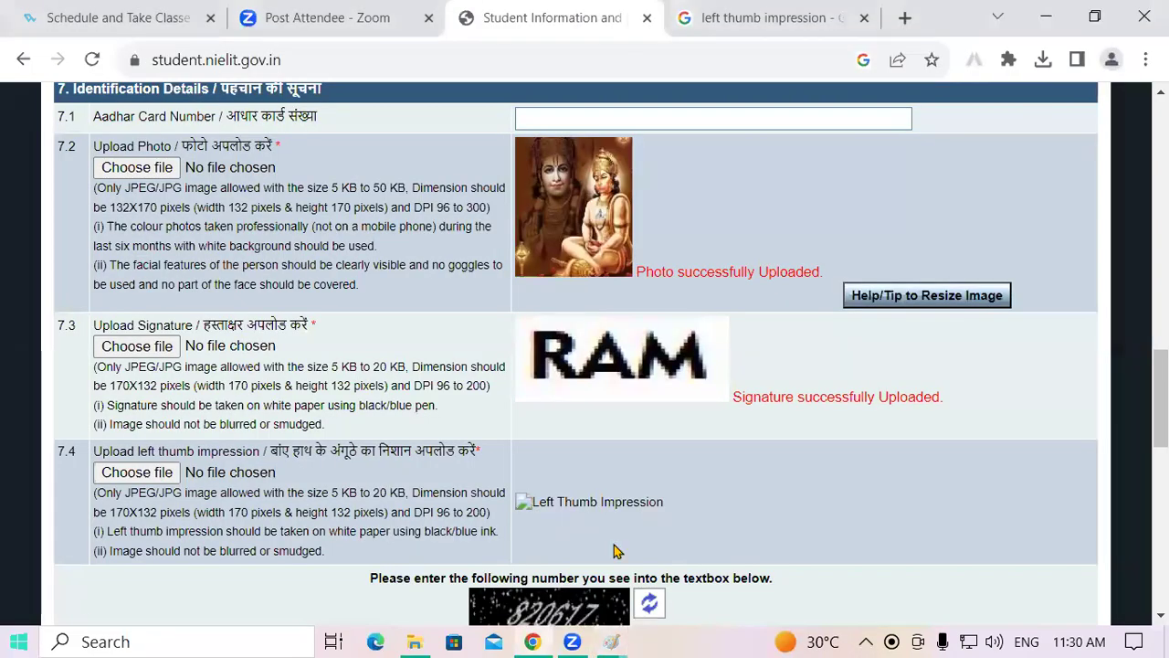
click(169, 471)
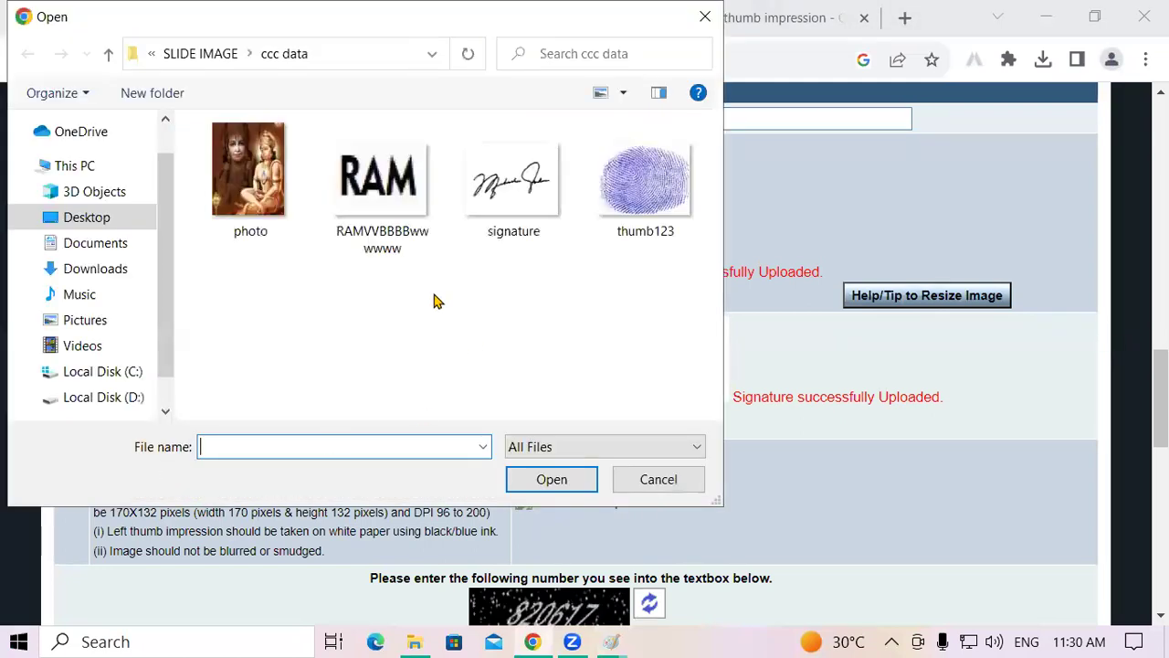
click(645, 193)
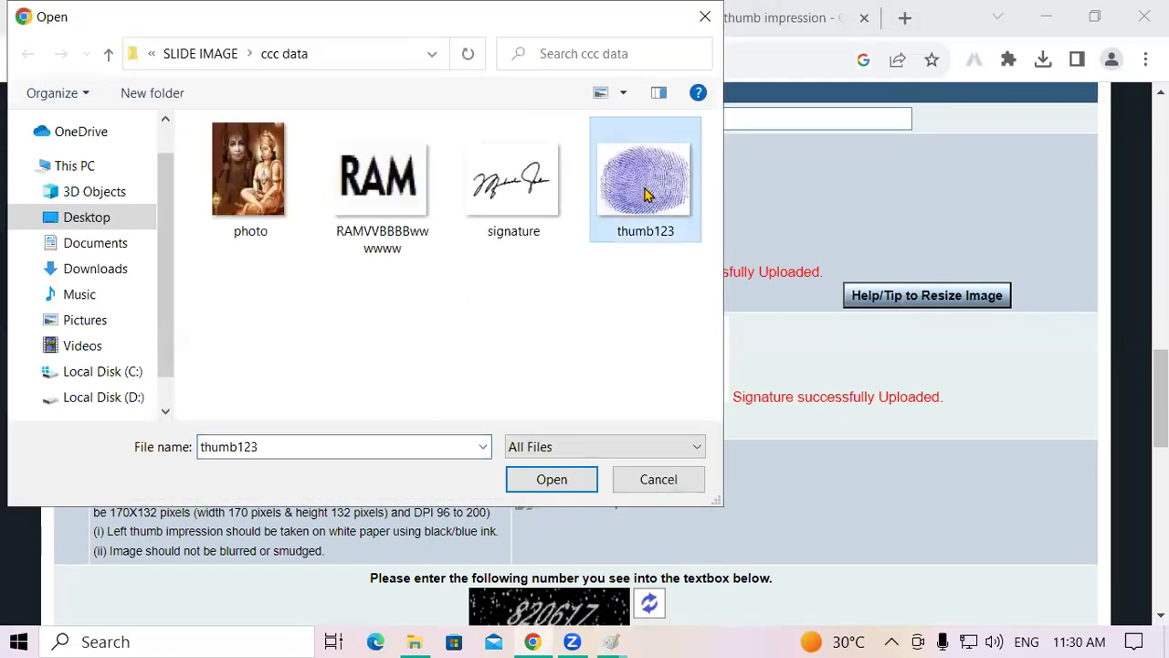
click(557, 480)
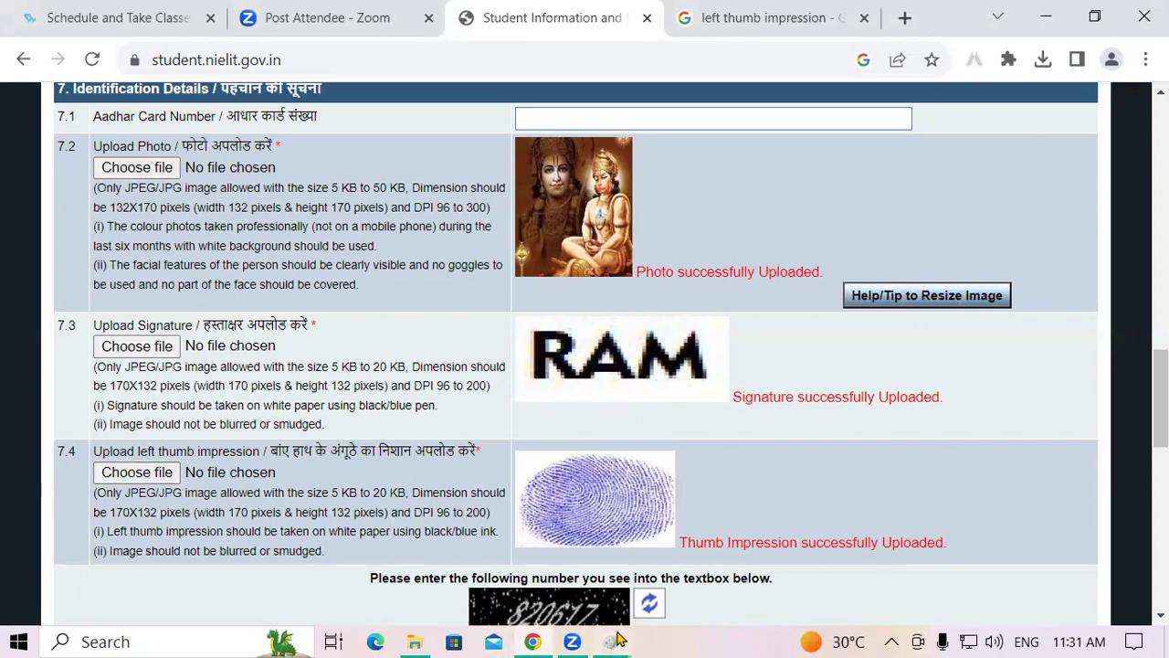
Step: Return to Paint, undo the thumb image's resize, close it without saving, and close the RAM signature image
mouse_move(621, 639)
click(704, 569)
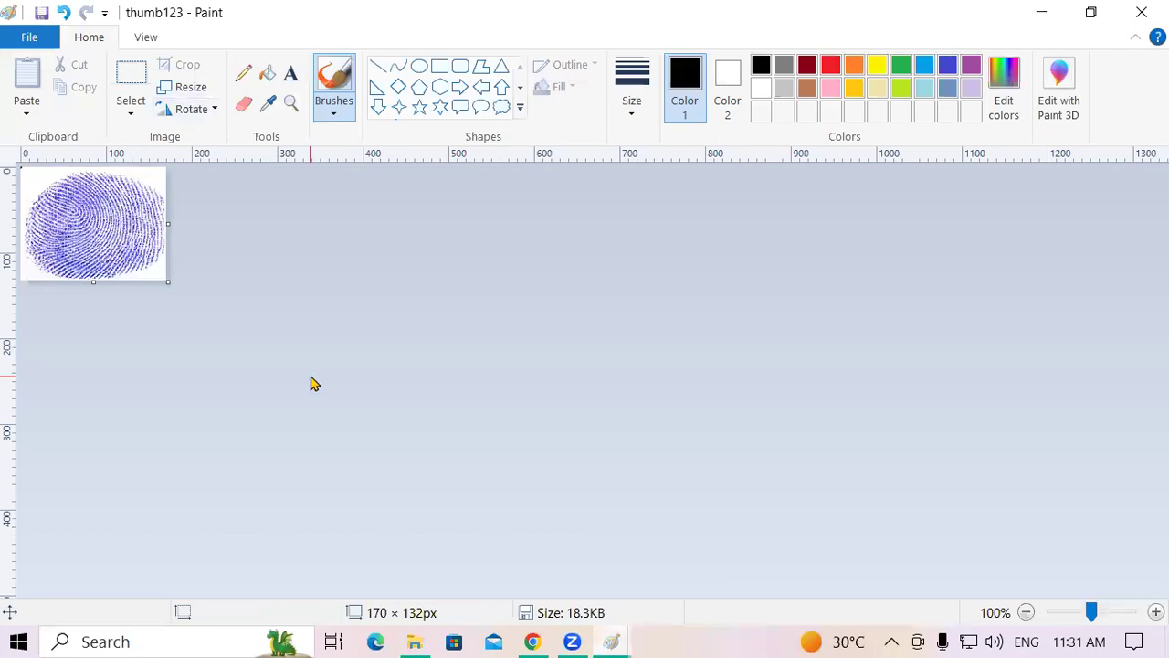
key(ctrl+z)
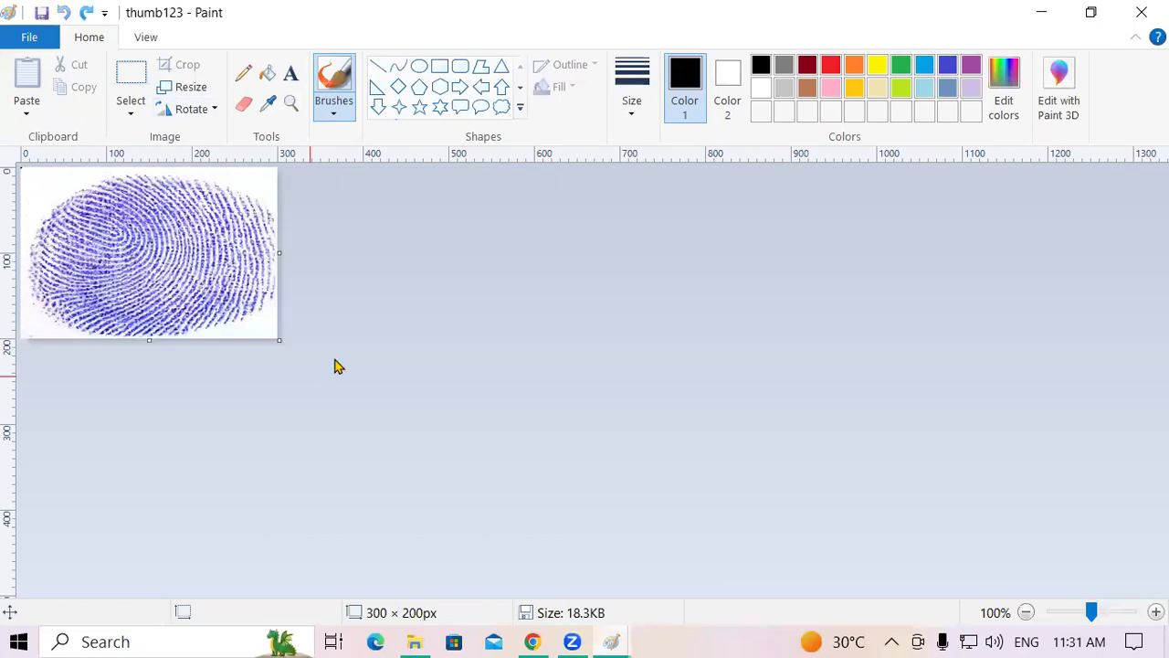
click(1142, 11)
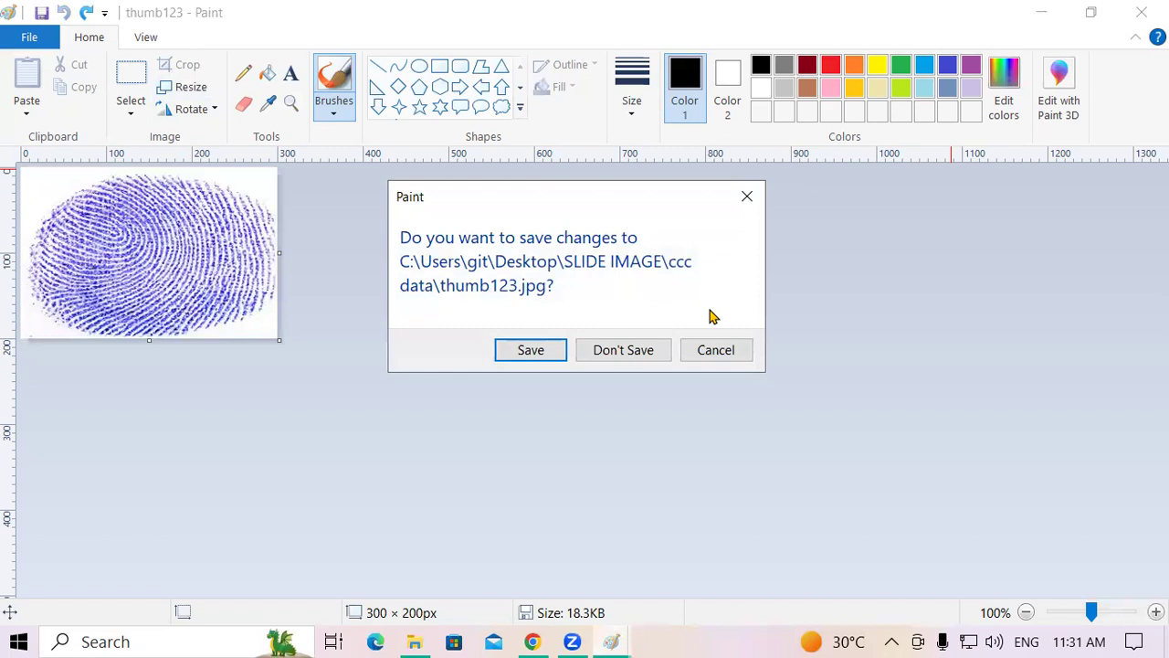
click(667, 345)
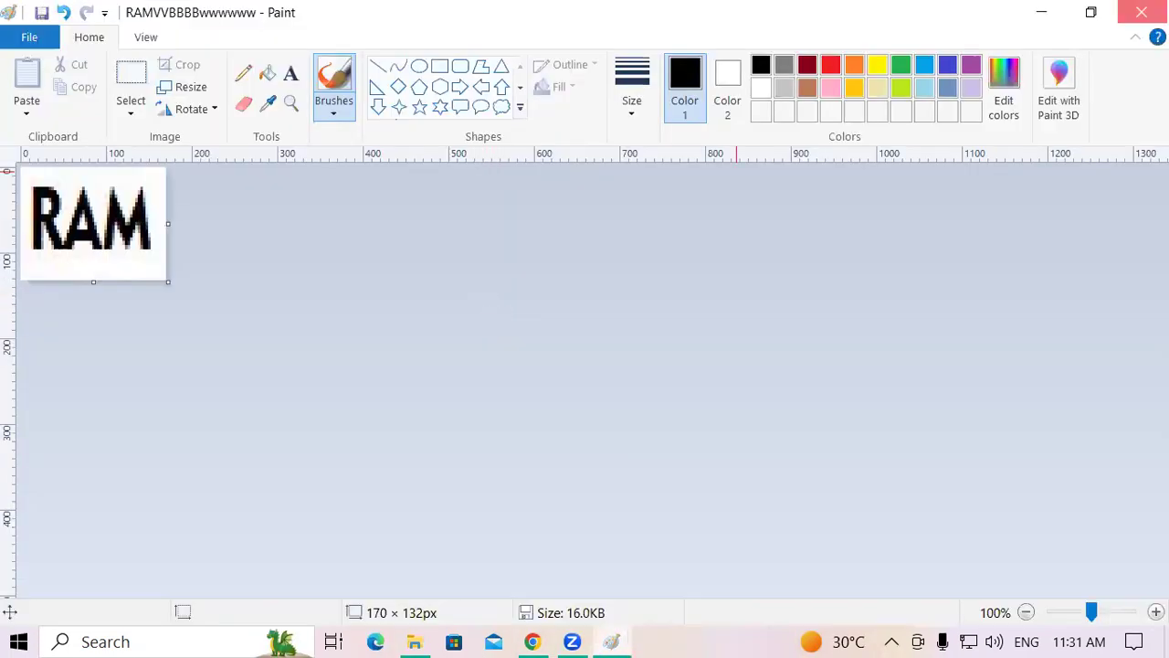
click(1143, 12)
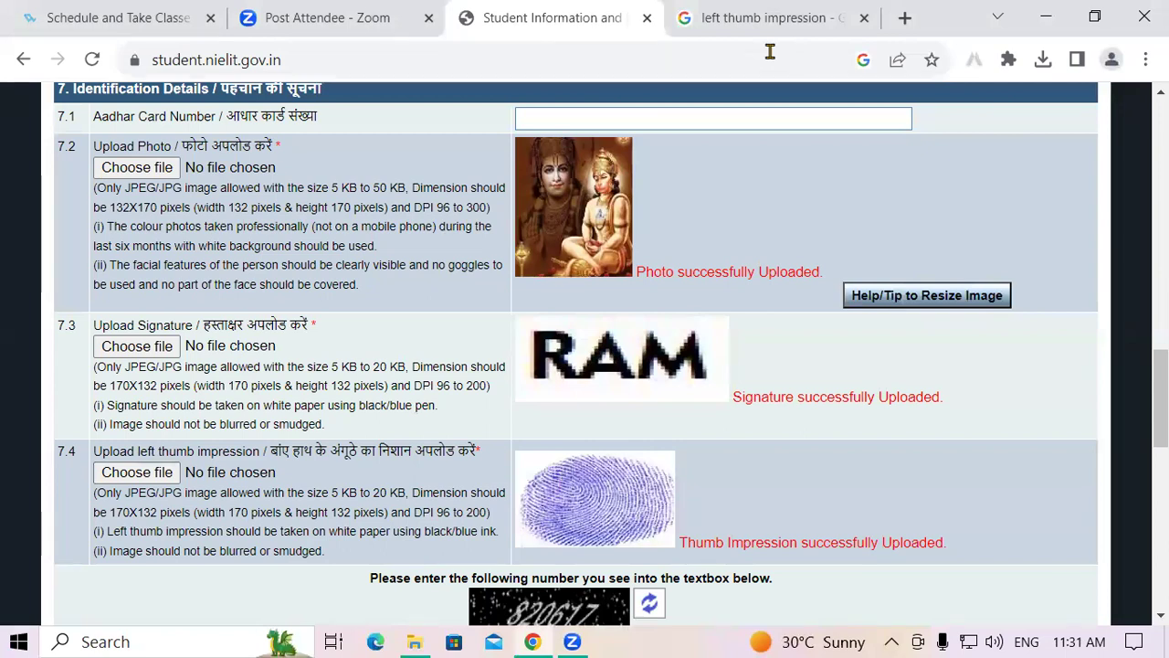
Step: Go to the Google Images results for the left thumb impression and select the whole search query
click(770, 18)
drag(296, 109, 87, 124)
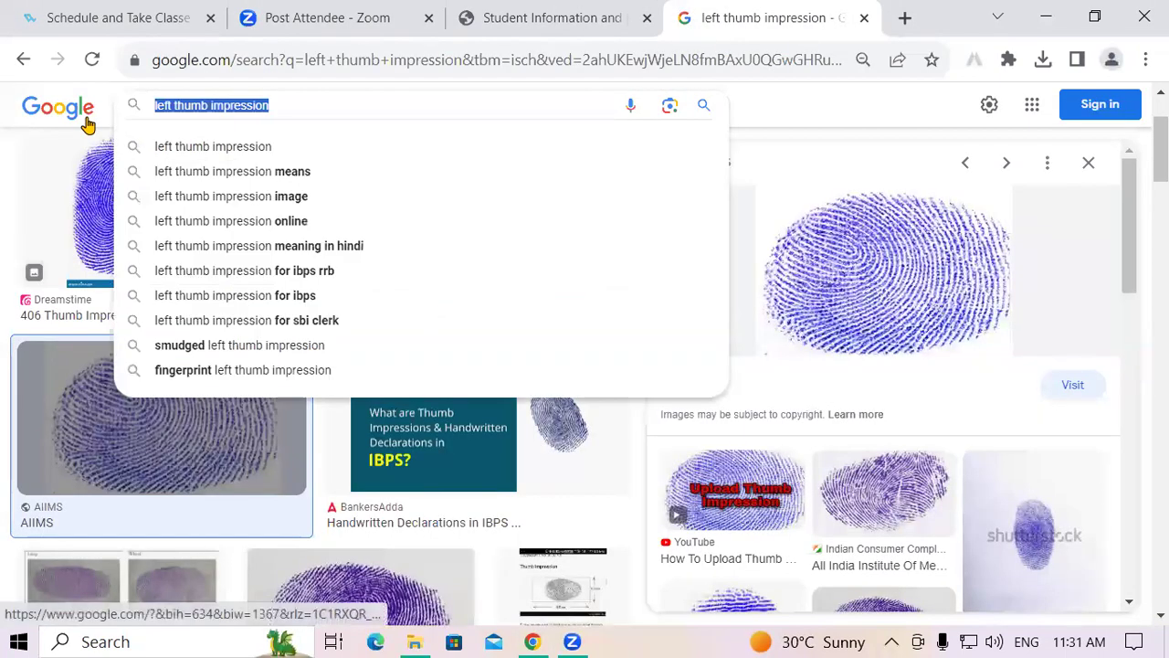
Step: Search Google Images for "computer wallpaper" and look through the results
text(com)
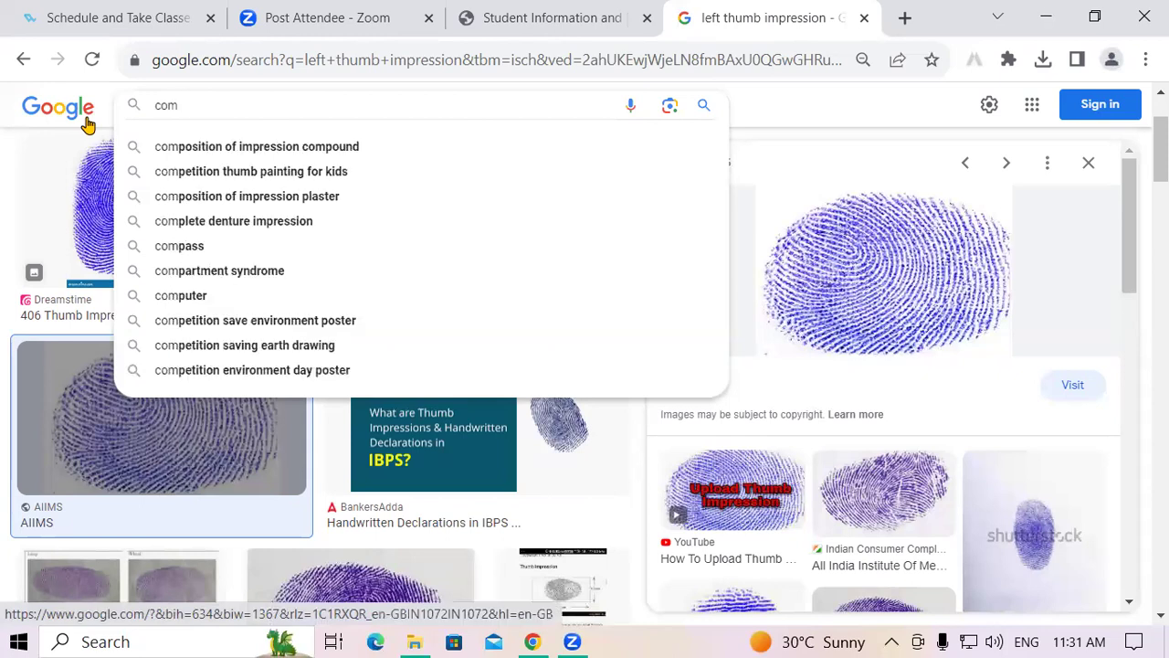
text(puter)
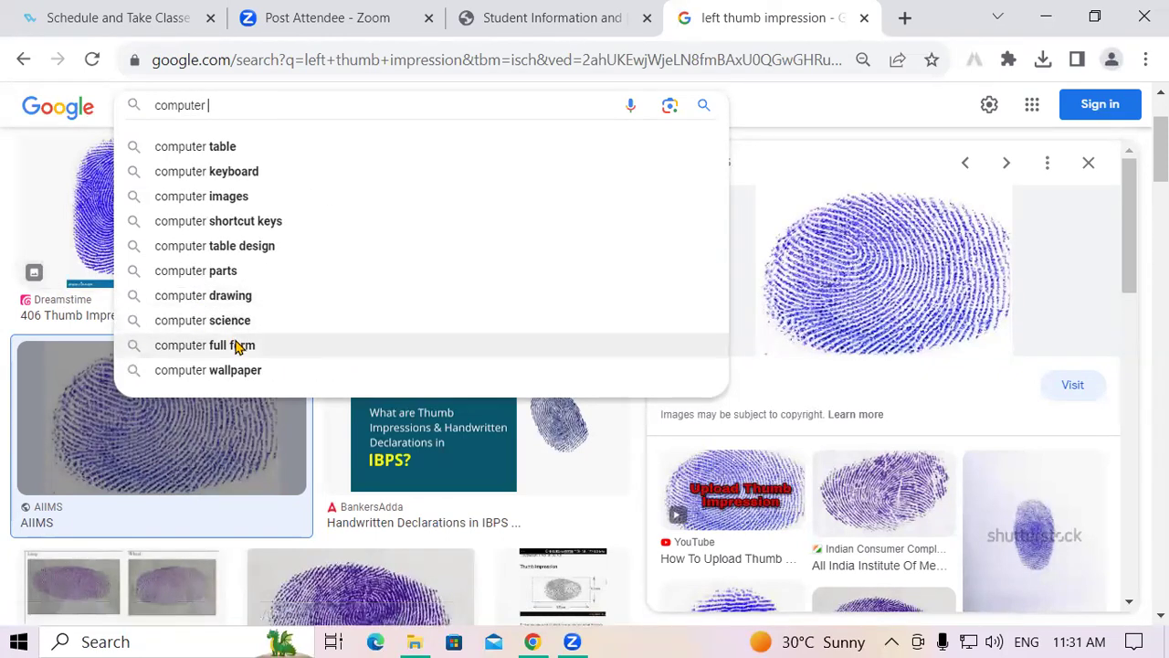
click(234, 370)
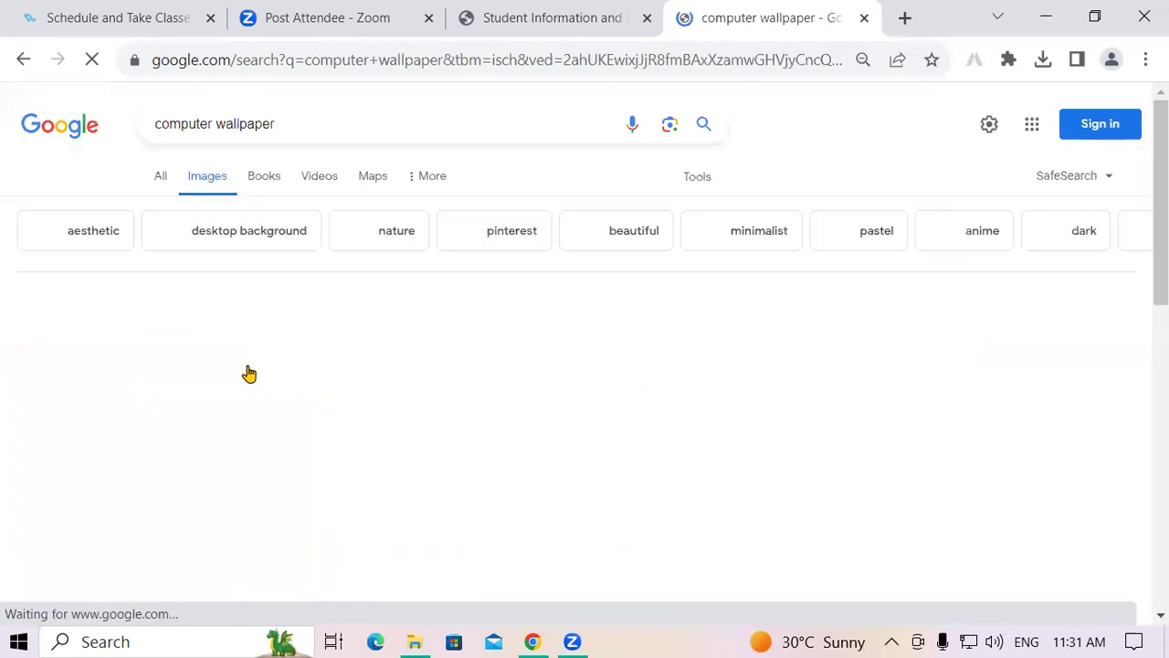
scroll(251, 374, down, 10)
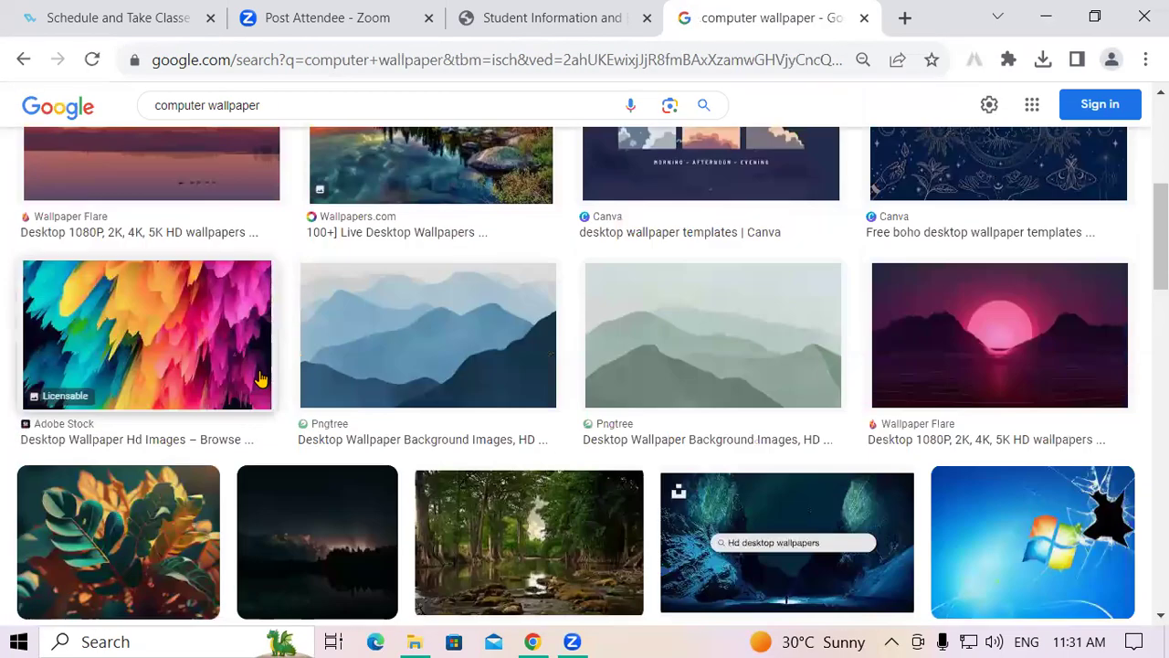
scroll(261, 378, down, 3)
scroll(262, 378, up, 10)
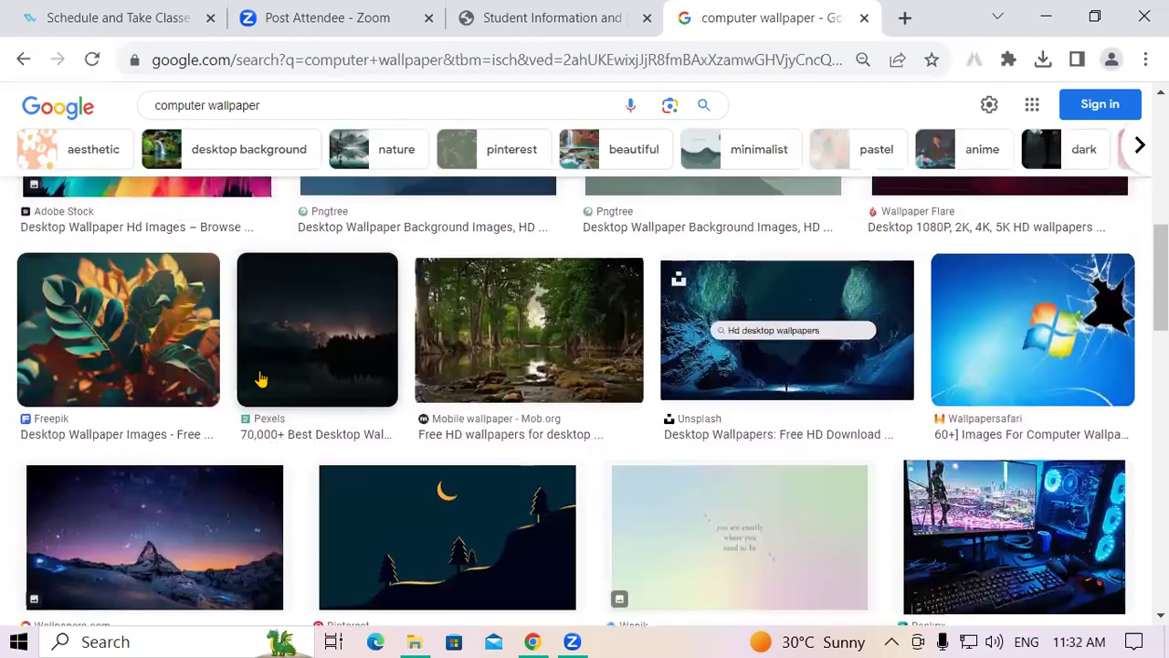
Step: Change the image search to "computer image" and browse the results for a suitable picture
click(299, 124)
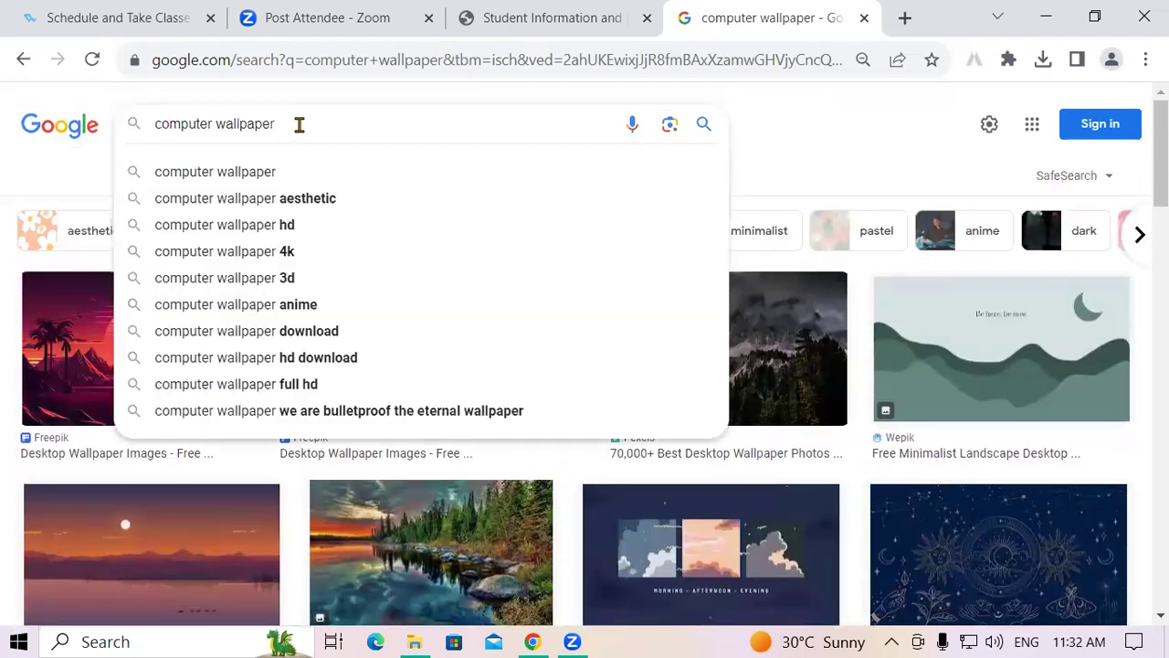
key(BackSpace)
key(BackSpace)
key(BackSpace)
key(BackSpace)
key(BackSpace)
key(BackSpace)
key(BackSpace)
key(BackSpace)
key(BackSpace)
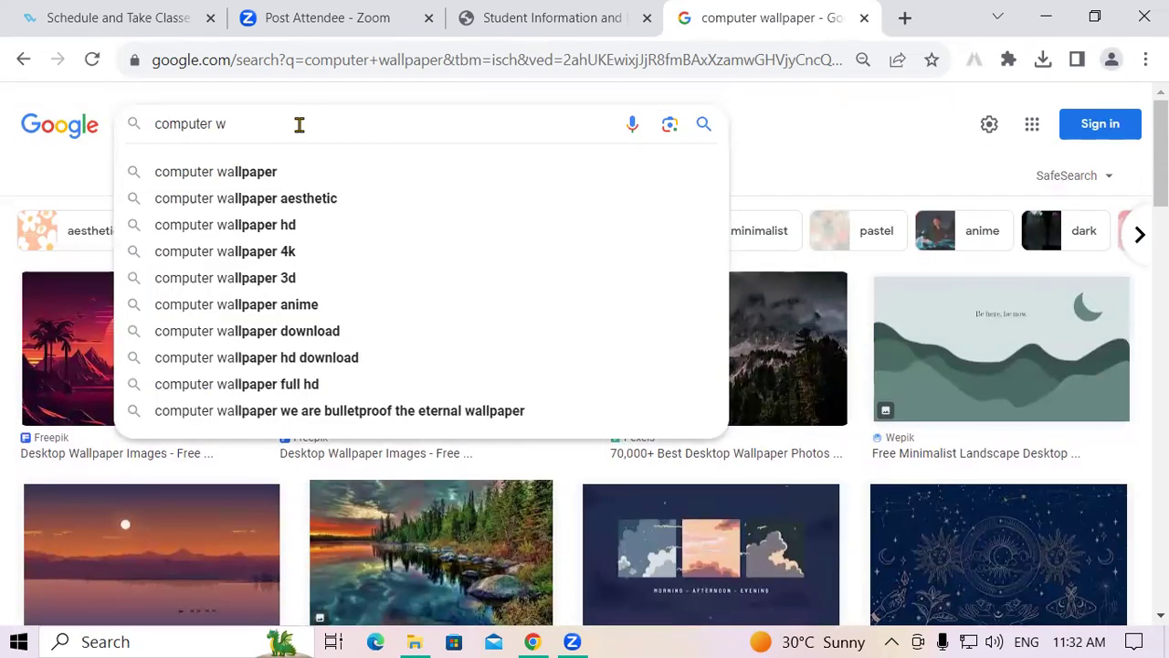
text(image)
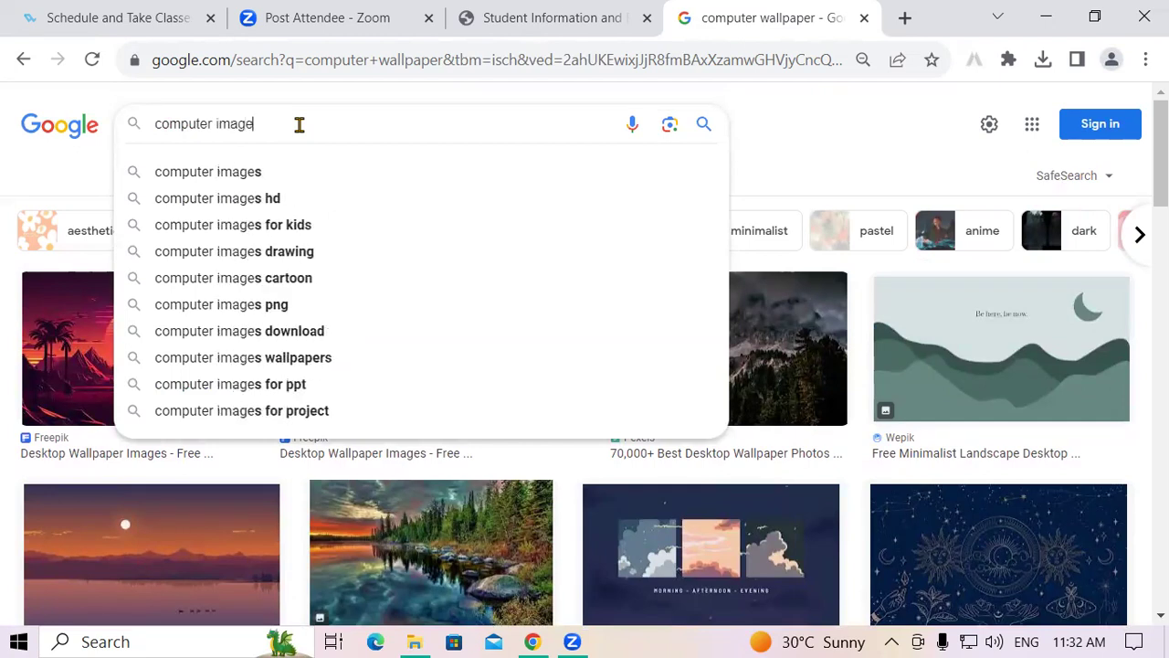
key(Return)
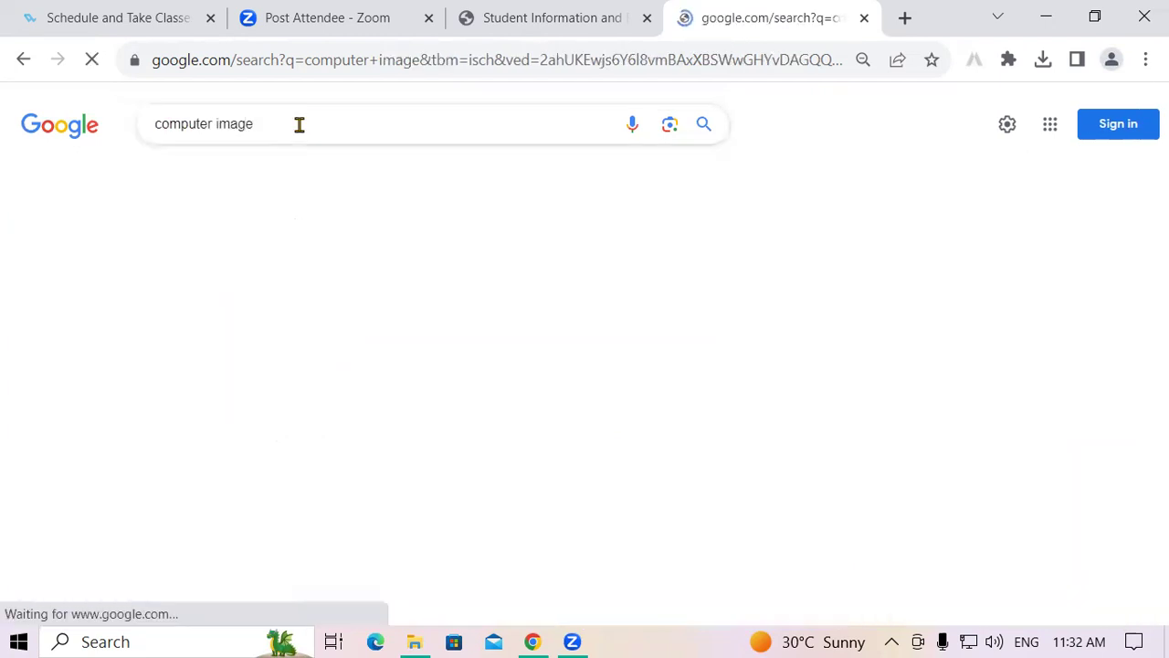
scroll(689, 466, down, 5)
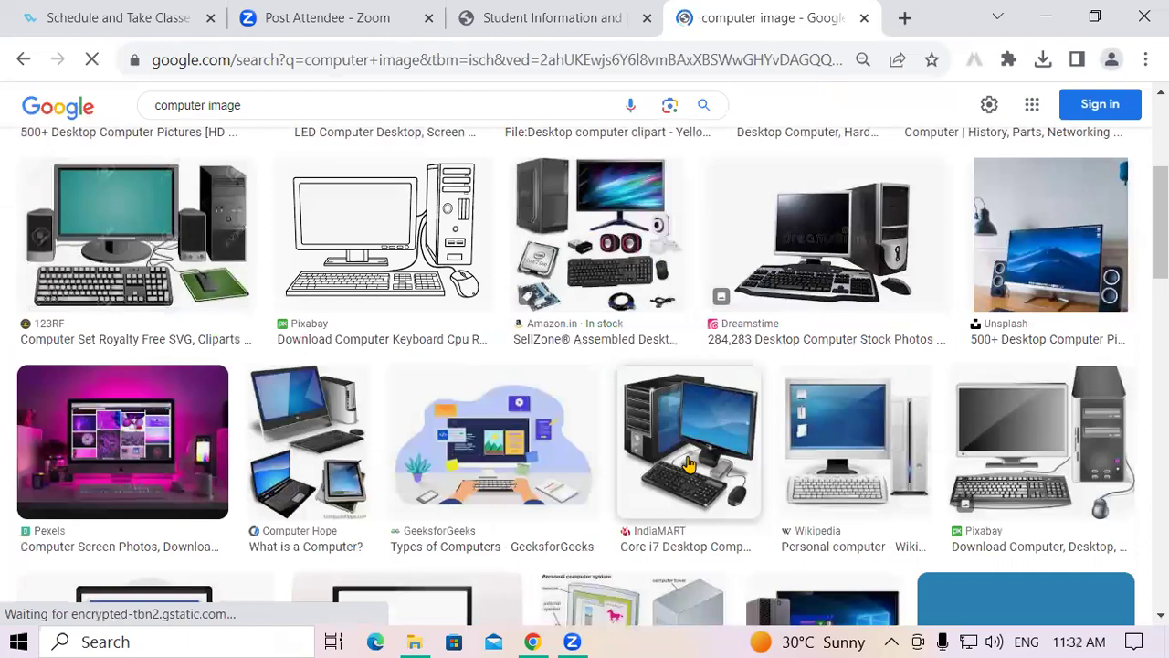
scroll(690, 466, down, 1)
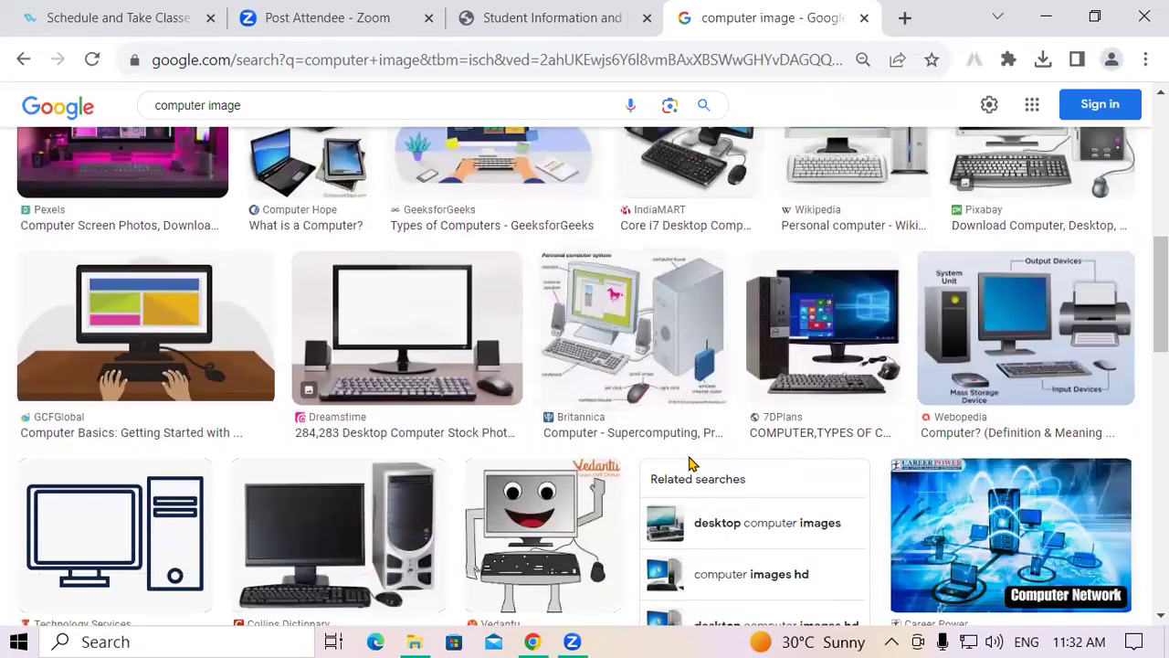
scroll(689, 466, down, 4)
scroll(690, 466, down, 3)
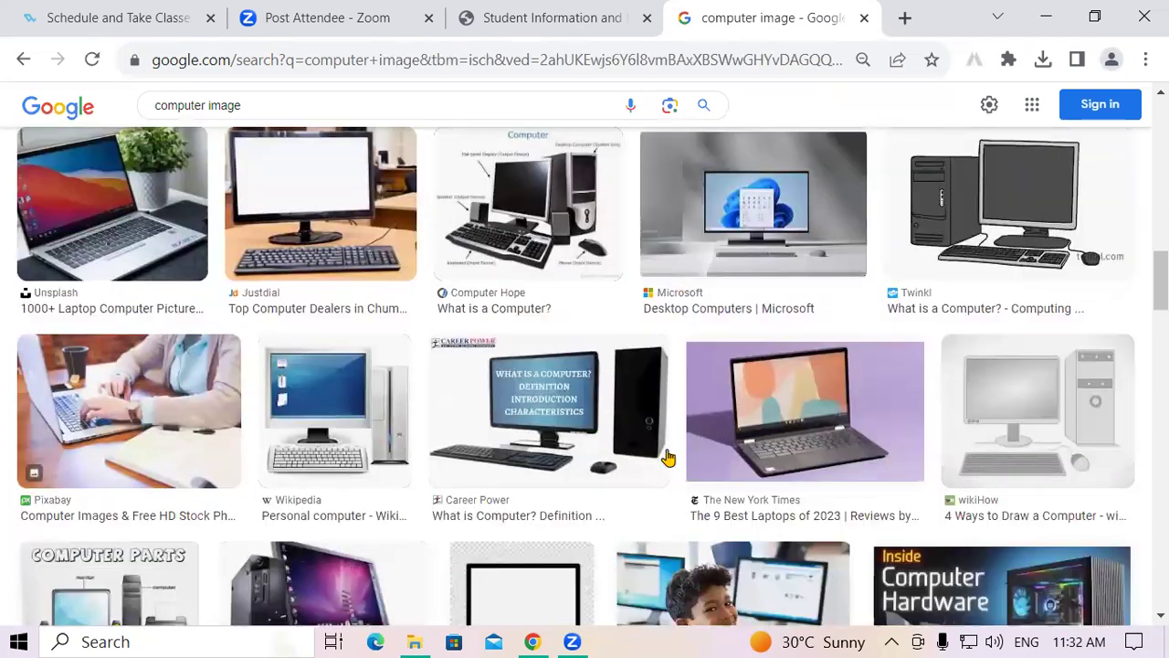
scroll(672, 457, up, 7)
scroll(363, 137, up, 2)
Step: Extend the image search to "computer image banner" and preview the Institute Banner Design result for a computer coaching center
click(281, 108)
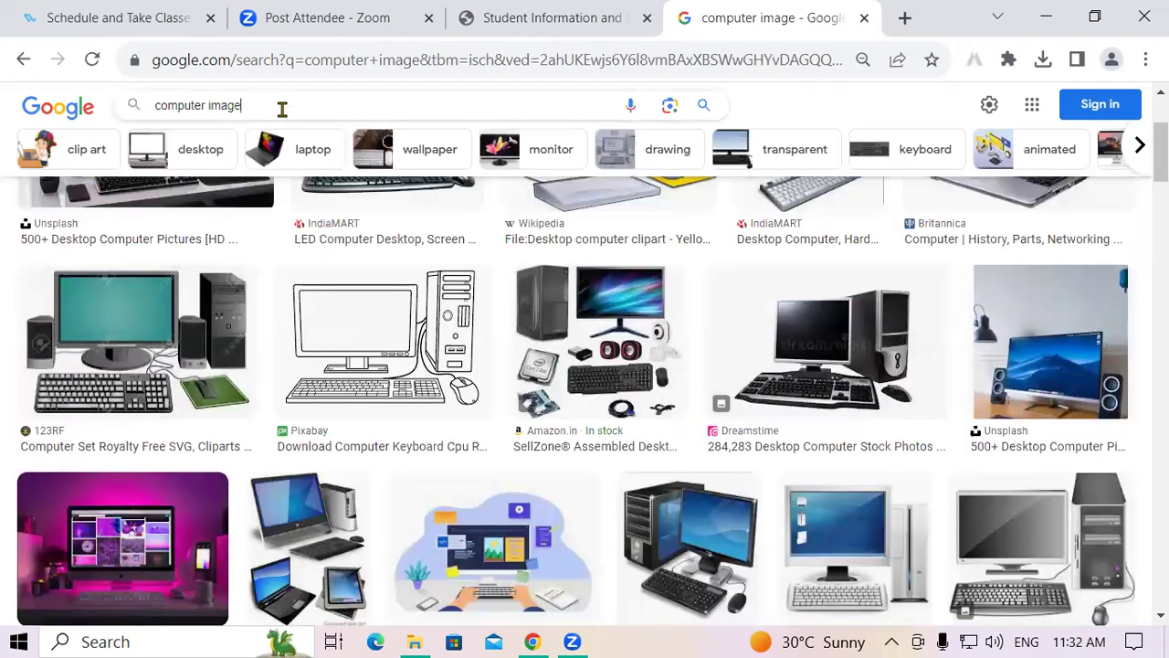
text(banner)
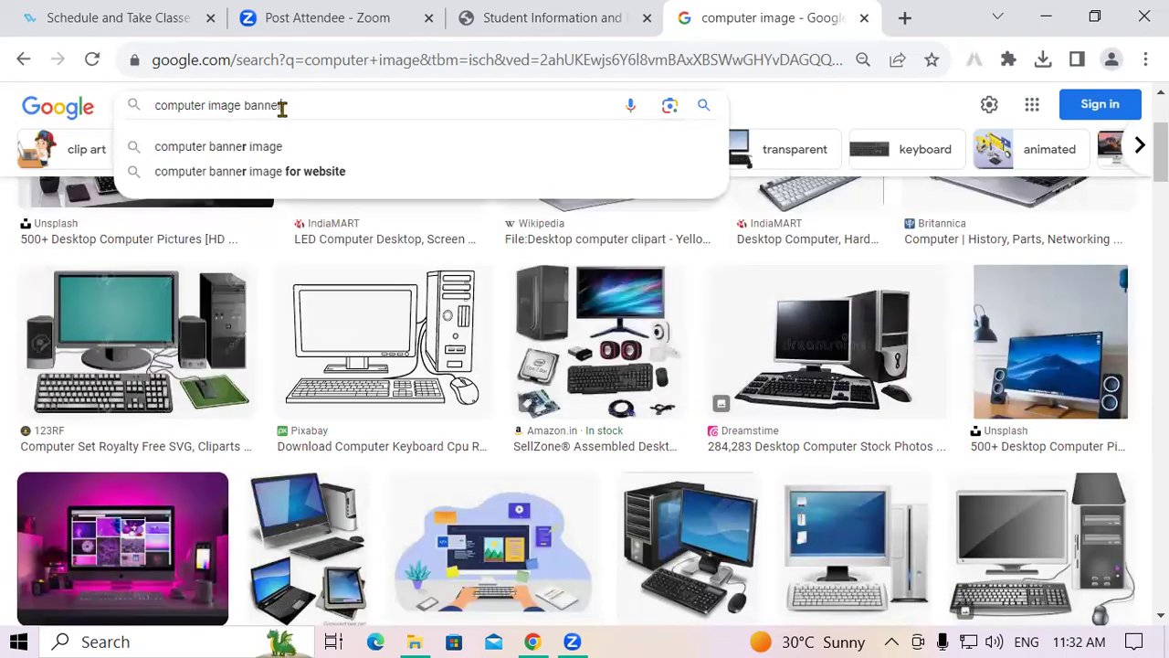
key(Return)
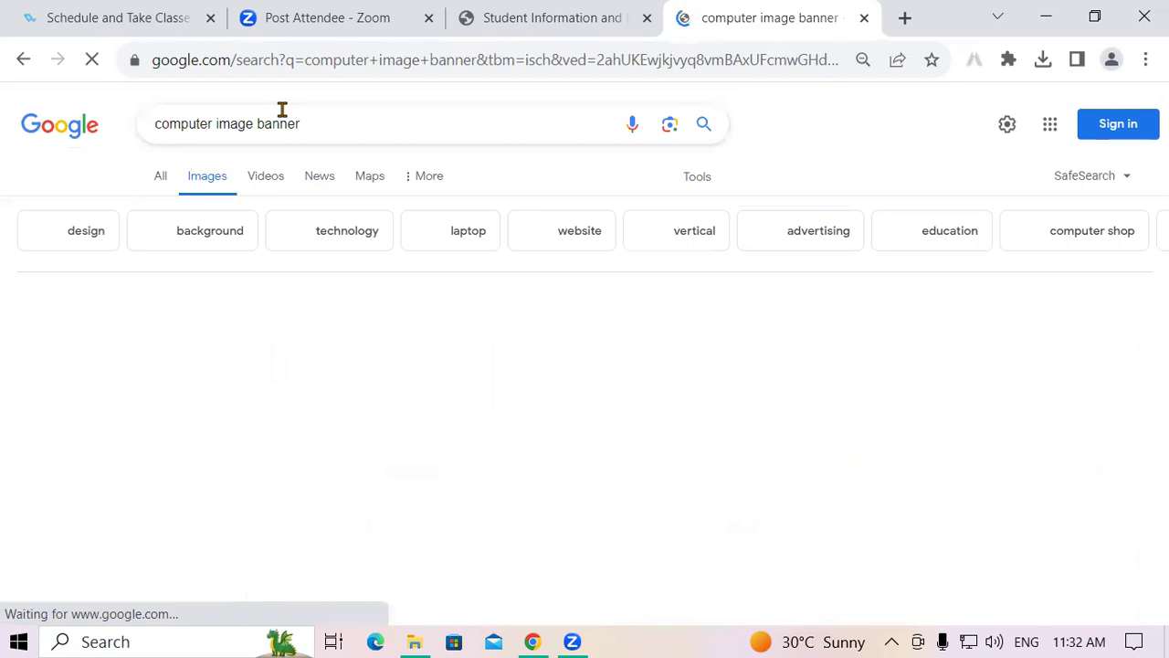
scroll(385, 294, down, 5)
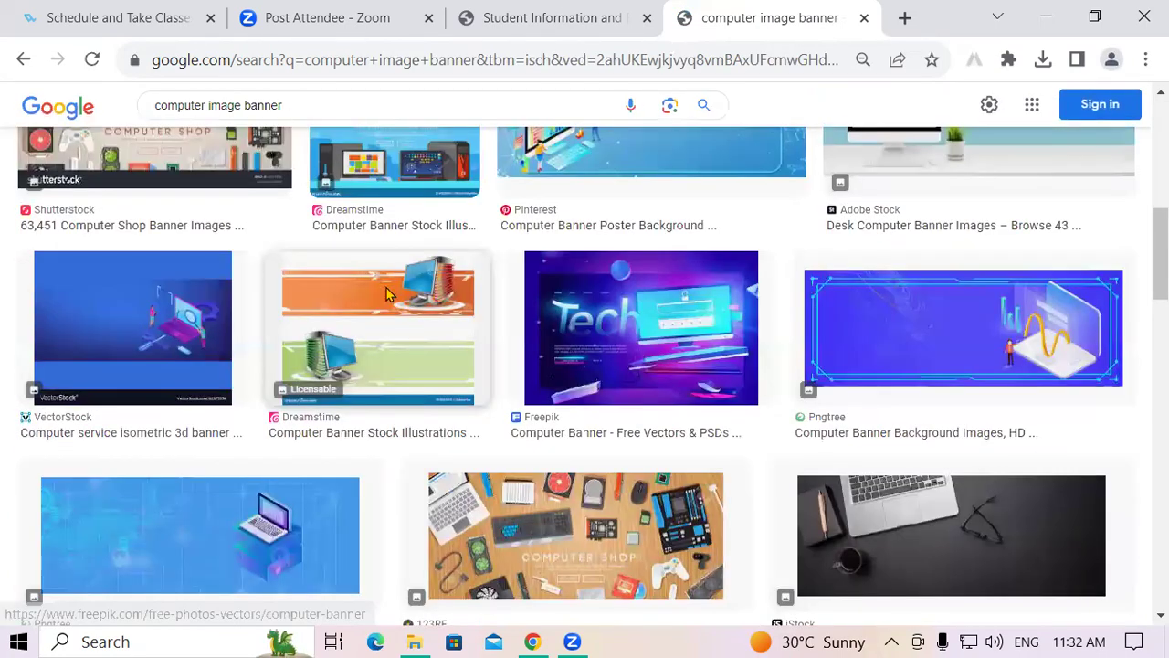
scroll(385, 294, down, 7)
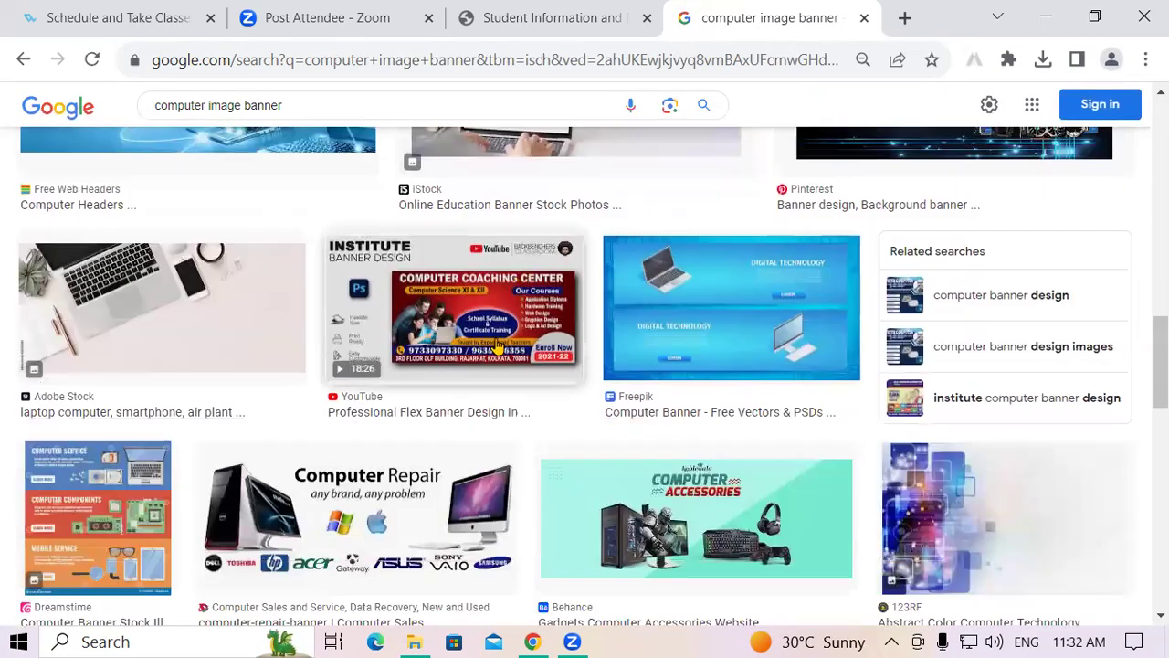
click(497, 343)
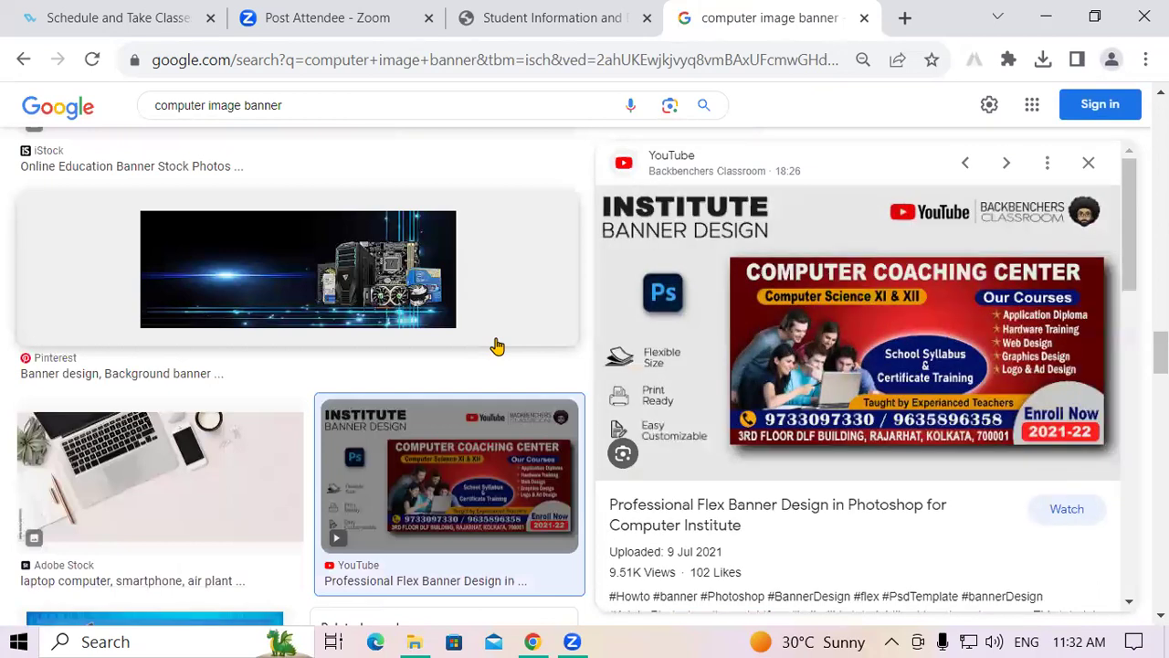
Step: Save the previewed banner as a JPEG image named maxresdefault (2) in the ccc data folder inside SLIDE IMAGE
right_click(926, 331)
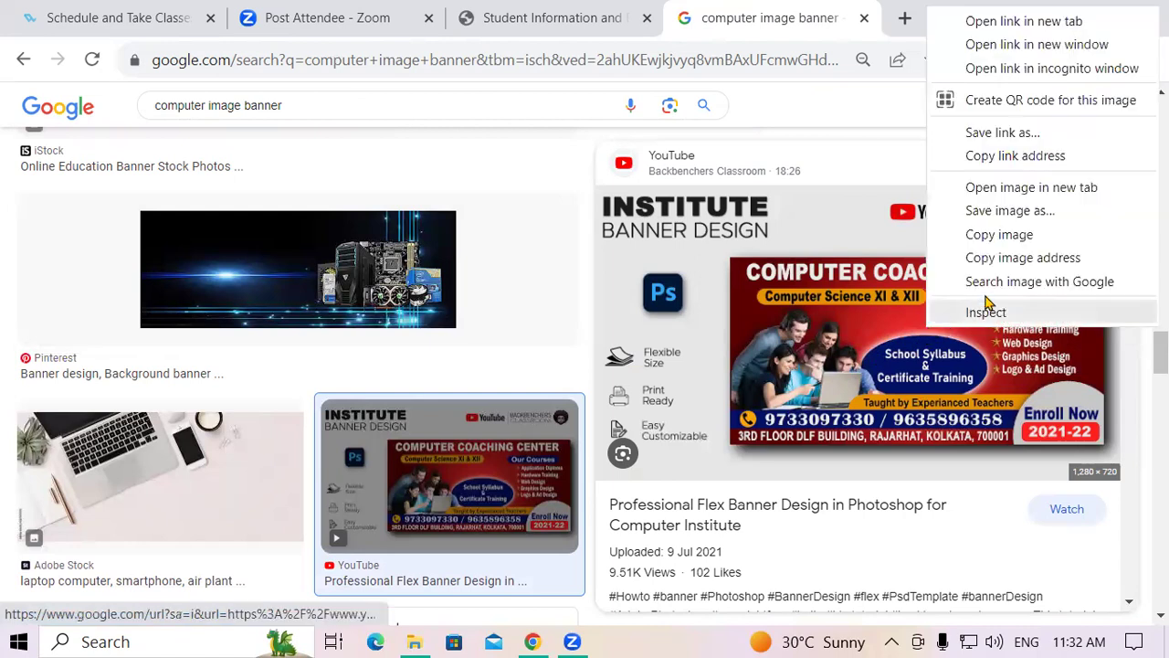
click(1009, 211)
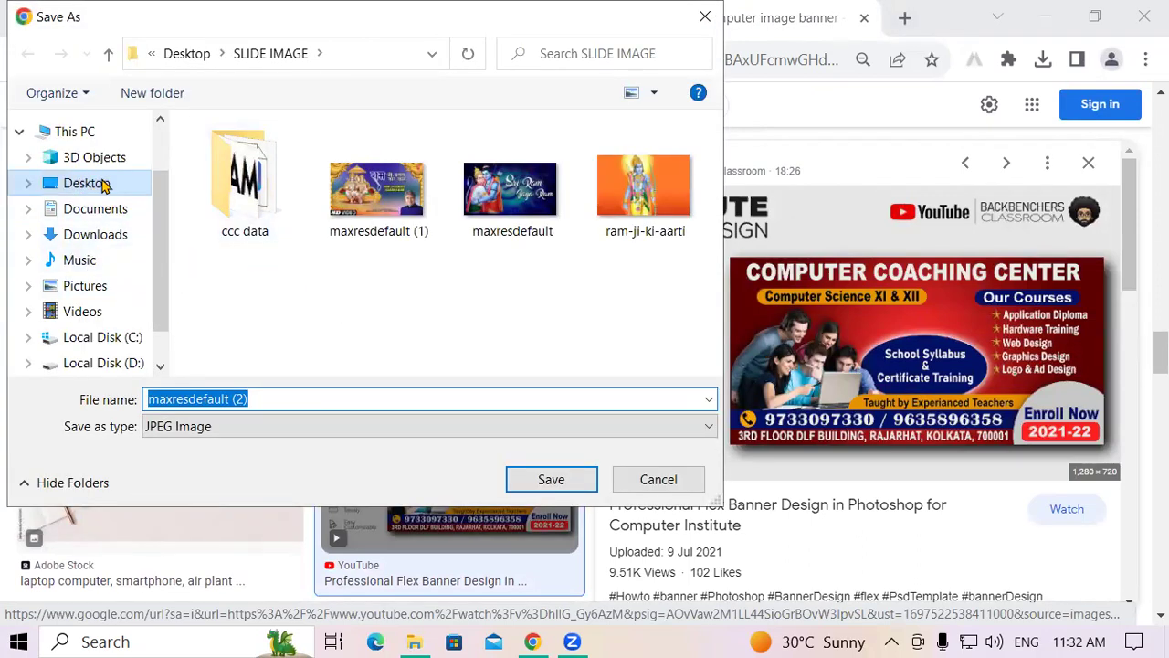
double_click(245, 183)
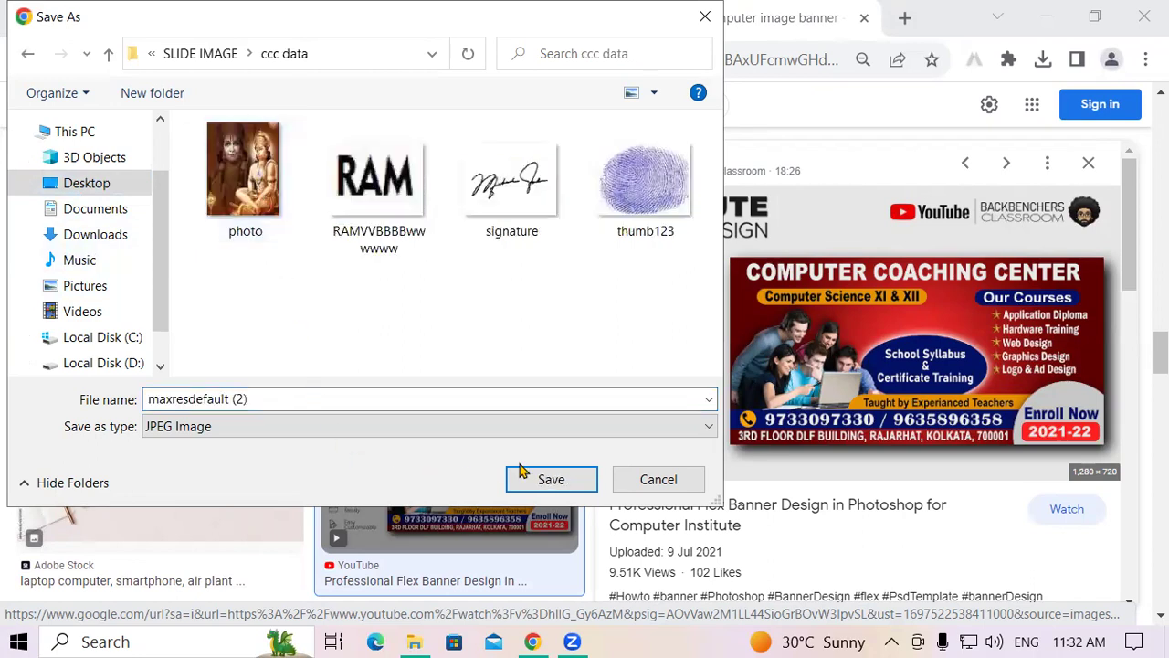
click(548, 479)
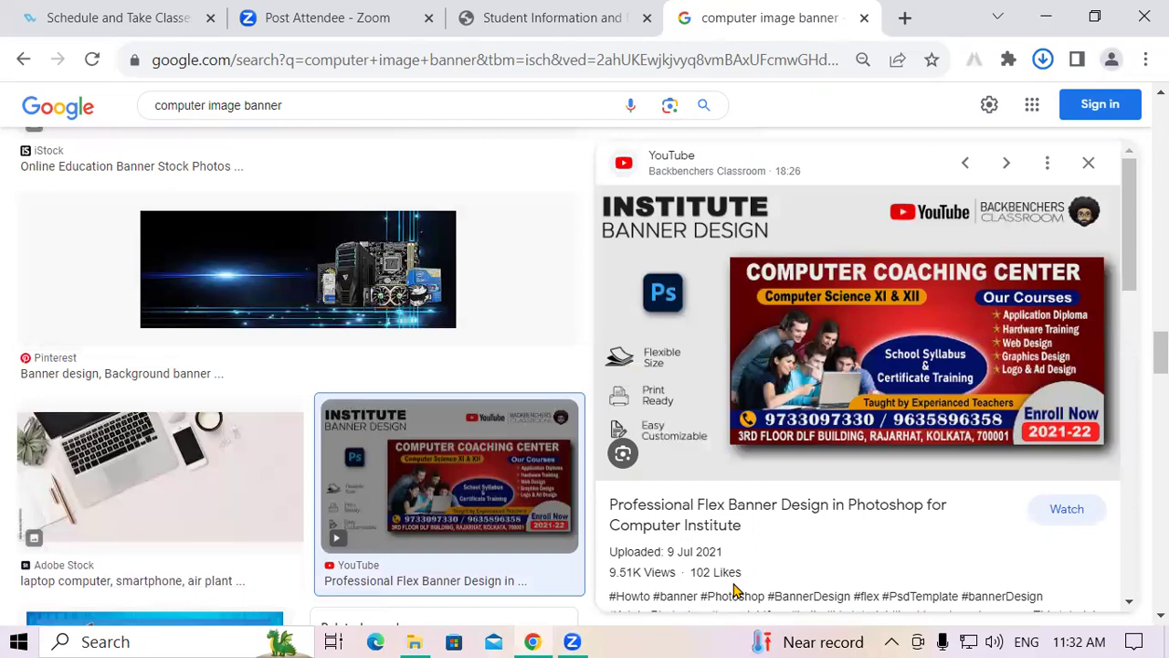
Step: Launch Paint and enlarge the blank canvas to about 1161 × 433 px
key(super+r)
key(Return)
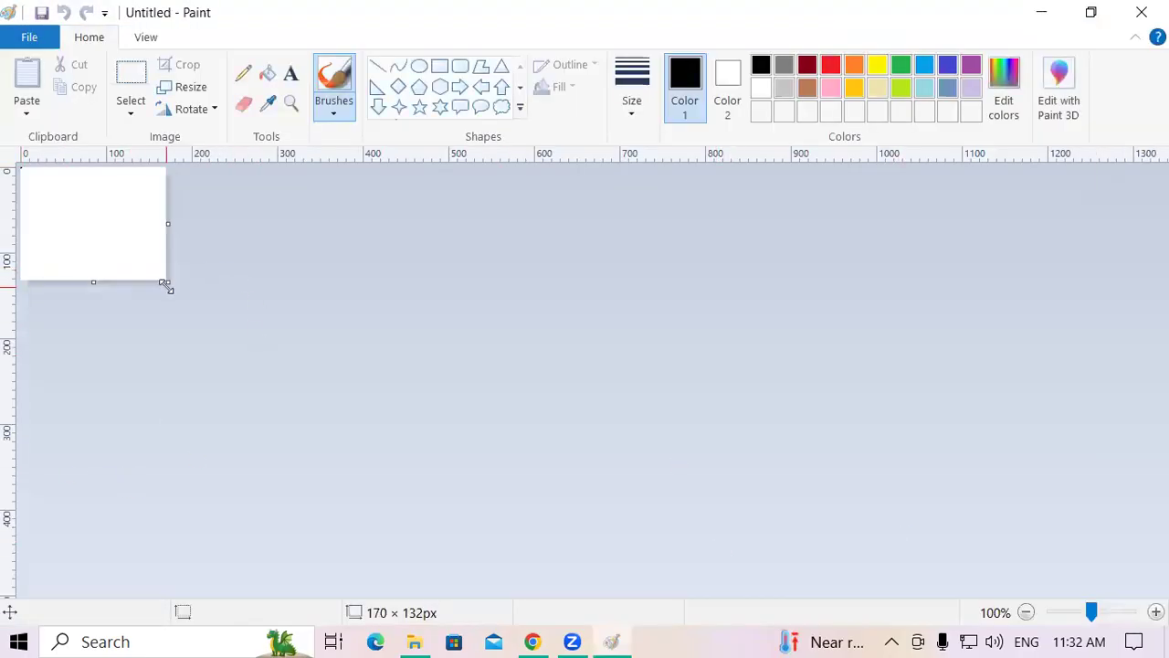
drag(166, 285, 1015, 538)
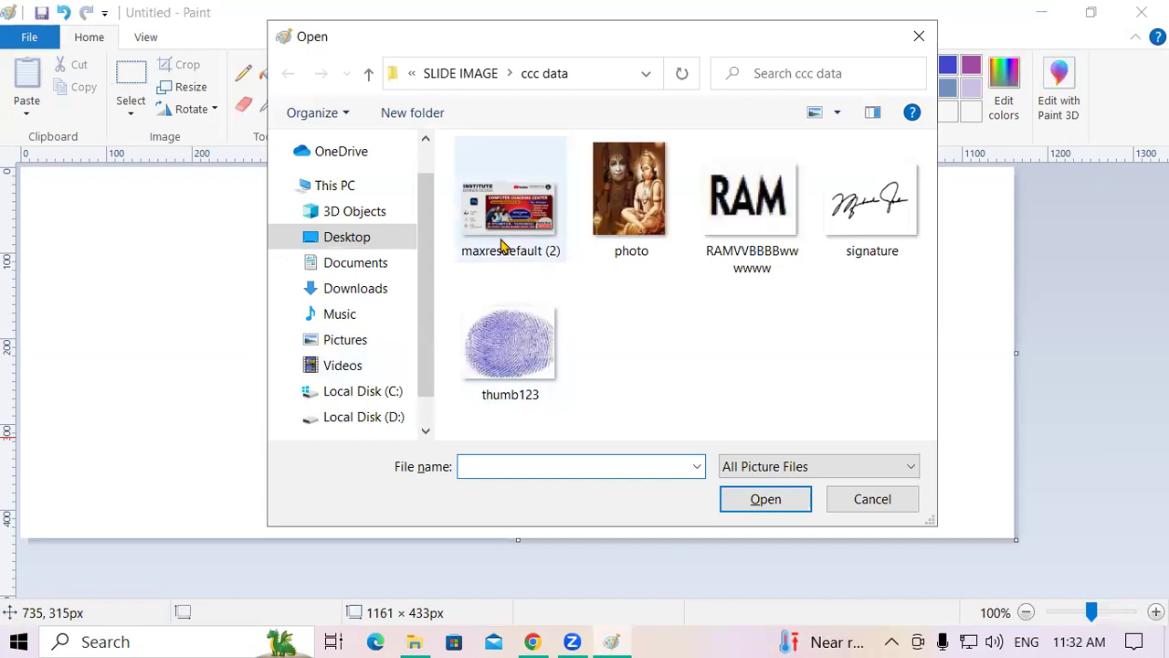
Step: Open the picture maxresdefault (2) from the ccc data folder
click(505, 224)
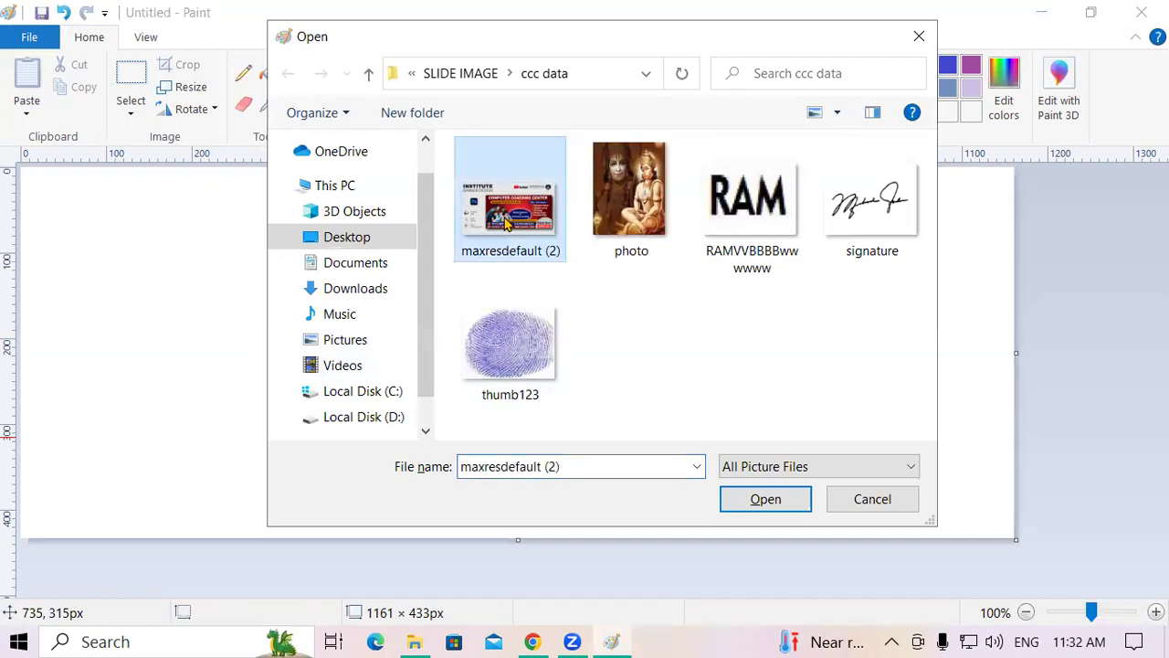
click(764, 498)
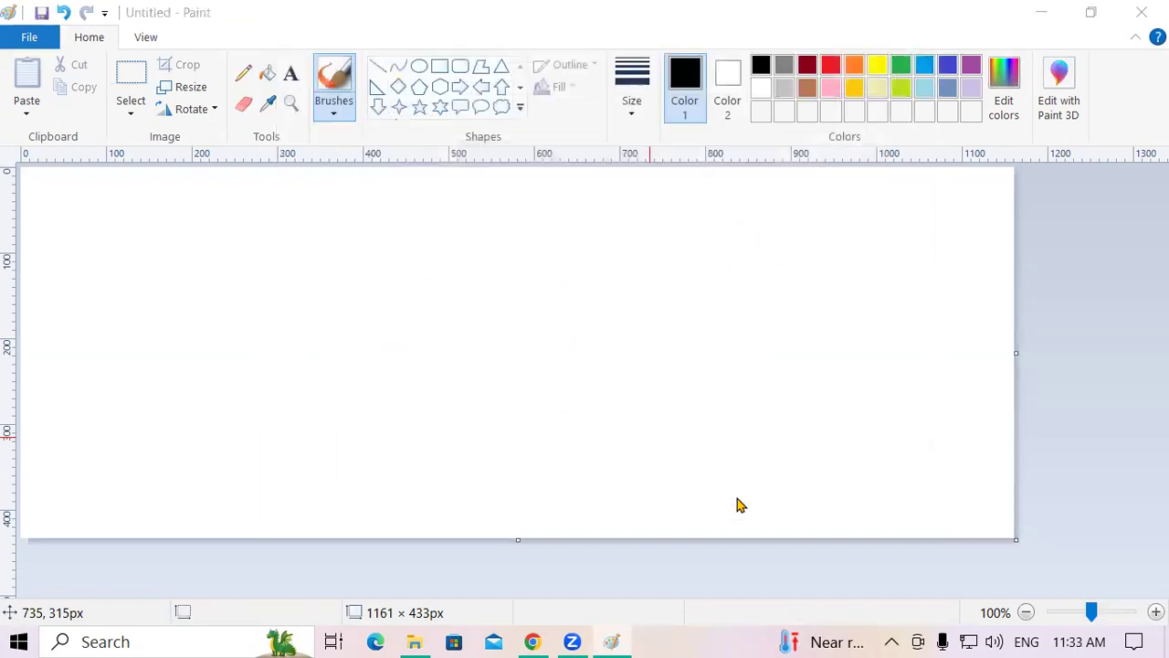
click(650, 328)
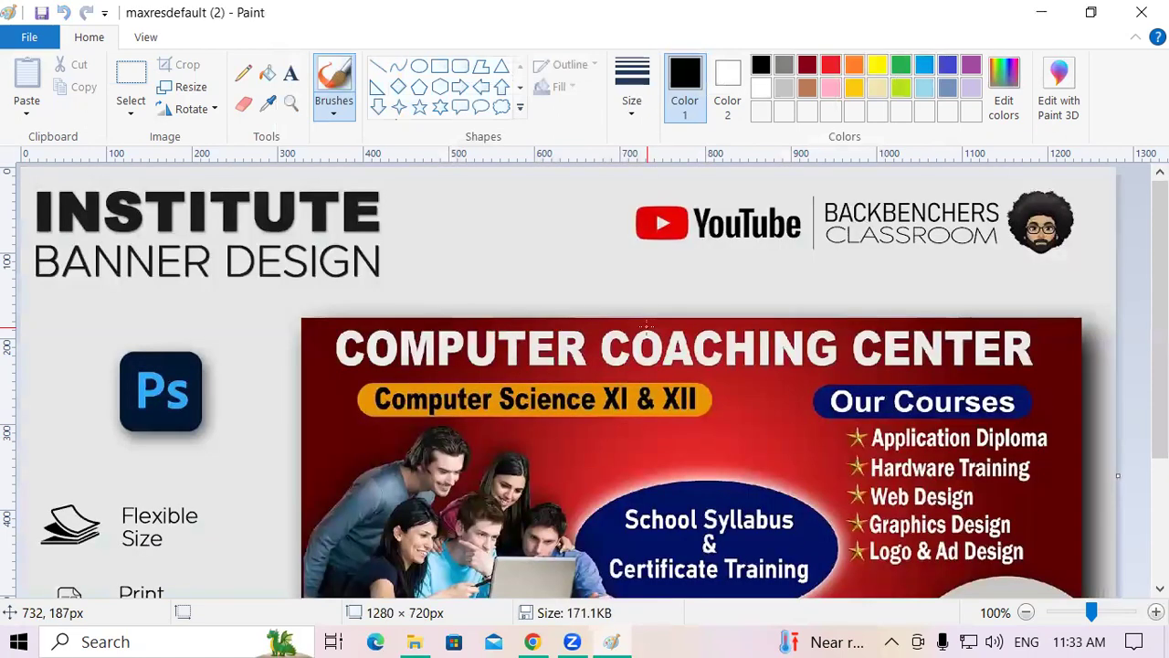
scroll(646, 326, down, 3)
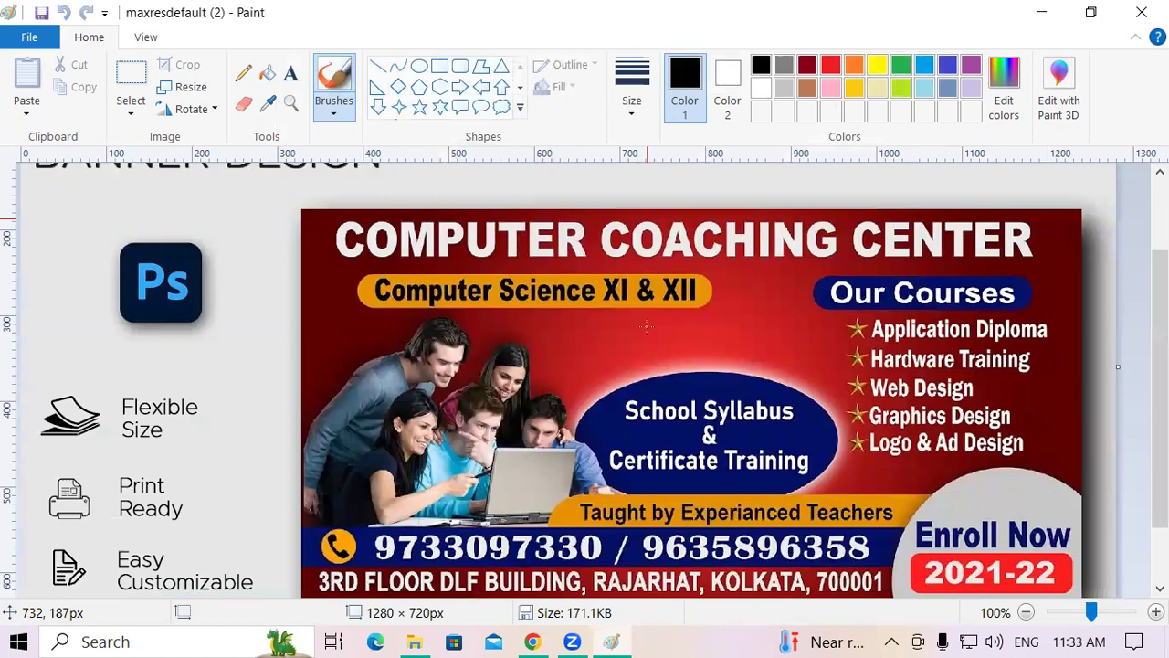
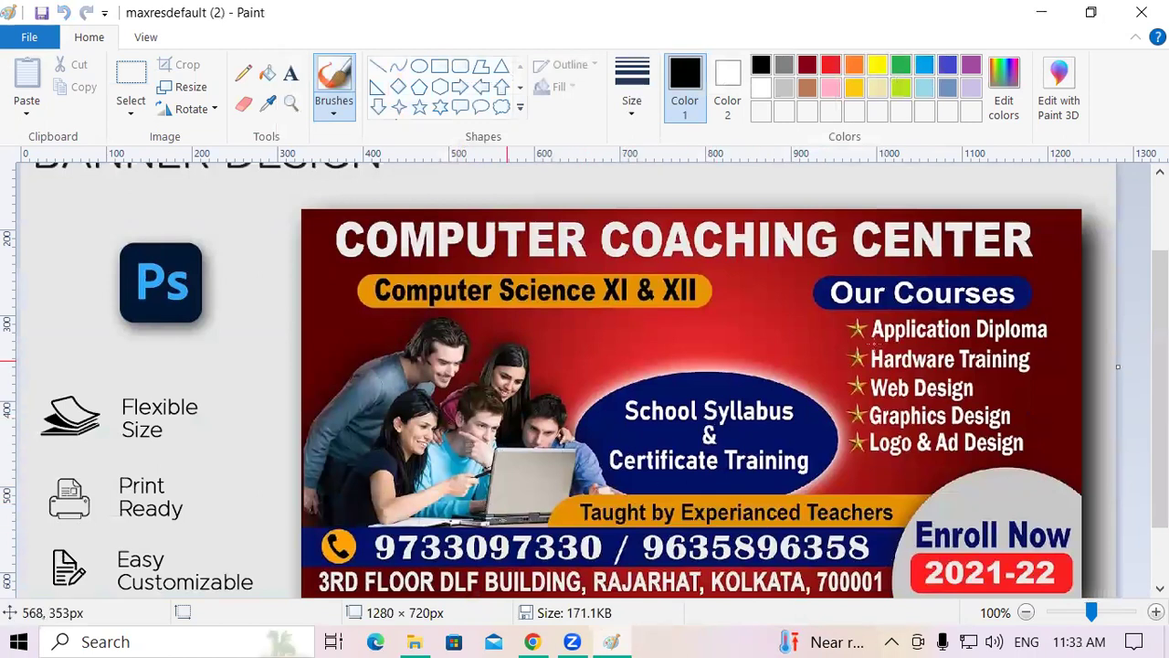
Step: Crop the banner to a rectangular selection of about 831 × 65 px around the COMPUTER COACHING CENTER heading
click(133, 78)
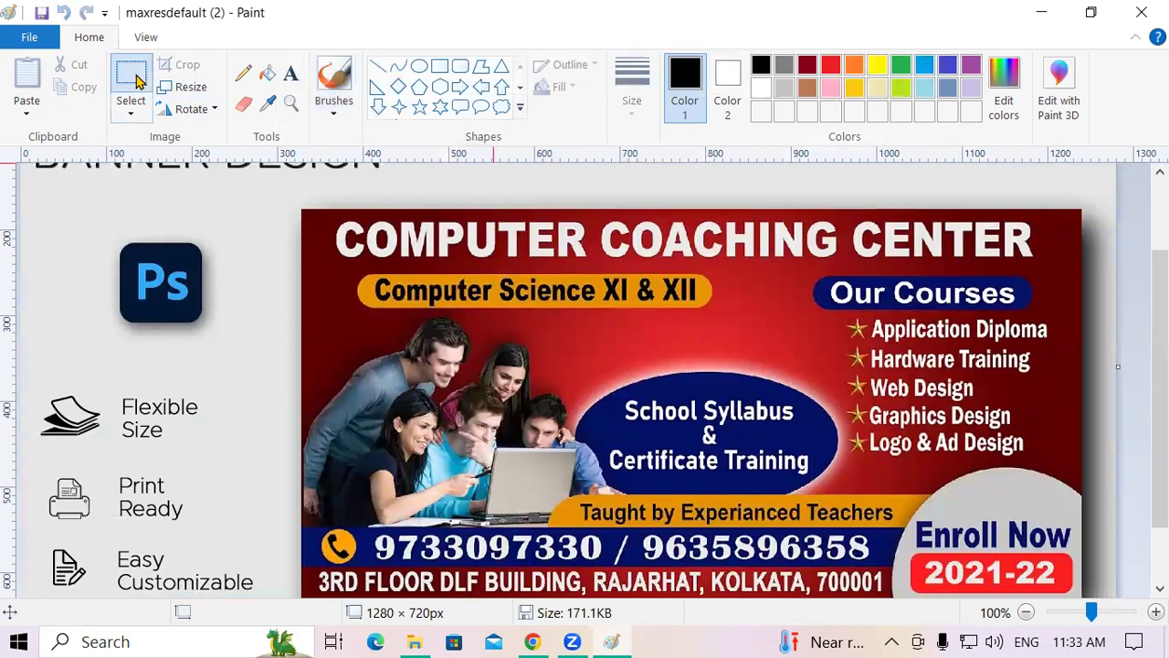
click(131, 113)
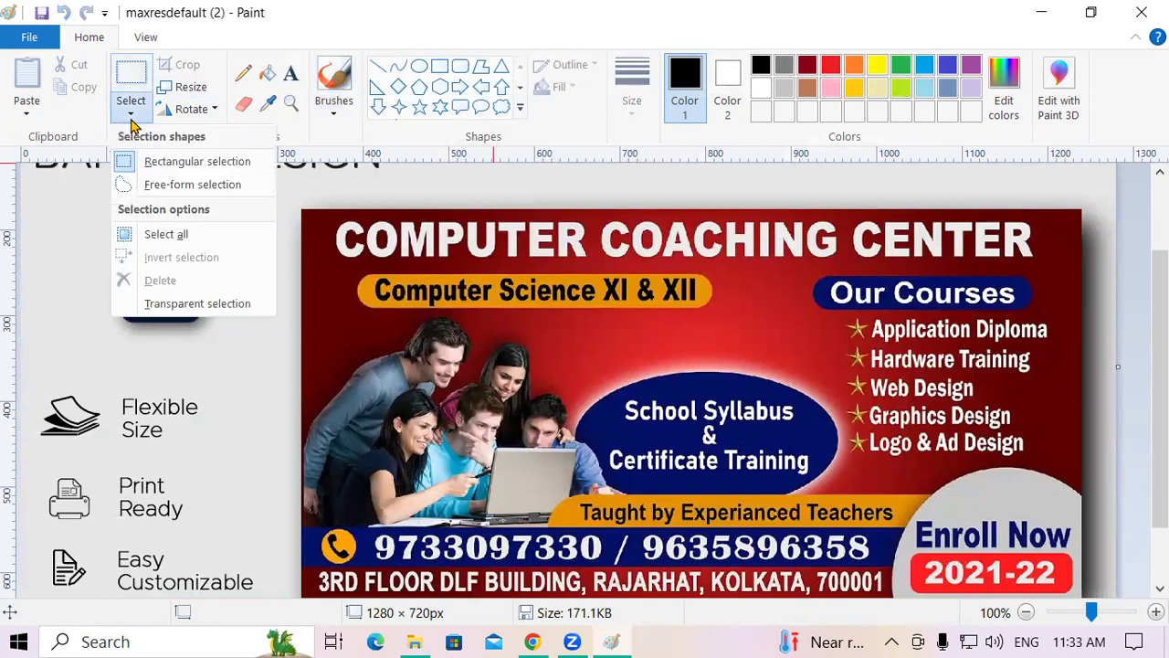
click(145, 168)
drag(331, 216, 1042, 266)
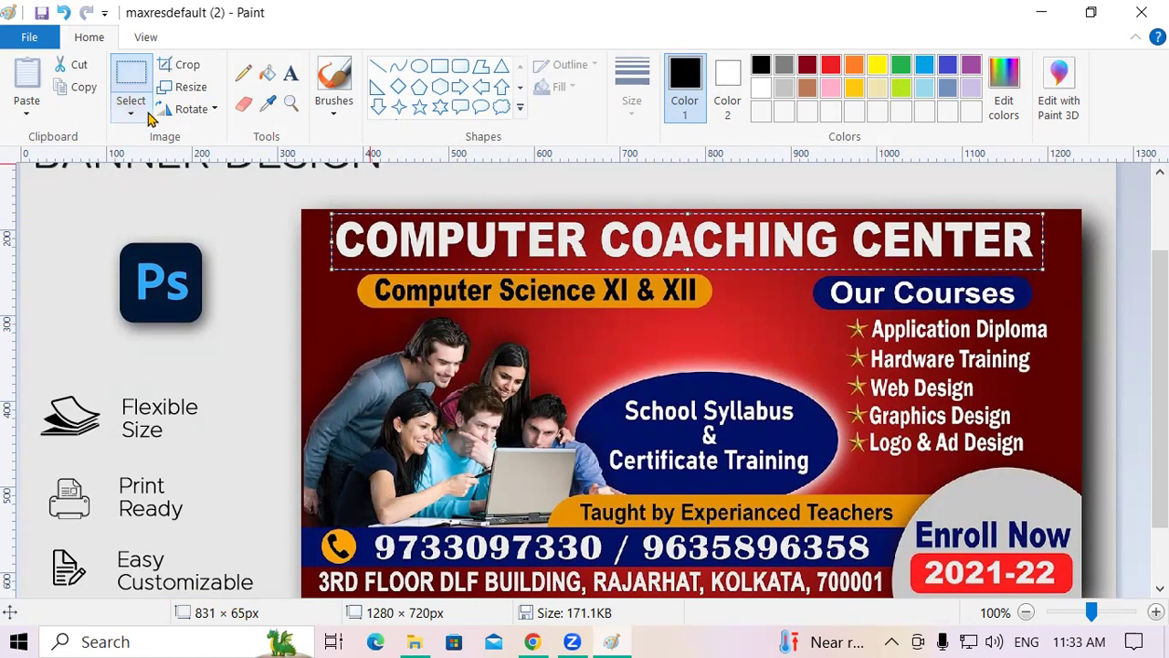
click(183, 71)
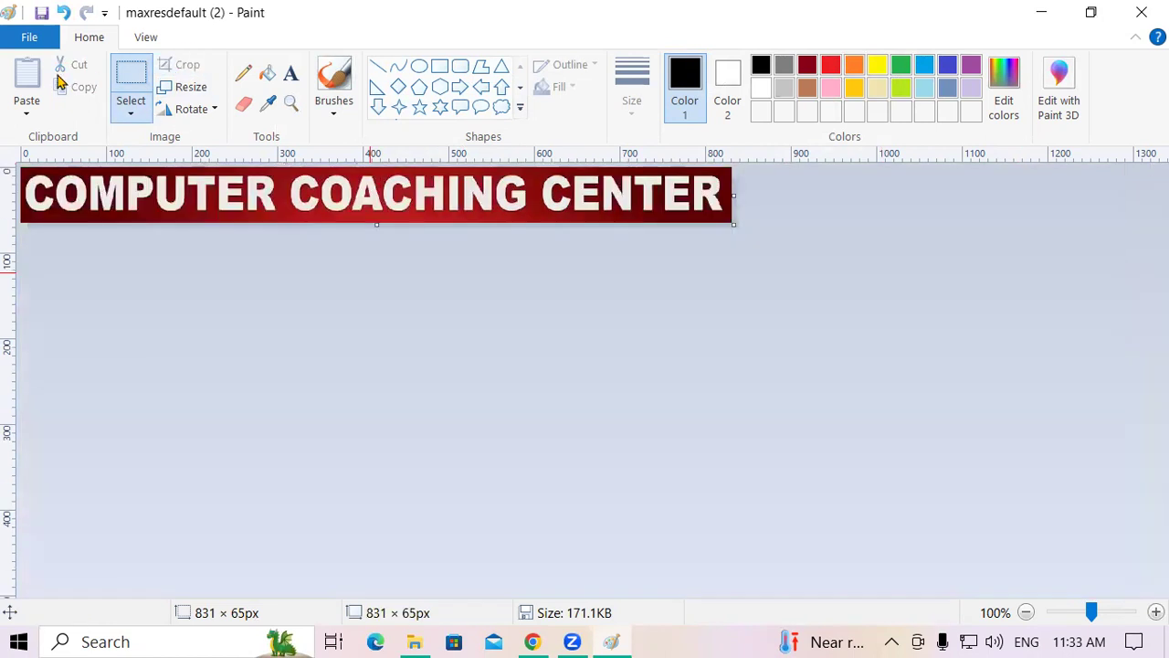
Step: Save the cropped heading as a separate JPEG picture named rrrrrr in the Music folder
click(46, 44)
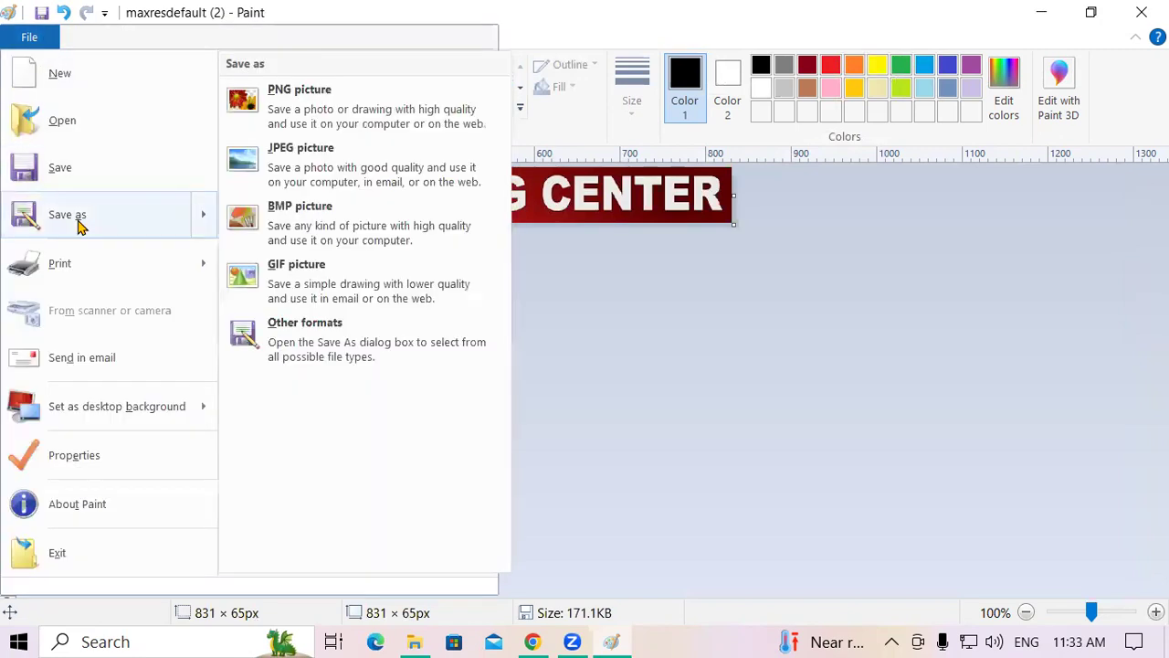
click(79, 218)
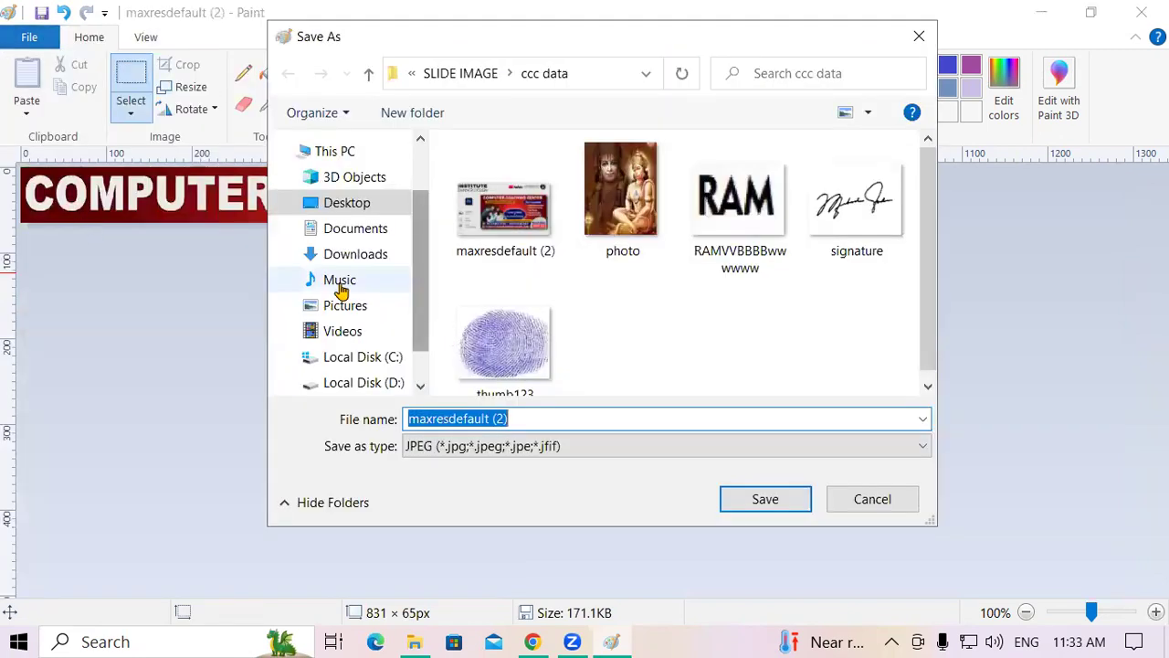
click(310, 283)
click(537, 418)
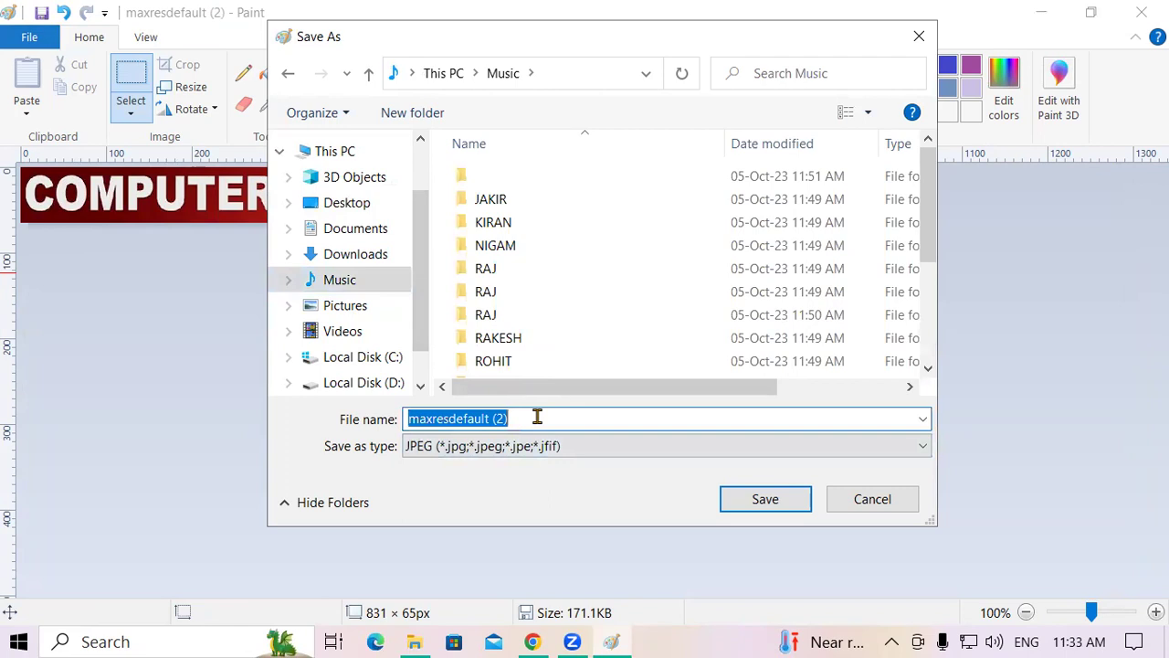
text(nnnn)
click(760, 499)
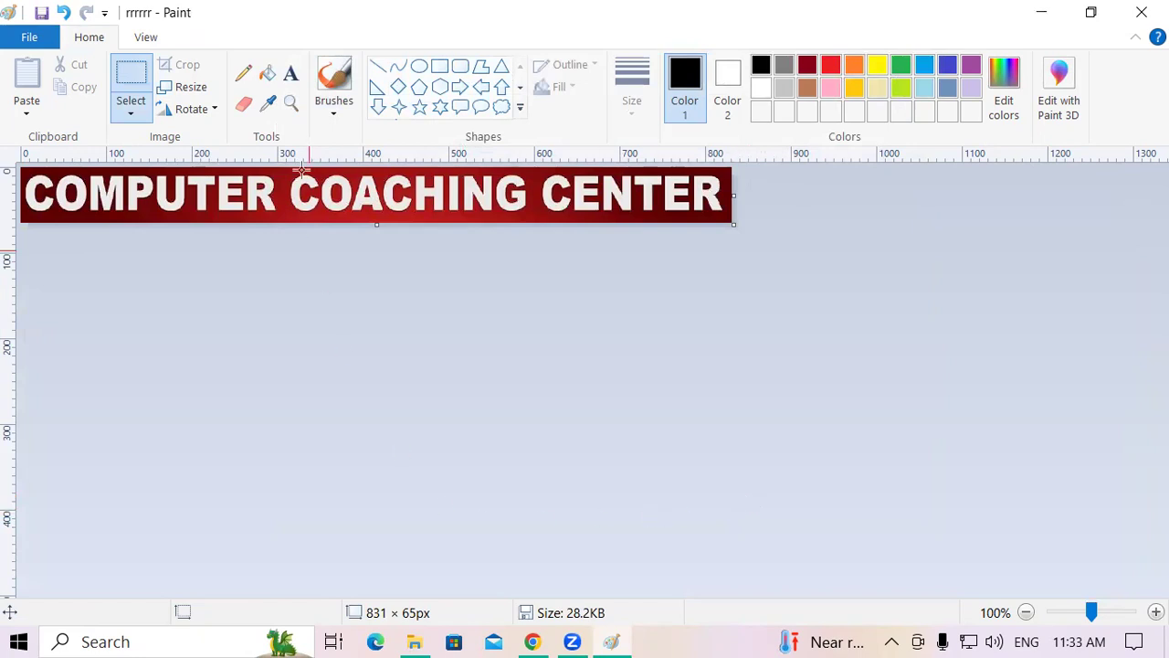
Step: Rotate the heading picture 90° right, 90° left and 180°
click(201, 110)
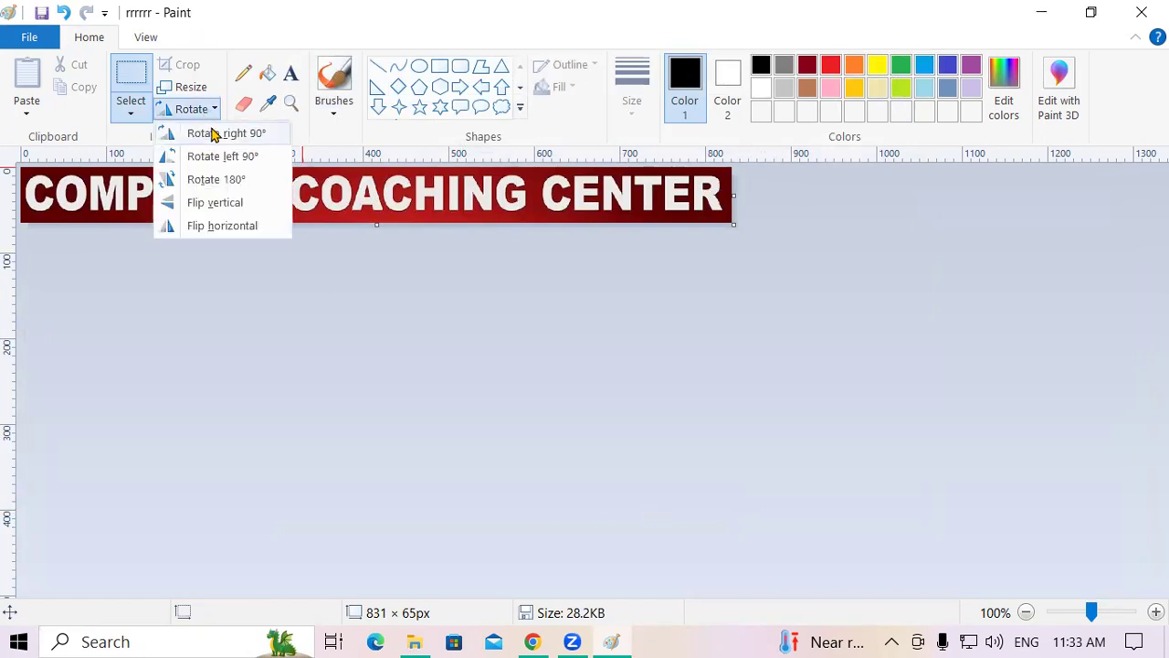
click(210, 133)
click(202, 111)
click(202, 155)
click(199, 110)
click(222, 177)
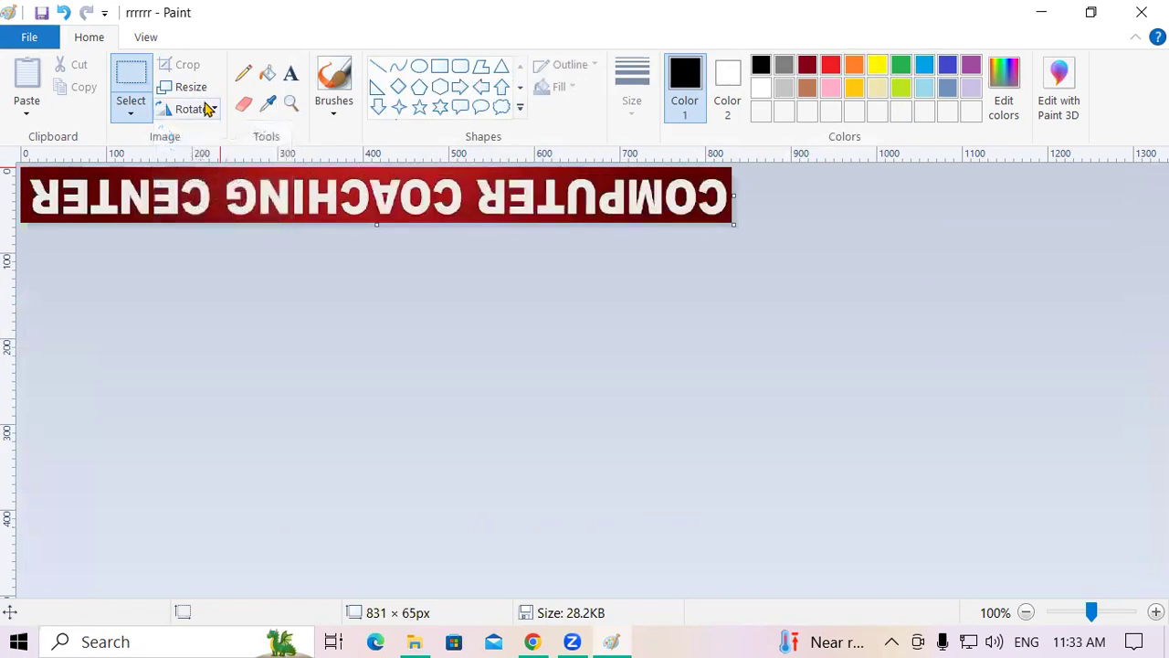
Step: Flip the heading picture vertically and horizontally
click(196, 109)
click(214, 202)
click(203, 111)
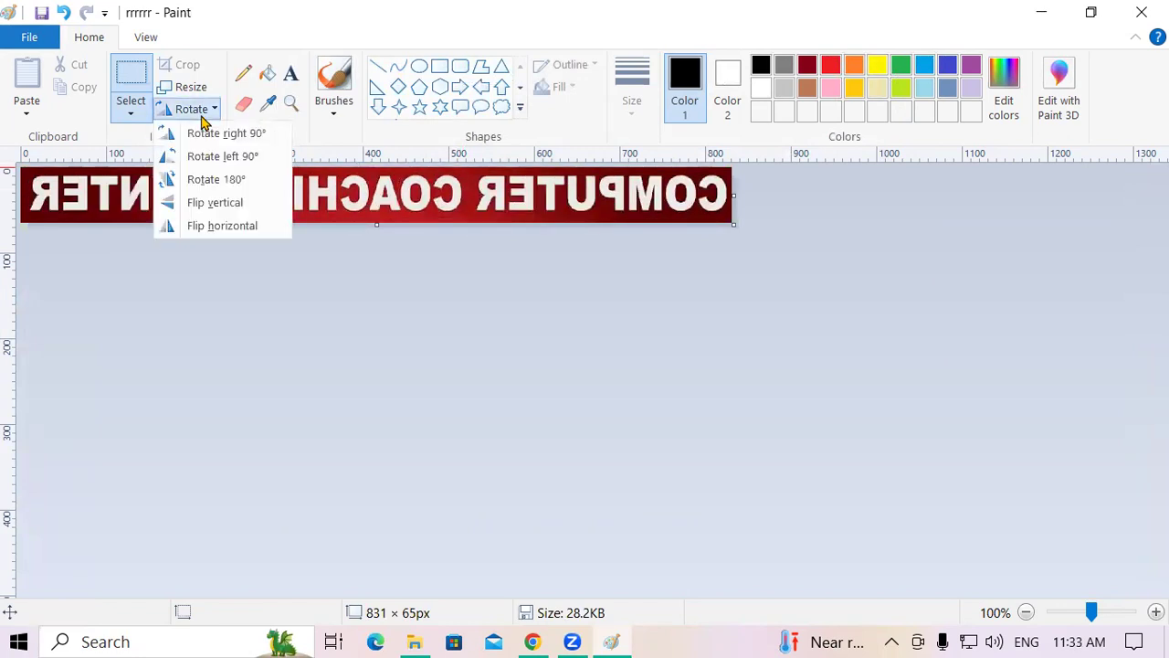
click(226, 224)
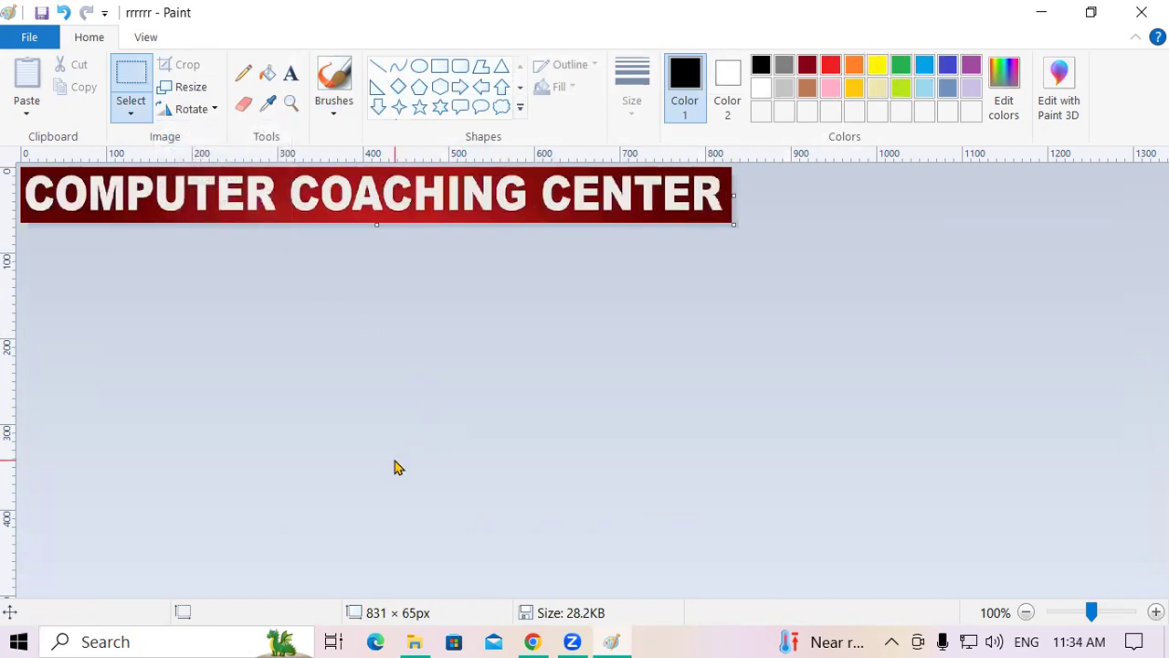
Step: Browse the Documents, Downloads and Pictures folders for a picture to open
key(ctrl+o)
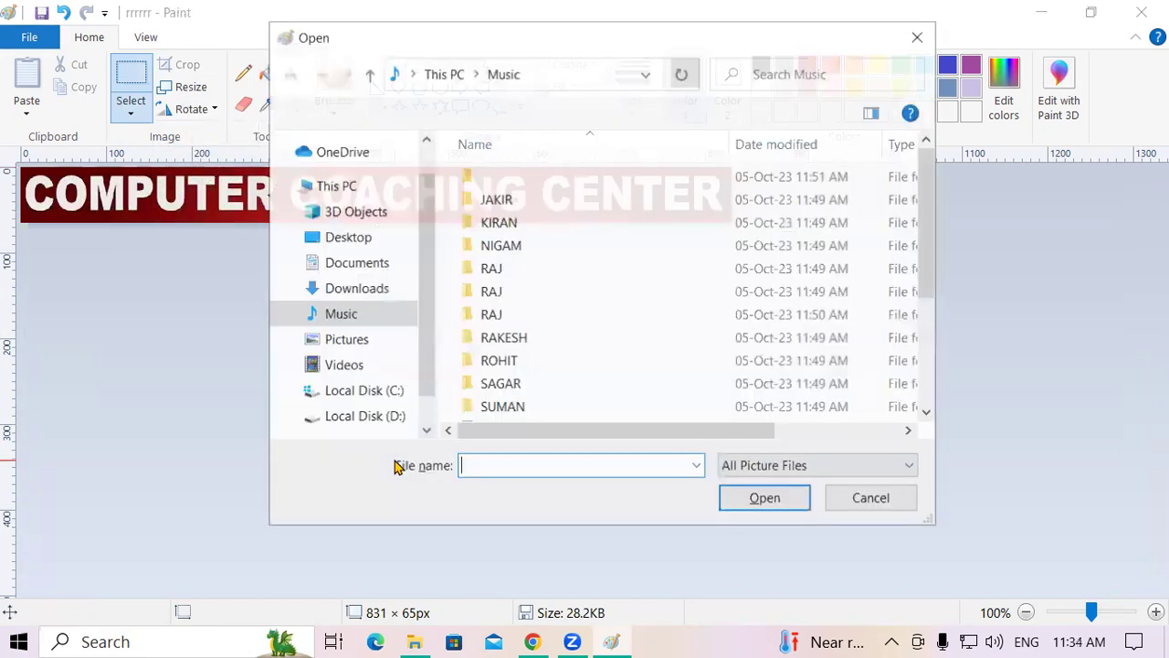
click(365, 267)
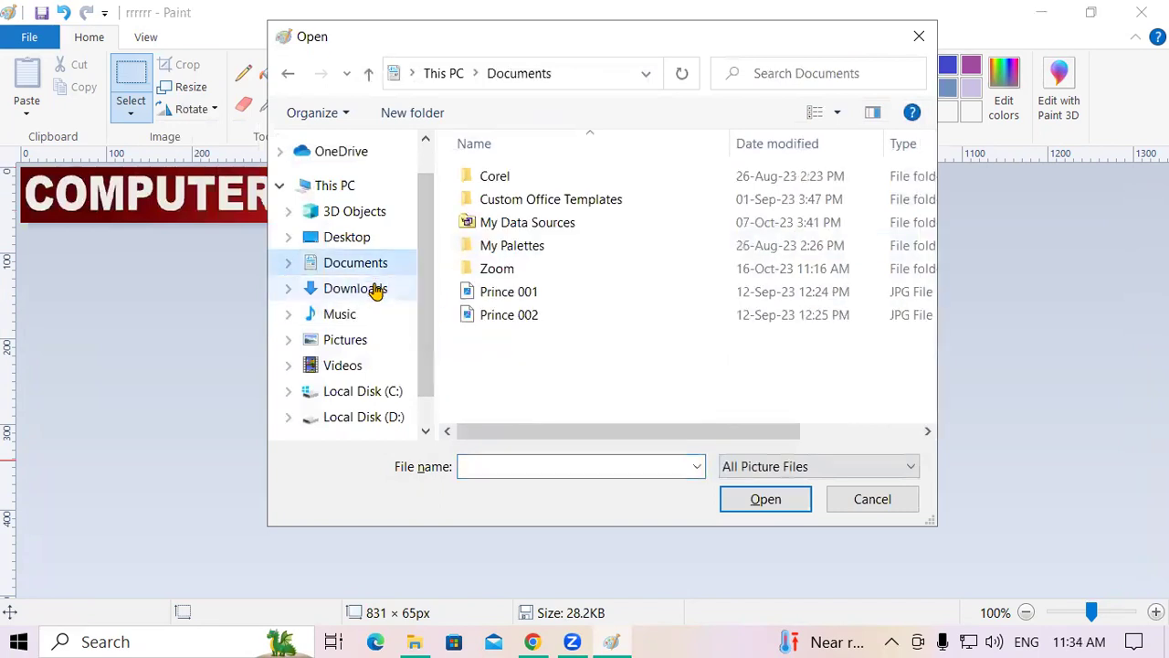
click(373, 287)
scroll(426, 333, down, 1)
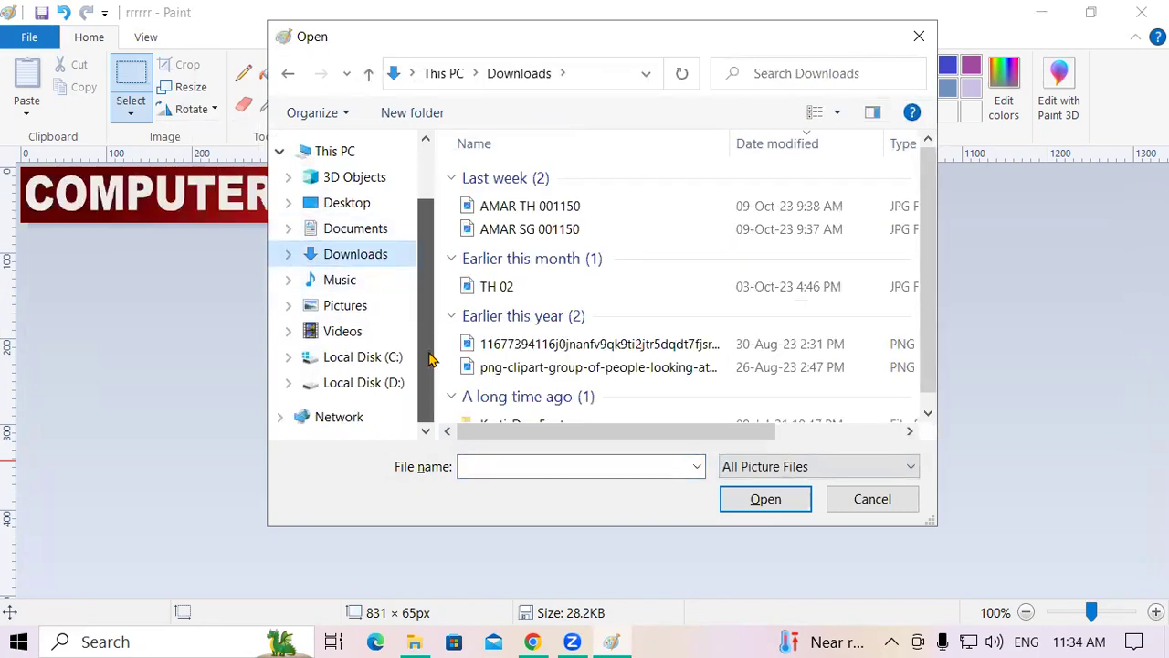
click(352, 305)
double_click(856, 347)
click(287, 73)
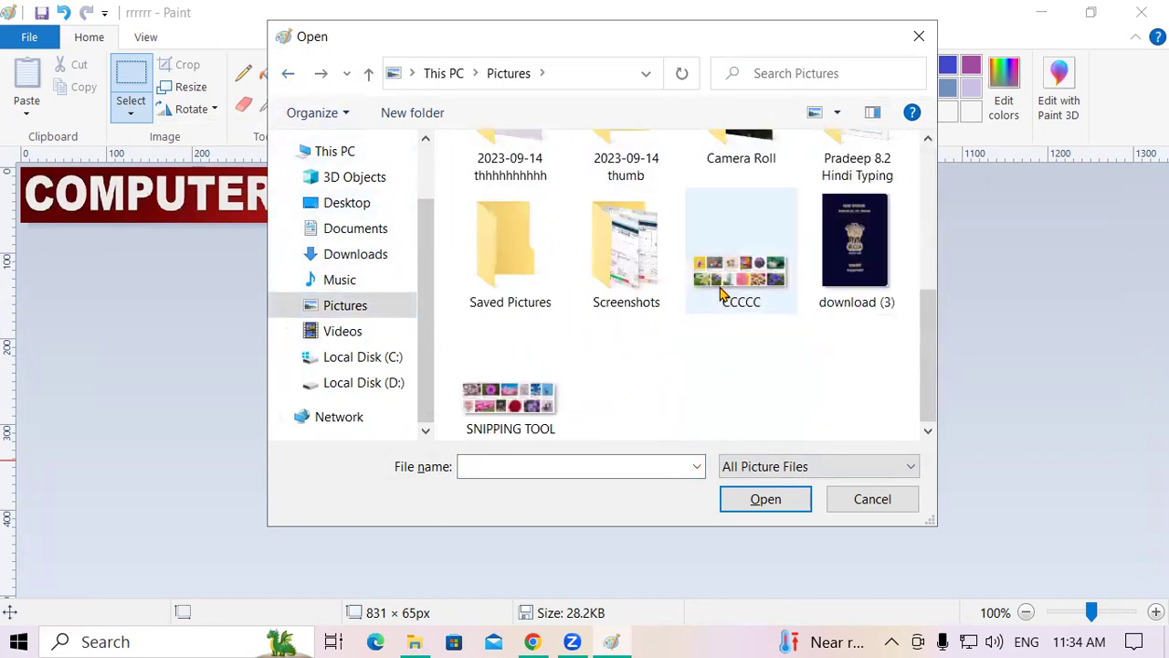
scroll(722, 297, up, 2)
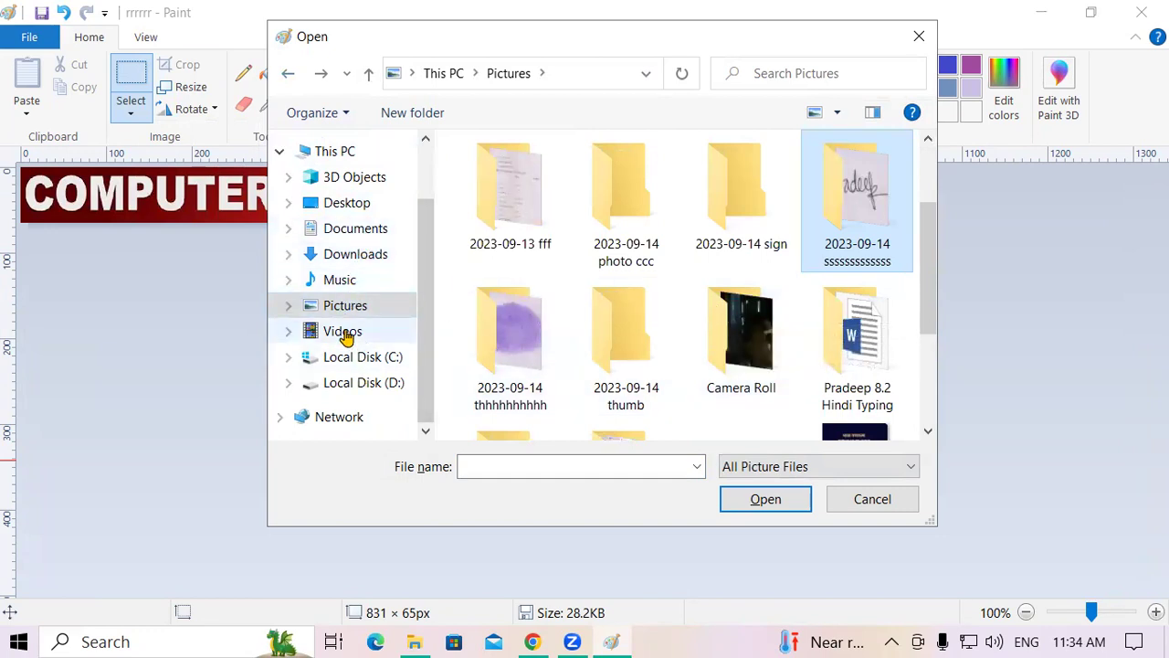
Step: Open the picture photo from the Desktop folder SLIDE IMAGE > ccc data, discarding the changes to rrrrrr
click(374, 201)
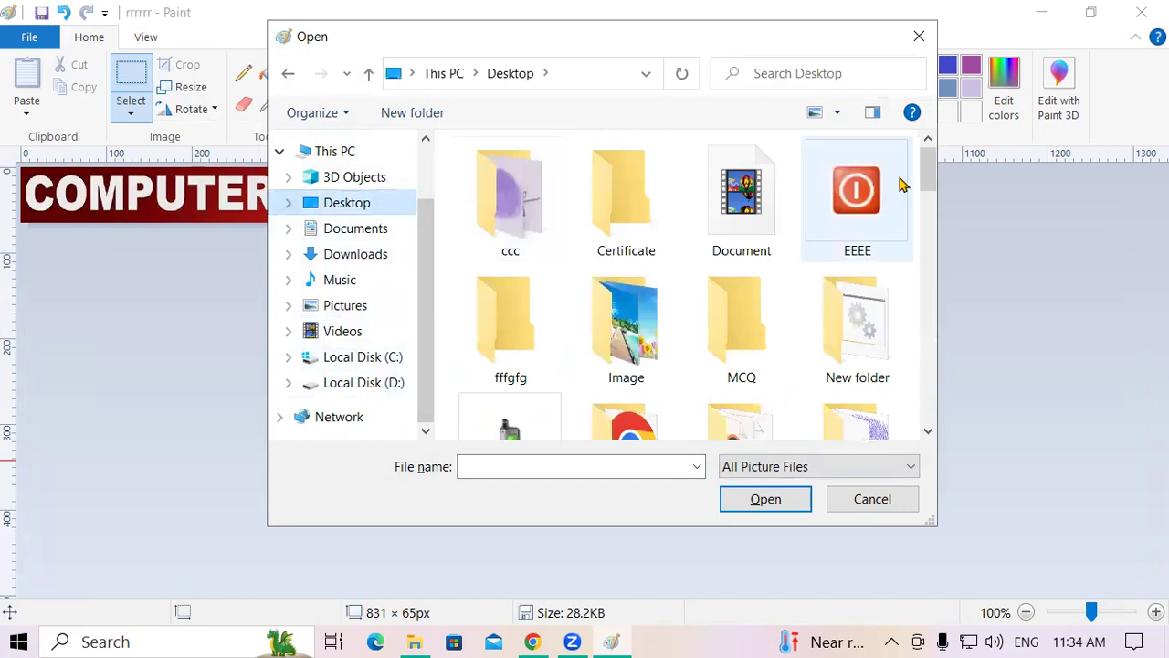
drag(932, 173, 931, 210)
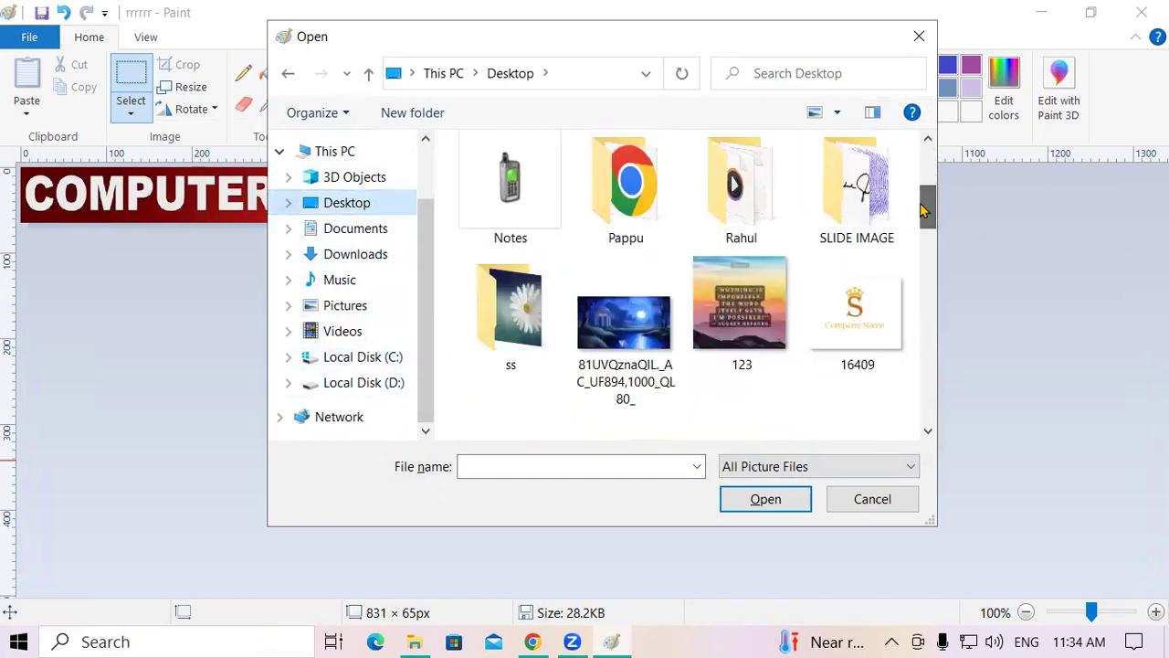
double_click(857, 196)
double_click(499, 222)
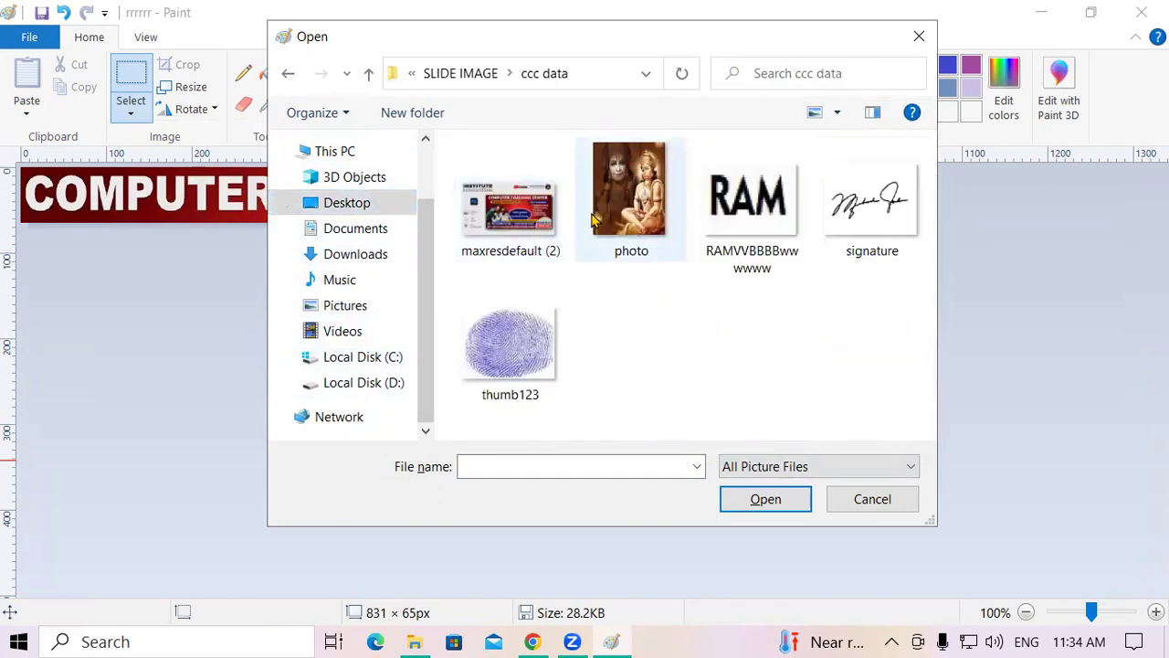
click(610, 197)
click(763, 497)
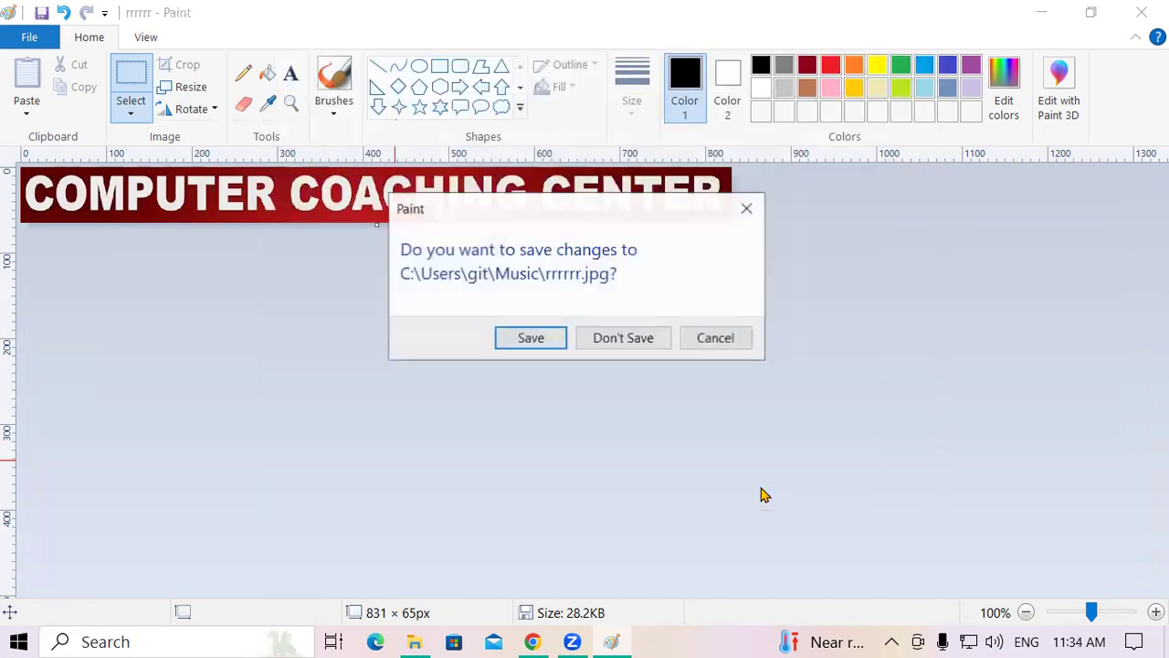
click(638, 340)
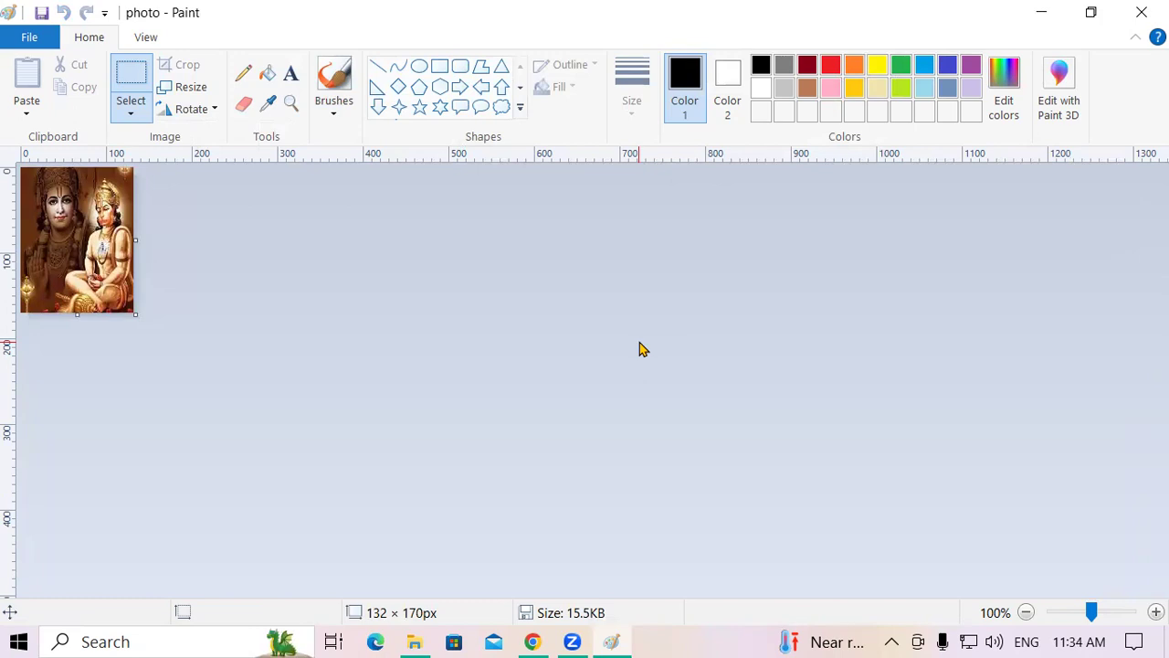
Step: Rotate the photo 90° left and 180°, and flip it vertically and horizontally
click(197, 109)
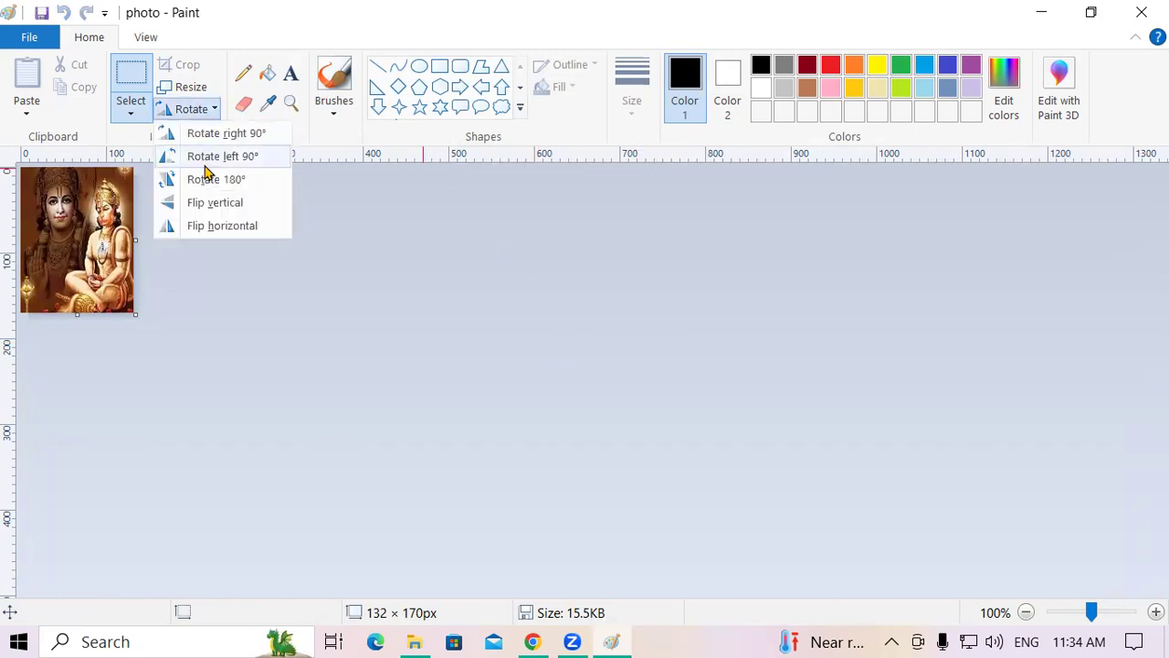
click(209, 156)
click(204, 113)
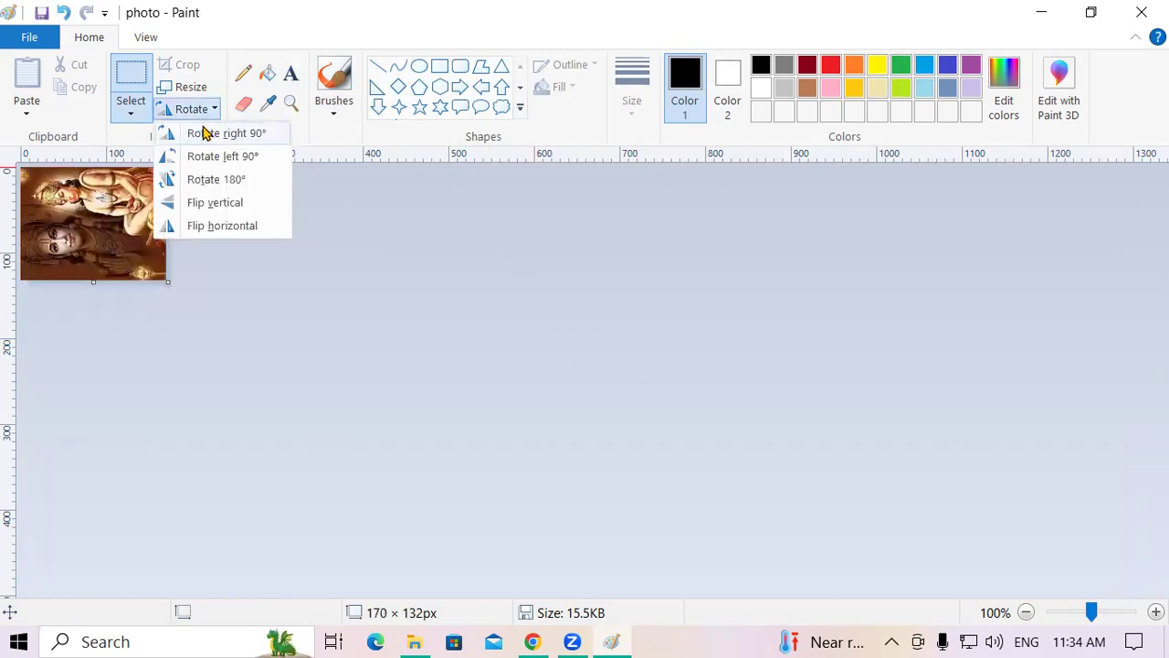
click(209, 179)
click(192, 110)
click(219, 203)
click(194, 110)
click(222, 226)
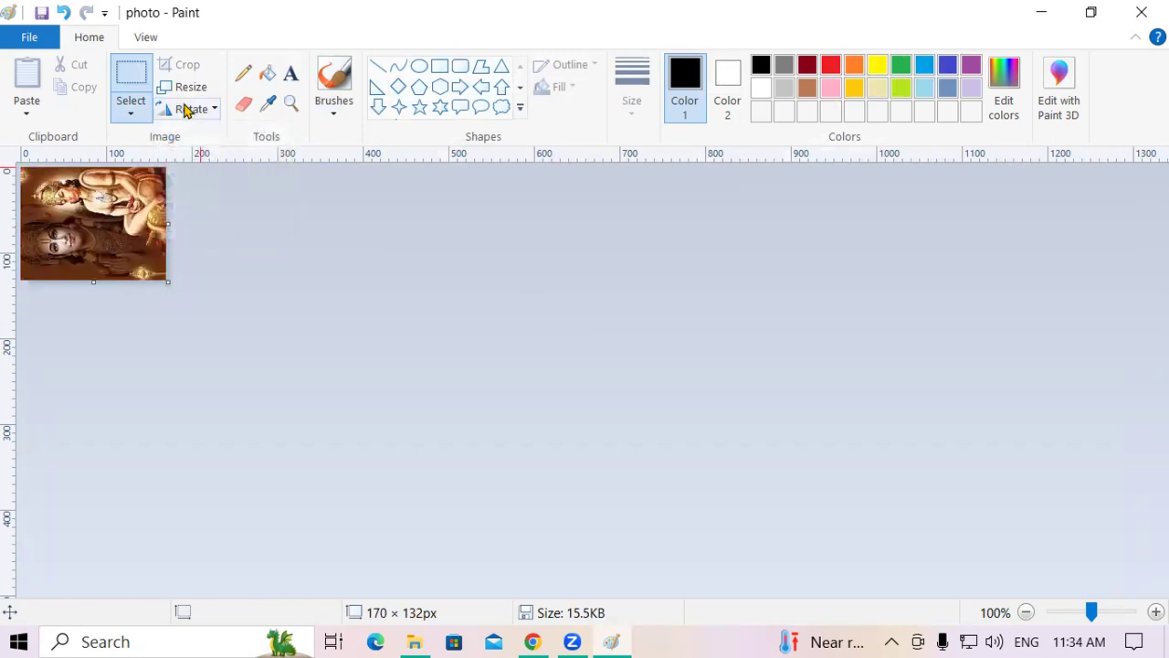
Step: Flip the photo horizontally and rotate it 90° right three times
click(192, 109)
click(222, 226)
click(196, 112)
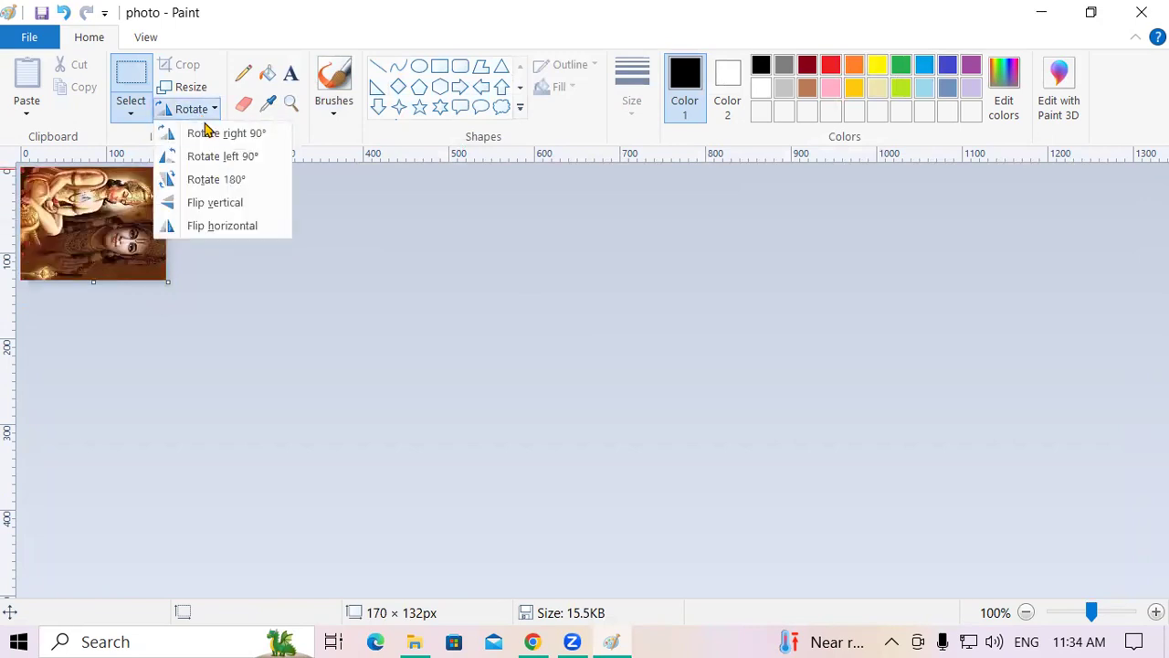
click(208, 132)
click(208, 114)
click(208, 132)
click(196, 110)
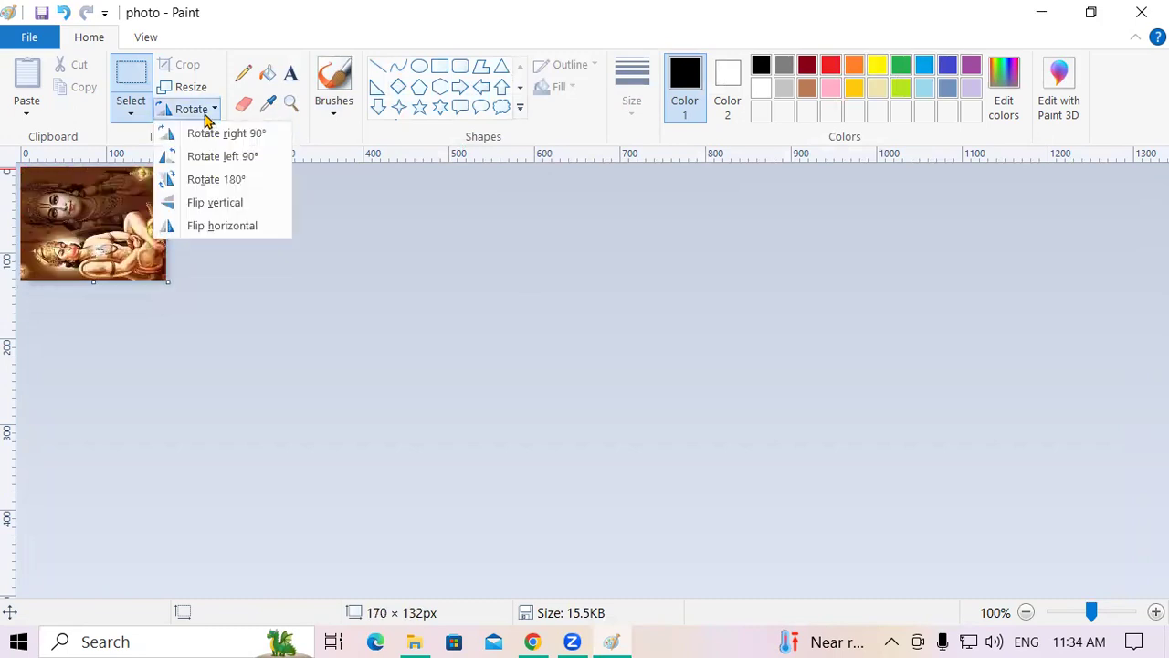
click(209, 134)
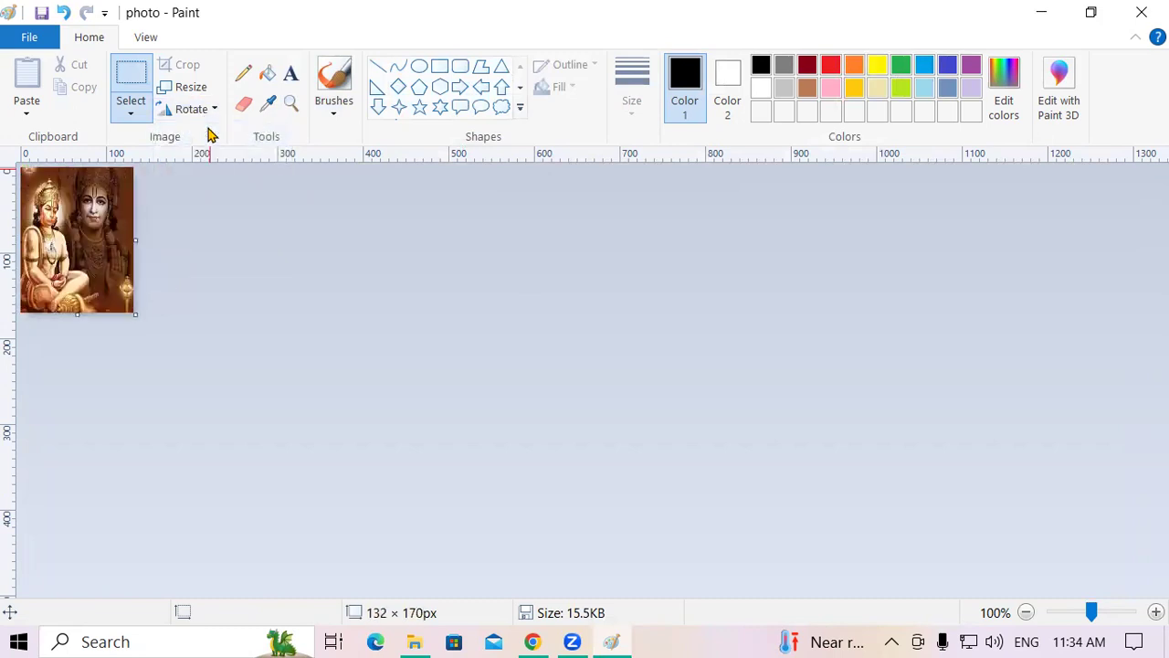
Step: Undo all rotations and flips of the photo and start a new blank picture
key(ctrl+r)
key(ctrl+r)
key(ctrl+r)
key(ctrl+r)
key(ctrl+r)
key(ctrl+r)
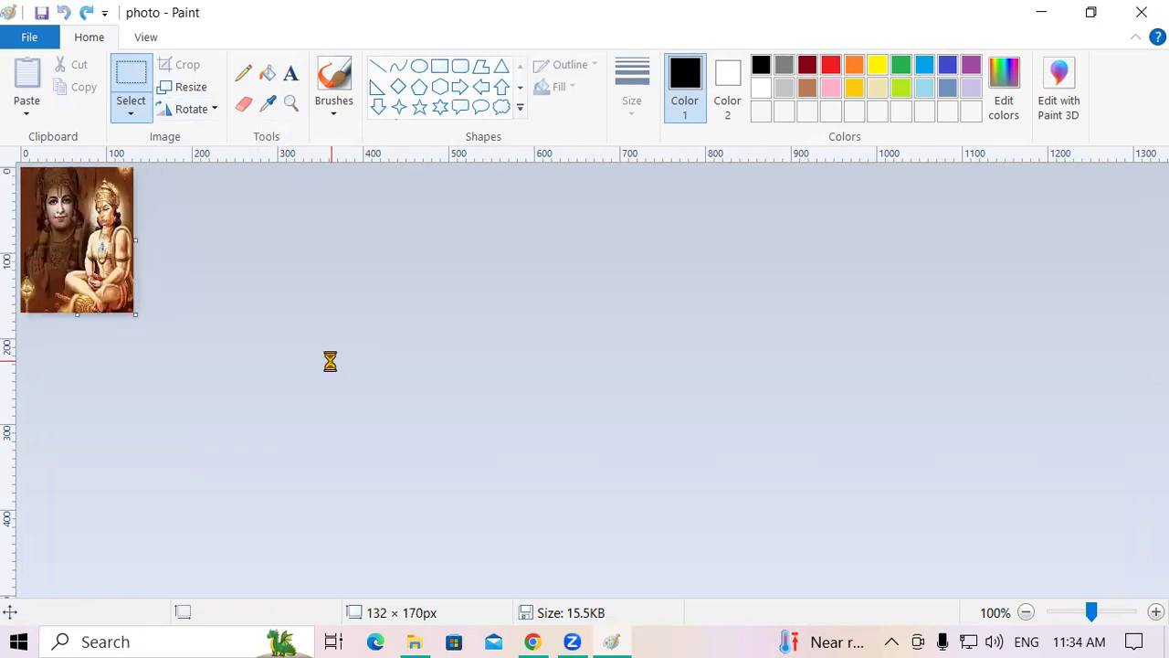
key(alt+F4)
click(663, 358)
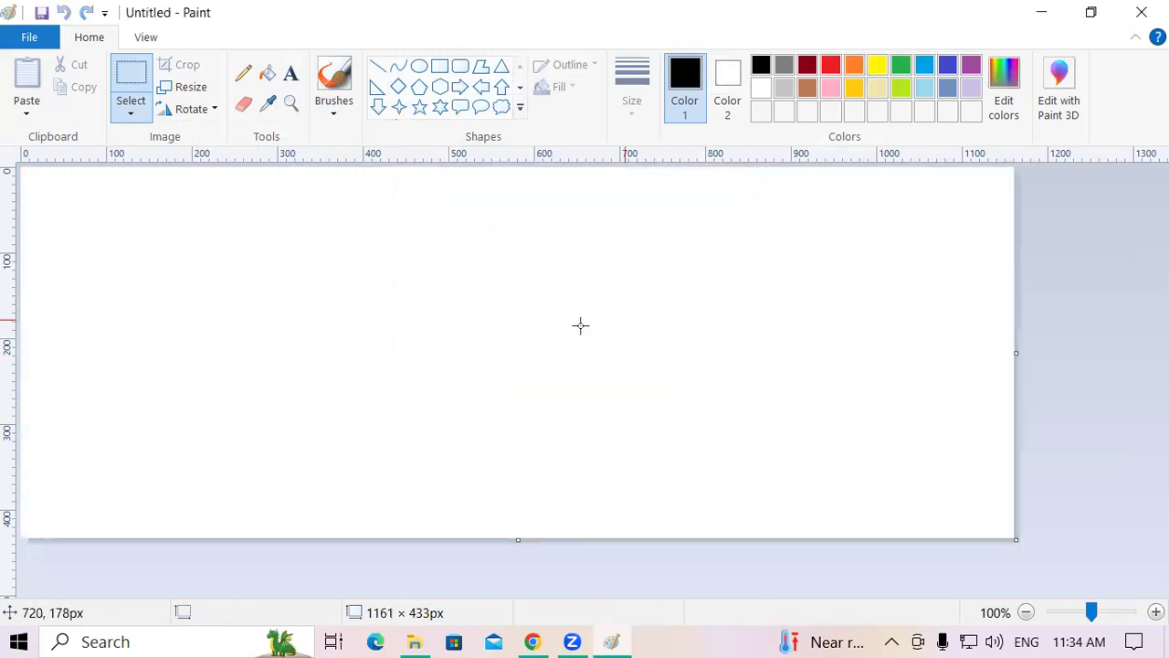
Step: Draw a right arrow shape about 496 × 161 px on the blank canvas and rotate it 180°
click(459, 87)
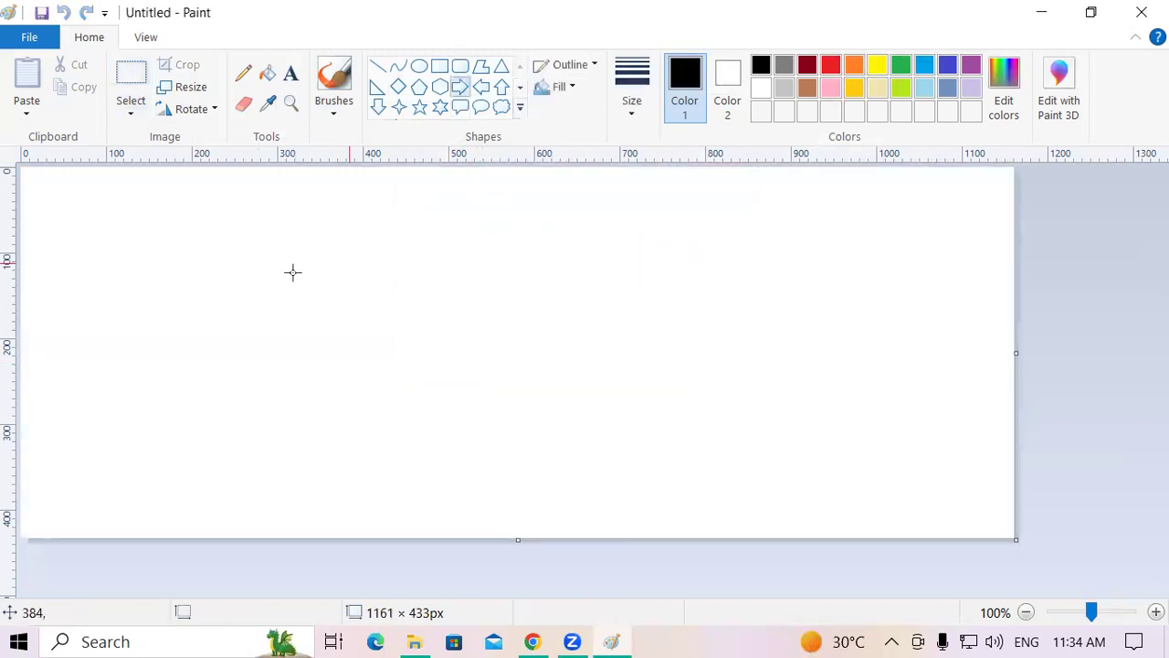
drag(141, 270, 566, 408)
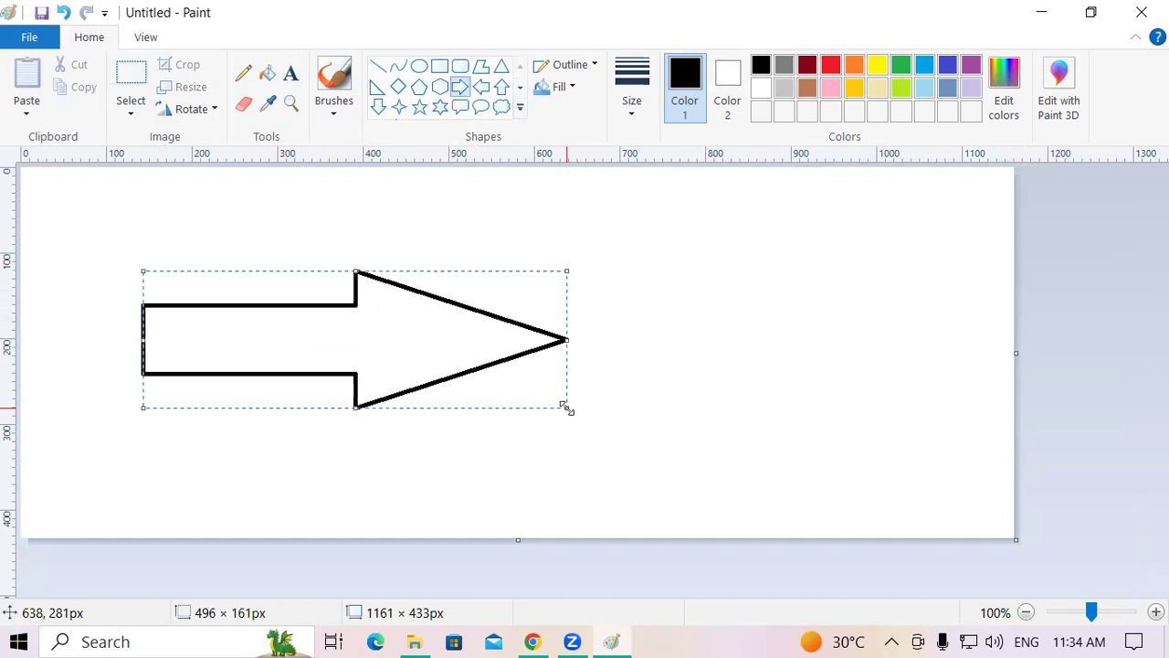
click(202, 109)
click(217, 180)
Step: Flip the arrow shape vertically and horizontally
click(191, 108)
click(212, 203)
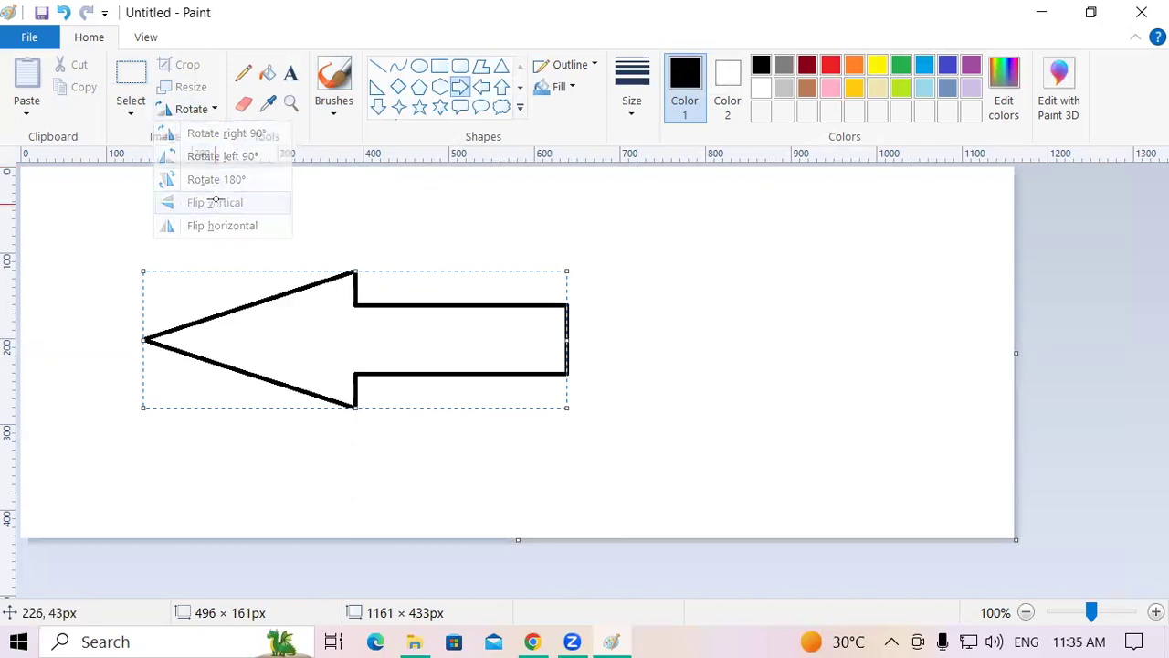
click(202, 109)
click(206, 225)
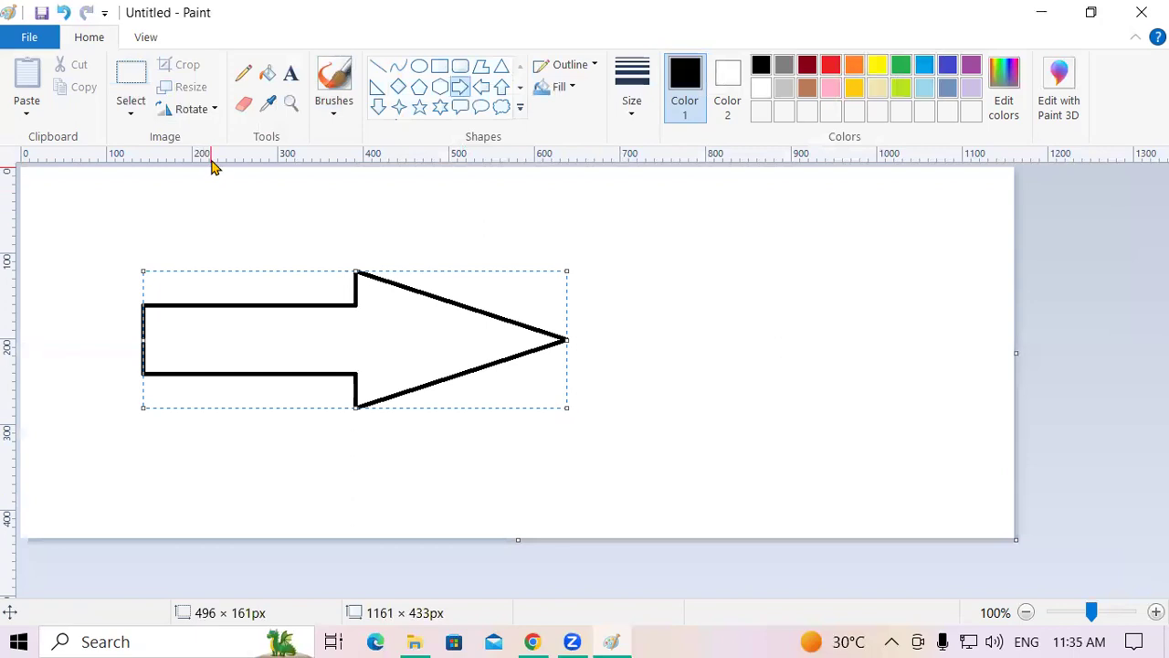
Step: Rotate the arrow 90° right and 90° left, and undo the arrow drawing
click(201, 108)
click(205, 133)
click(202, 110)
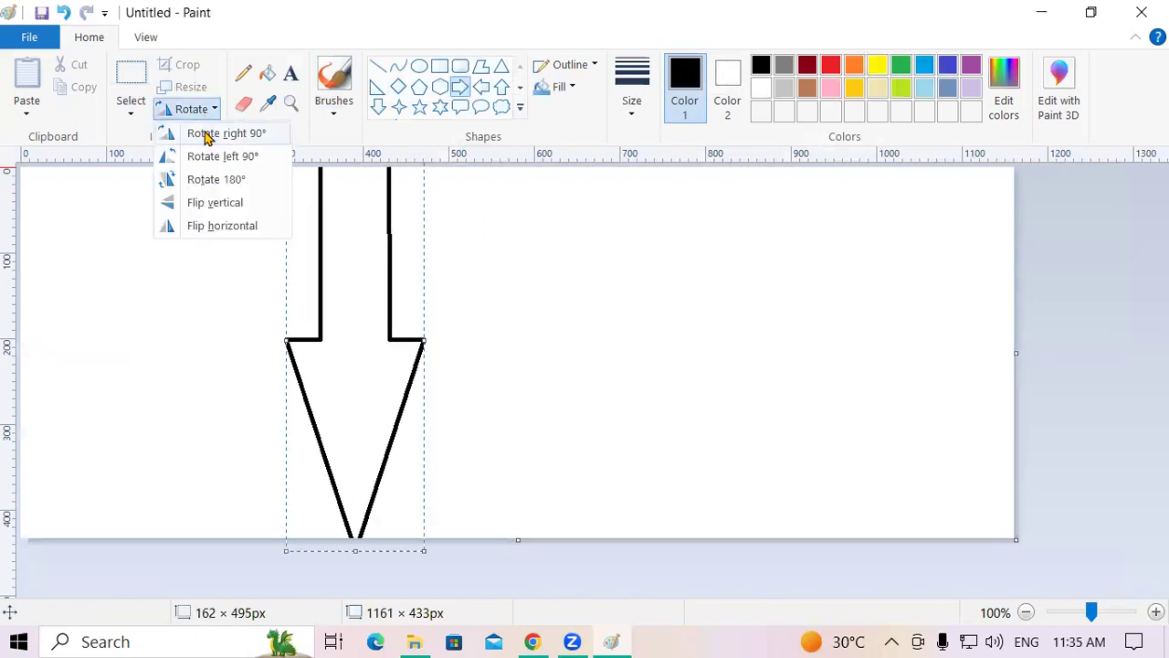
click(205, 156)
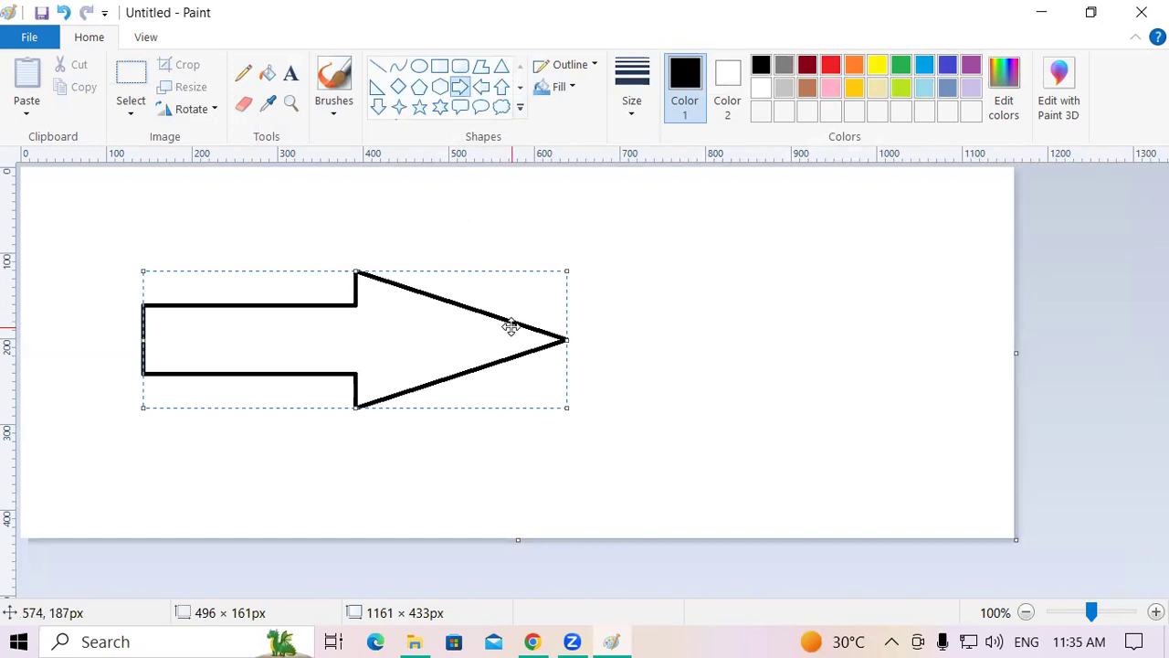
key(ctrl+z)
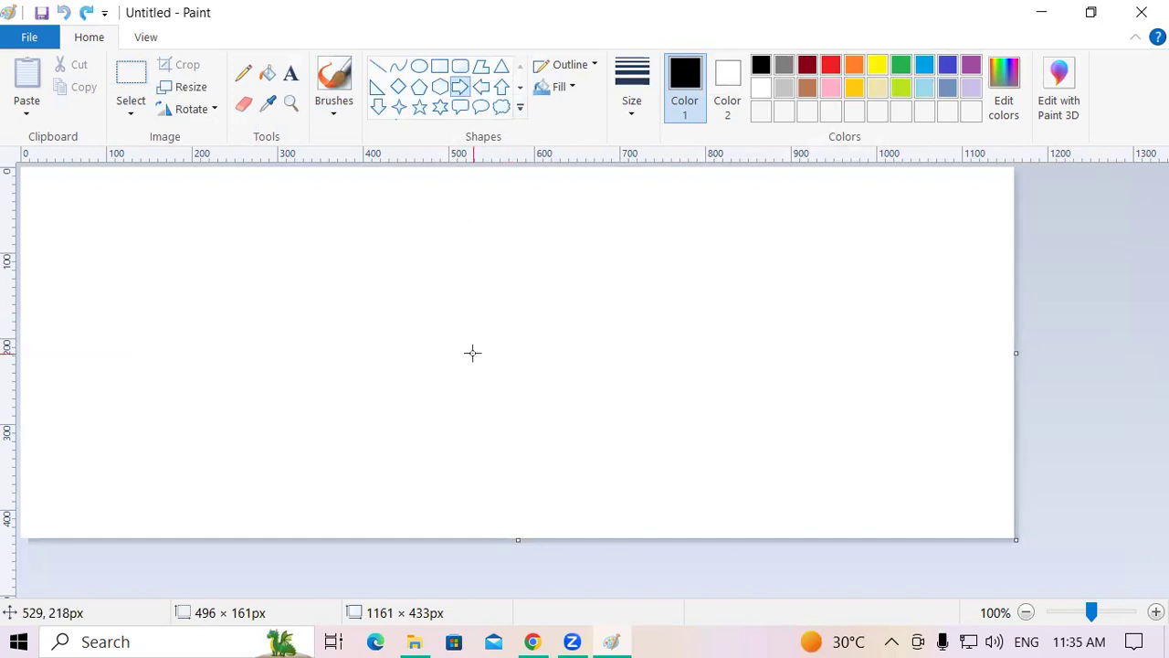
Step: Sketch a wavy freehand line with the Pencil in the canvas's left half and undo it
click(253, 73)
mouse_move(92, 325)
mouse_down()
mouse_move(233, 378)
mouse_move(233, 266)
mouse_move(324, 329)
mouse_move(351, 277)
mouse_up()
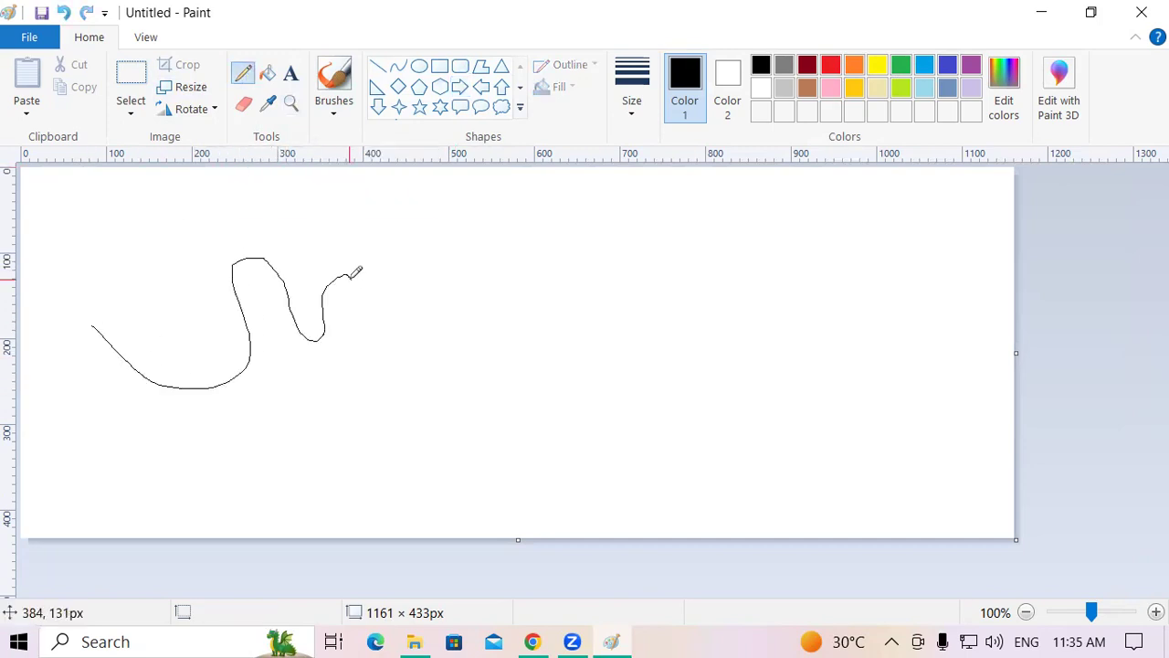
key(ctrl+z)
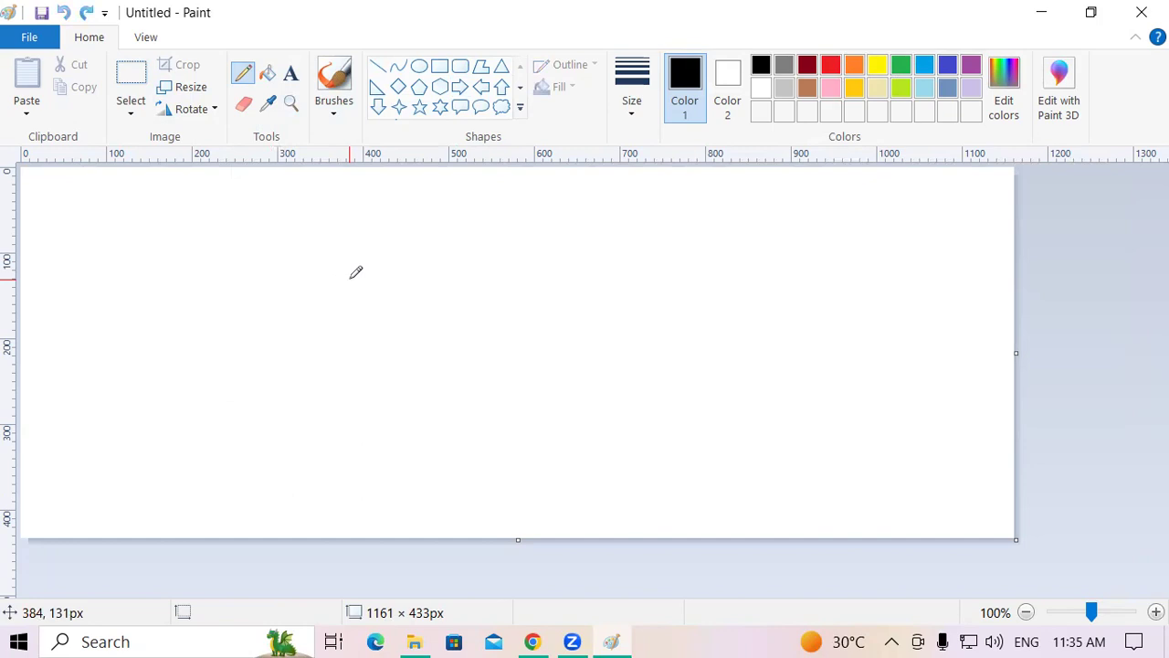
Step: Sketch thin looping freehand lines with the Pencil, and add thick freehand strokes beside them using the largest line size
mouse_move(245, 219)
mouse_down()
mouse_move(277, 267)
mouse_move(337, 265)
mouse_up()
mouse_move(227, 301)
mouse_down()
mouse_move(457, 270)
mouse_move(506, 291)
mouse_up()
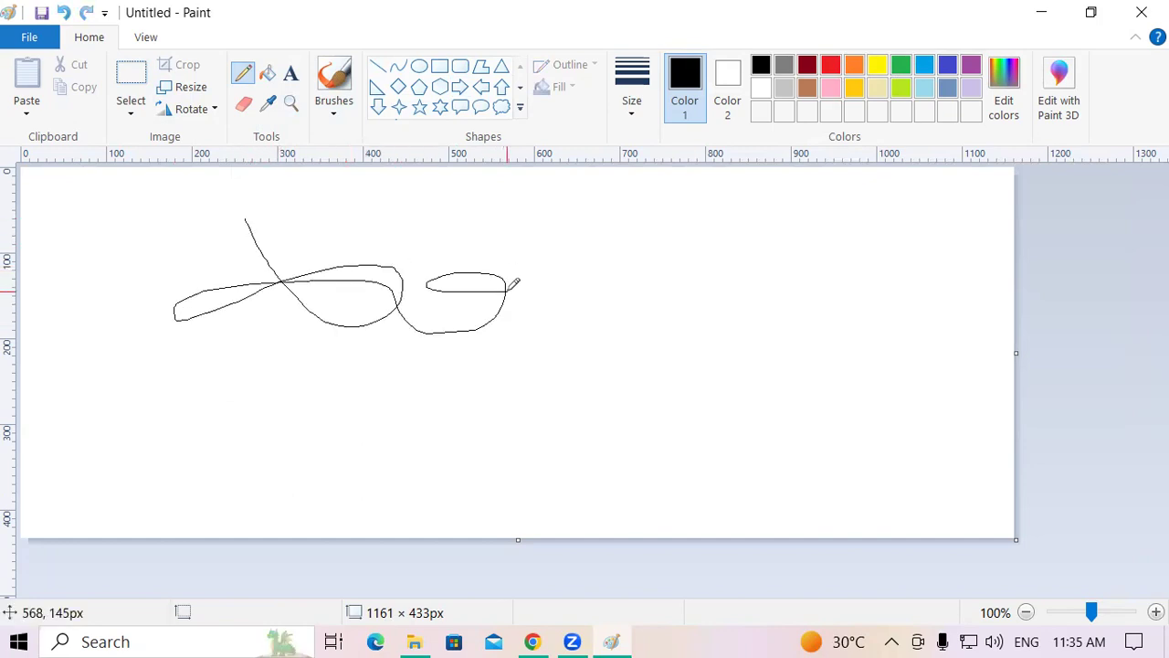
click(628, 100)
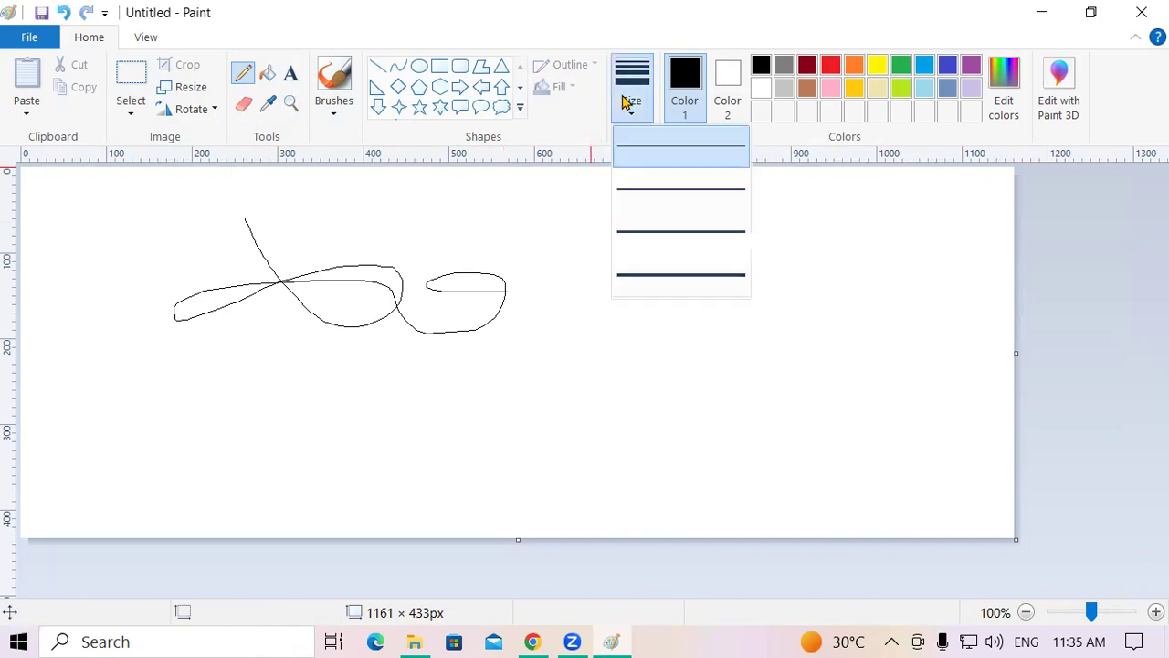
click(663, 273)
mouse_move(552, 230)
mouse_down()
mouse_move(712, 365)
mouse_move(747, 315)
mouse_move(906, 370)
mouse_up()
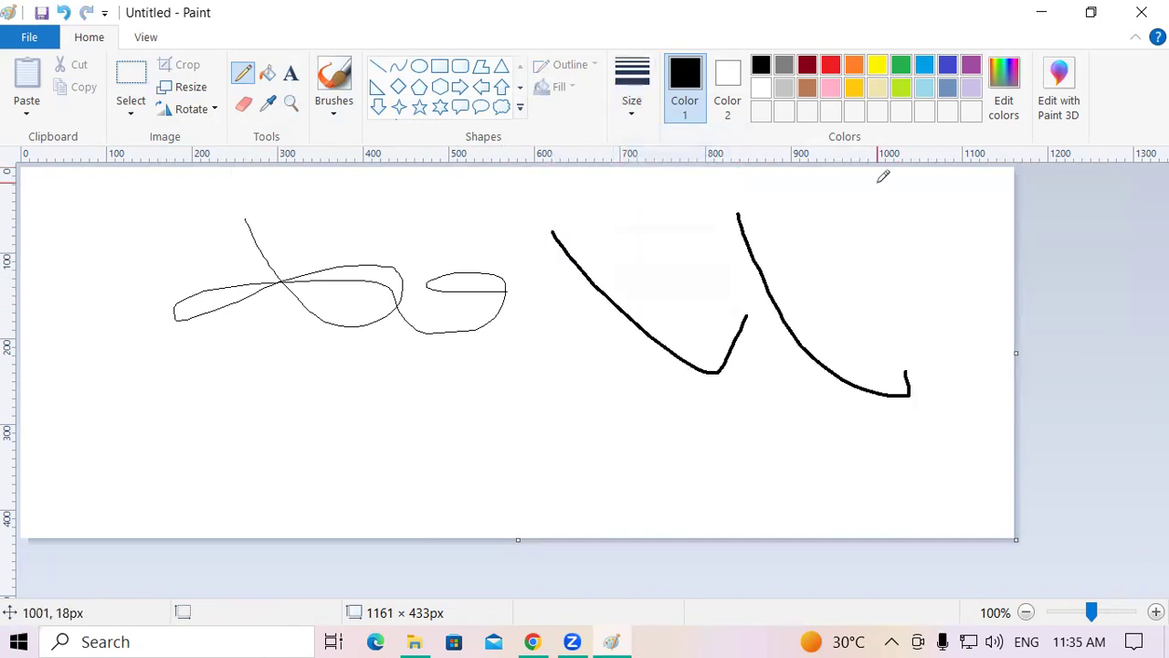
drag(876, 183, 956, 379)
Step: Erase all the freehand pencil strokes from the canvas with an enlarged eraser
click(240, 107)
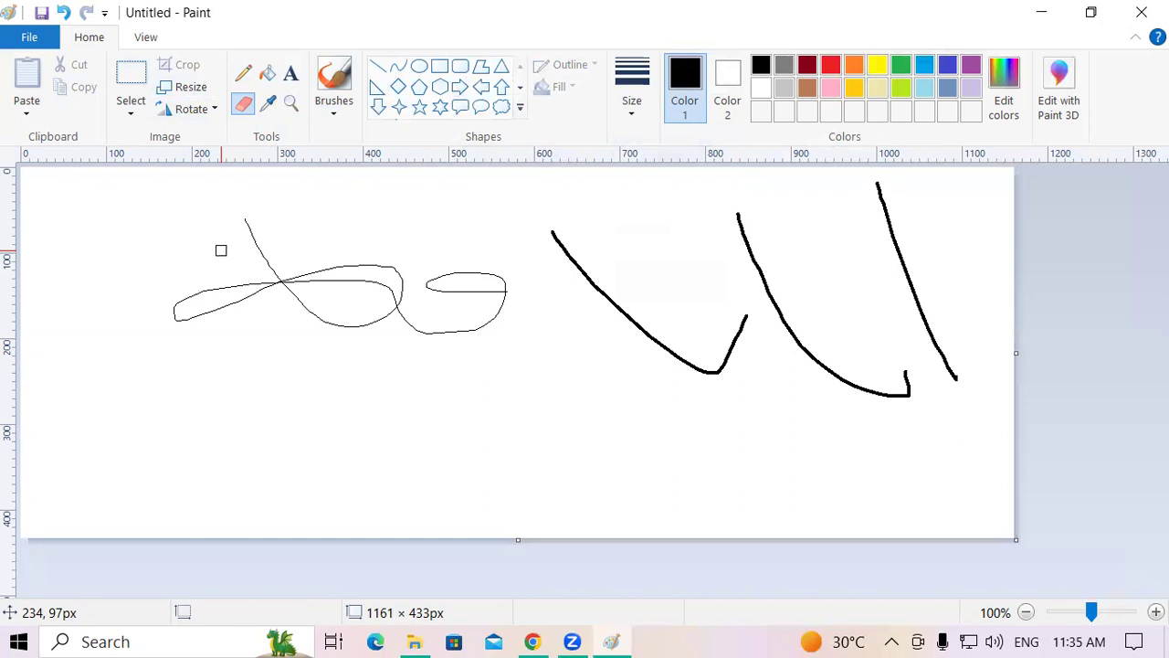
key(ctrl+plus)
key(ctrl+plus)
mouse_move(222, 251)
mouse_down()
mouse_move(161, 330)
mouse_move(261, 216)
mouse_move(242, 302)
mouse_move(325, 270)
mouse_move(527, 288)
mouse_move(439, 328)
mouse_move(389, 310)
mouse_move(324, 329)
mouse_move(538, 230)
mouse_move(582, 279)
mouse_move(740, 360)
mouse_move(768, 296)
mouse_move(741, 218)
mouse_move(775, 297)
mouse_move(831, 378)
mouse_move(908, 382)
mouse_move(981, 364)
mouse_move(937, 328)
mouse_move(905, 277)
mouse_move(884, 186)
mouse_move(600, 236)
mouse_up()
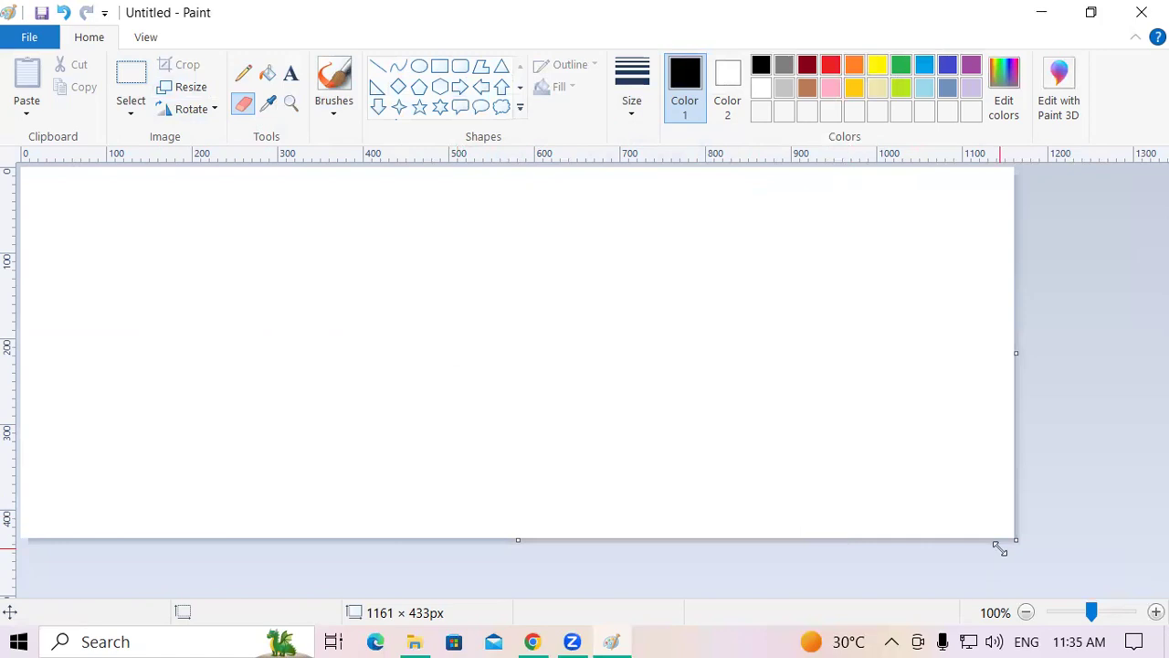
Step: Enlarge the canvas to about 1310 × 490 px and draw a rectangle with the thinnest outline near its upper-left corner
mouse_move(1021, 544)
mouse_down()
mouse_move(1099, 584)
mouse_move(1161, 596)
mouse_move(1145, 591)
mouse_up()
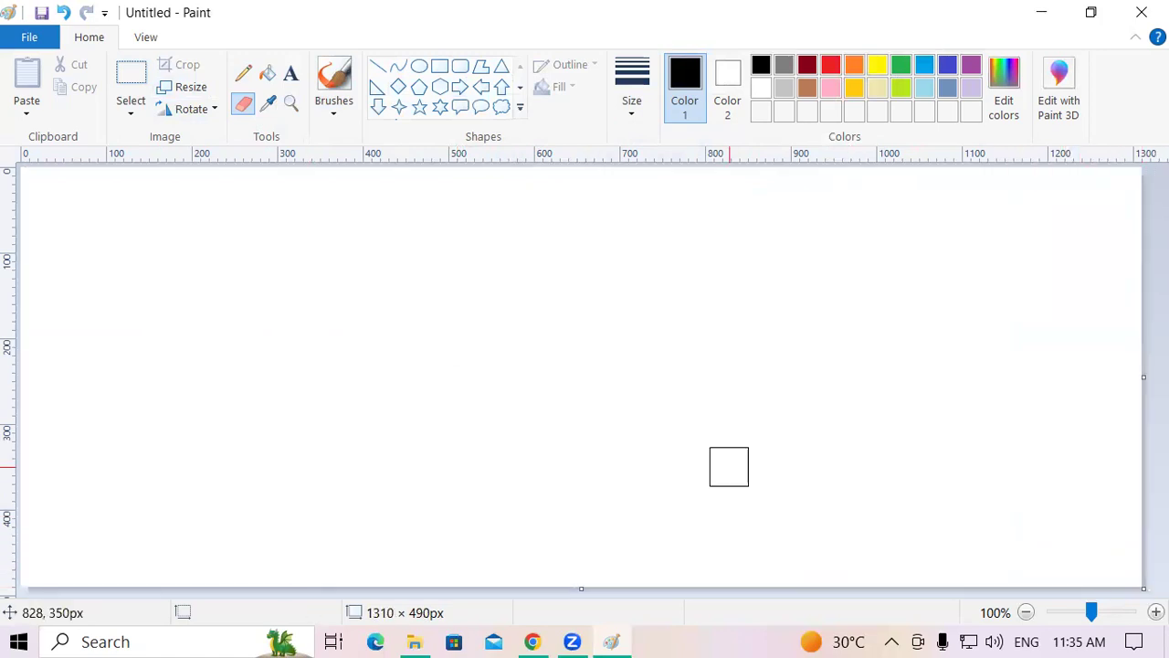
click(633, 104)
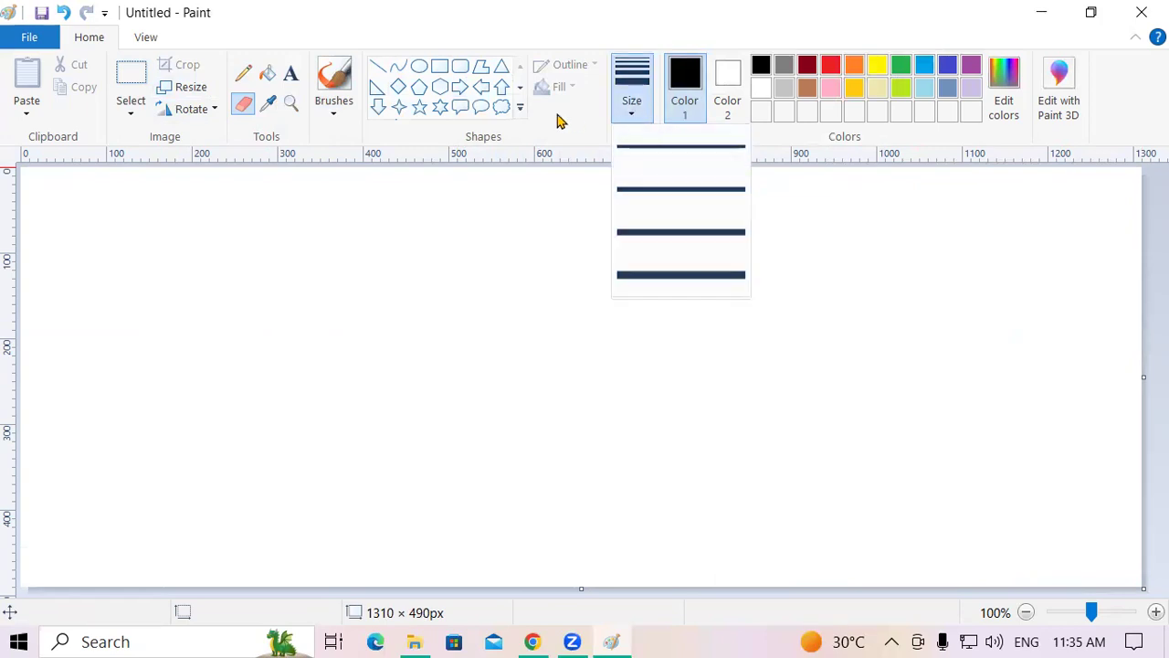
click(439, 68)
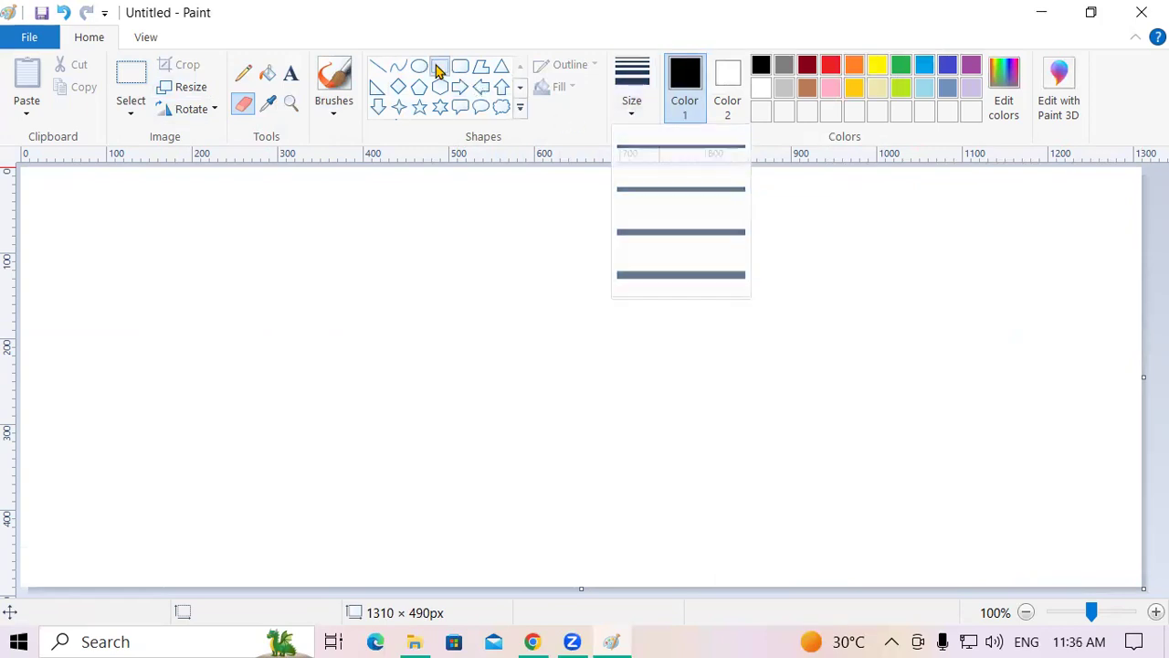
click(631, 104)
click(652, 153)
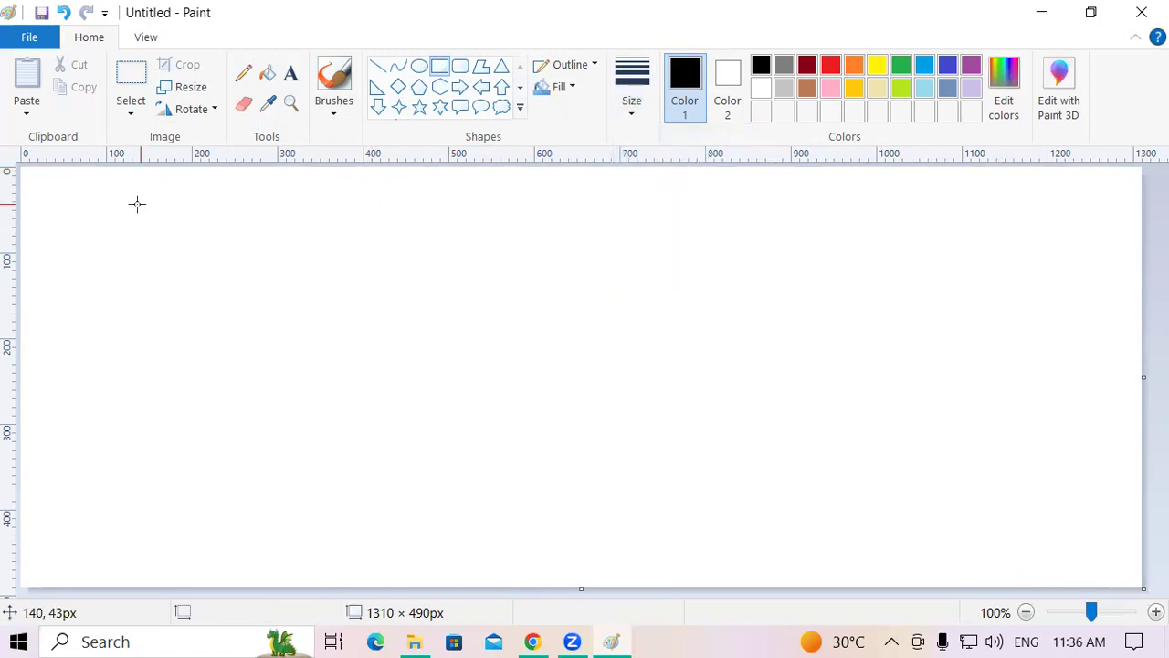
drag(102, 195, 330, 325)
click(259, 424)
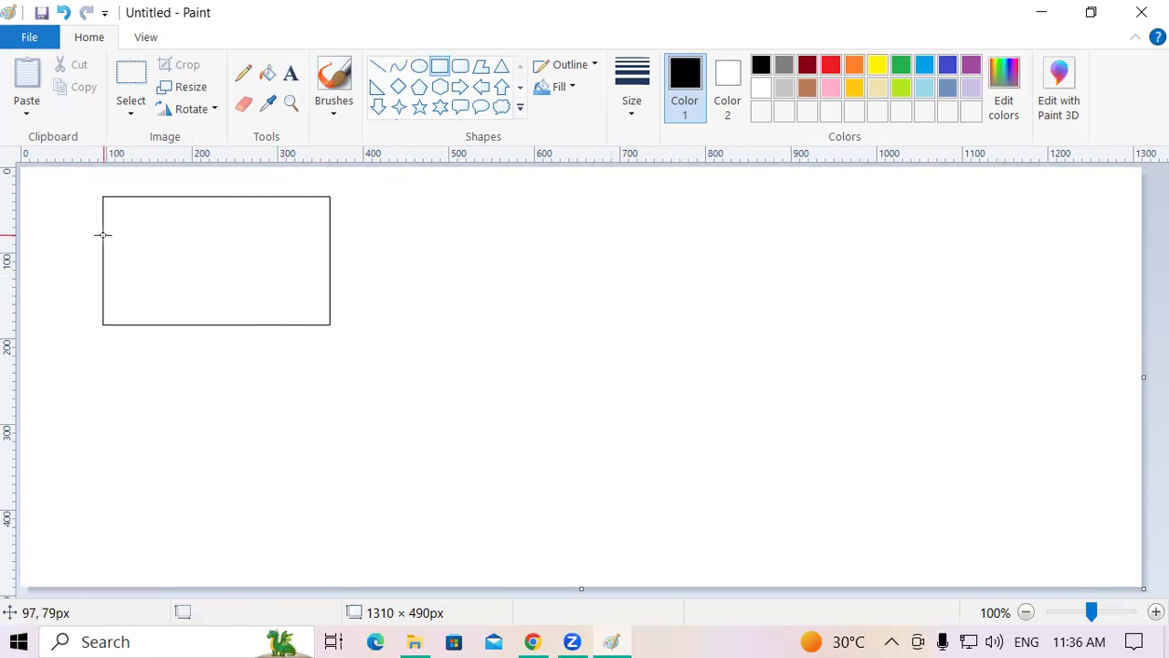
Step: Draw a rectangle about 265 × 56 px as the flag's middle band and nudge it into line with the outer rectangle
drag(103, 237, 330, 279)
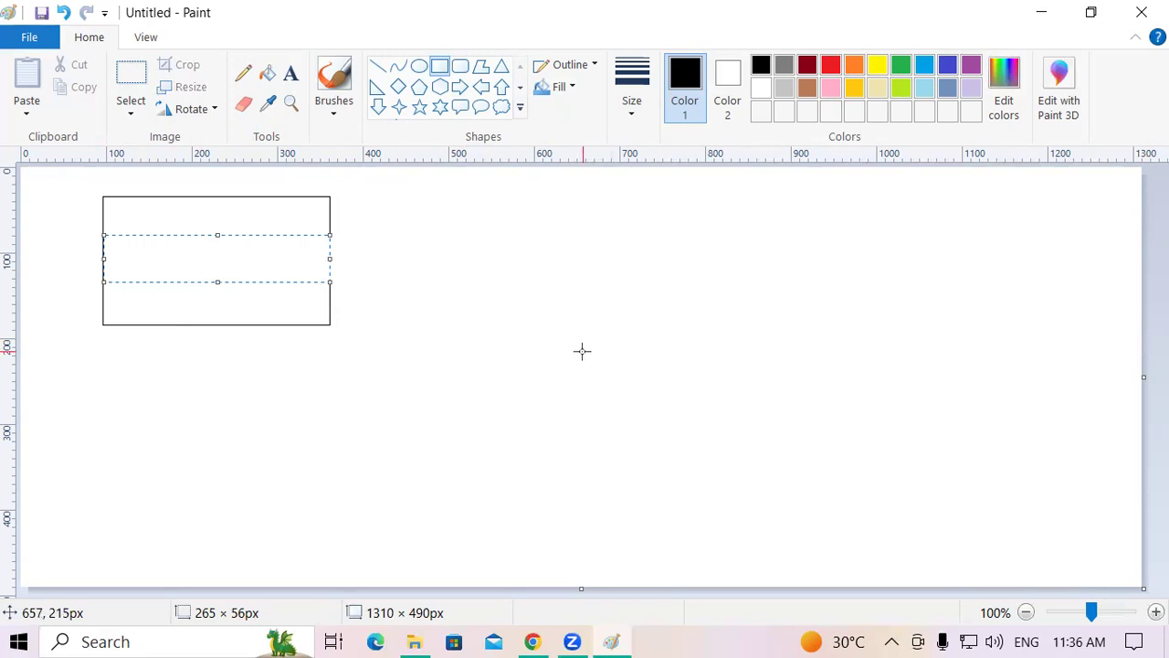
key(Left)
key(Left)
key(Left)
key(Left)
key(Right)
key(Right)
key(Right)
key(Right)
click(582, 350)
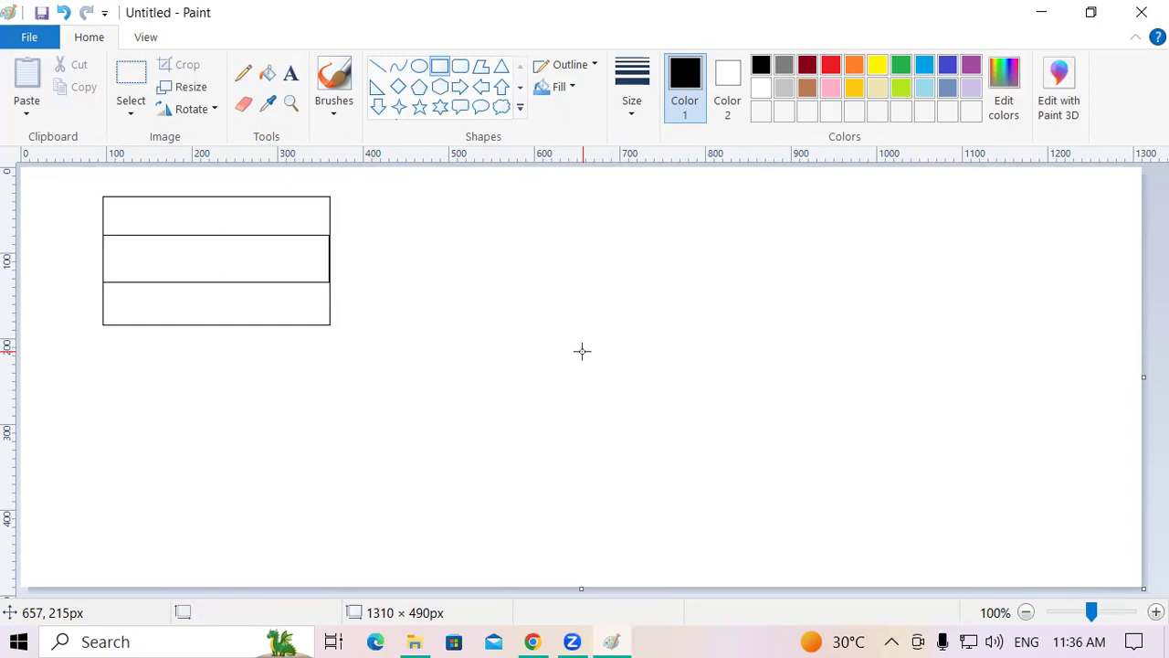
Step: Draw a circle centred in the flag's middle band and cross it with a vertical and a horizontal line
click(418, 66)
drag(185, 236, 220, 255)
click(275, 267)
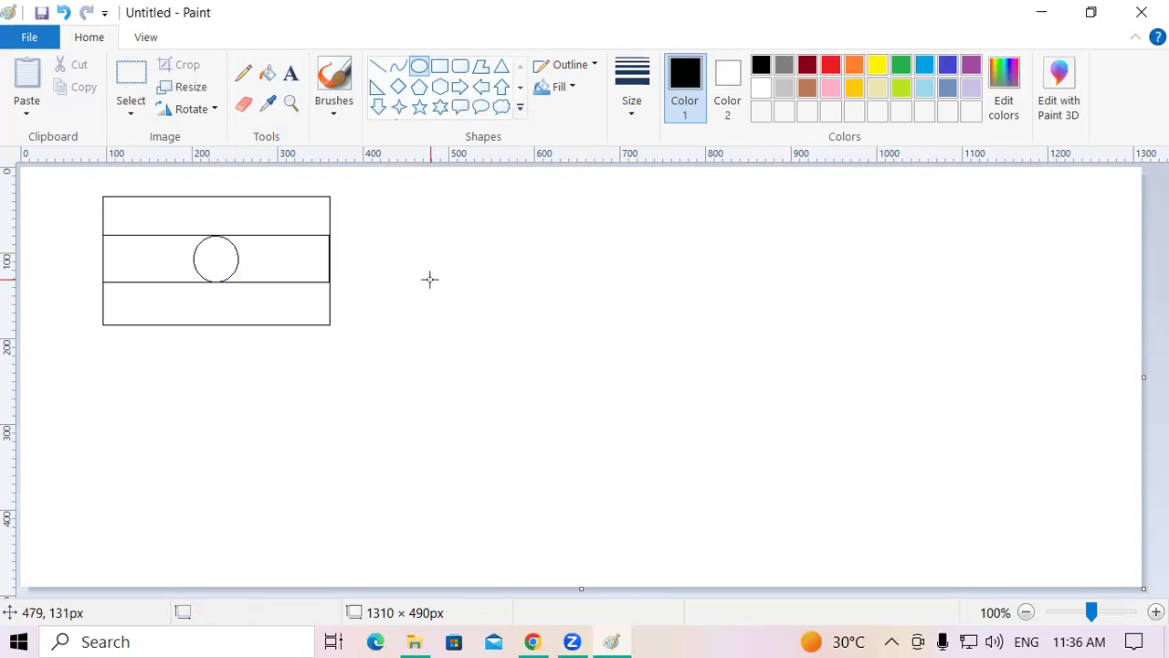
click(378, 68)
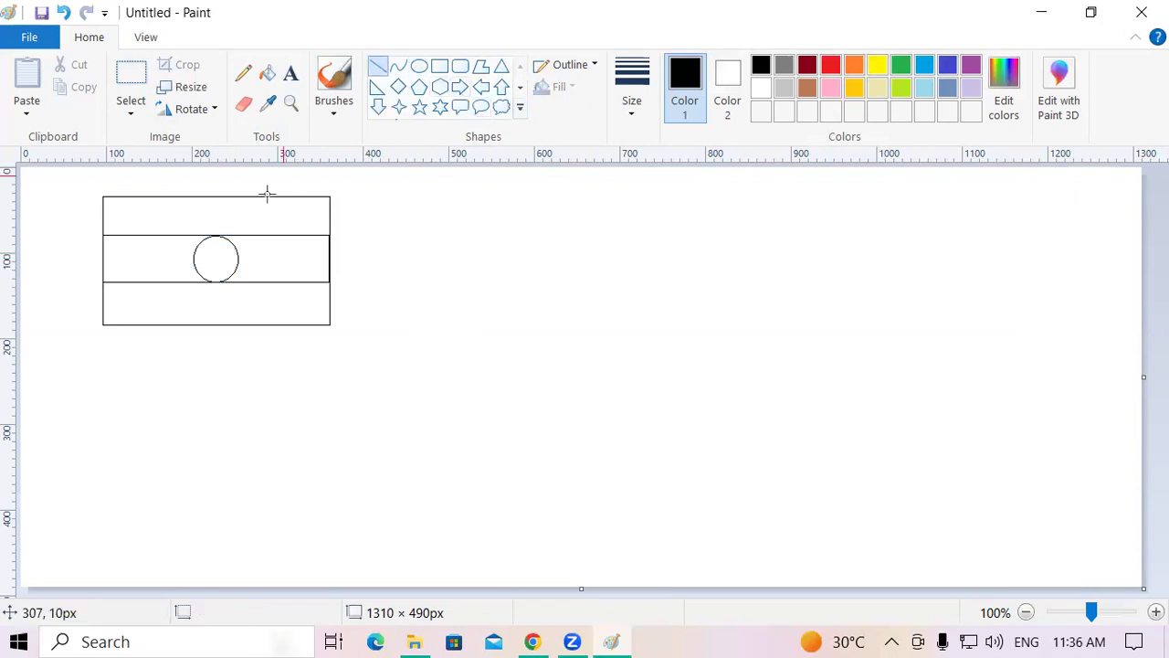
mouse_move(216, 235)
mouse_down()
mouse_move(212, 283)
mouse_move(192, 257)
mouse_move(238, 257)
mouse_up()
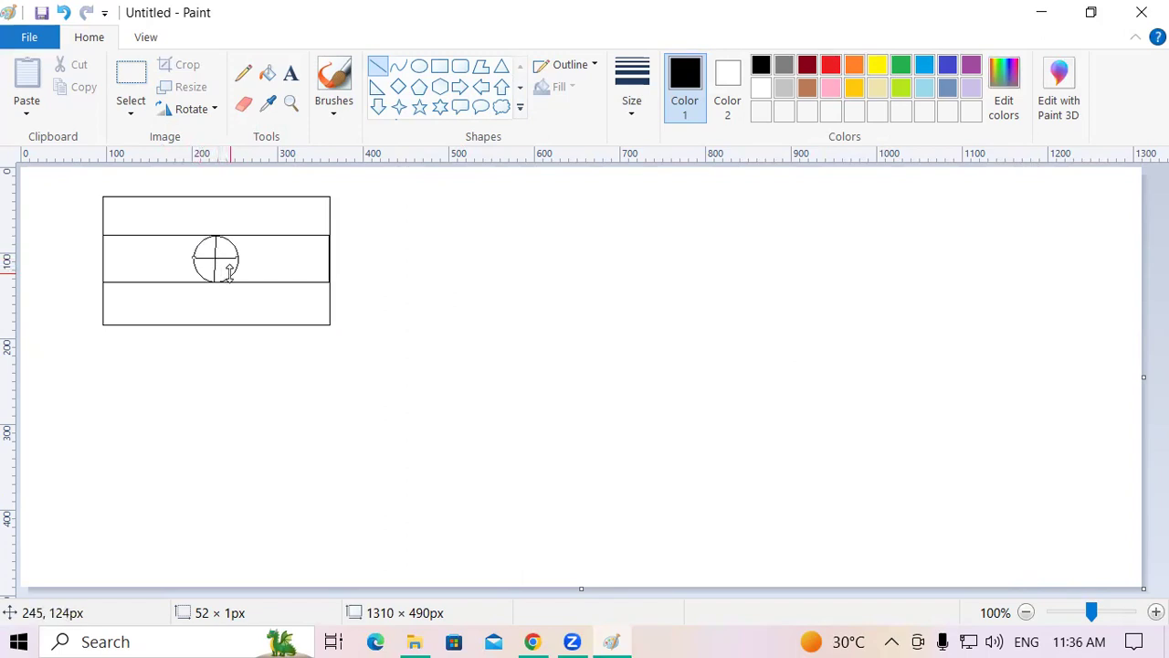
click(584, 266)
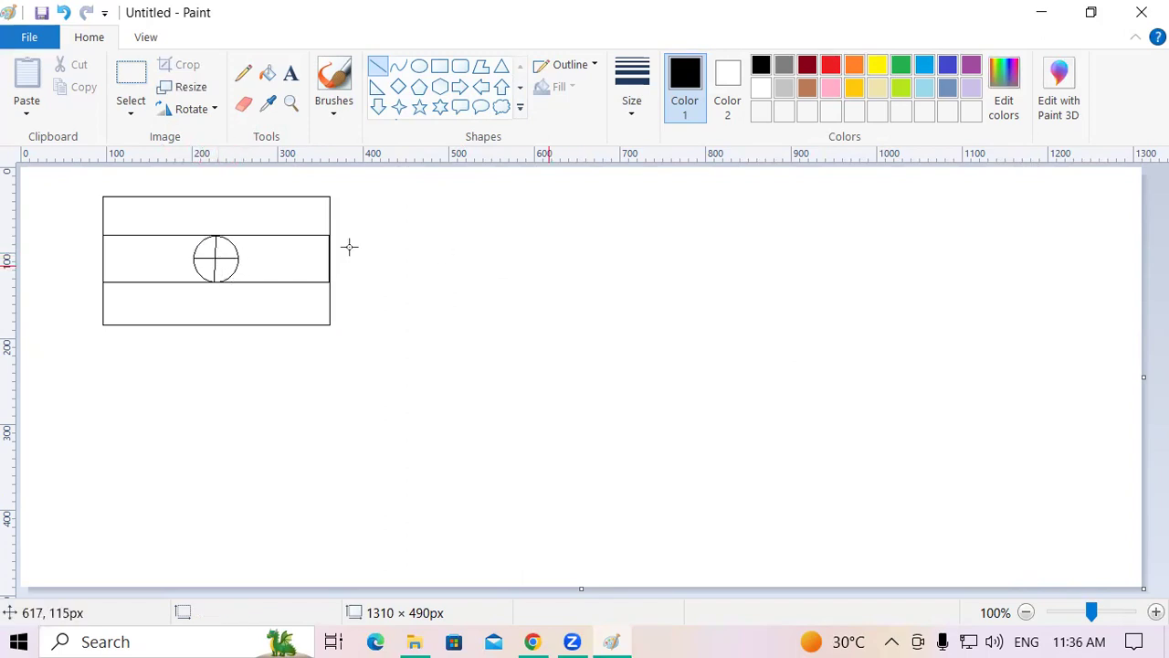
Step: Add two diagonal spokes across the circle, undoing and redrawing the misplaced one
mouse_move(199, 242)
mouse_down()
mouse_move(233, 271)
mouse_move(219, 258)
mouse_move(209, 265)
mouse_up()
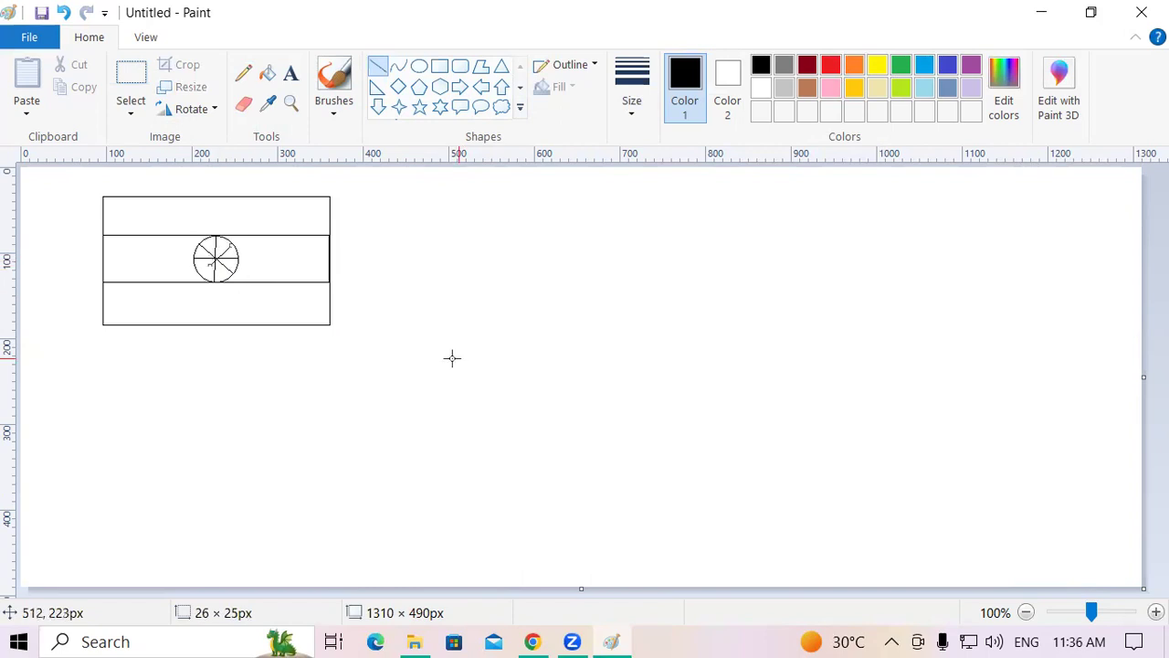
key(ctrl+z)
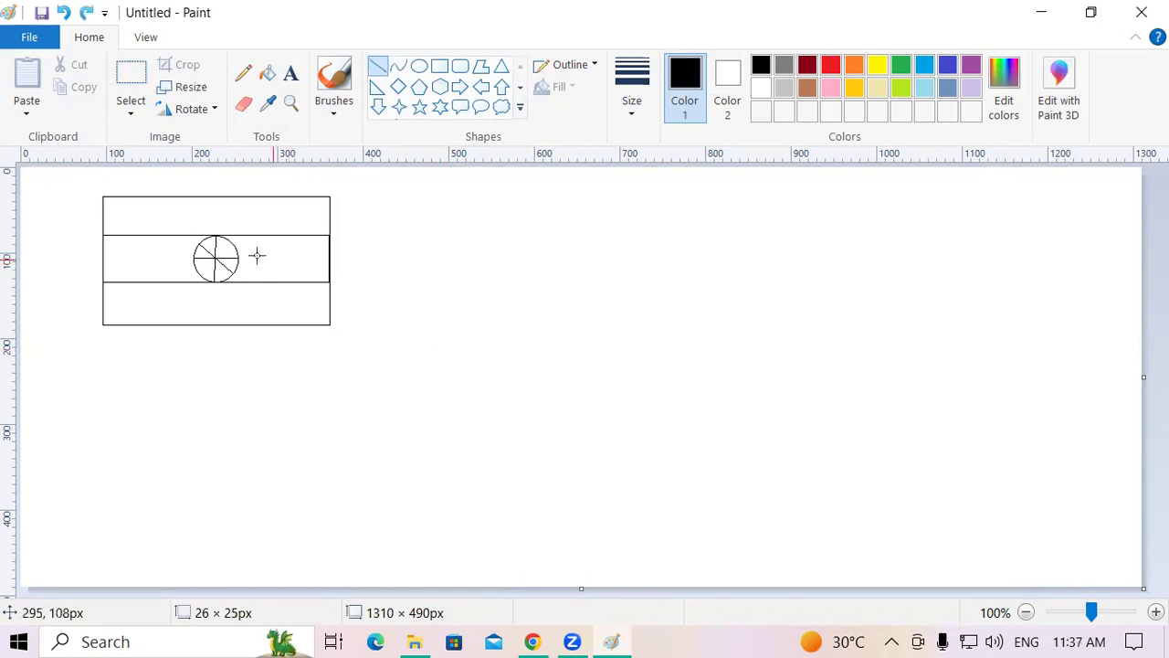
drag(231, 240, 199, 274)
click(412, 292)
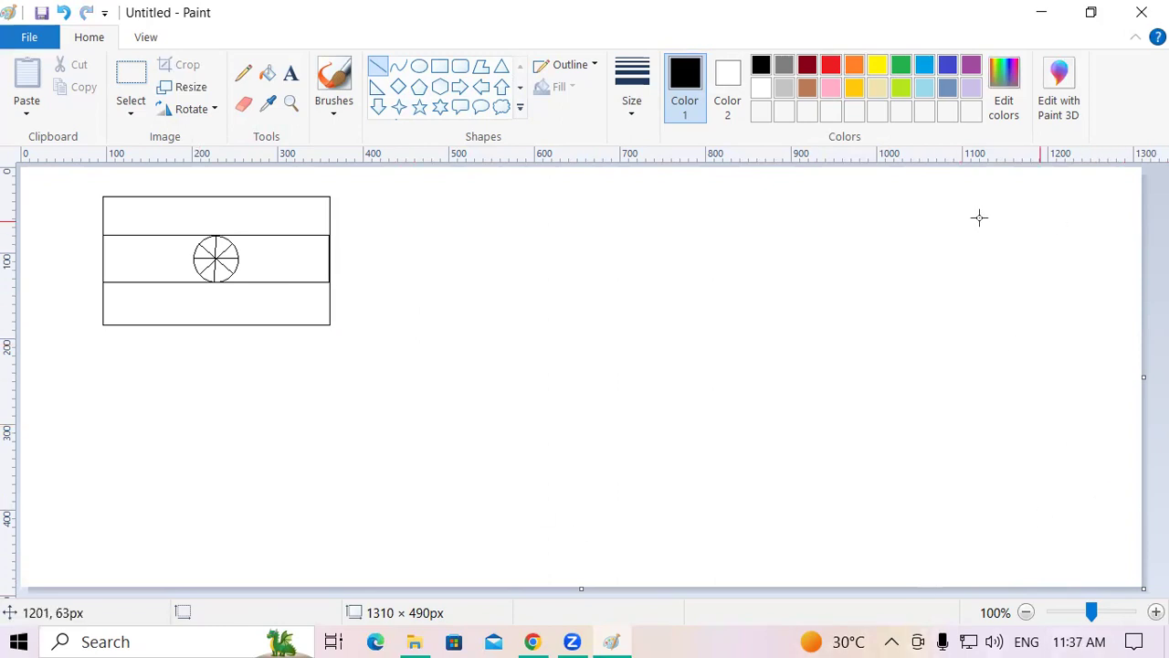
Step: Fill the flag's top band with orange and its bottom band with green
click(854, 71)
click(267, 74)
click(227, 199)
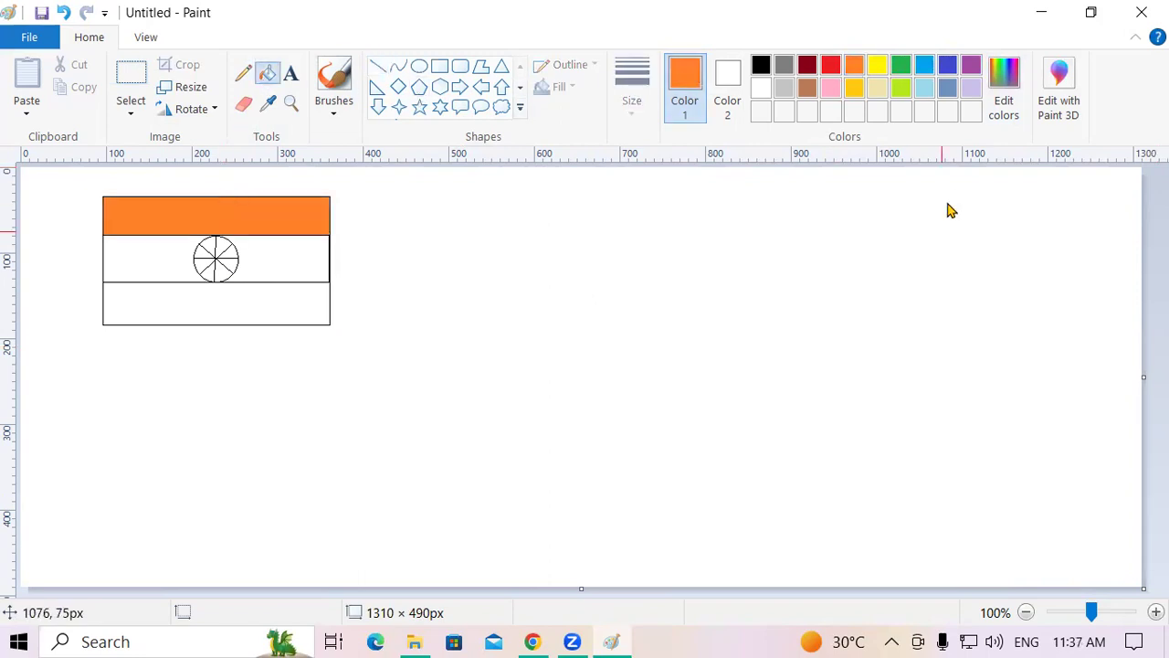
click(901, 68)
click(162, 308)
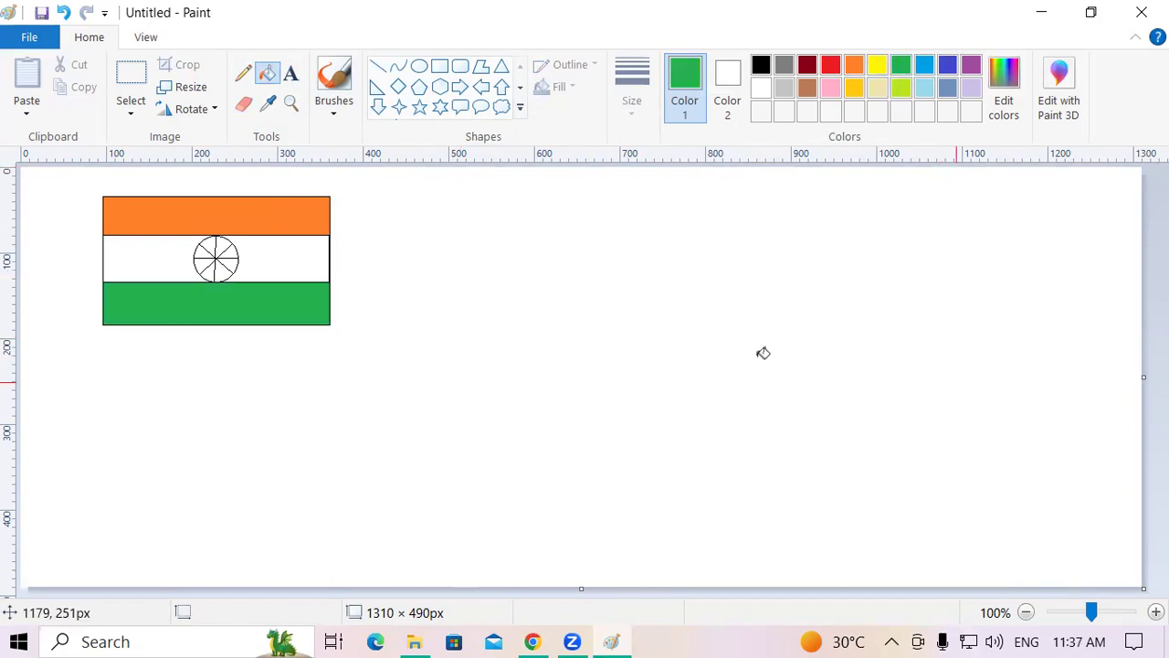
Step: Draw a black rectangular flagpole about 13 × 340 px along the flag's left edge, using the second line thickness
click(439, 68)
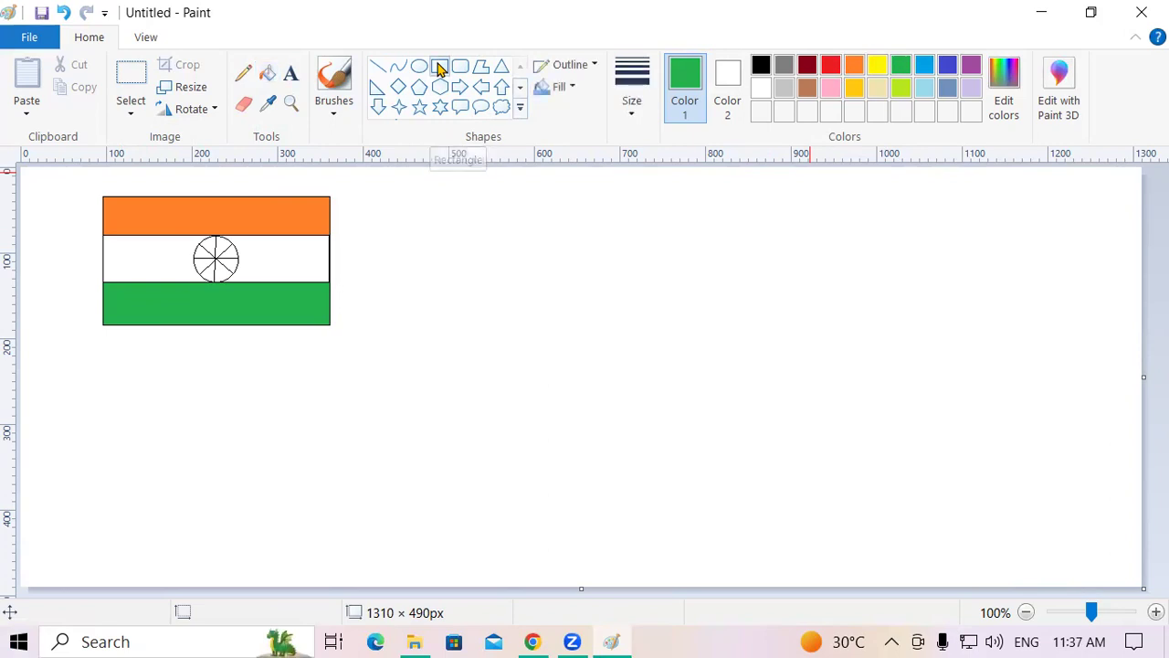
click(760, 68)
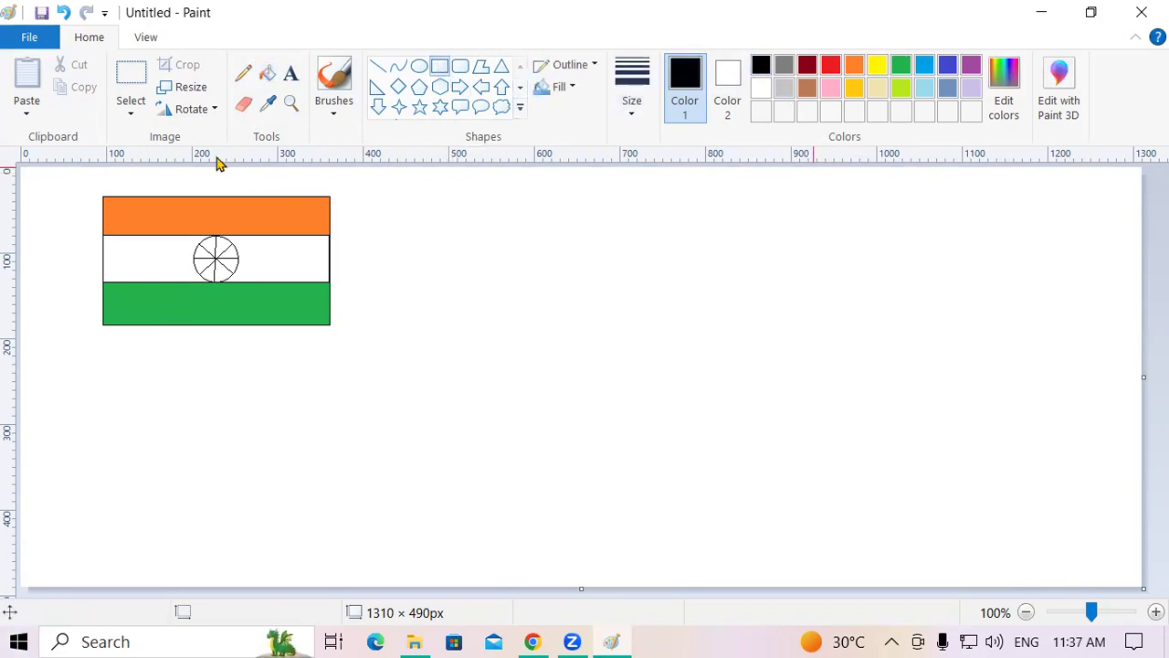
drag(92, 177, 101, 529)
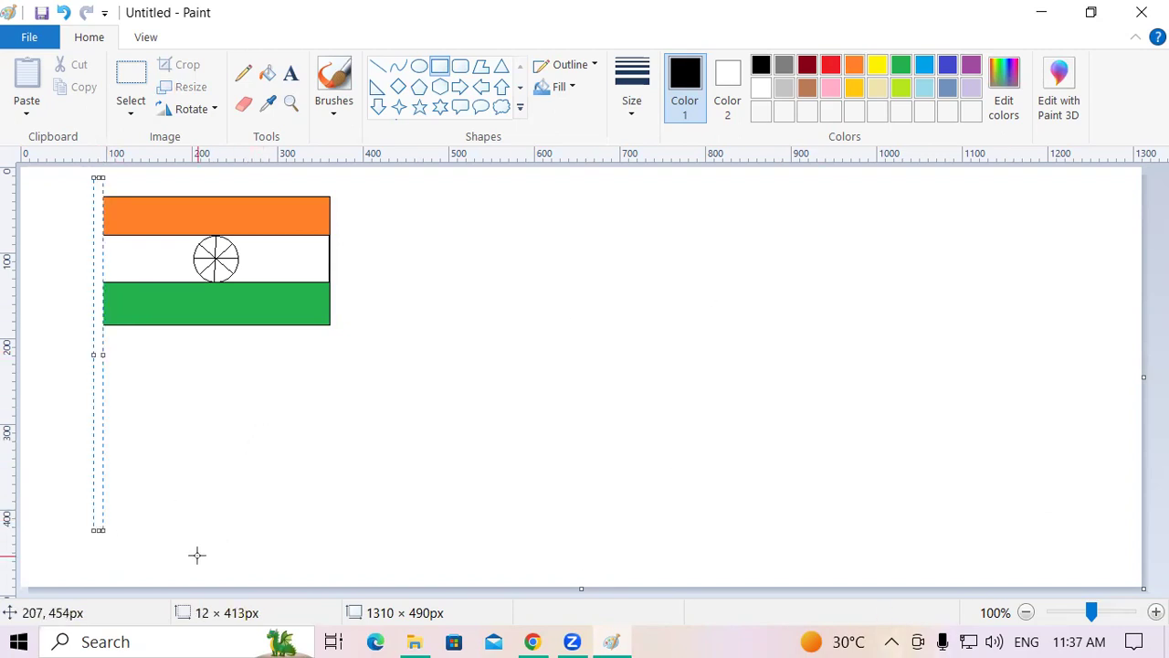
key(ctrl+z)
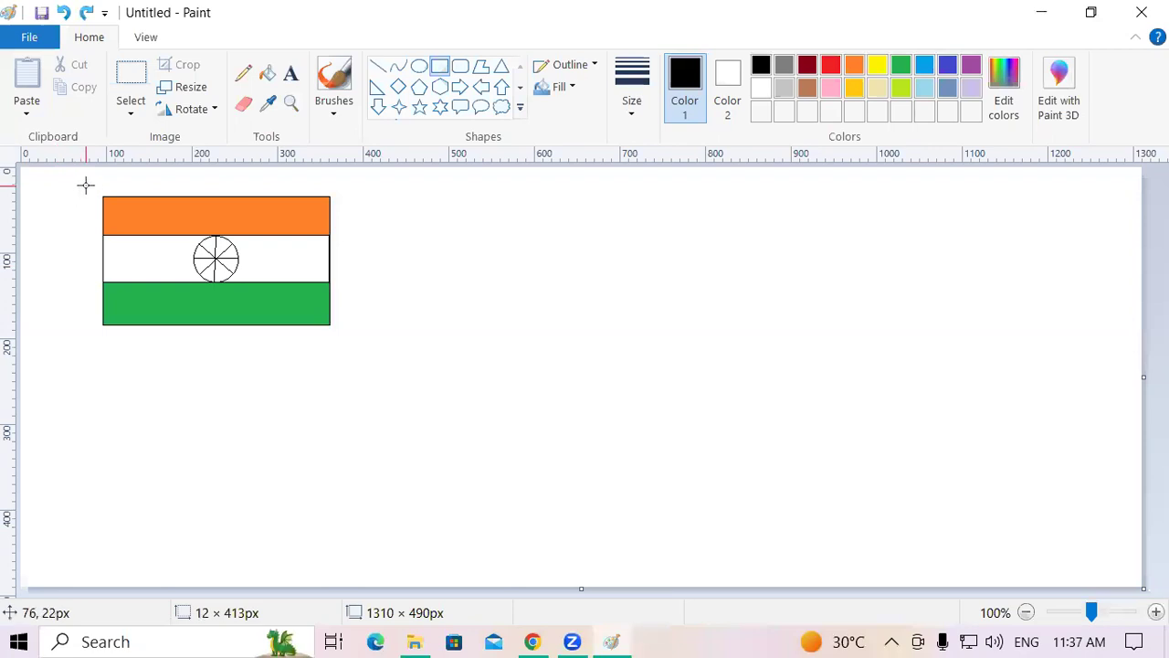
drag(92, 175, 101, 464)
click(623, 110)
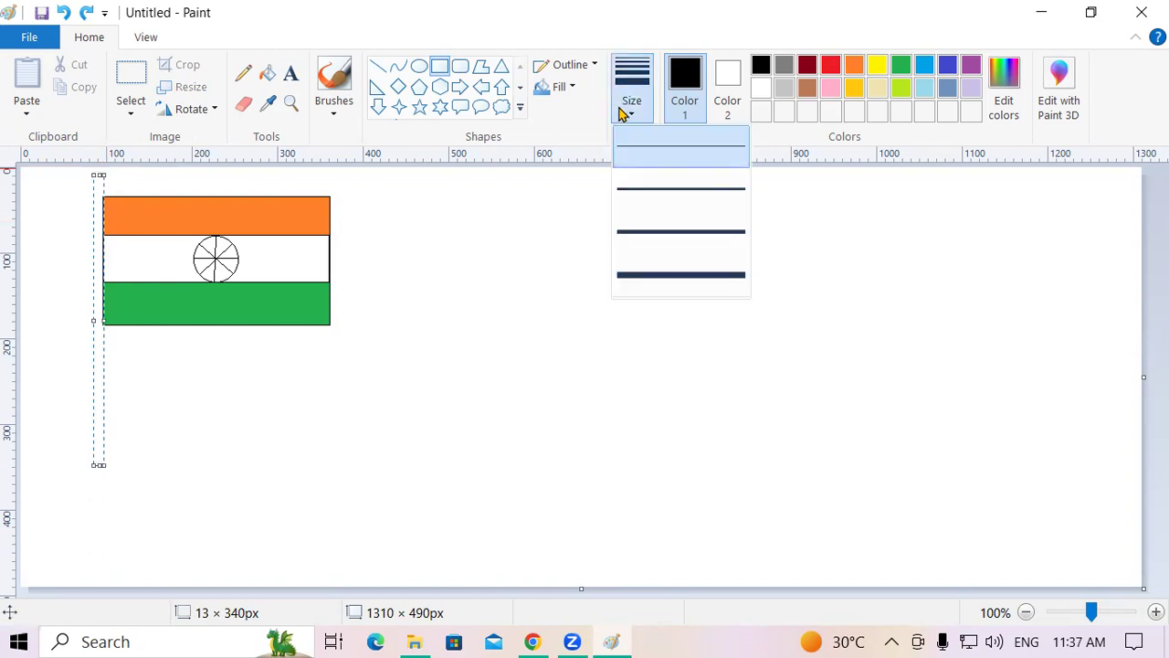
click(652, 191)
click(531, 309)
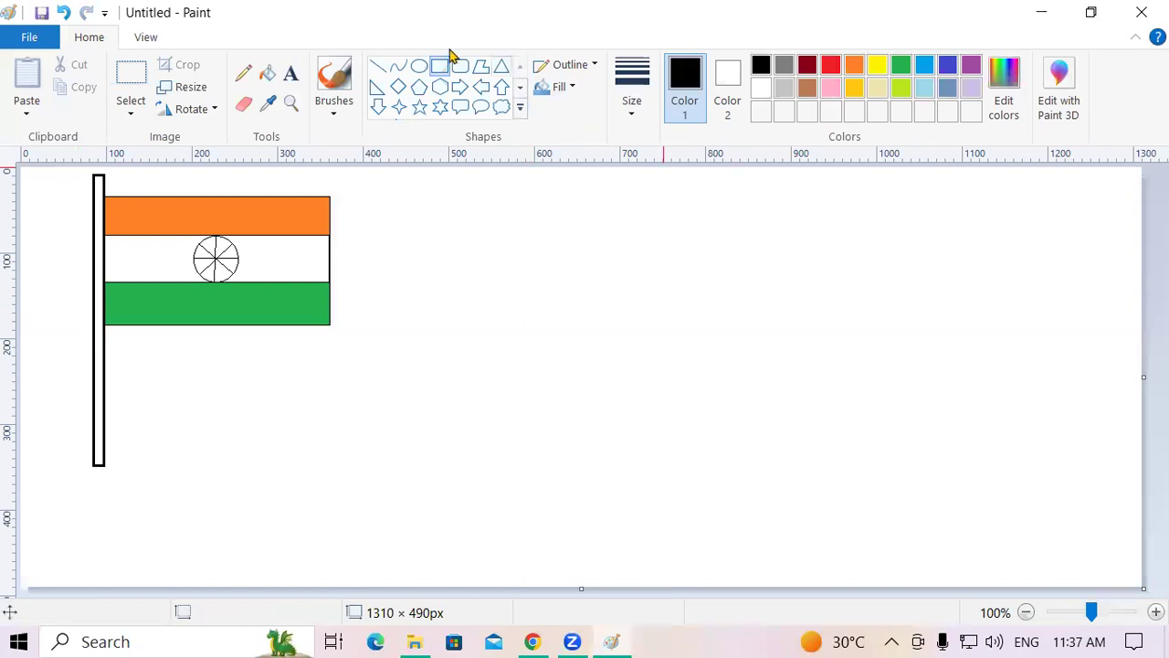
Step: Draw a base rectangle about 96 × 38 px at the pole's foot and nudge it into position beneath the pole
drag(60, 463, 144, 494)
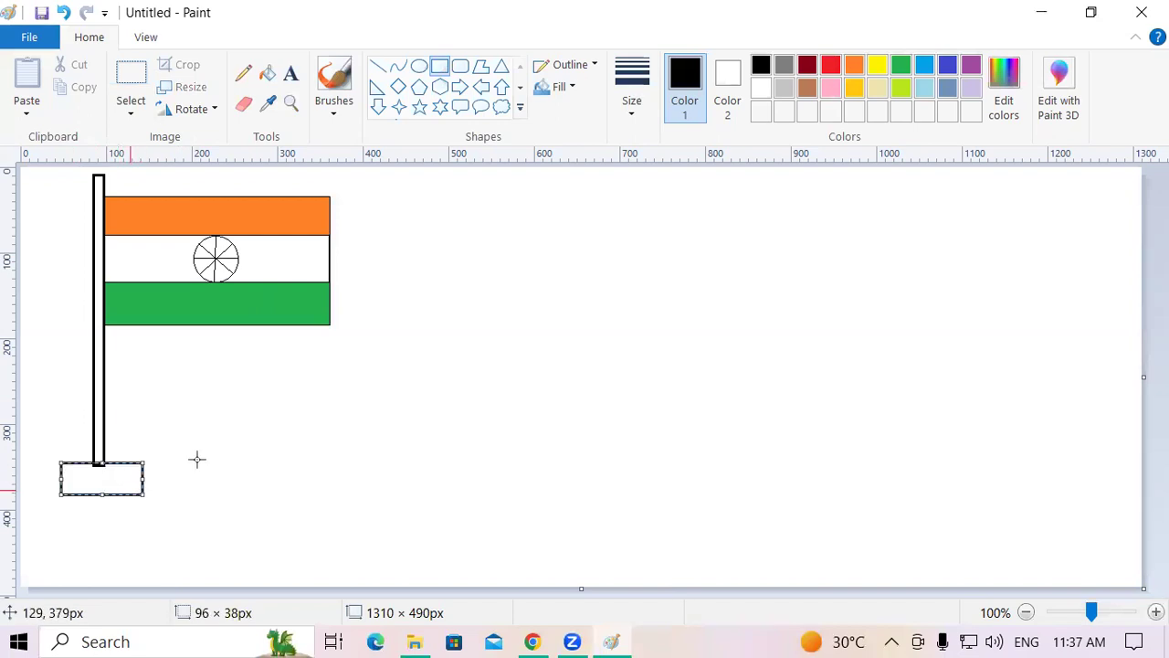
key(Down)
key(Down)
key(Down)
key(Down)
key(Down)
key(Left)
key(Left)
key(Left)
key(Left)
key(Left)
key(Left)
key(Left)
key(Left)
key(Up)
key(Up)
key(Up)
key(Up)
key(Up)
key(Up)
key(Down)
key(Down)
key(Down)
key(Down)
key(Down)
key(Down)
key(Down)
key(Down)
key(Right)
key(Right)
key(Right)
click(264, 445)
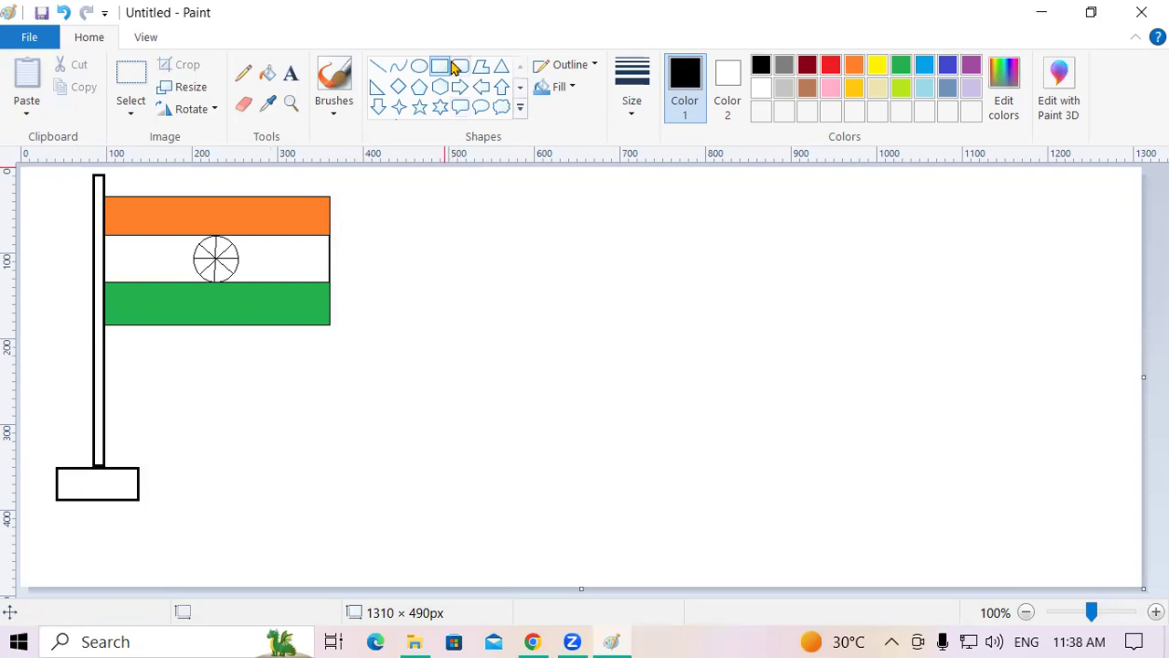
Step: Draw a wider rectangle below the base and undo both base rectangles
mouse_move(28, 500)
mouse_down()
mouse_move(192, 537)
mouse_move(175, 540)
mouse_up()
key(ctrl+z)
key(ctrl+z)
Step: Draw three stacked, widening base rectangles under the pole, the lower two about 116 × 28 px and 158 × 29 px
drag(71, 466, 125, 481)
drag(49, 478, 145, 501)
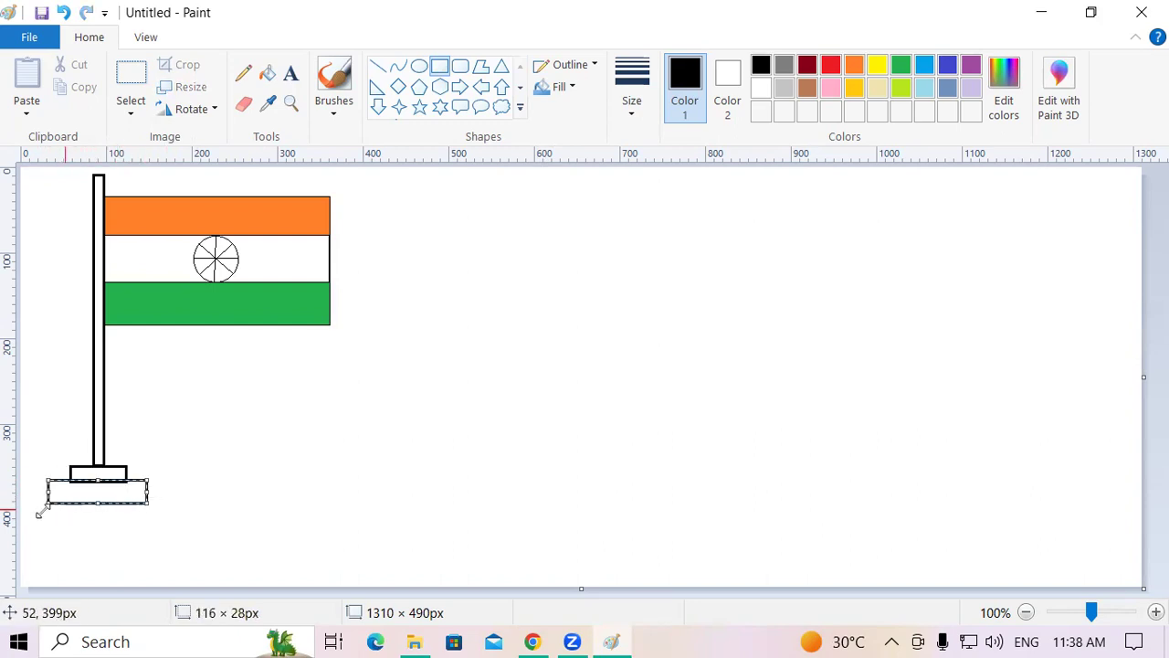
drag(30, 502, 172, 525)
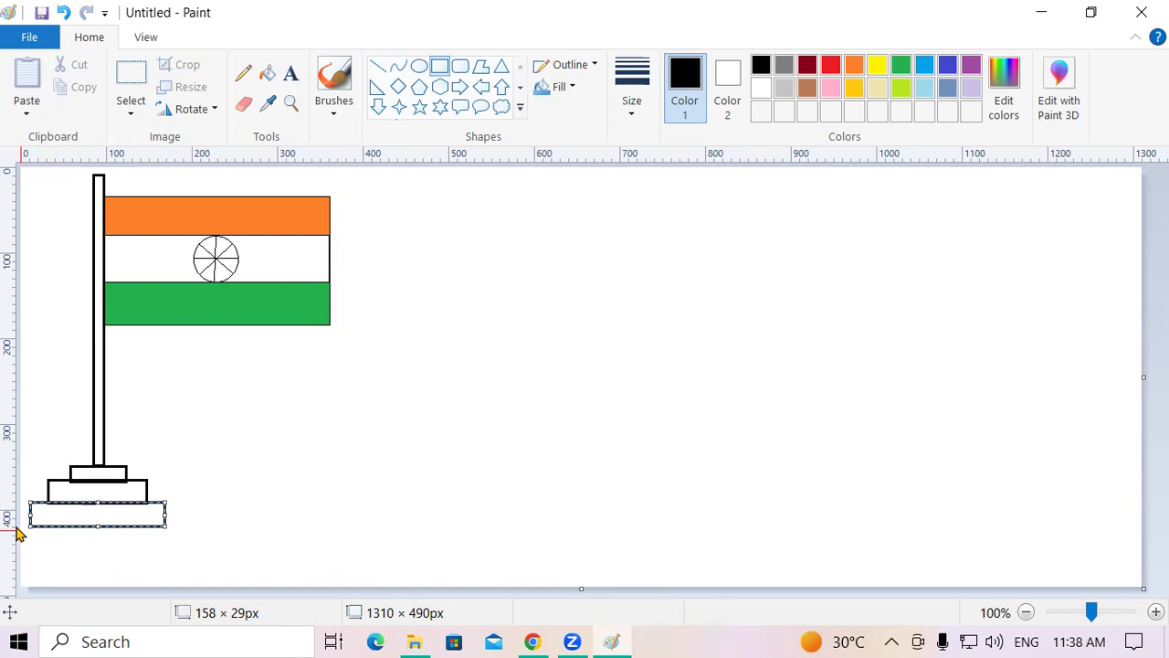
click(265, 531)
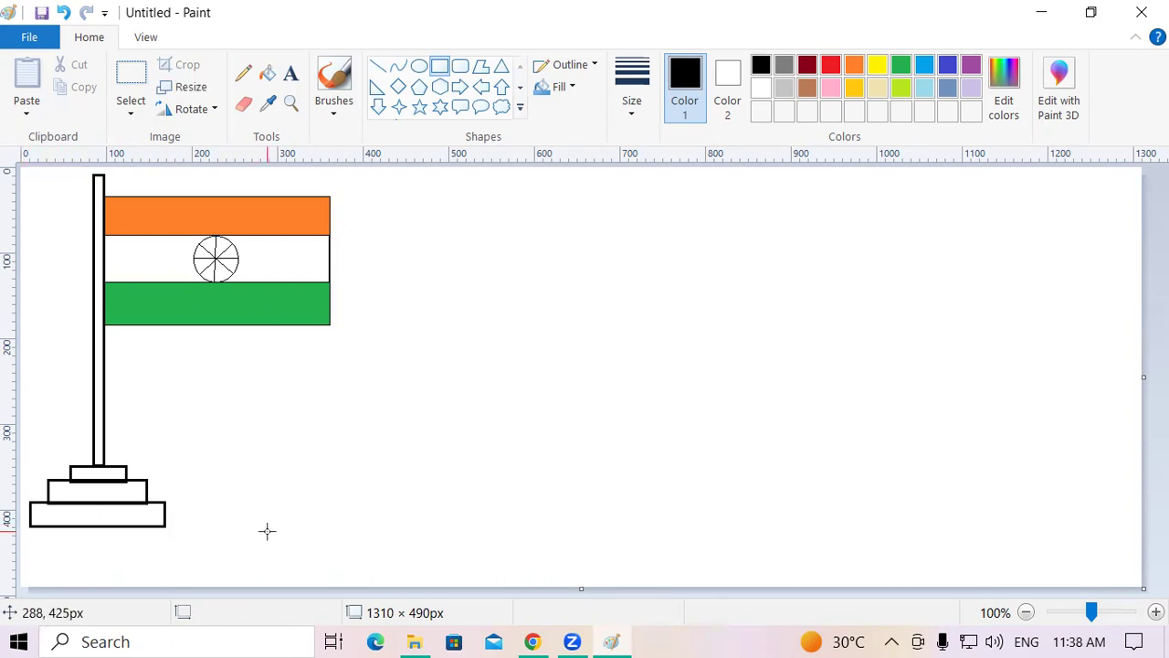
Step: Undo the three stacked base rectangles under the pole
key(ctrl+z)
key(ctrl+z)
key(ctrl+z)
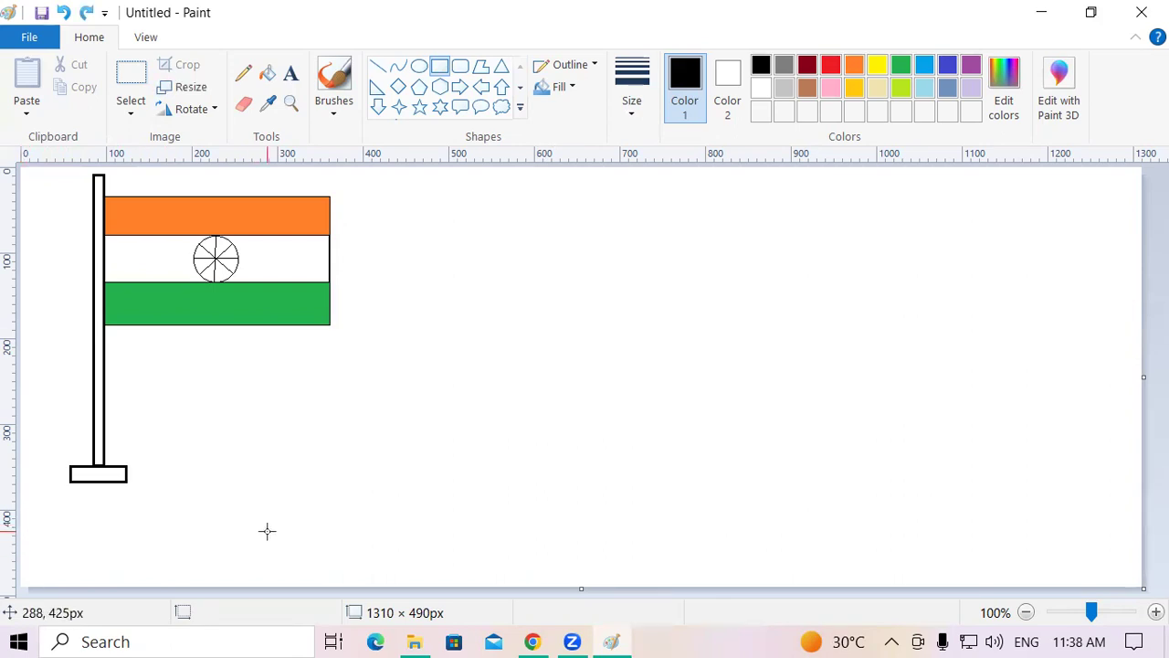
Step: Draw a stepped base of four widening rectangles under the pole, starting with a small block and making the third about 176 × 28 px
drag(82, 466, 151, 500)
click(58, 481)
click(40, 506)
drag(31, 500, 193, 526)
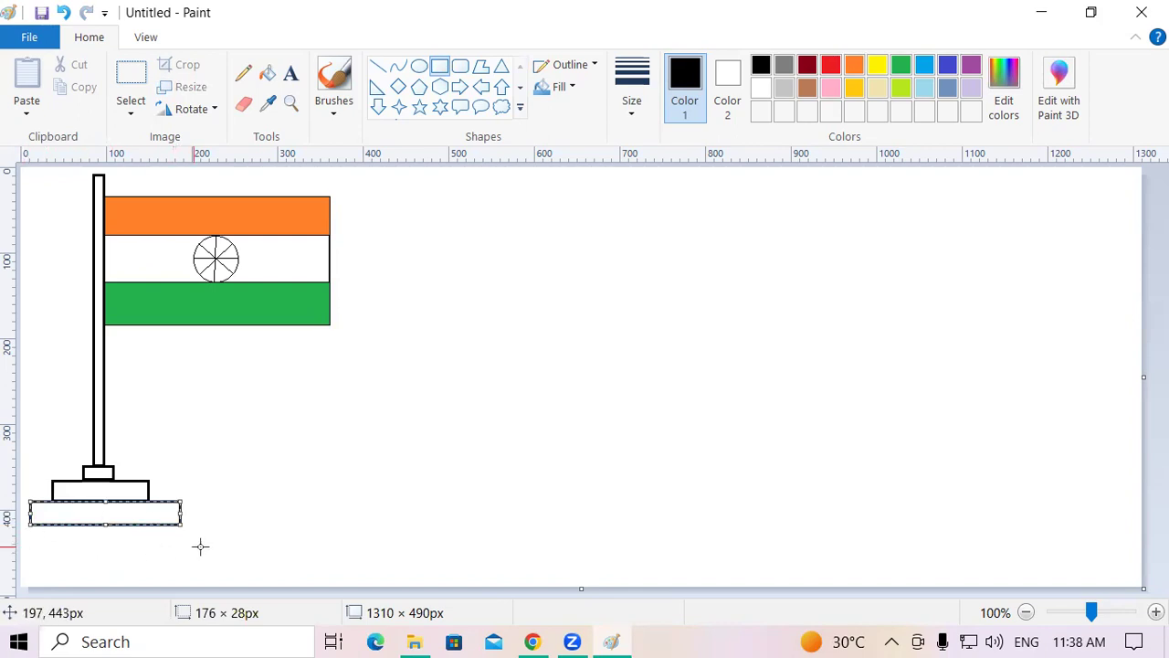
drag(203, 540, 13, 561)
click(305, 527)
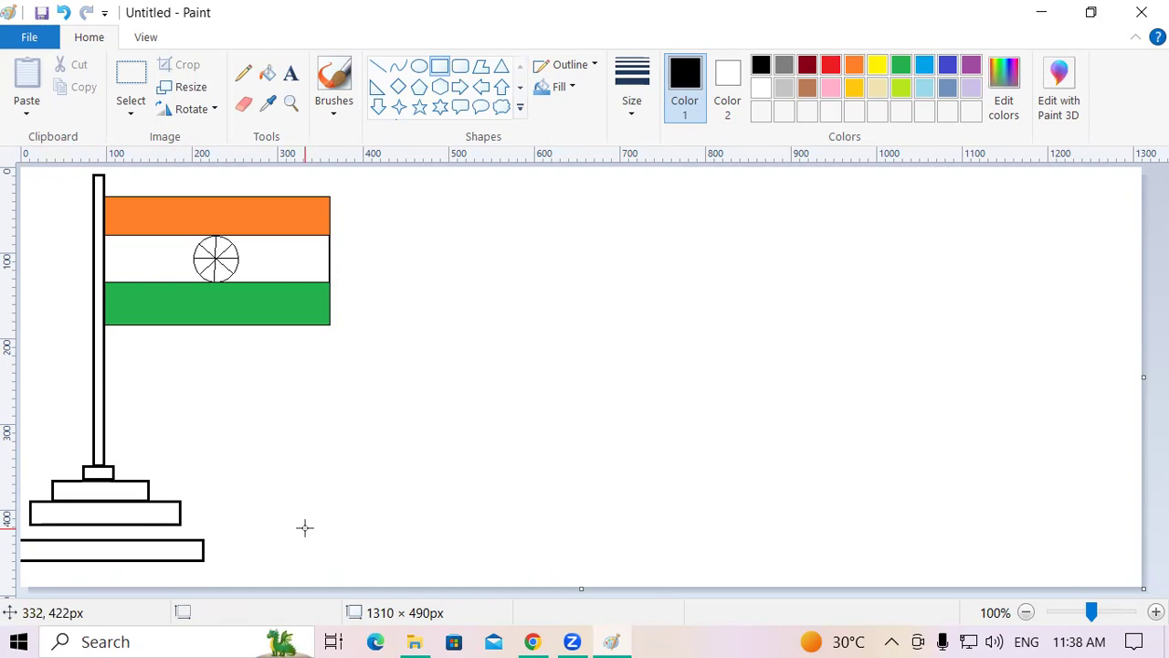
Step: Undo the two lowest base rectangles and restore the upper of them, leaving out the detached bottom one
key(ctrl+z)
key(ctrl+z)
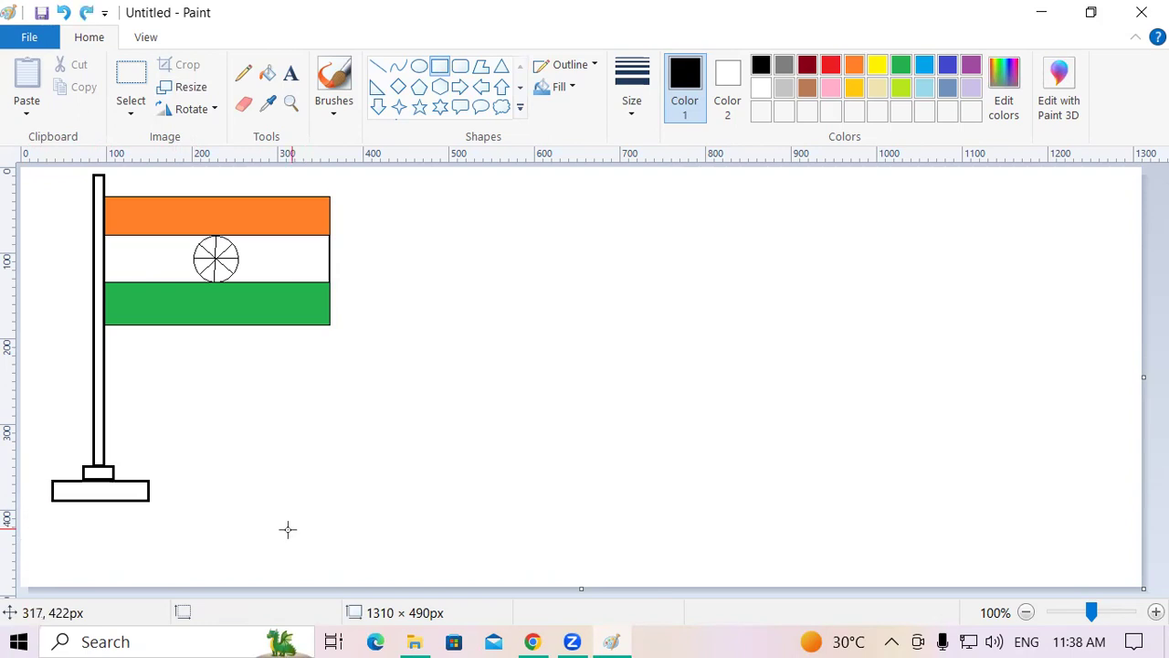
key(ctrl+y)
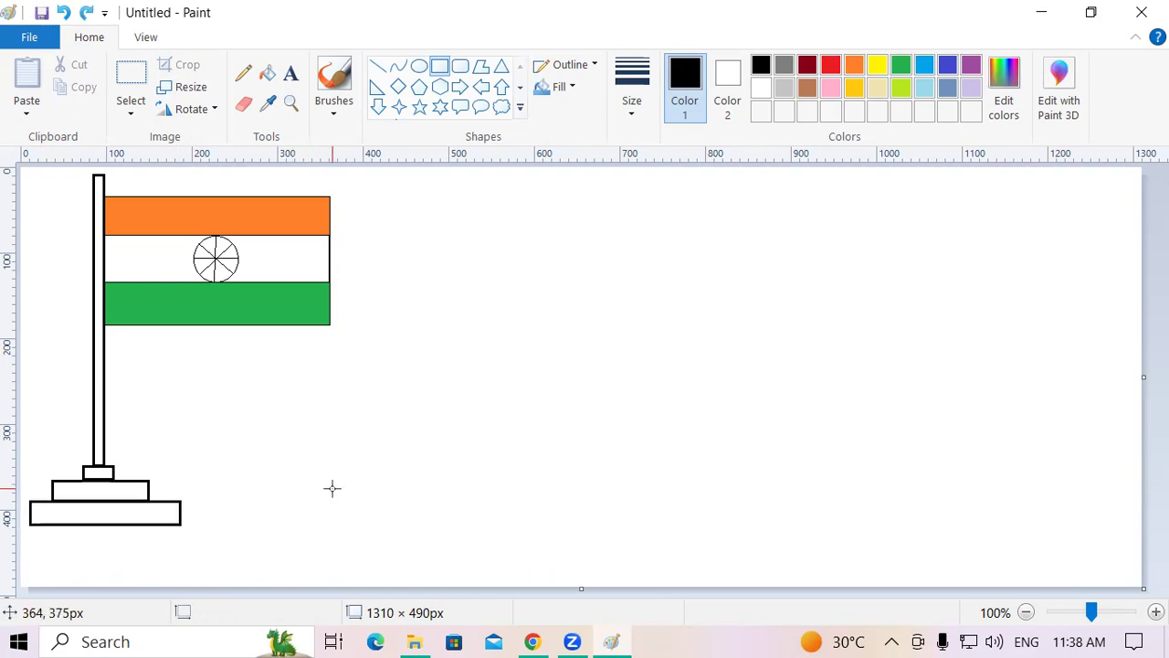
Step: Draw a black curved rope from the pole's top down along its left side, about 55 × 341 px
click(398, 71)
drag(94, 173, 80, 469)
click(439, 67)
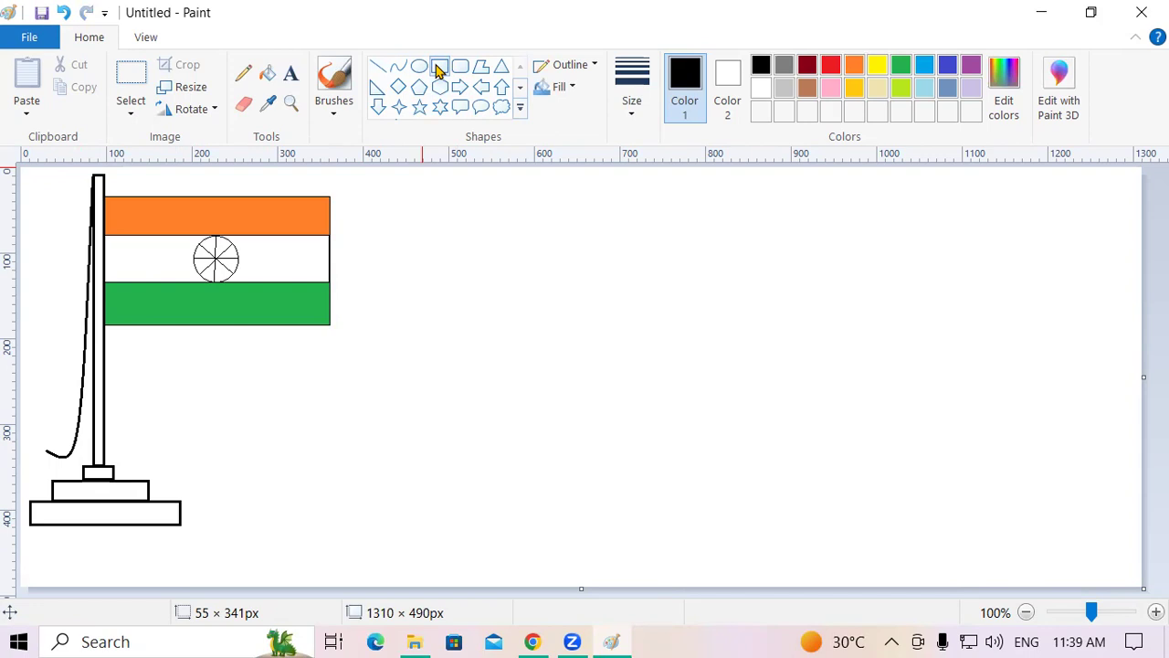
Step: Add a text box about 759 × 216 px beside the flag and enter "INDIA IS MY COUNTRY"
click(292, 75)
drag(383, 207, 1031, 390)
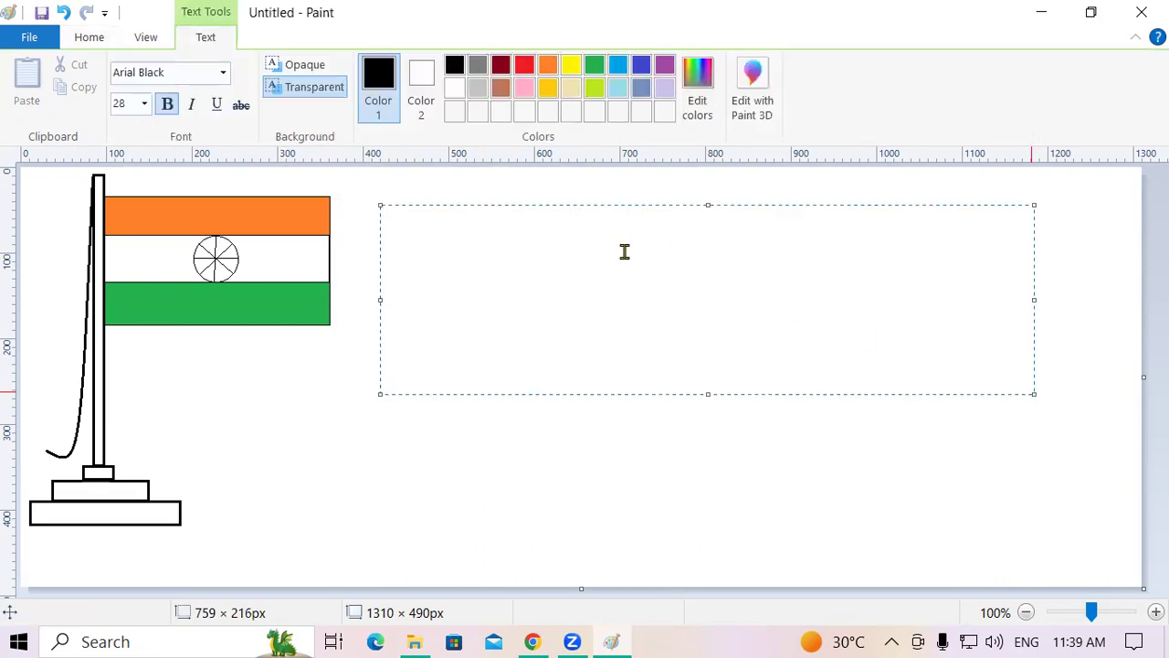
text(INDIA )
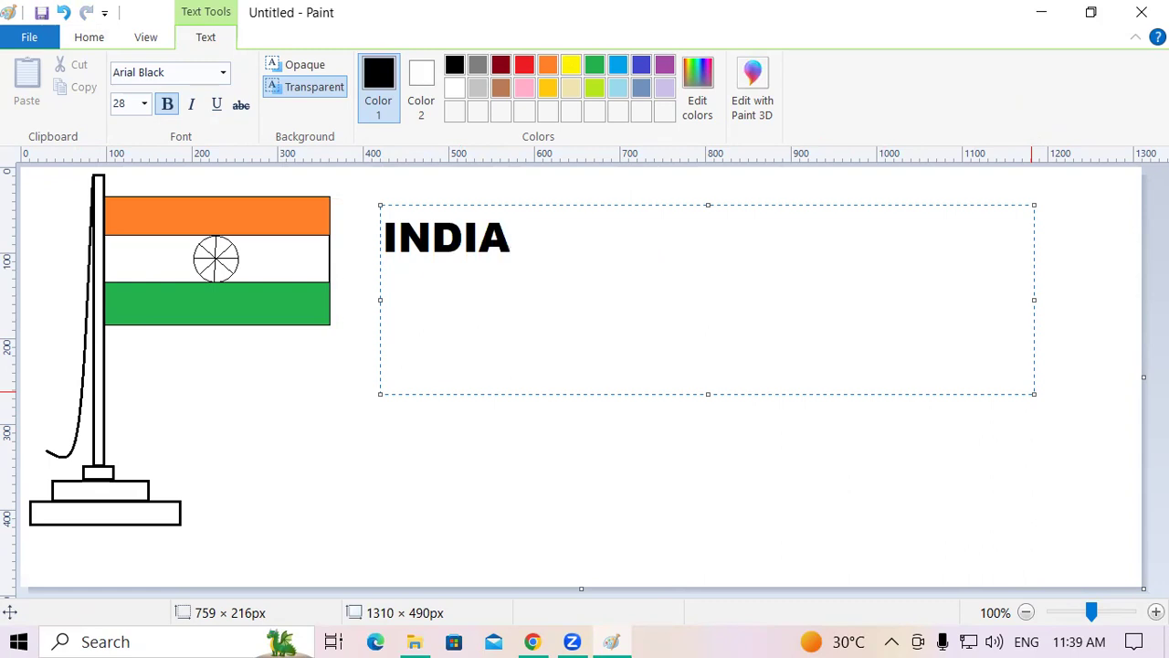
text(IS MY C)
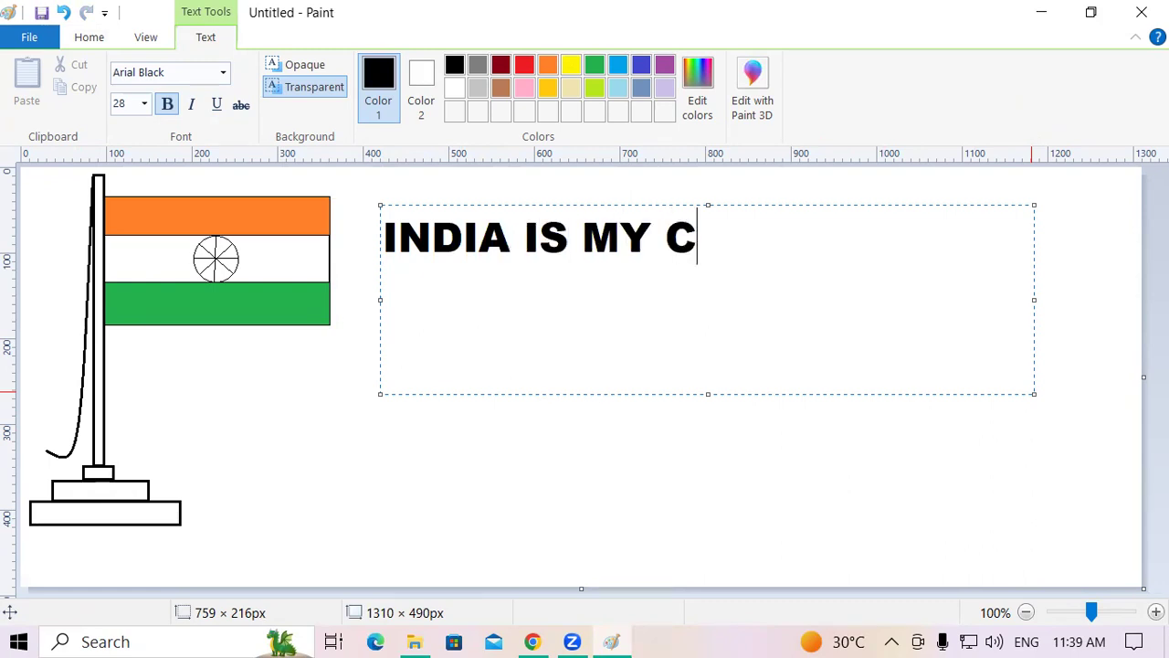
text(OUNTRY)
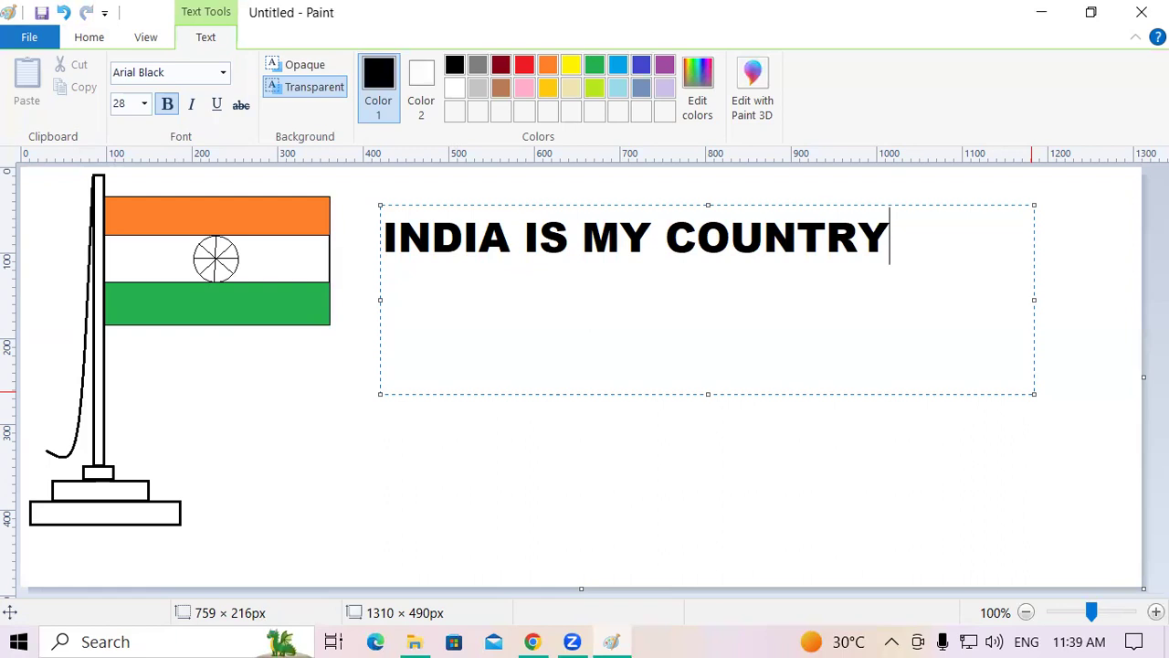
Step: Colour the letters "IN" red and the second "I" green in INDIA, and the "S" of IS red
drag(384, 235, 423, 242)
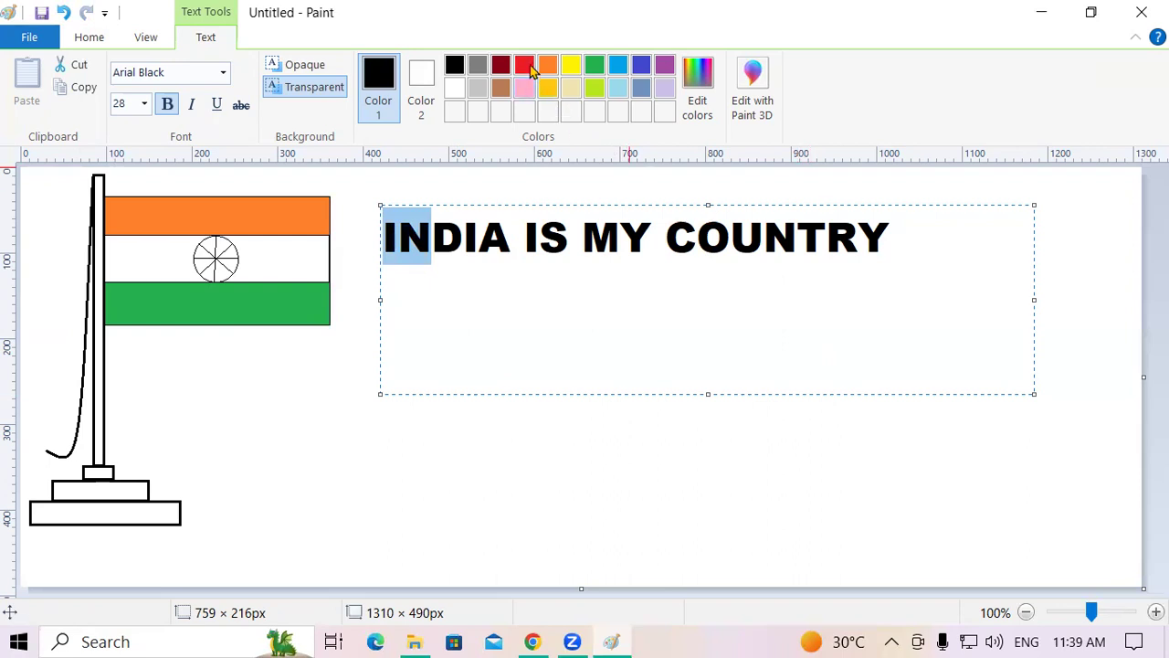
click(524, 65)
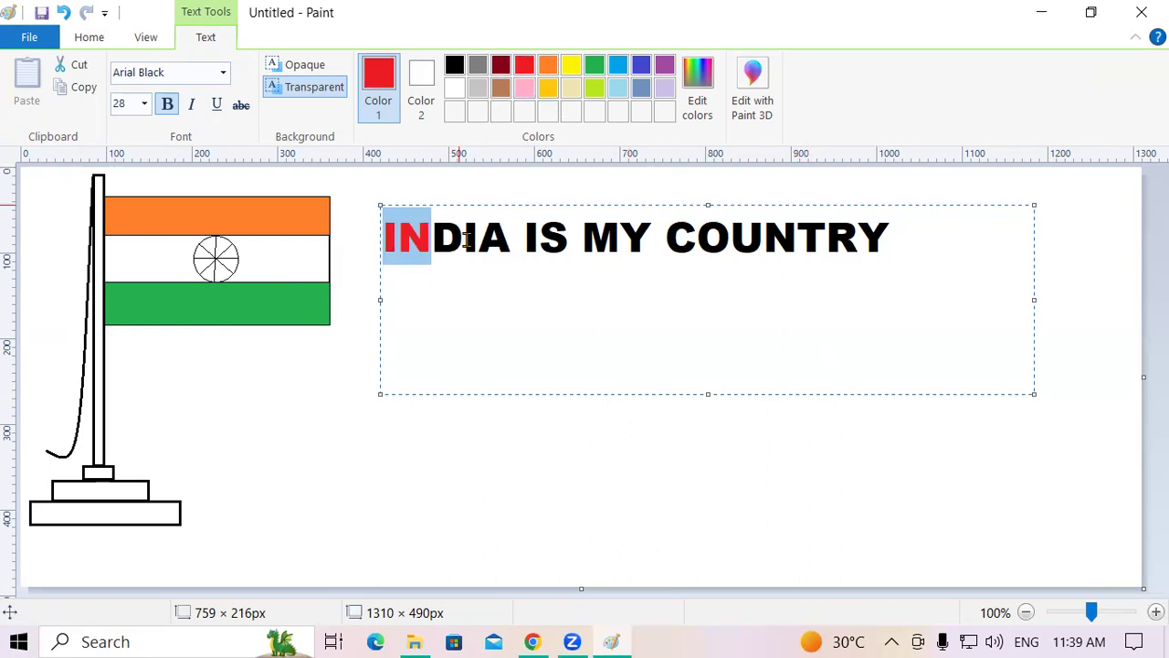
drag(467, 239, 491, 239)
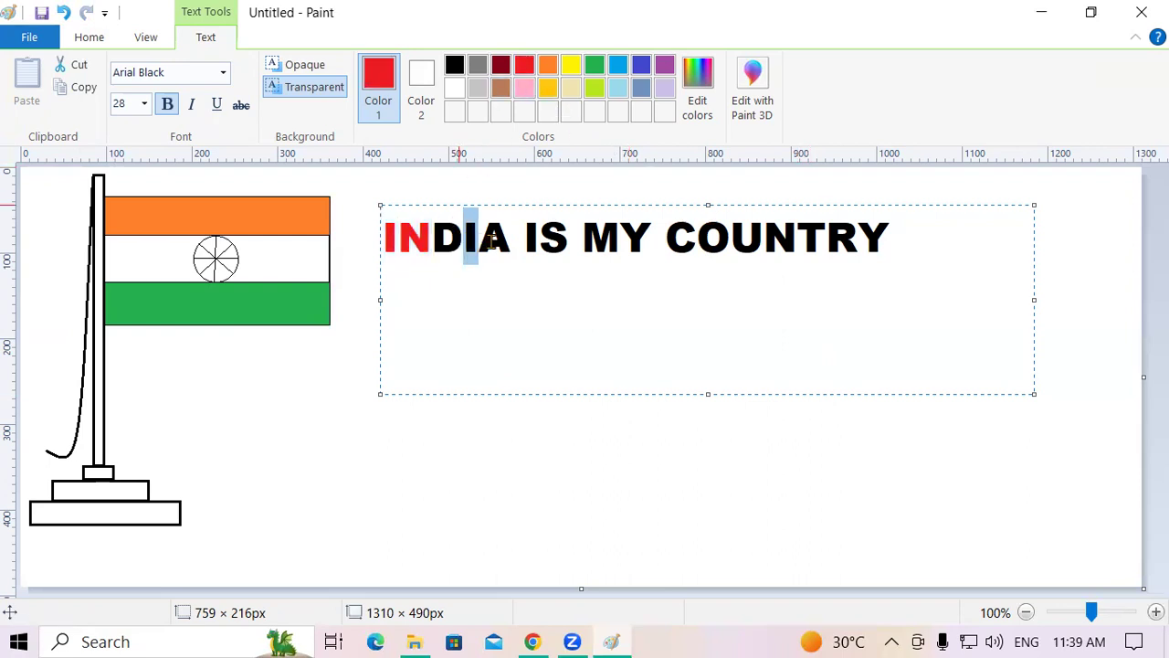
click(595, 65)
drag(538, 239, 566, 239)
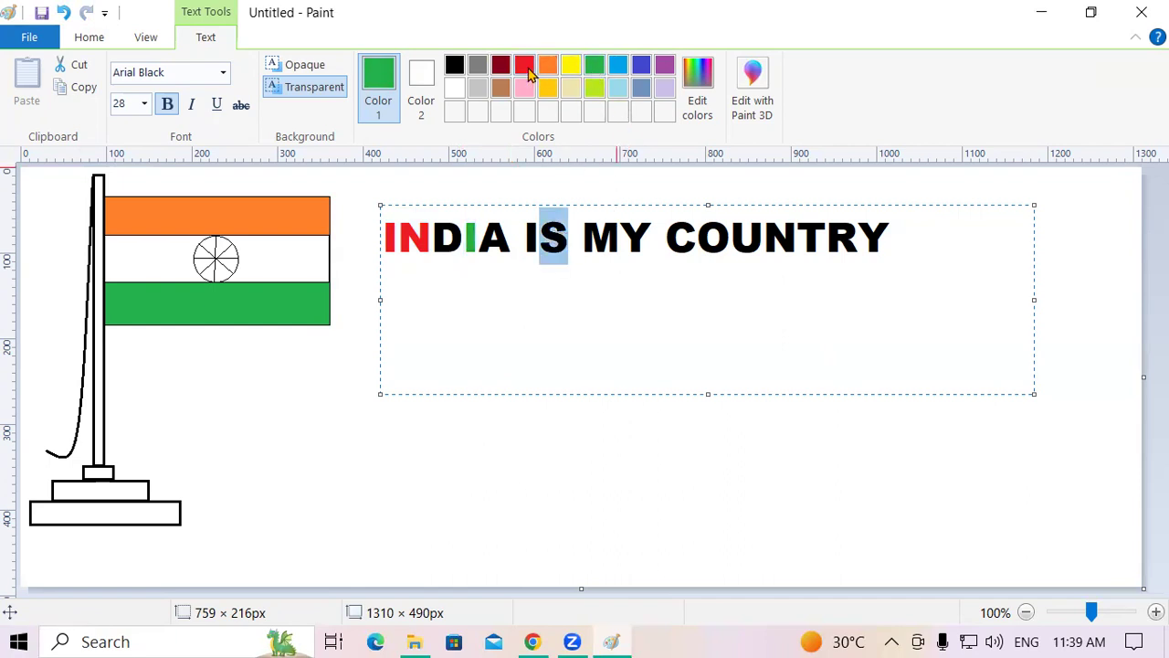
click(525, 69)
Step: Colour the "Y" of MY purple and, in COUNTRY, "CO" dark red, "N" green and "R" light blue
drag(619, 239, 850, 239)
click(664, 65)
click(502, 66)
click(595, 66)
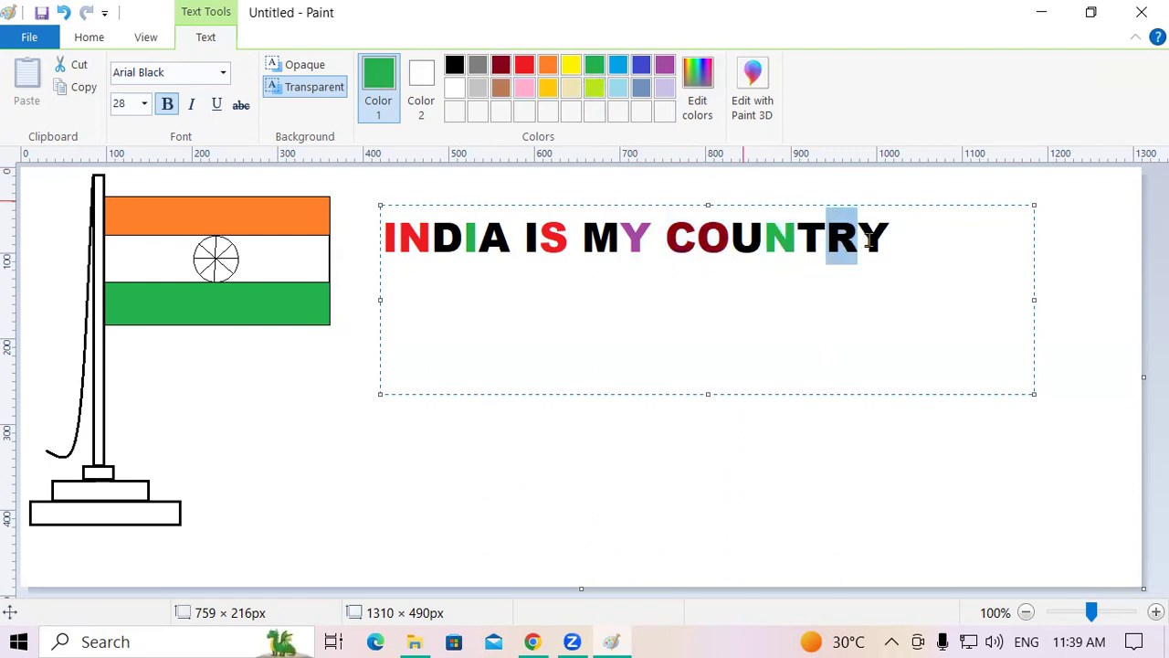
click(619, 65)
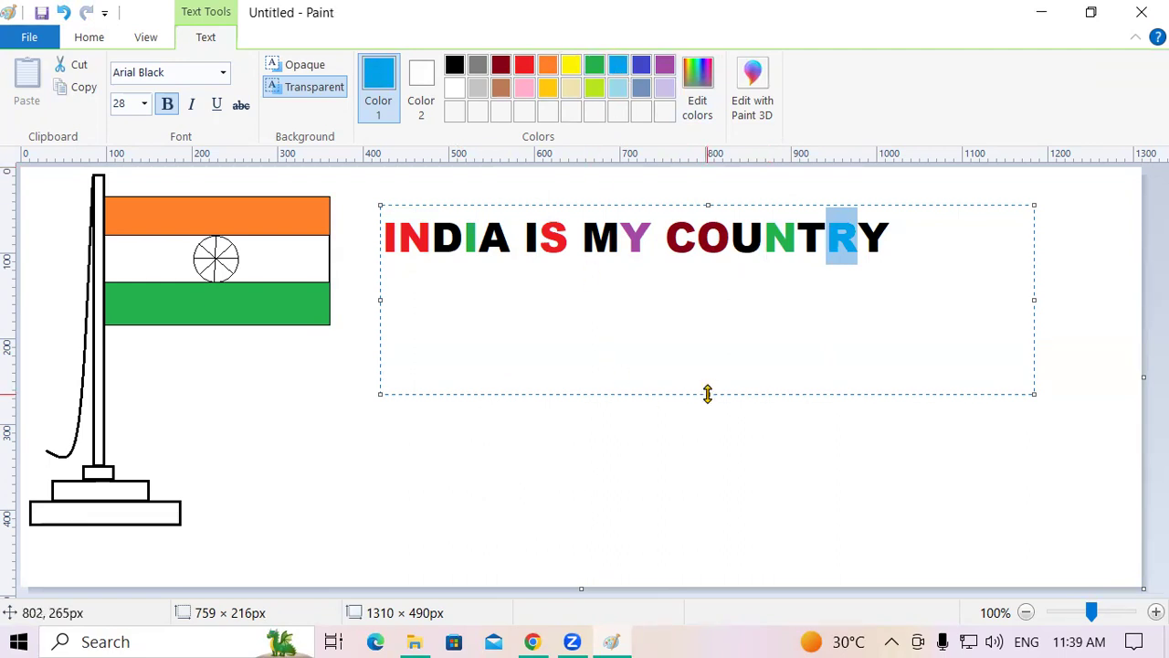
Step: Shrink the text box to one line of text and set the whole sentence's font size to 48
drag(708, 394, 708, 263)
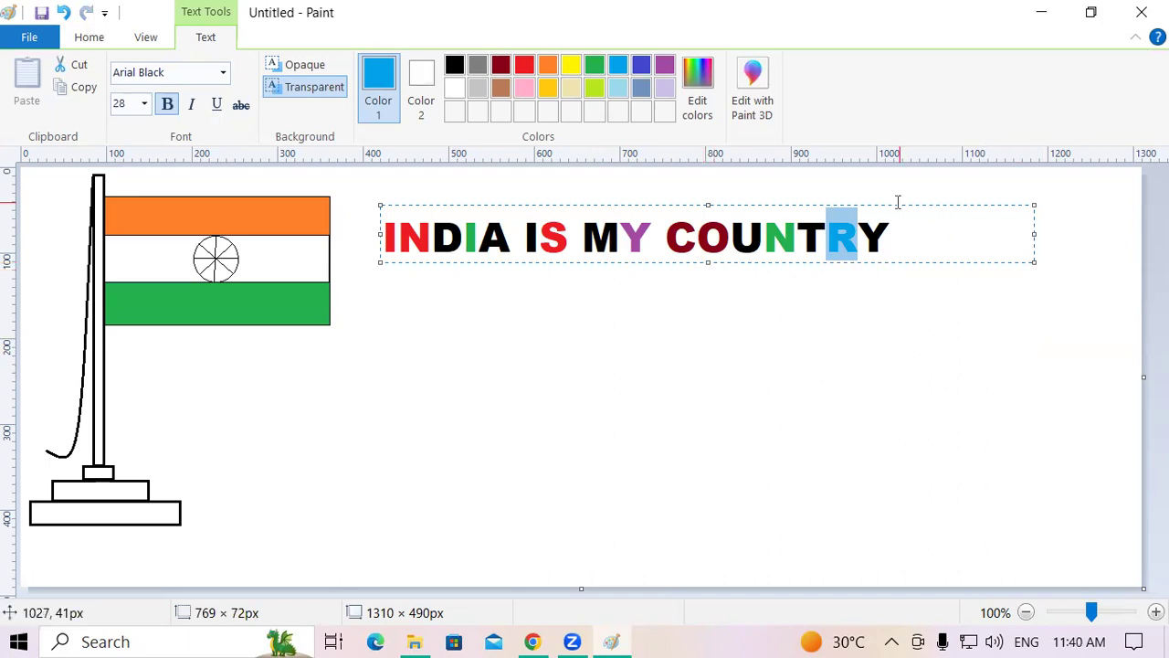
drag(900, 246, 381, 253)
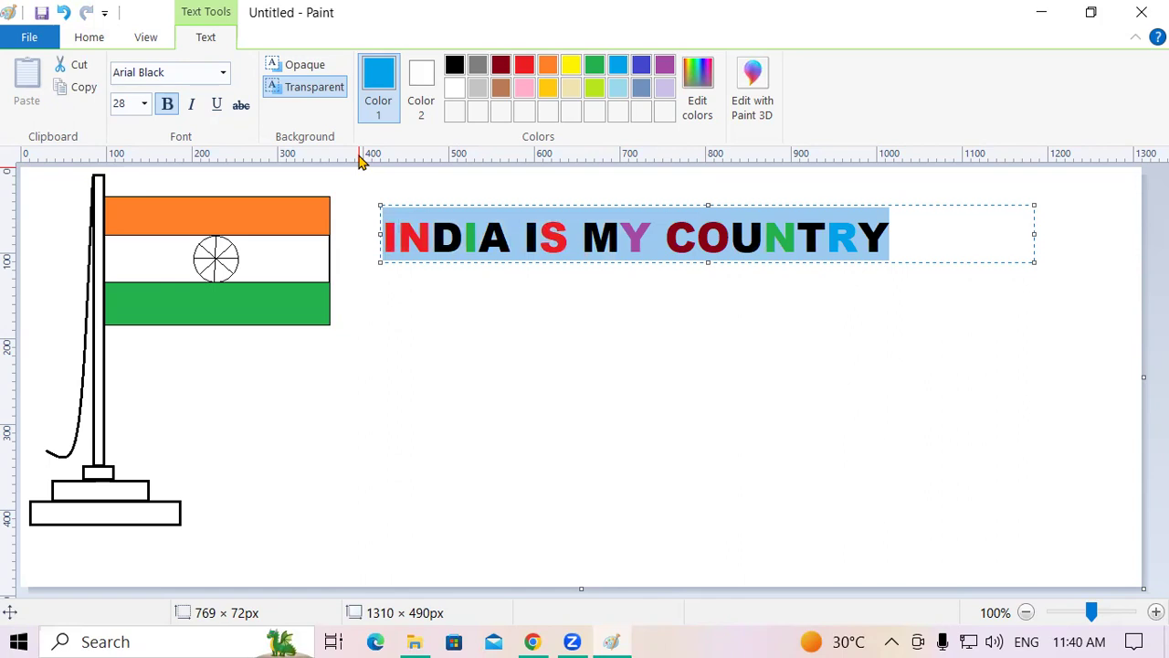
key(ctrl+shift+period)
key(ctrl+shift+period)
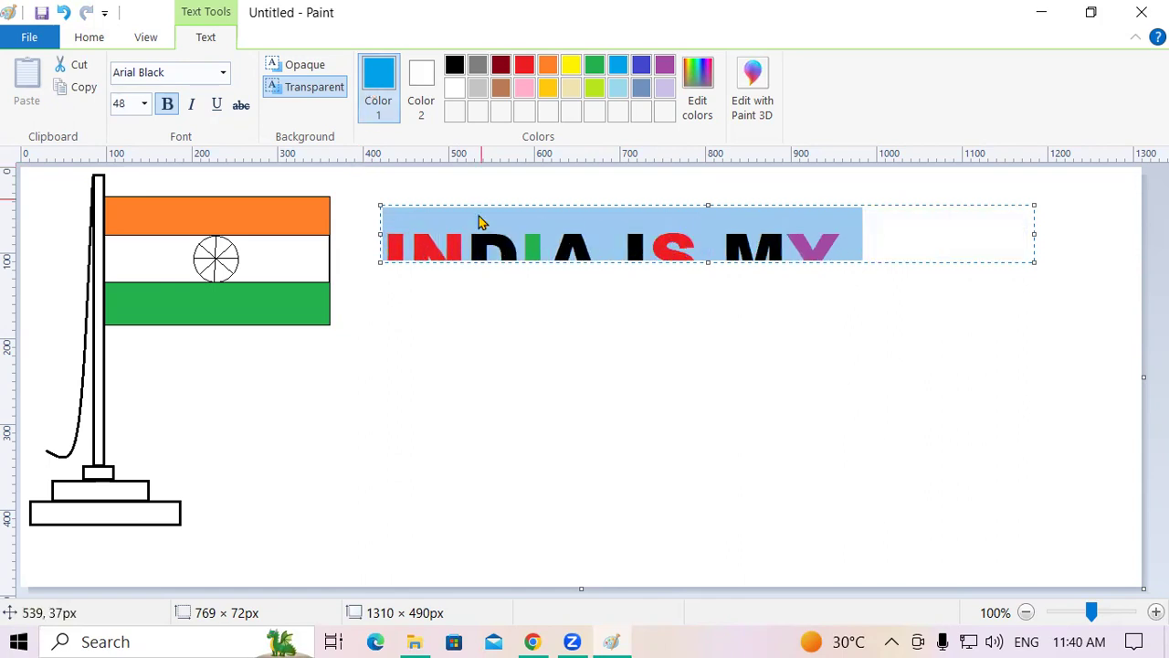
Step: Enlarge the text box to about 1100 × 145 px and place the sentence just below the flag
click(379, 262)
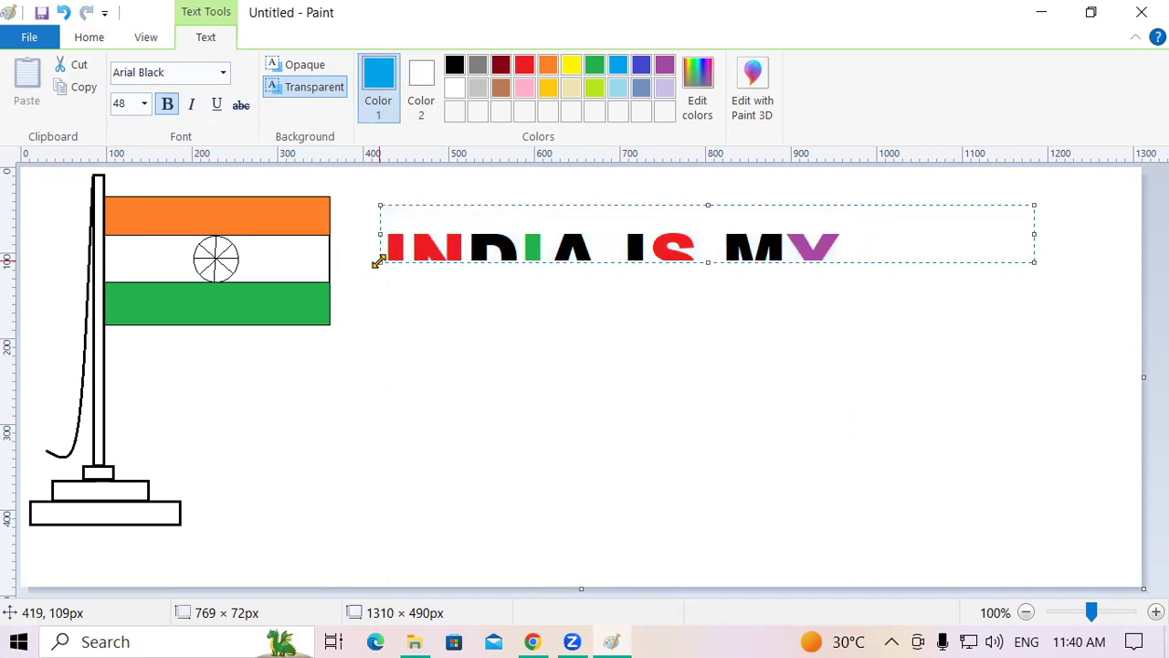
drag(378, 262, 97, 324)
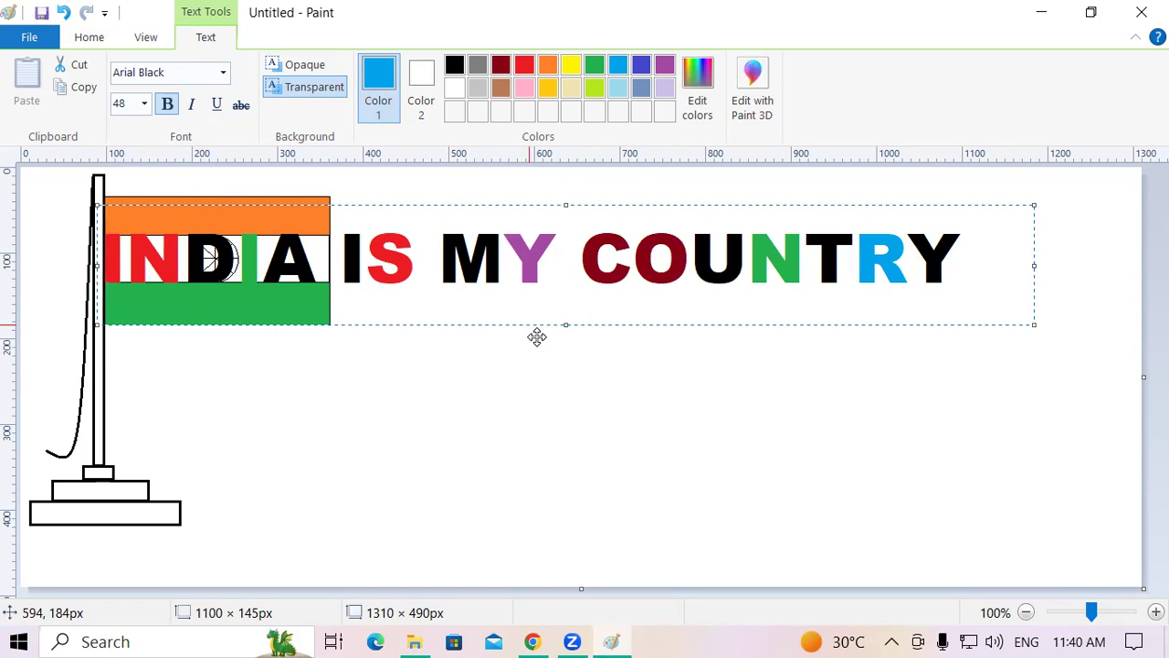
drag(536, 337, 568, 443)
click(566, 467)
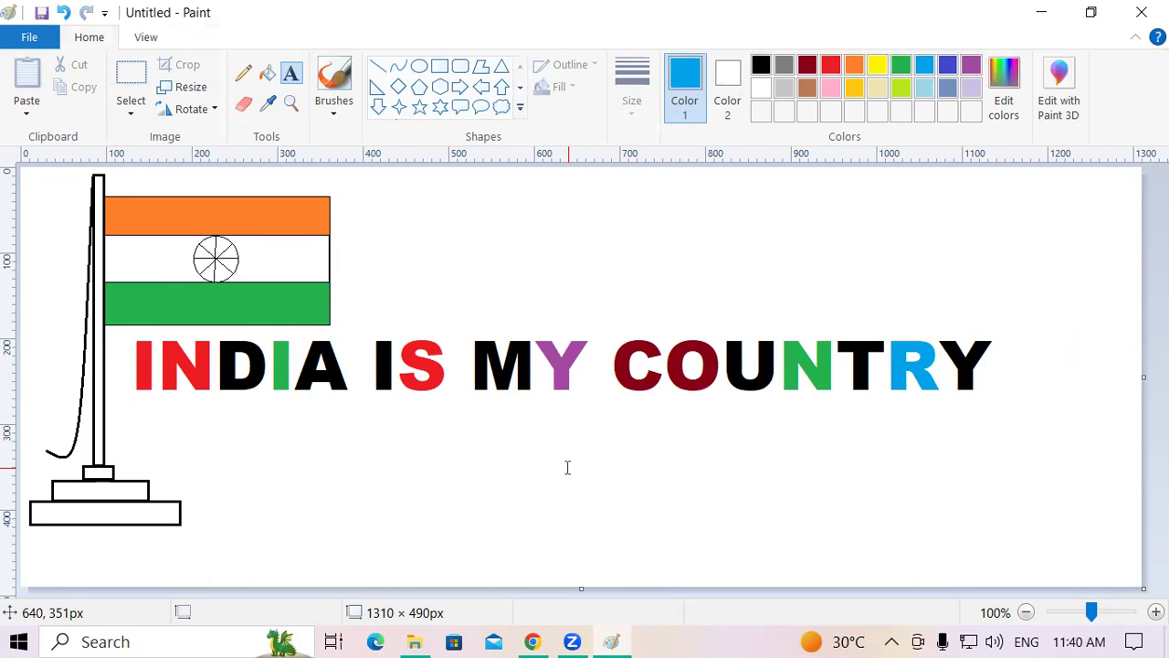
Step: Paint a thin blue stroke with the basic brush, and a blue and a red calligraphy stroke above the text
click(347, 109)
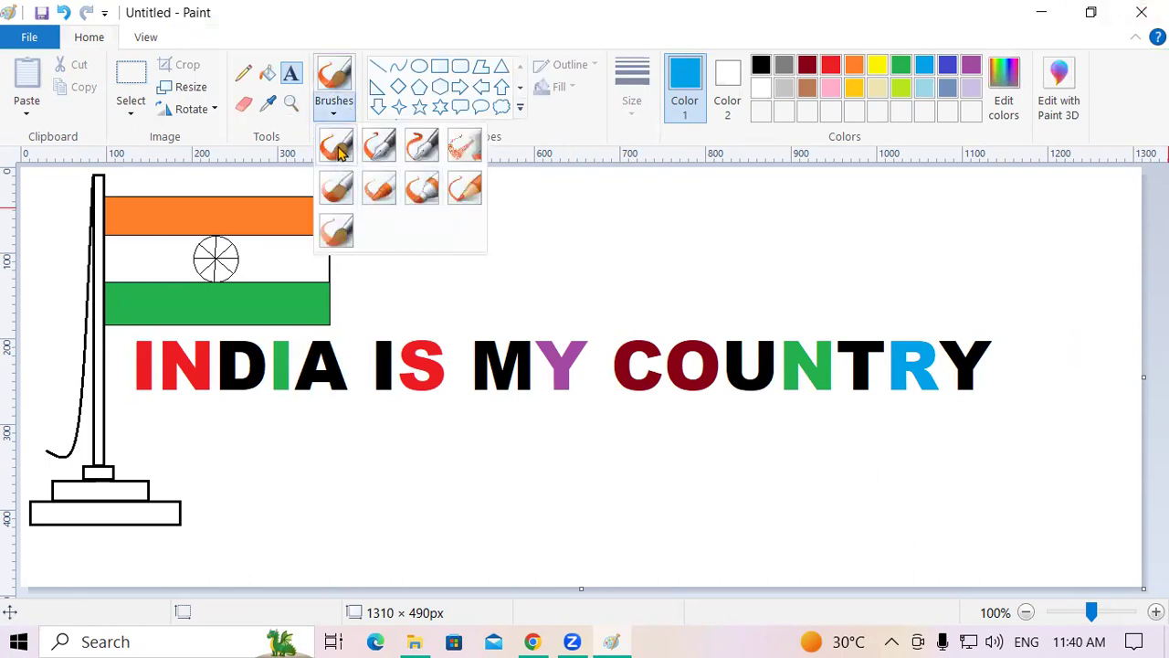
click(336, 146)
mouse_move(397, 207)
mouse_down()
mouse_move(571, 284)
mouse_move(627, 287)
mouse_up()
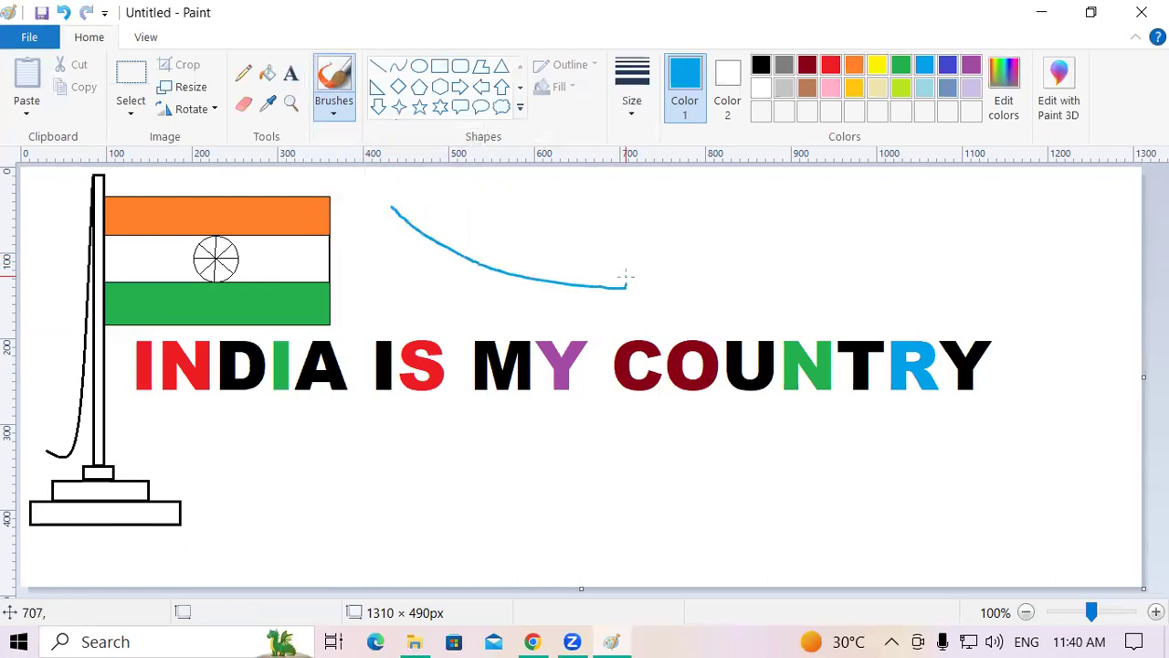
click(351, 102)
click(378, 146)
drag(454, 202, 774, 304)
click(831, 66)
mouse_move(557, 186)
mouse_down()
mouse_move(670, 222)
mouse_move(963, 278)
mouse_up()
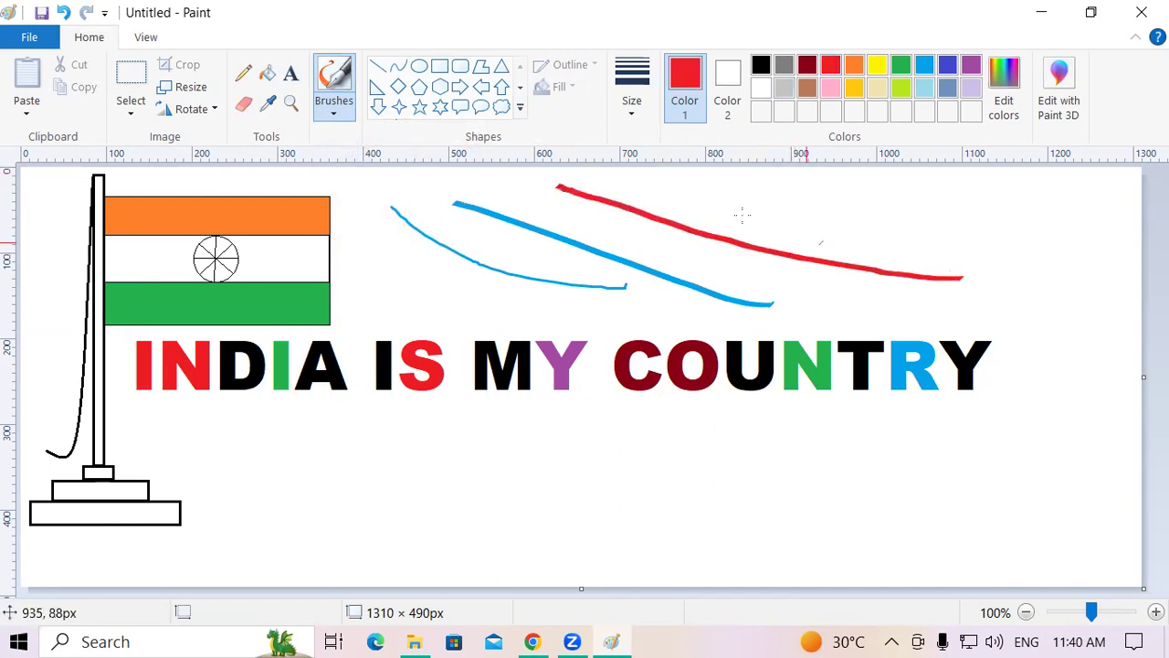
Step: Paint two thick red oil brush strokes across the area above the text
click(334, 105)
click(338, 231)
mouse_move(375, 259)
mouse_down()
mouse_move(482, 297)
mouse_move(801, 309)
mouse_up()
drag(628, 193, 851, 253)
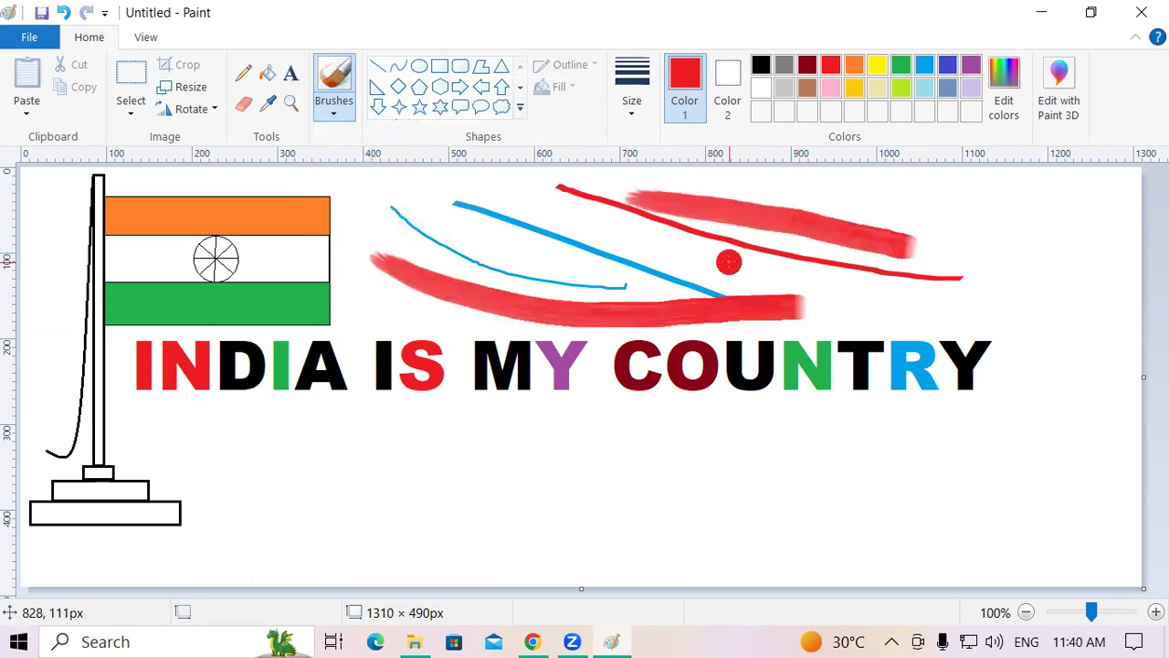
Step: Paint two thick green marker strokes below the text
click(899, 66)
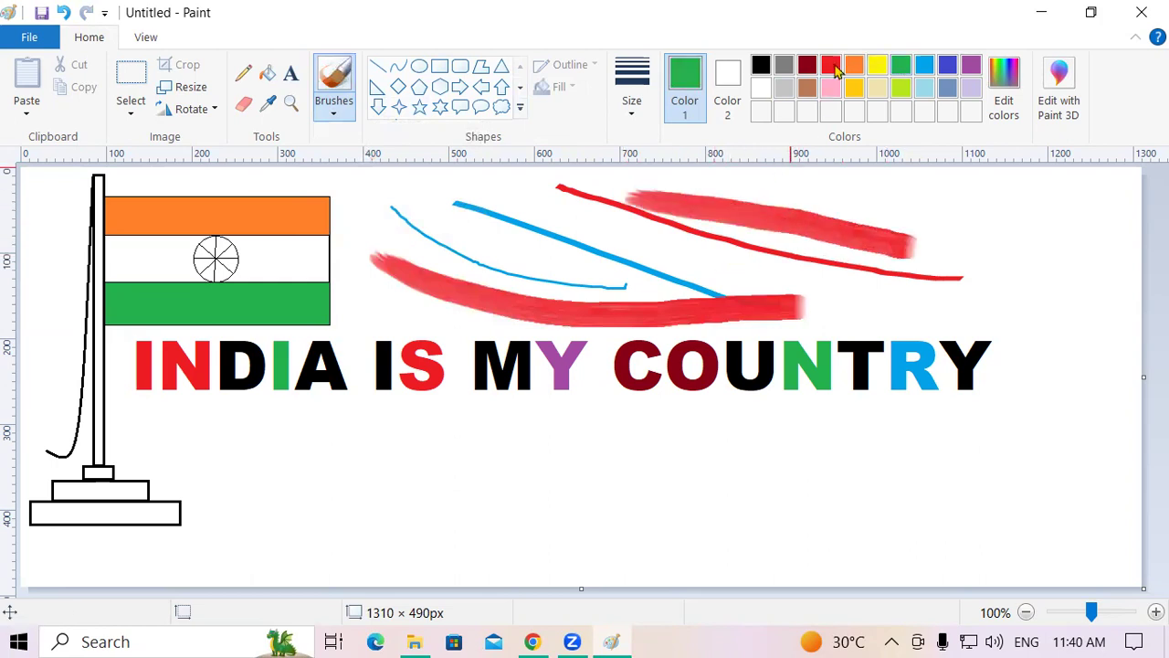
click(338, 117)
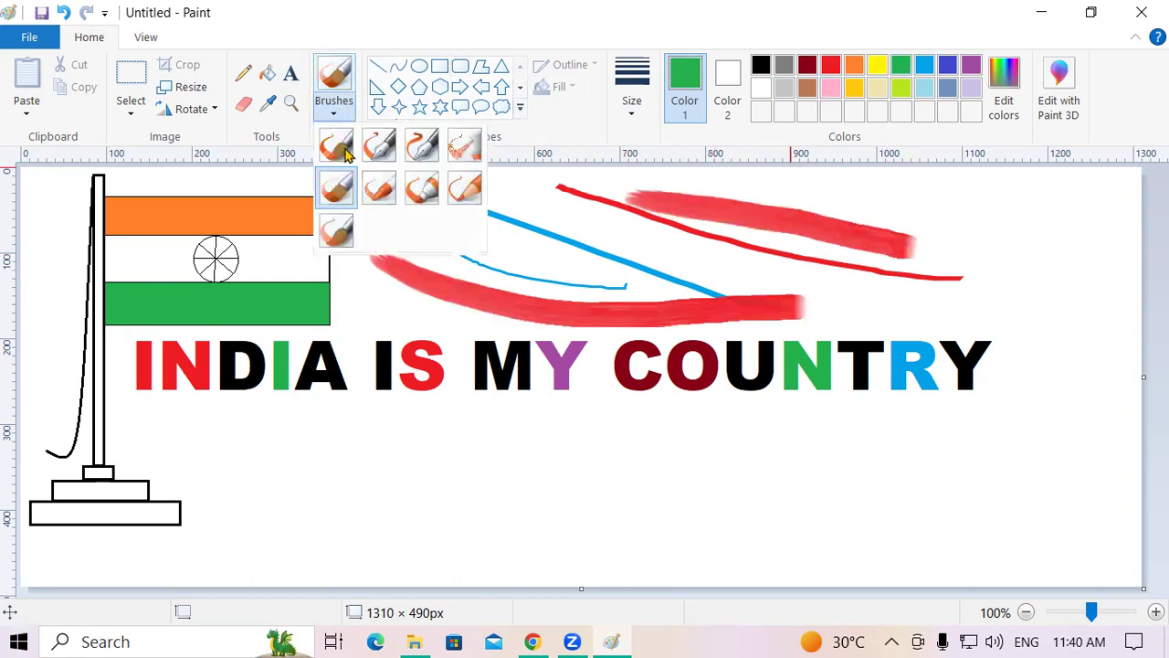
click(423, 188)
mouse_move(260, 459)
mouse_down()
mouse_move(440, 514)
mouse_move(721, 548)
mouse_up()
mouse_move(399, 443)
mouse_down()
mouse_move(512, 474)
mouse_move(719, 501)
mouse_up()
Step: Spray three green airbrush strokes below the text
click(336, 109)
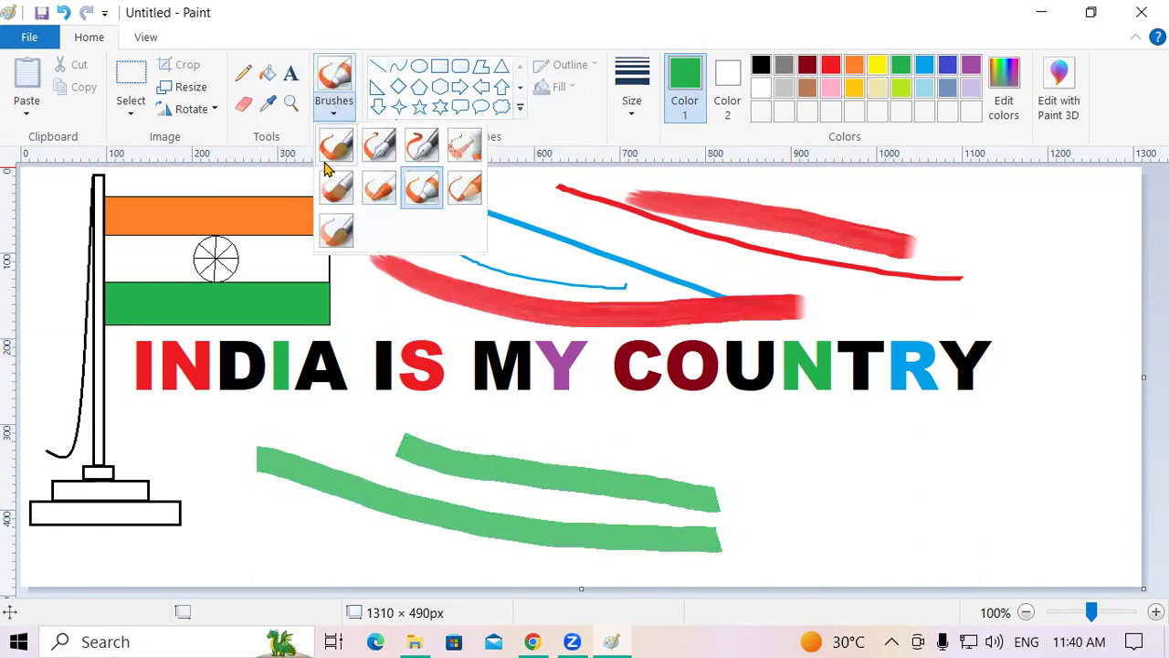
click(336, 188)
click(335, 110)
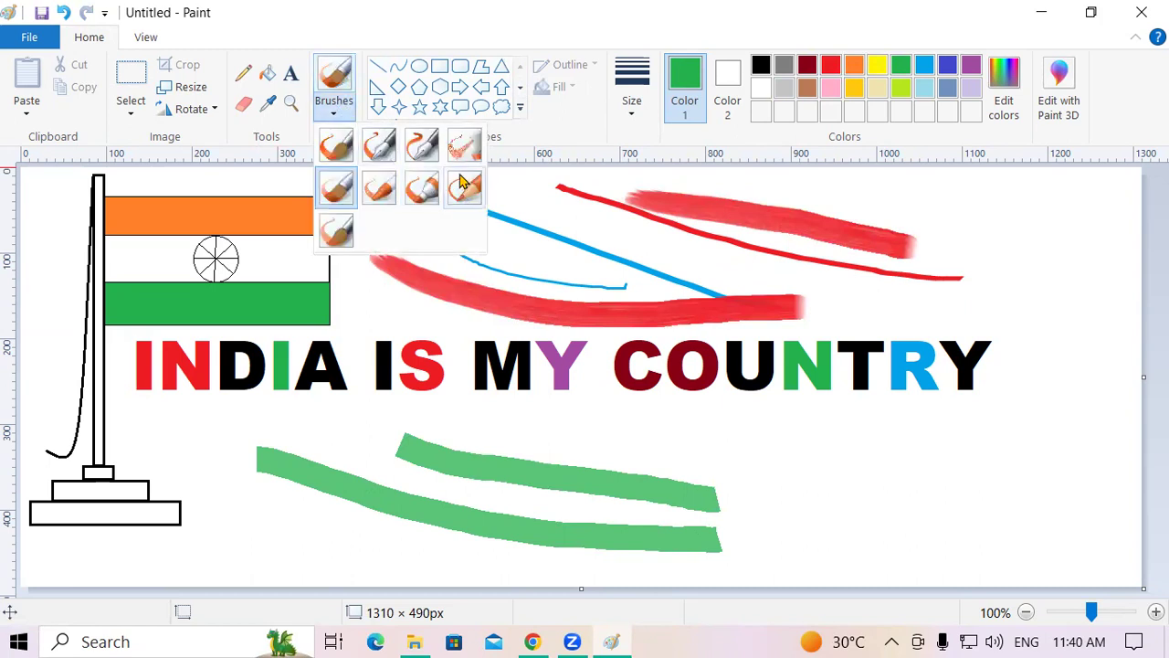
click(464, 145)
mouse_move(341, 425)
mouse_down()
mouse_move(657, 438)
mouse_move(809, 468)
mouse_up()
click(600, 404)
drag(600, 404, 932, 447)
drag(754, 481, 957, 515)
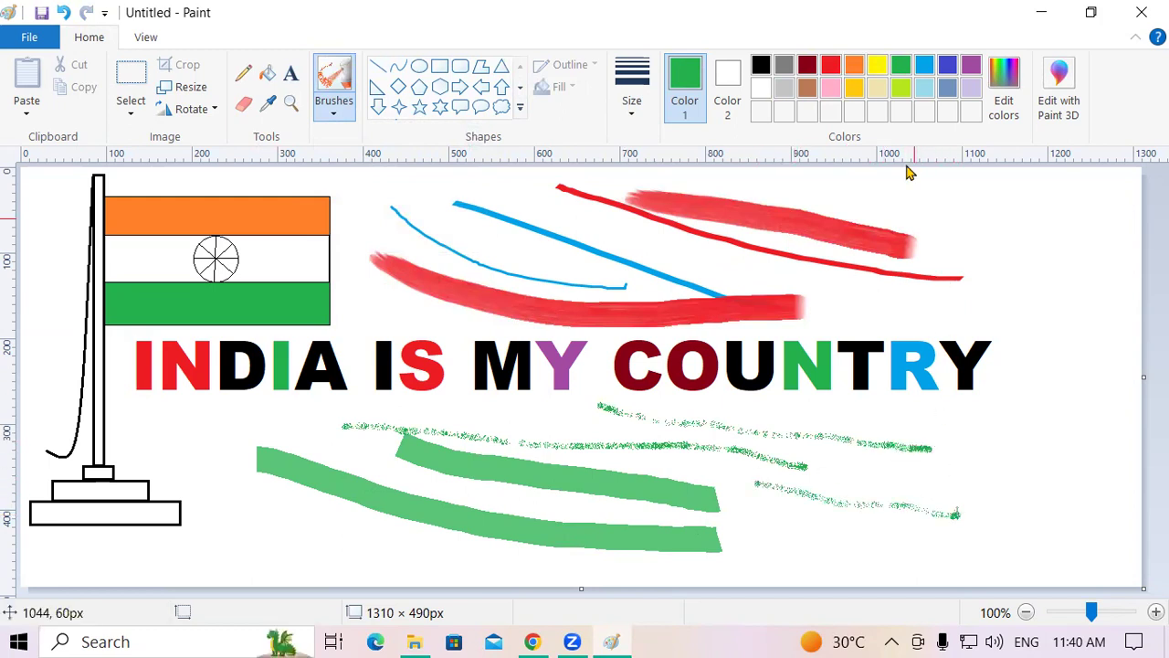
Step: Spray two red airbrush strokes down the canvas's right side and long light blue ones across the canvas
click(833, 64)
mouse_move(970, 198)
mouse_down()
mouse_move(1038, 412)
mouse_move(1034, 475)
mouse_up()
mouse_move(1064, 203)
mouse_down()
mouse_move(1112, 395)
mouse_move(1088, 555)
mouse_up()
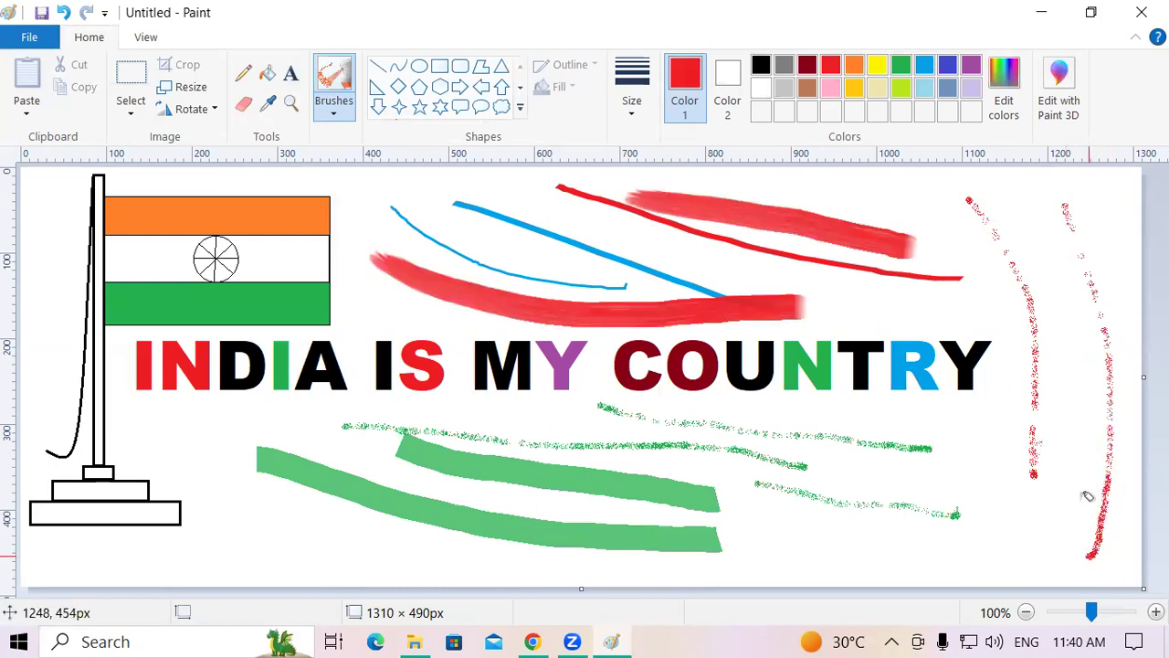
click(925, 64)
mouse_move(918, 201)
mouse_down()
mouse_move(1063, 408)
mouse_move(1014, 502)
mouse_move(988, 503)
mouse_move(1004, 444)
mouse_move(1040, 477)
mouse_move(959, 538)
mouse_move(768, 557)
mouse_move(283, 534)
mouse_move(304, 549)
mouse_move(47, 534)
mouse_up()
mouse_move(75, 494)
mouse_down()
mouse_move(613, 527)
mouse_move(1050, 461)
mouse_move(1136, 160)
mouse_up()
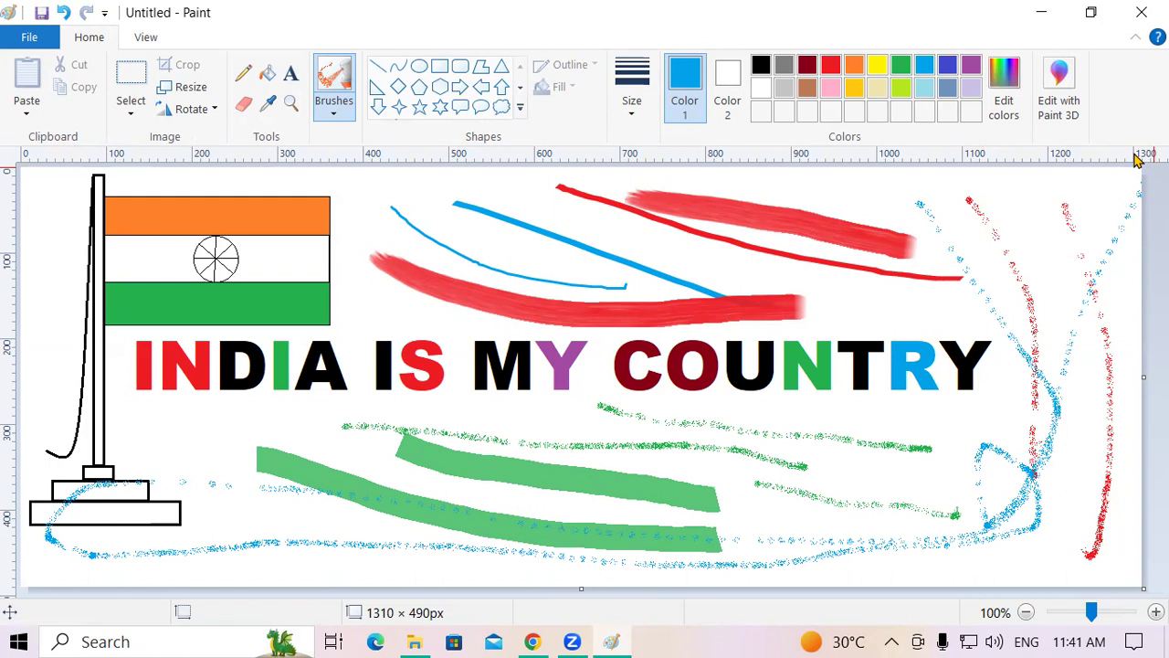
Step: Undo all the brush, calligraphy, oil, marker and airbrush strokes around the text
key(ctrl+z)
key(ctrl+z)
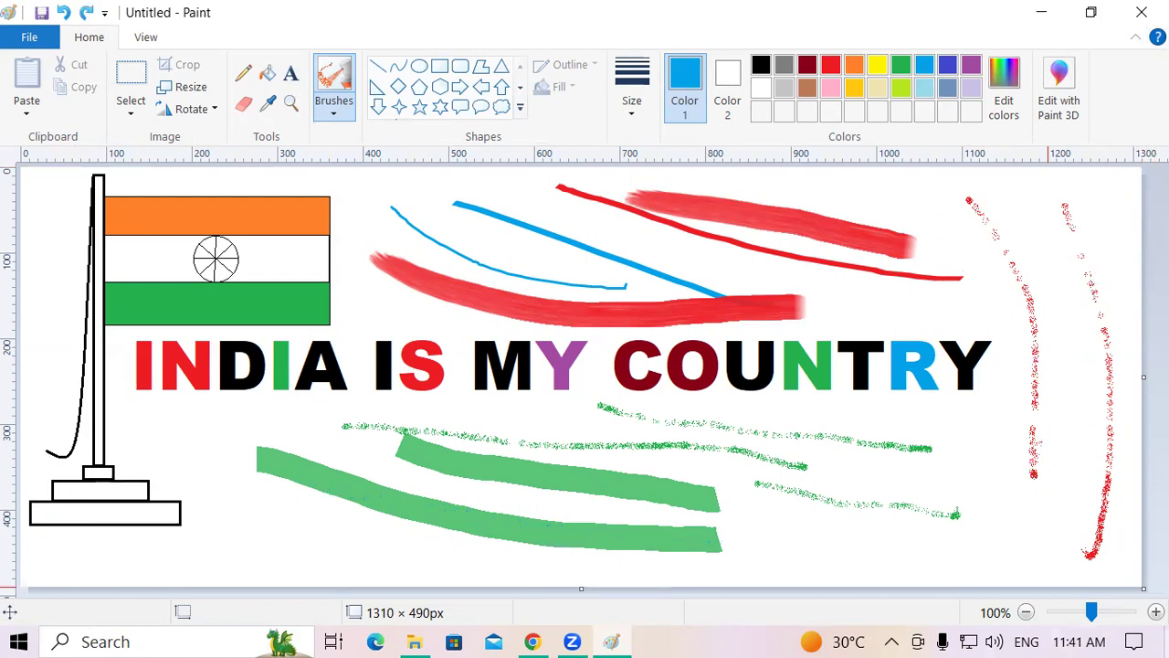
key(ctrl+z)
key(ctrl+z)
key(ctrl+z)
key(ctrl+z)
key(ctrl+z)
key(ctrl+z)
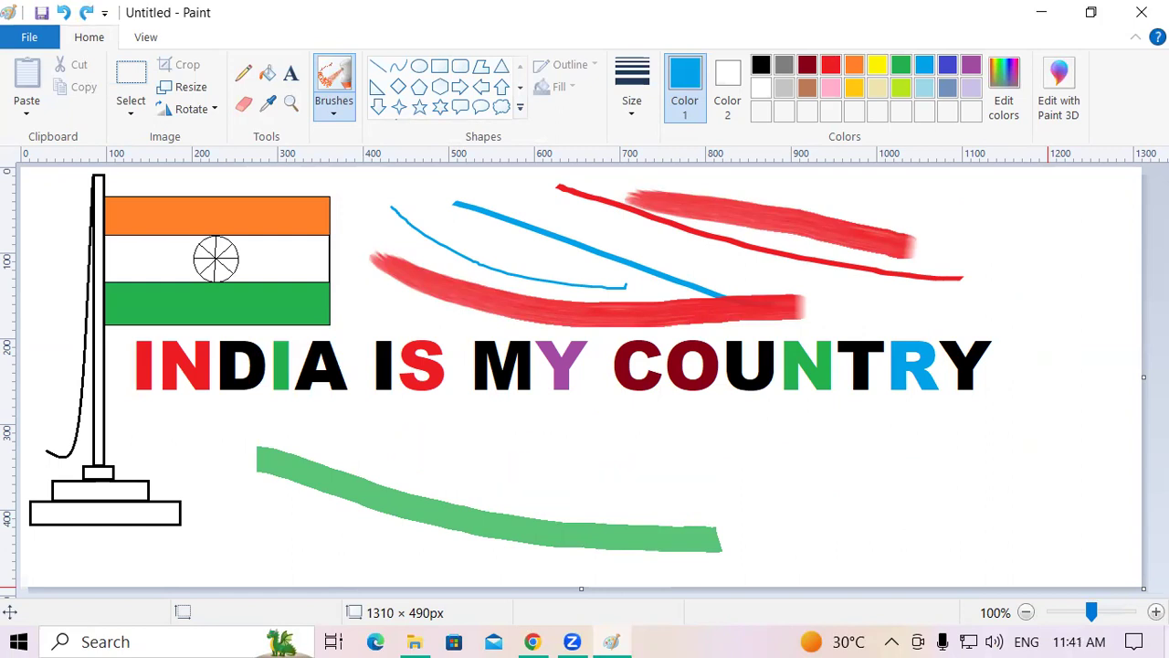
key(ctrl+z)
key(ctrl+z)
key(ctrl+z)
key(ctrl+z)
key(ctrl+z)
key(ctrl+z)
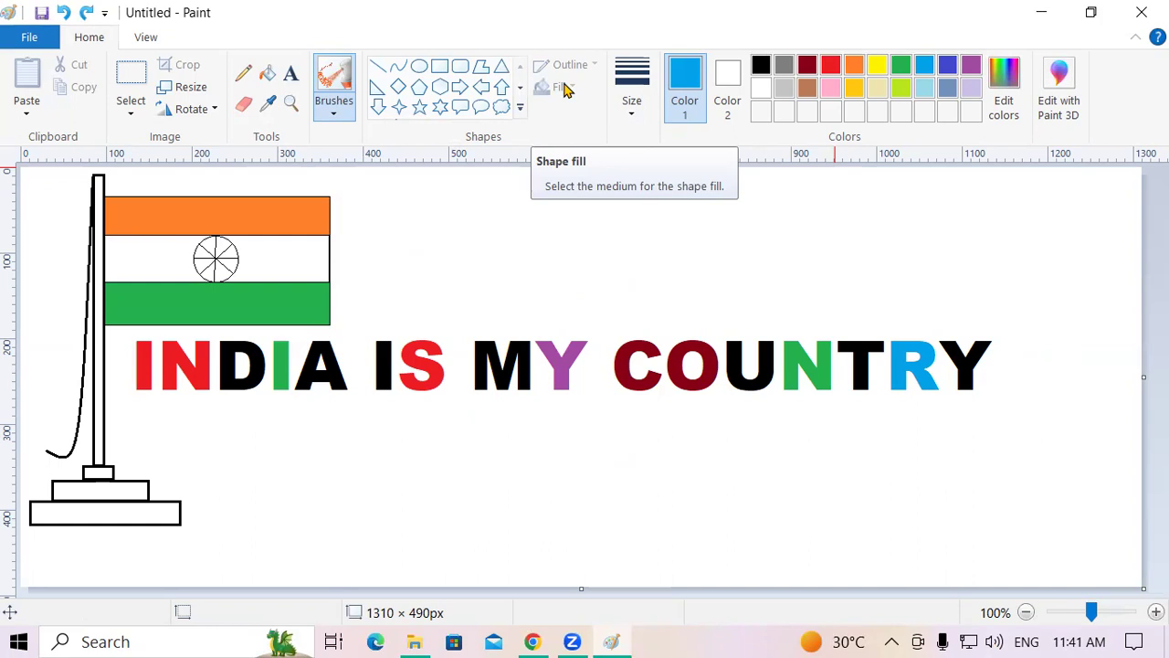
Step: Draw a red-outlined rectangle about 221 × 130 px above the text, to the right of the flag
click(442, 72)
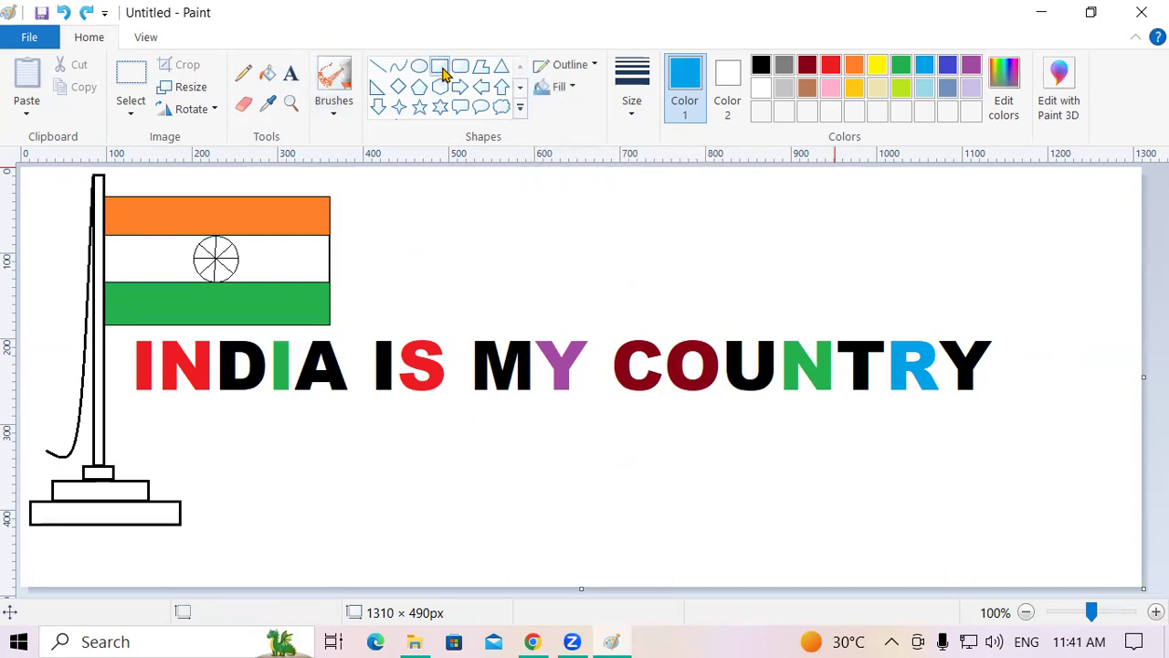
click(830, 64)
drag(523, 197, 714, 307)
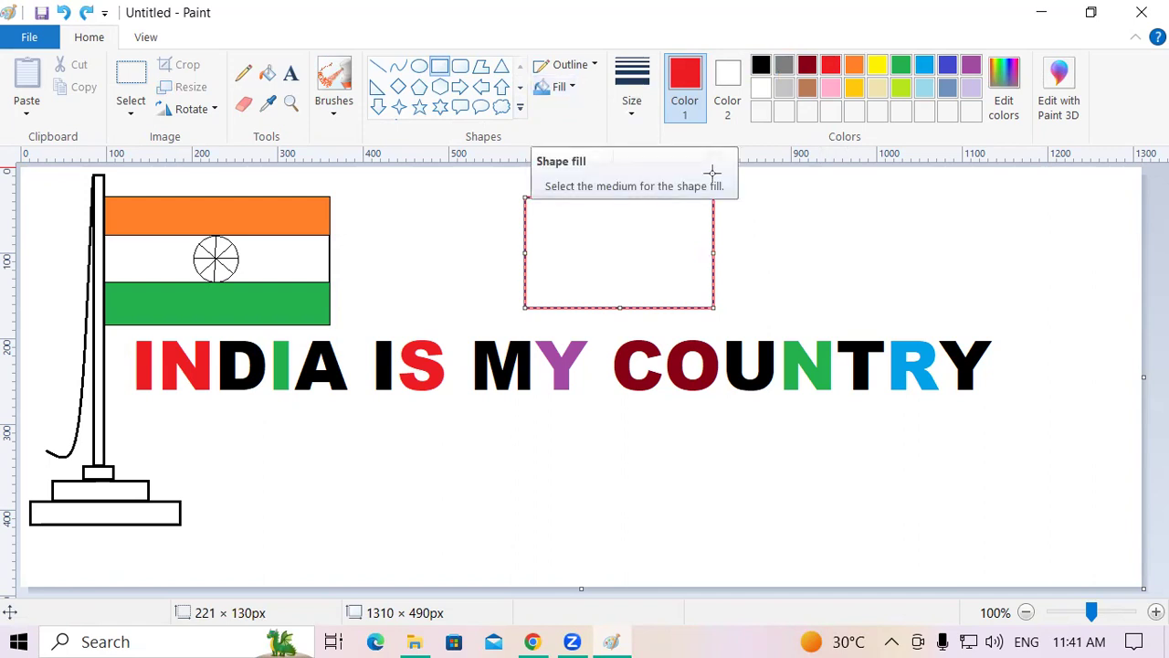
Step: Deselect the small red-outlined rectangle above the text and undo it
click(947, 229)
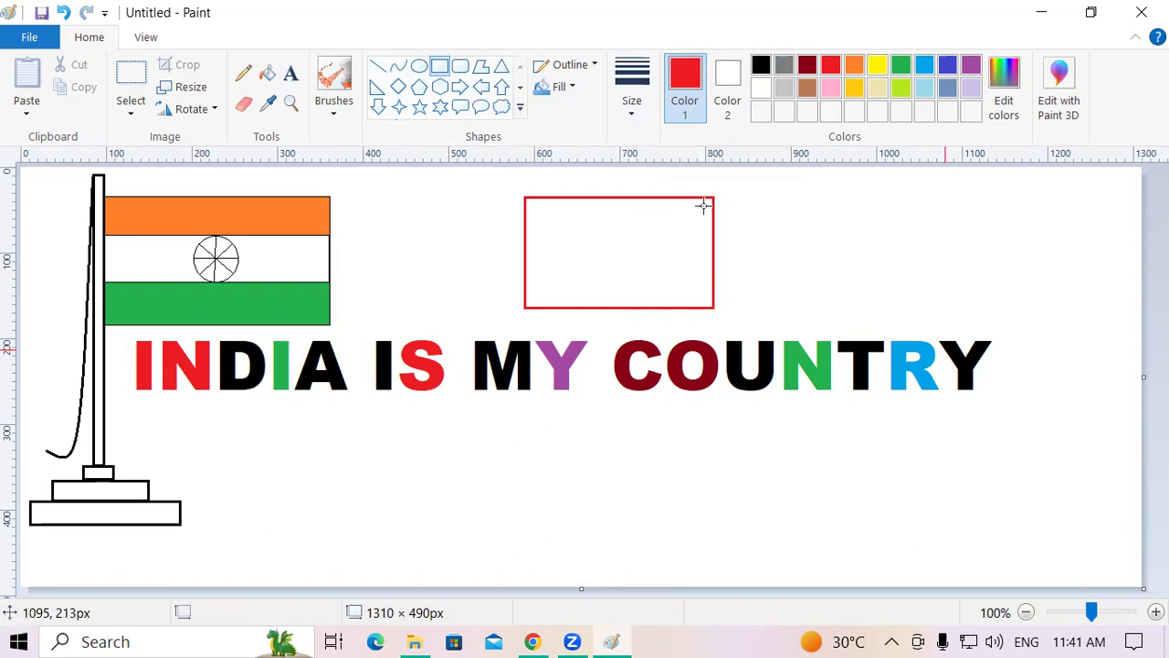
click(592, 65)
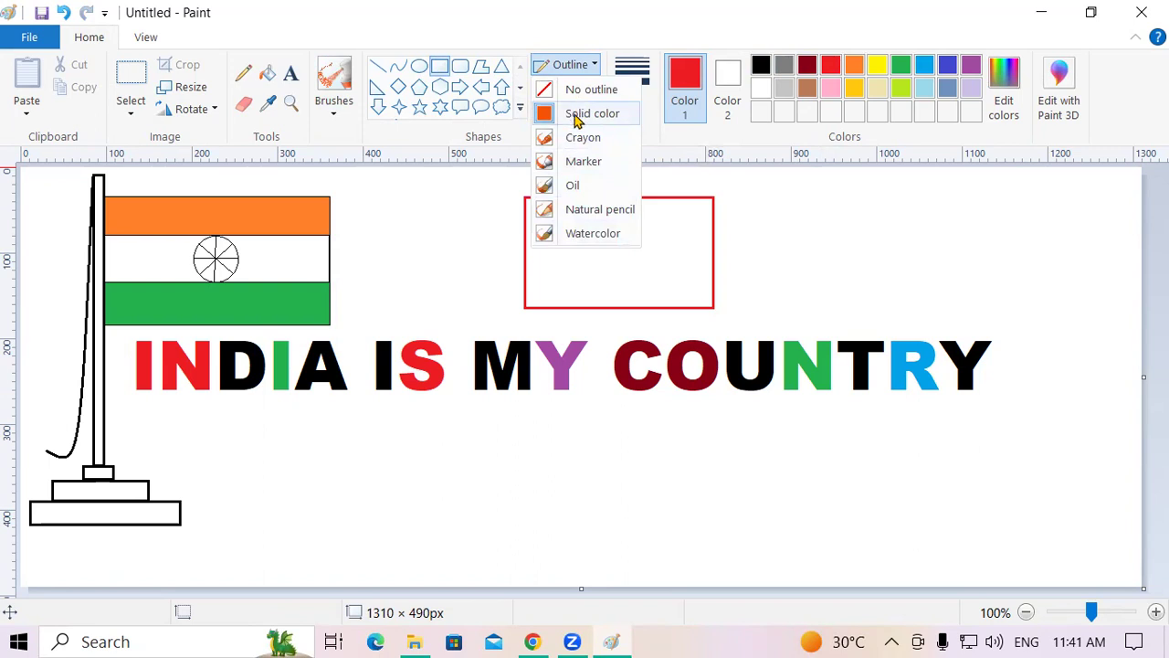
click(781, 263)
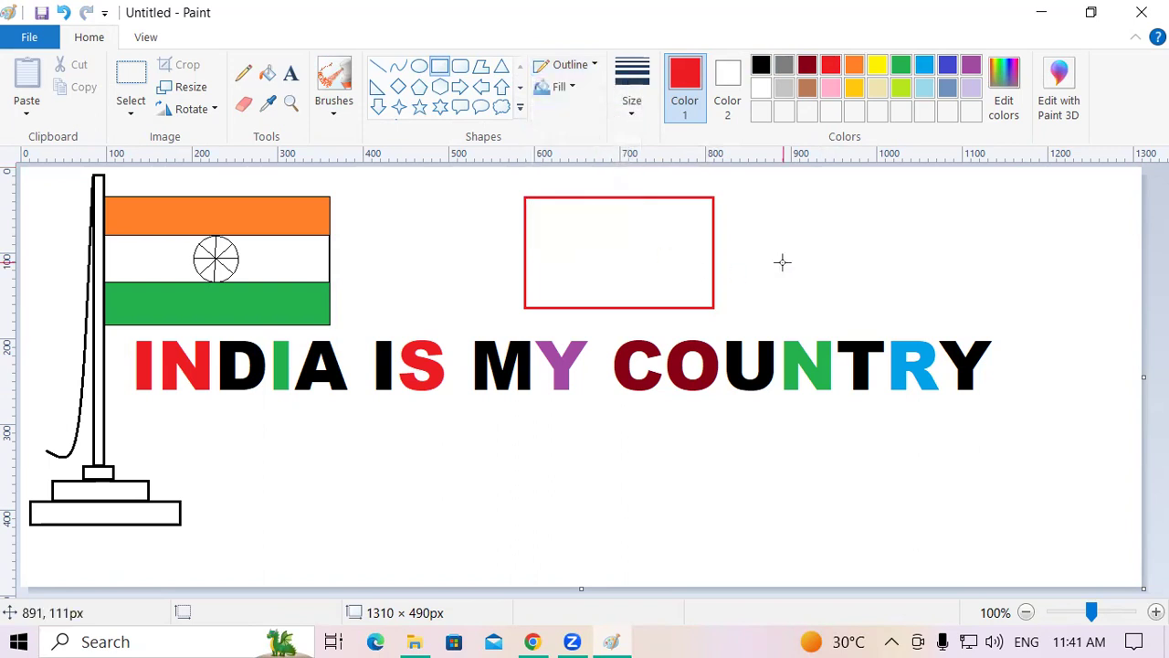
key(ctrl+z)
Step: Draw a red-outlined rectangle about 237 × 139 px above the text and give it the thickest outline
drag(474, 199, 678, 318)
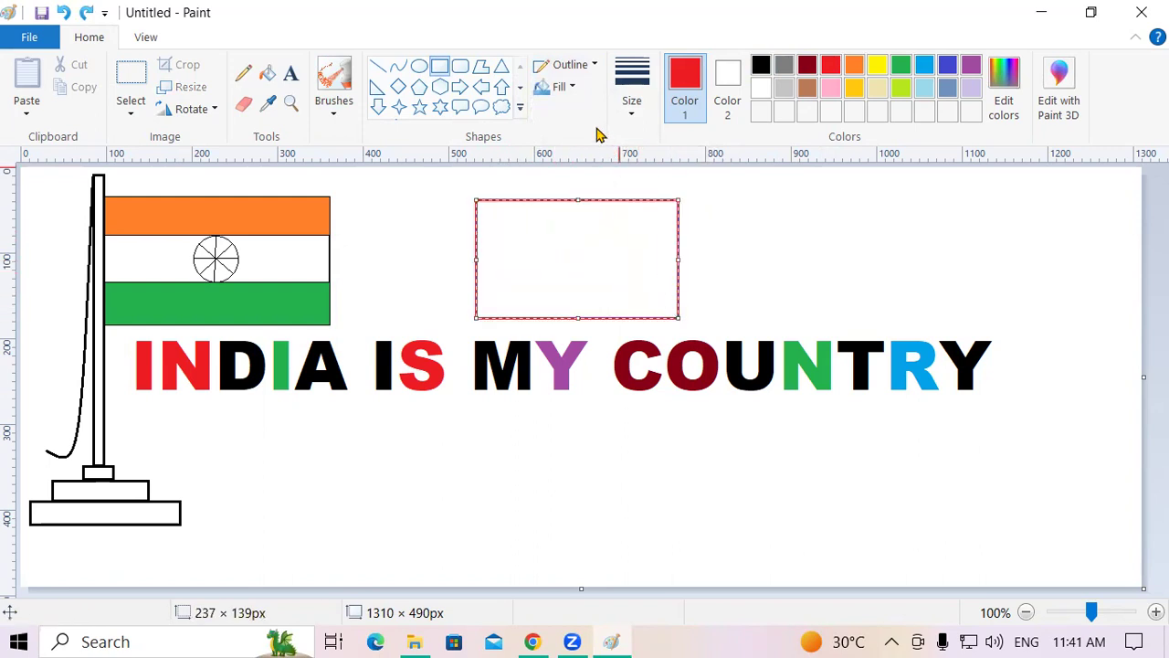
click(575, 67)
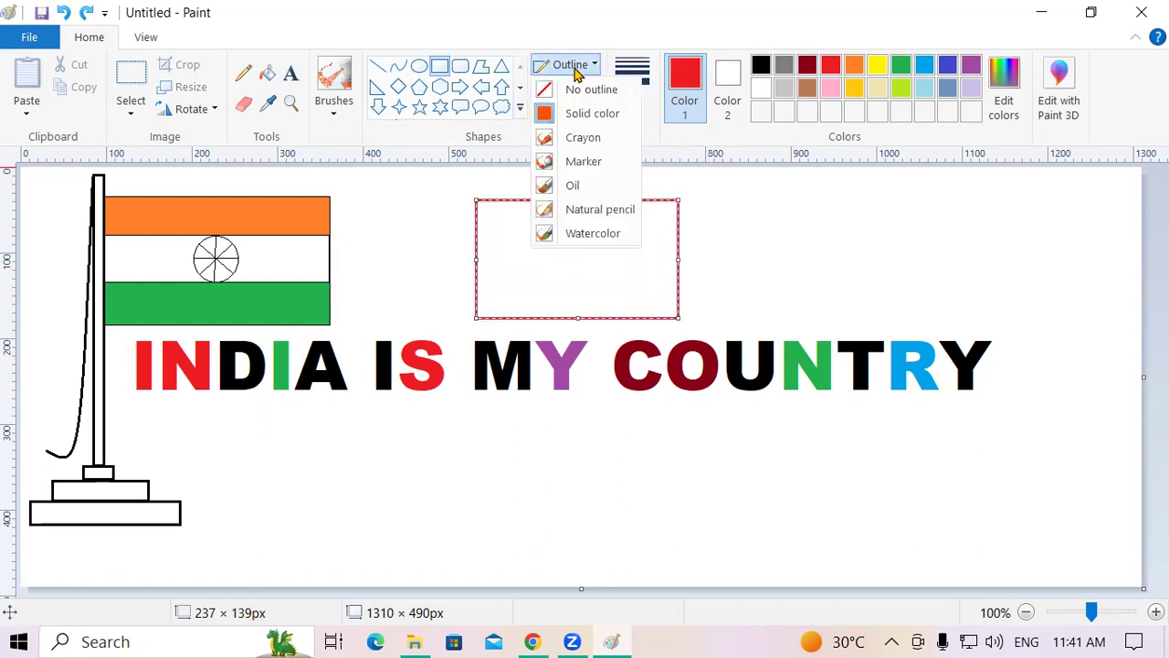
click(632, 91)
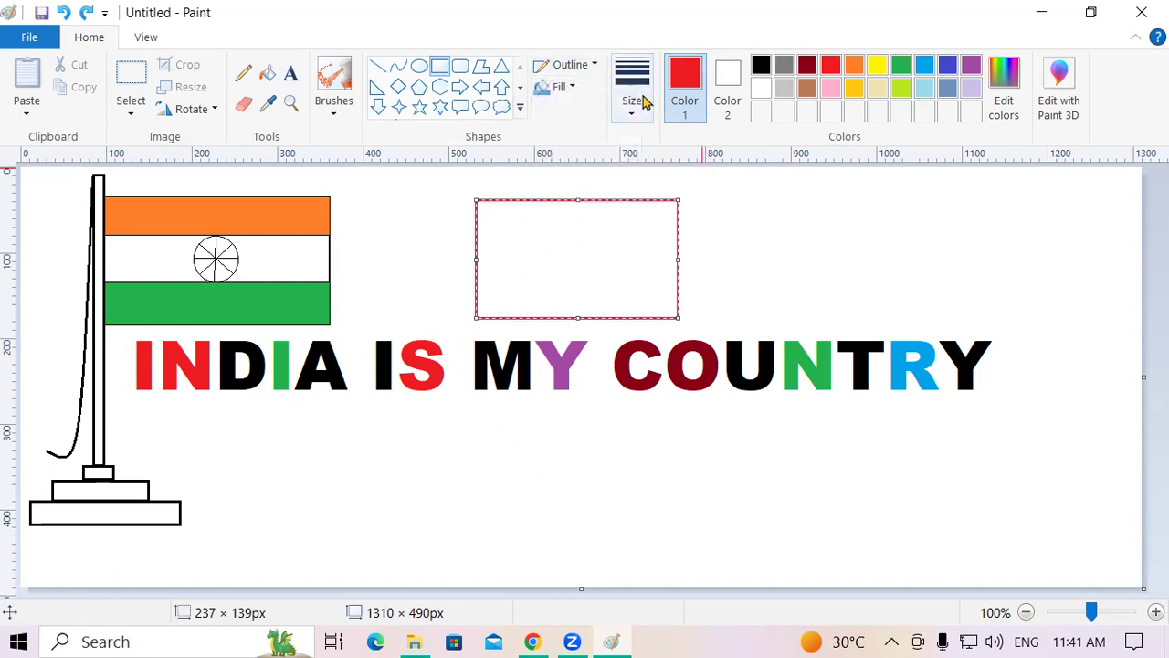
click(632, 92)
click(665, 210)
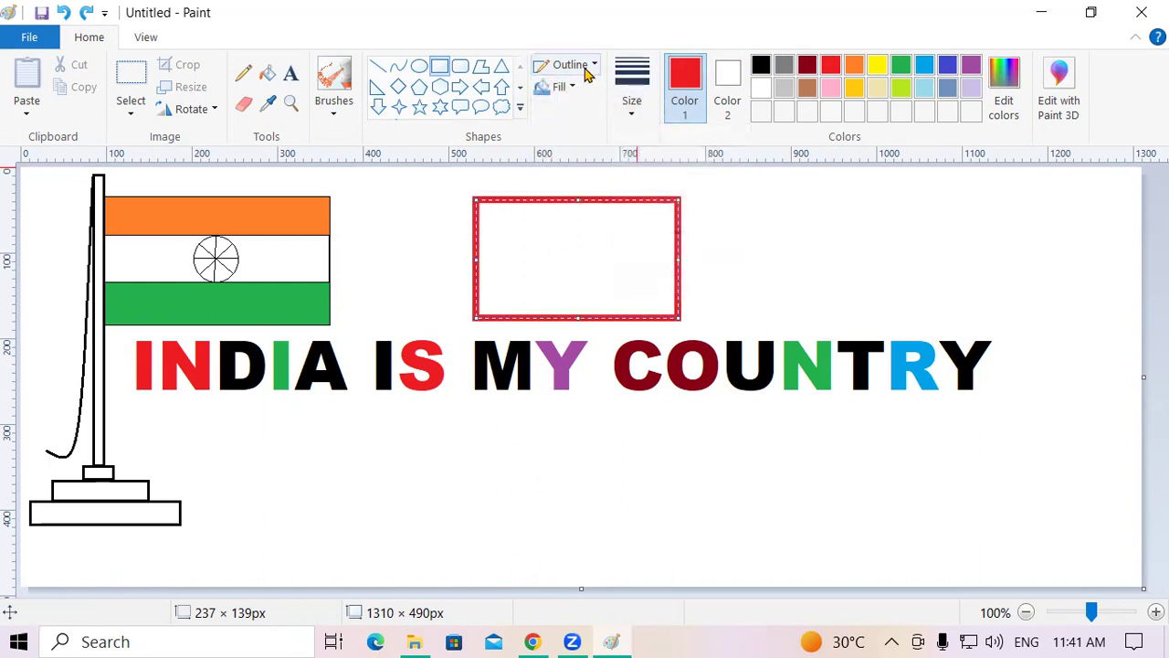
Step: Preview the shape outline styles on the thick red rectangle, deselect it and undo it
click(590, 68)
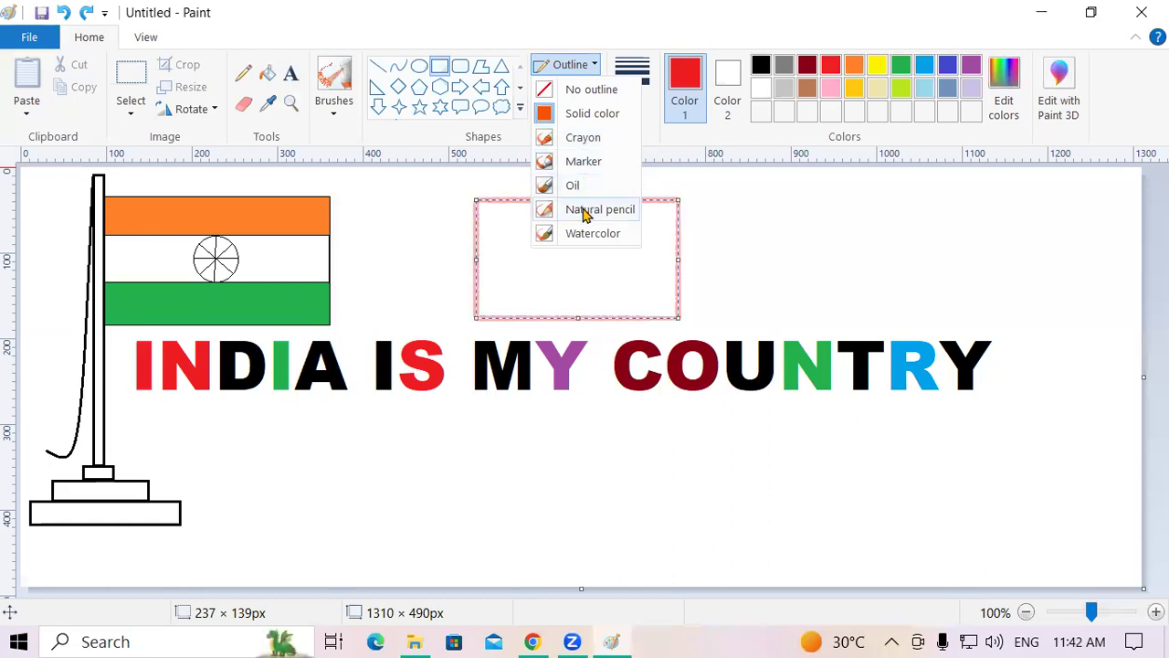
click(991, 260)
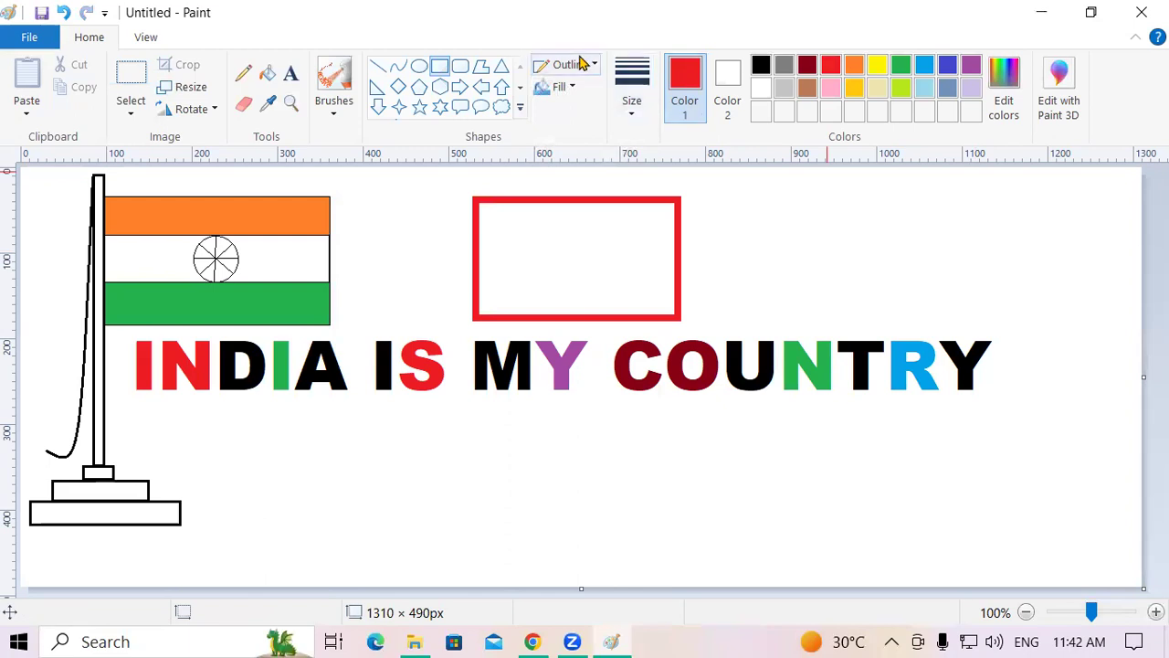
click(583, 65)
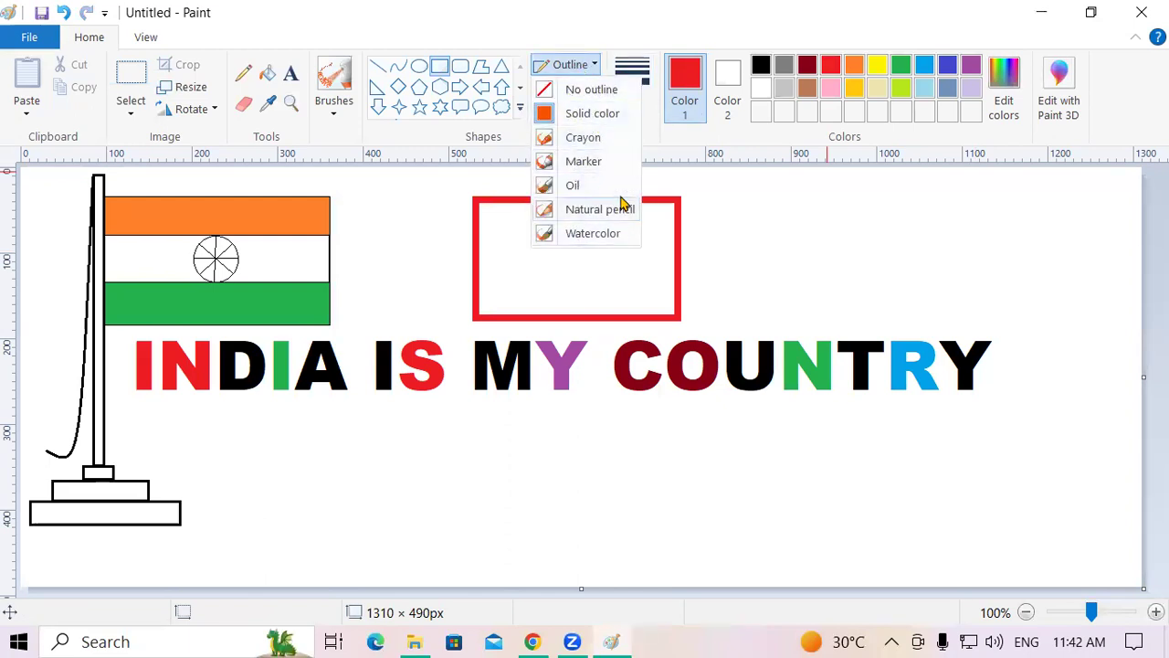
click(931, 252)
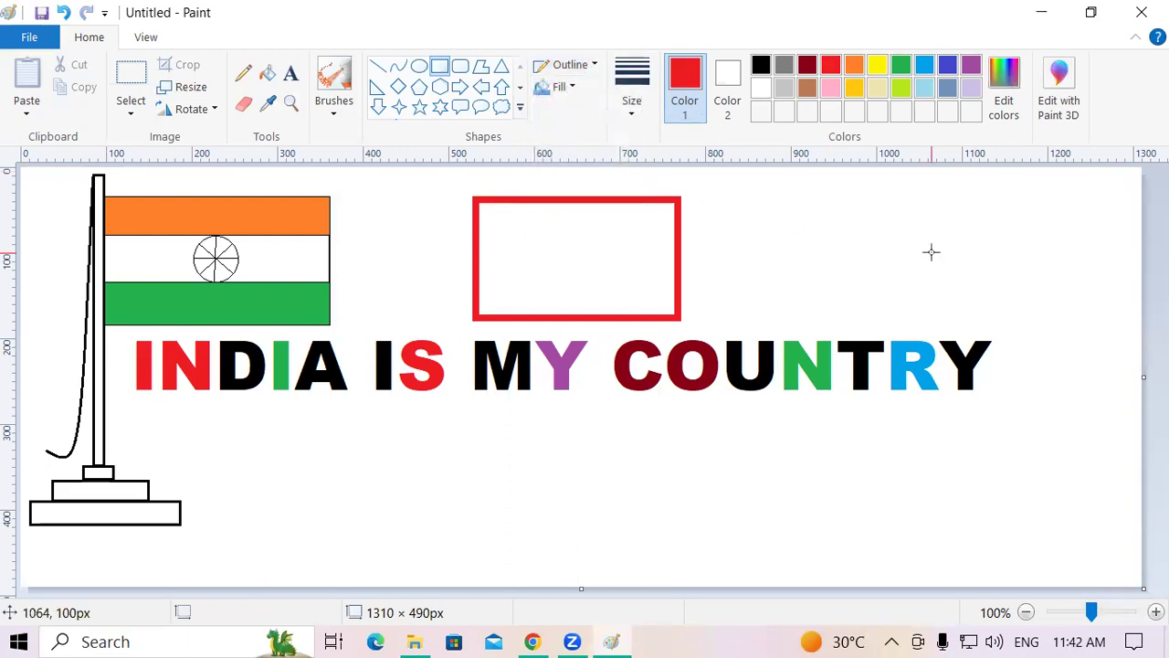
key(ctrl+z)
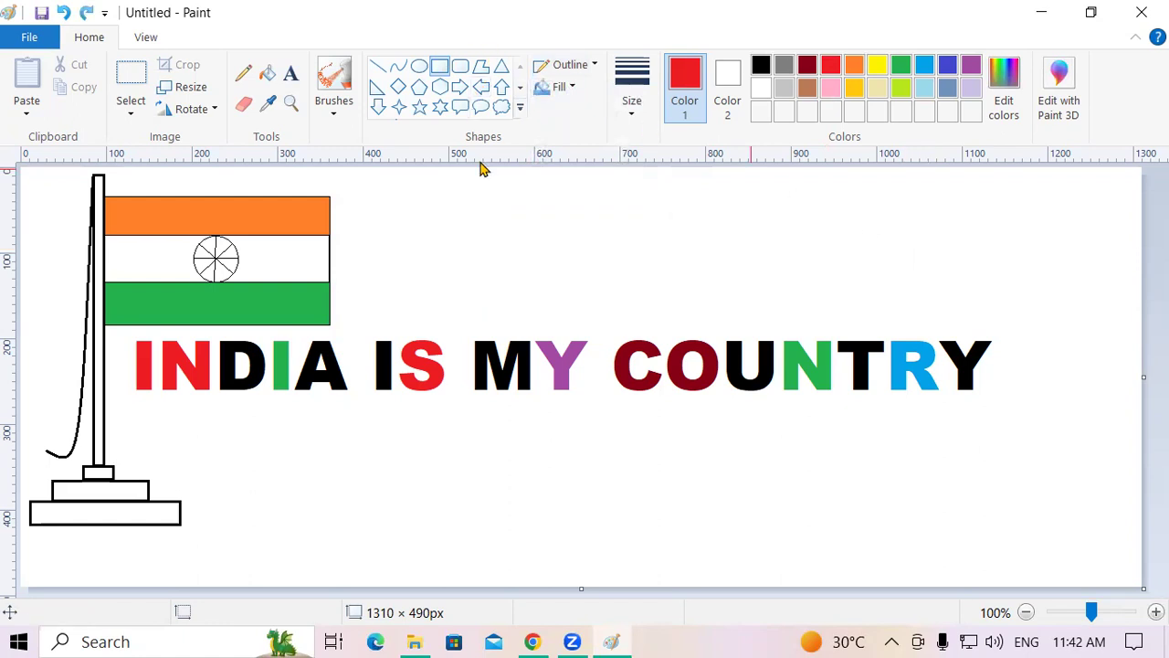
Step: Draw a thick red rectangle about 684 × 160 px above the text, preview the outline styles and place it with a solid outline
drag(484, 180, 1071, 317)
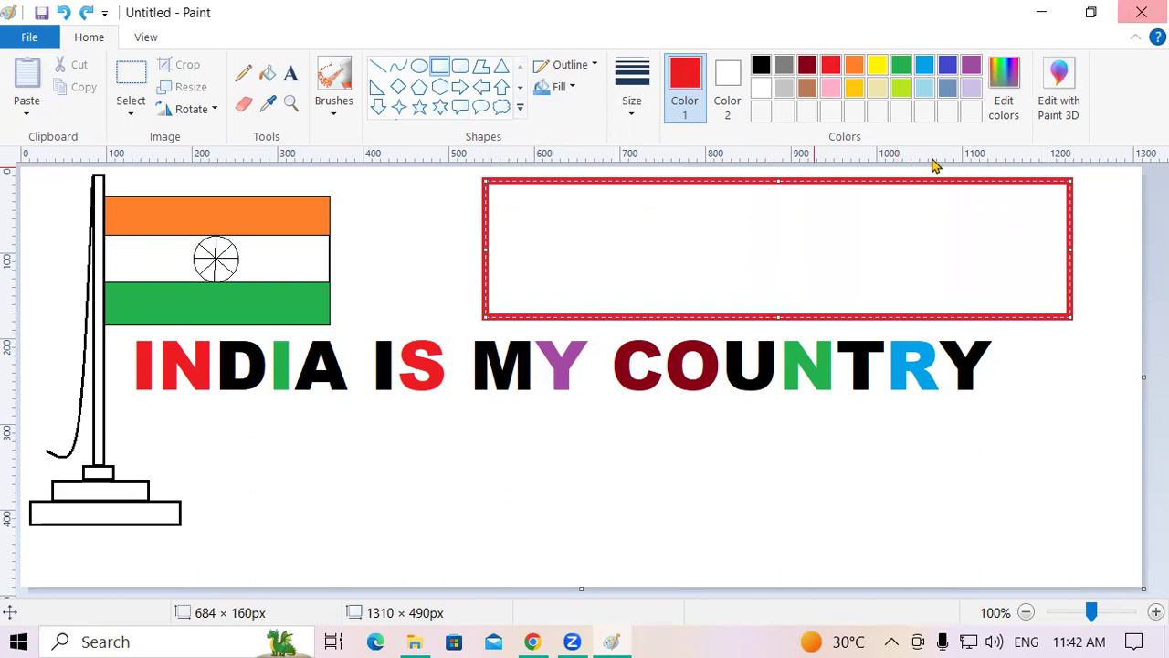
click(593, 66)
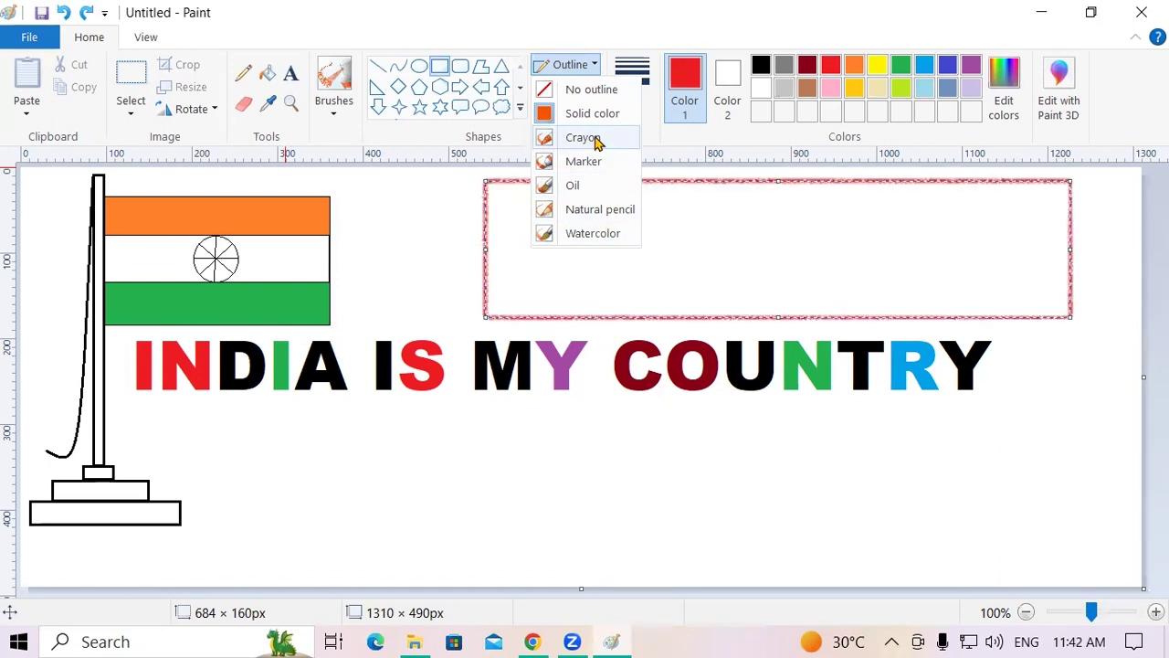
click(905, 282)
click(995, 415)
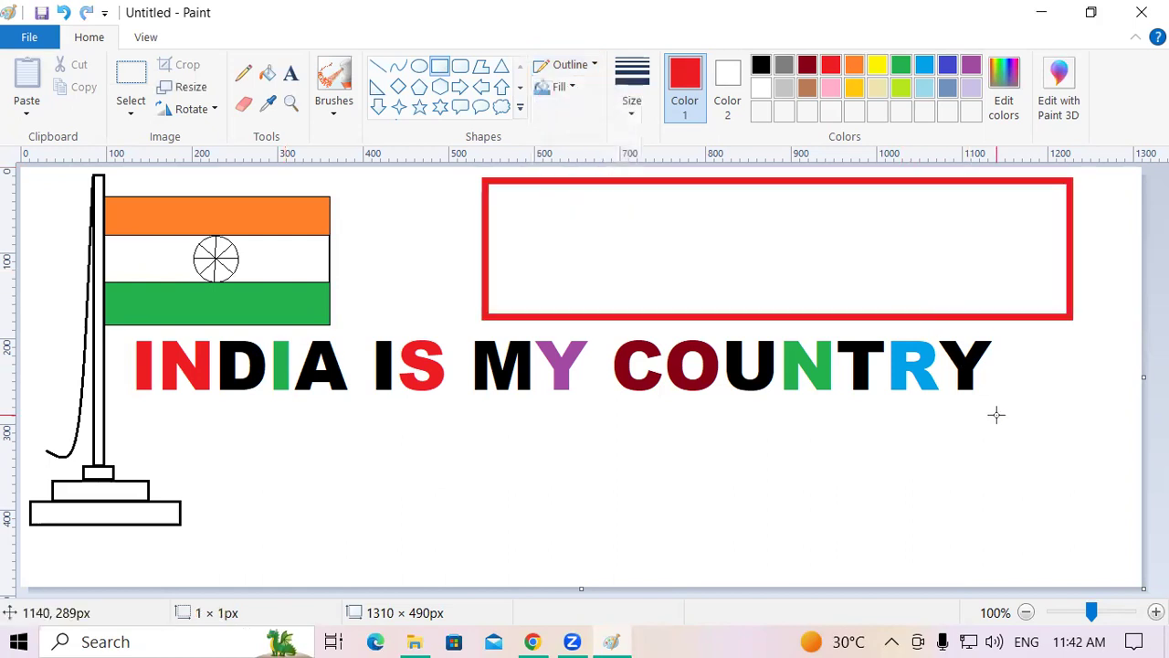
Step: With the shape fill style set to Marker, bucket-fill the wide rectangle with red, and undo both the fill and the rectangle
click(564, 87)
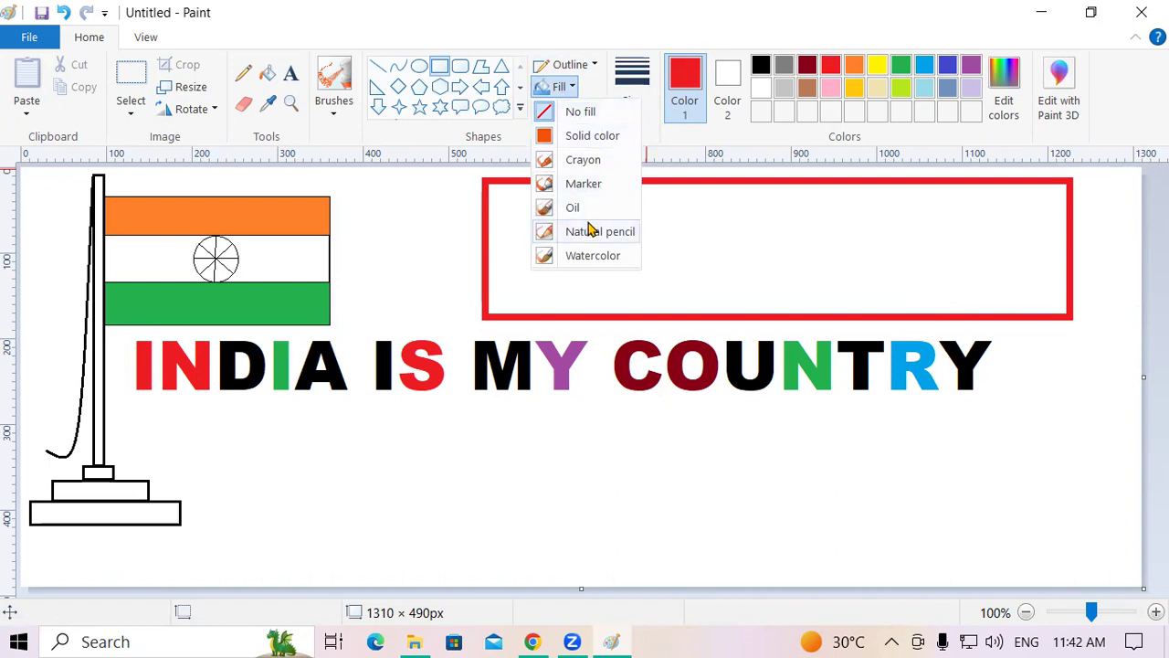
click(595, 189)
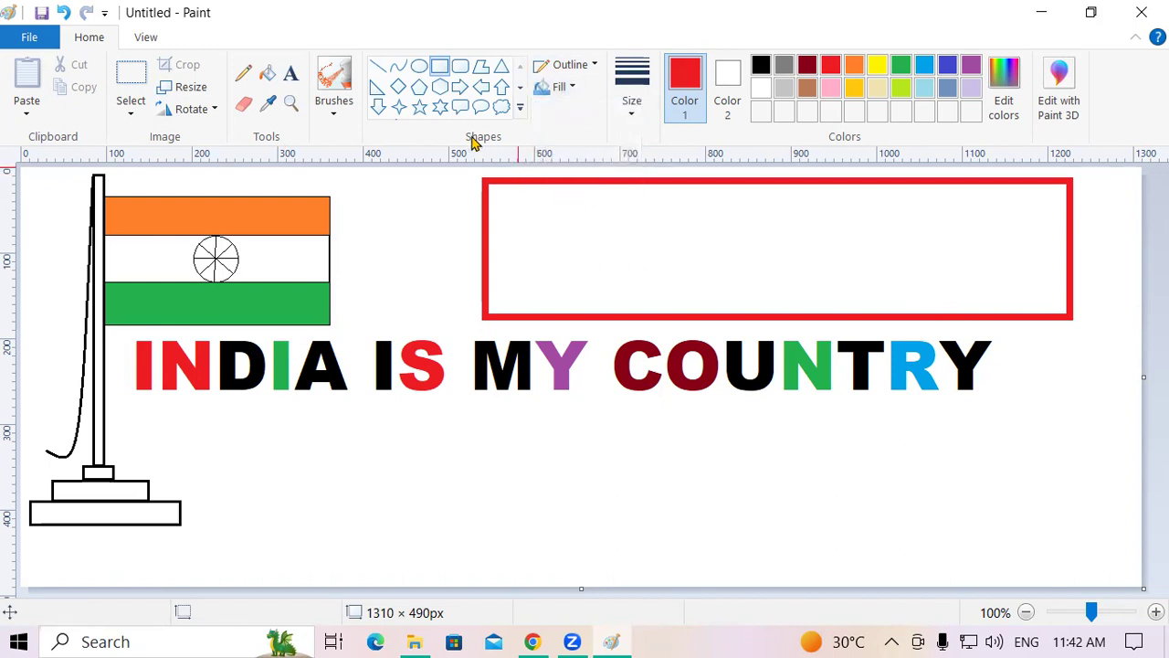
click(267, 75)
click(627, 264)
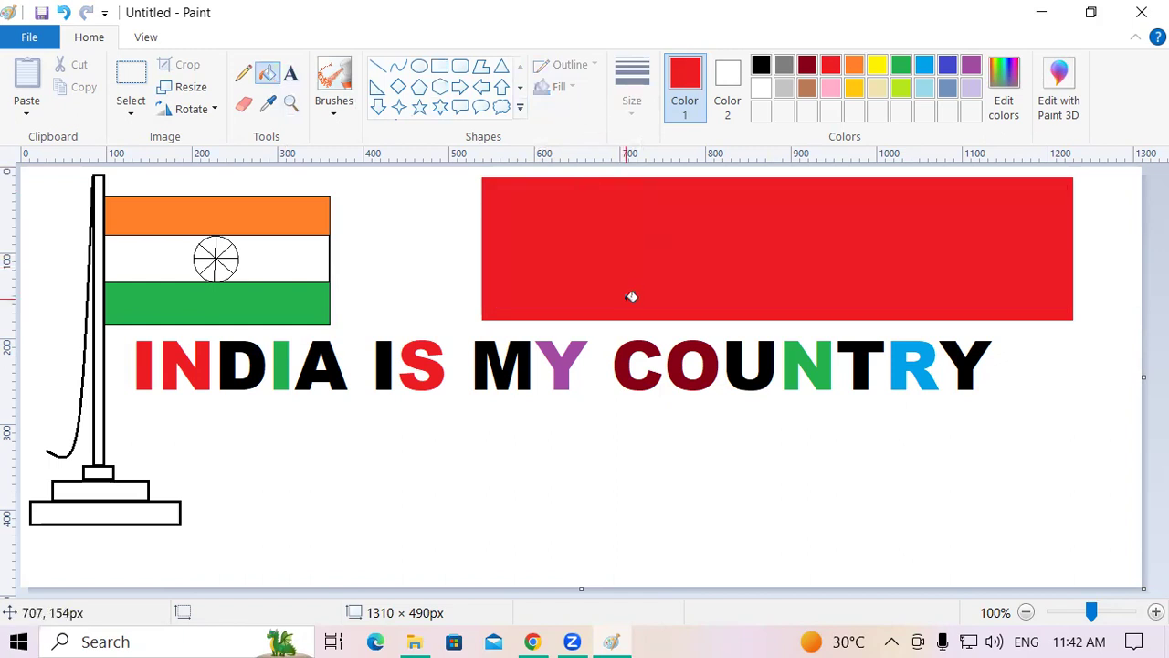
key(ctrl+z)
key(ctrl+z)
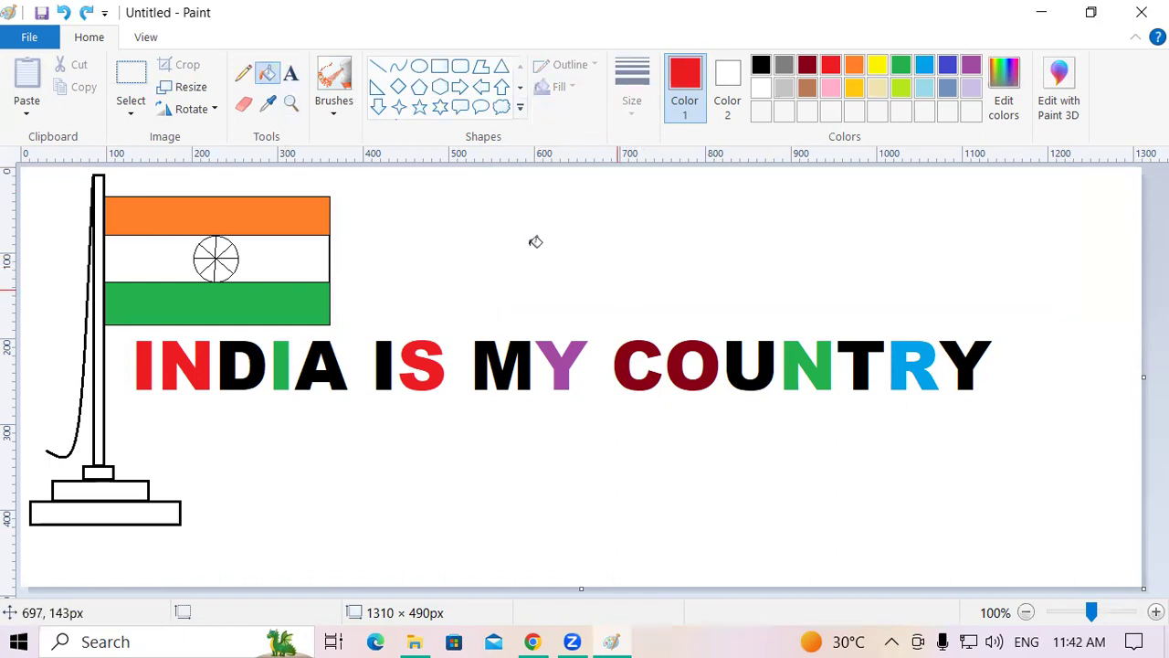
Step: Draw a red rectangle about 390 × 123 px above the text with the second-thinnest outline and set its fill style to Oil
click(439, 66)
mouse_move(522, 200)
mouse_down()
mouse_move(627, 253)
mouse_move(859, 308)
mouse_up()
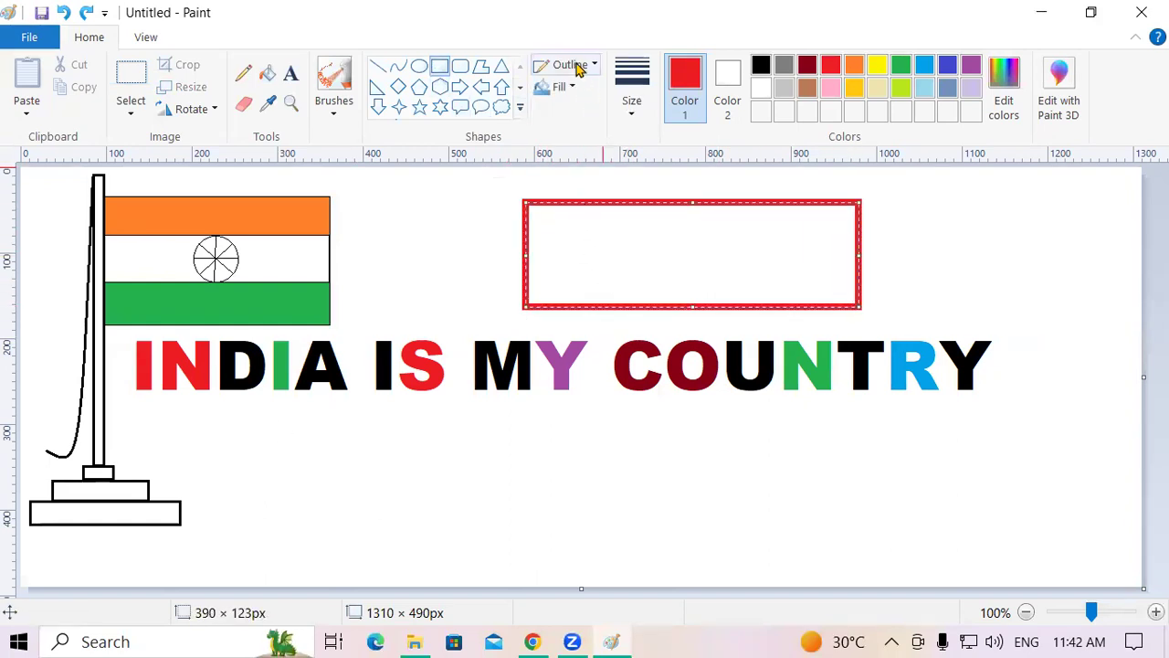
click(633, 99)
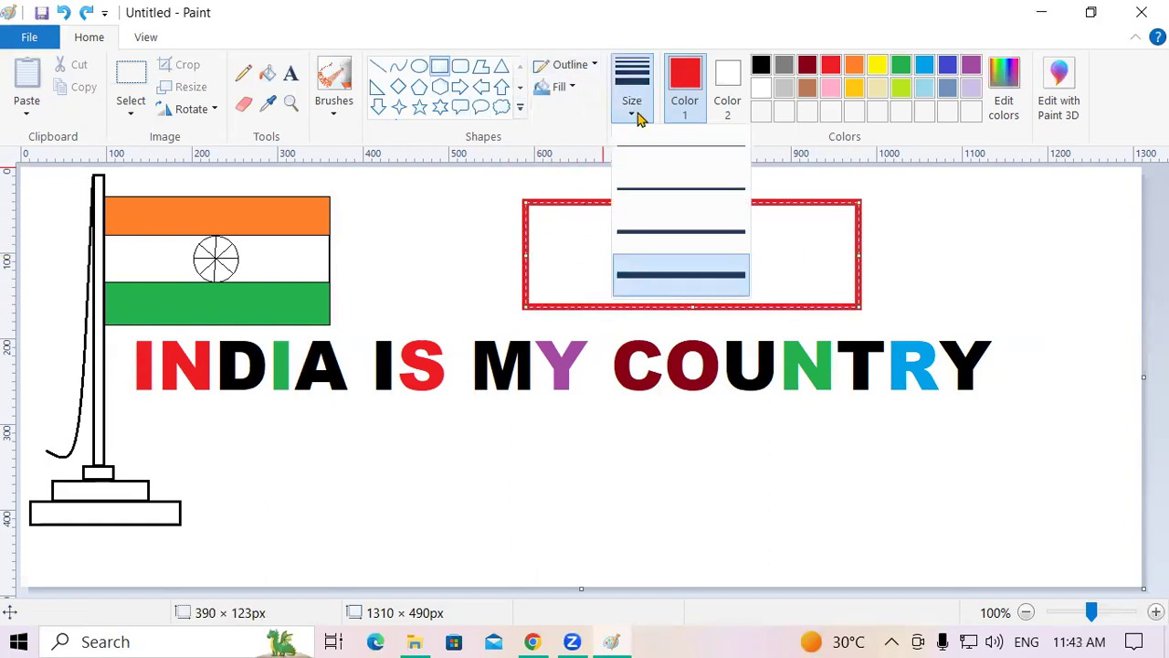
click(650, 189)
click(573, 91)
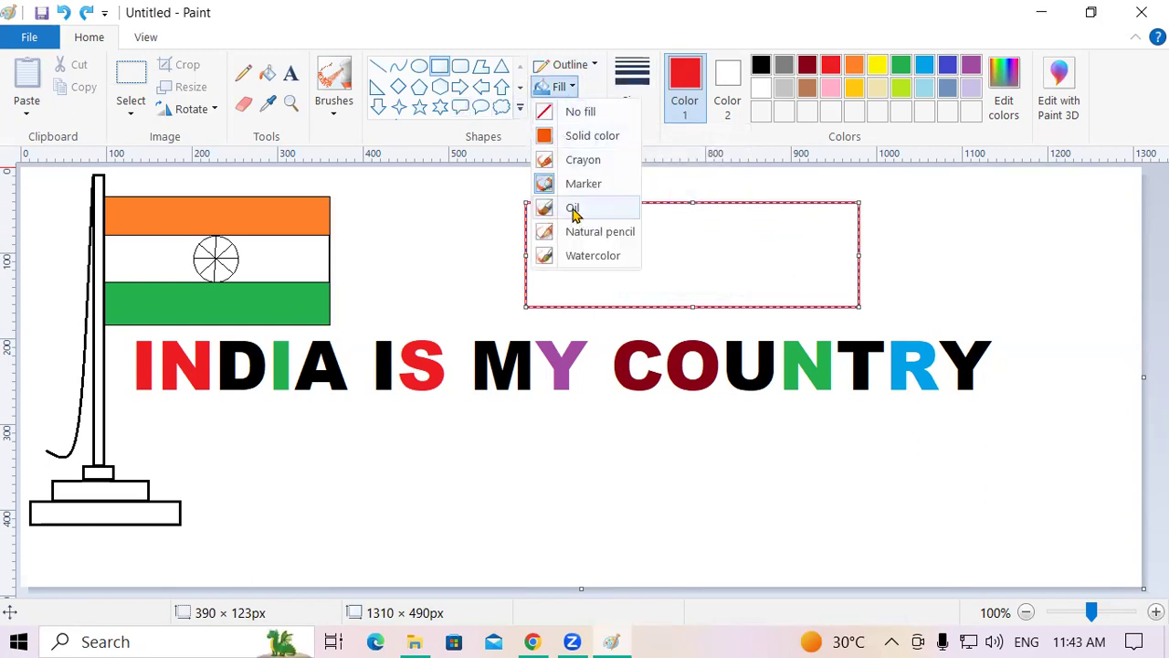
click(573, 210)
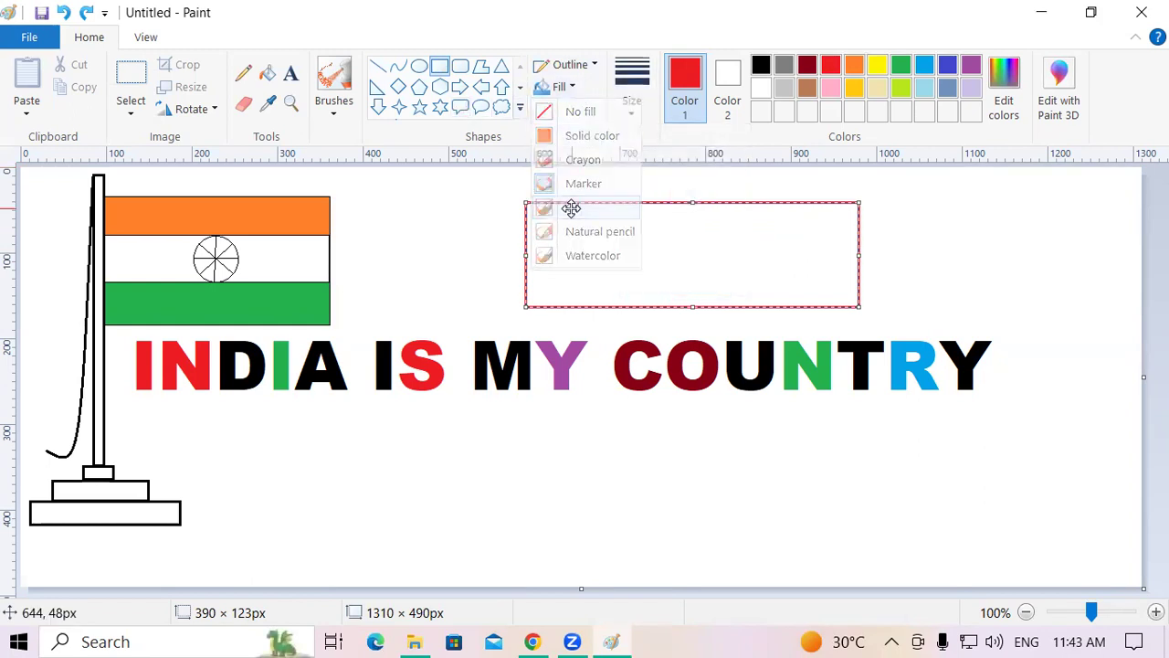
Step: Bucket-fill the new rectangle with red, and undo both the fill and the rectangle
click(267, 76)
click(672, 227)
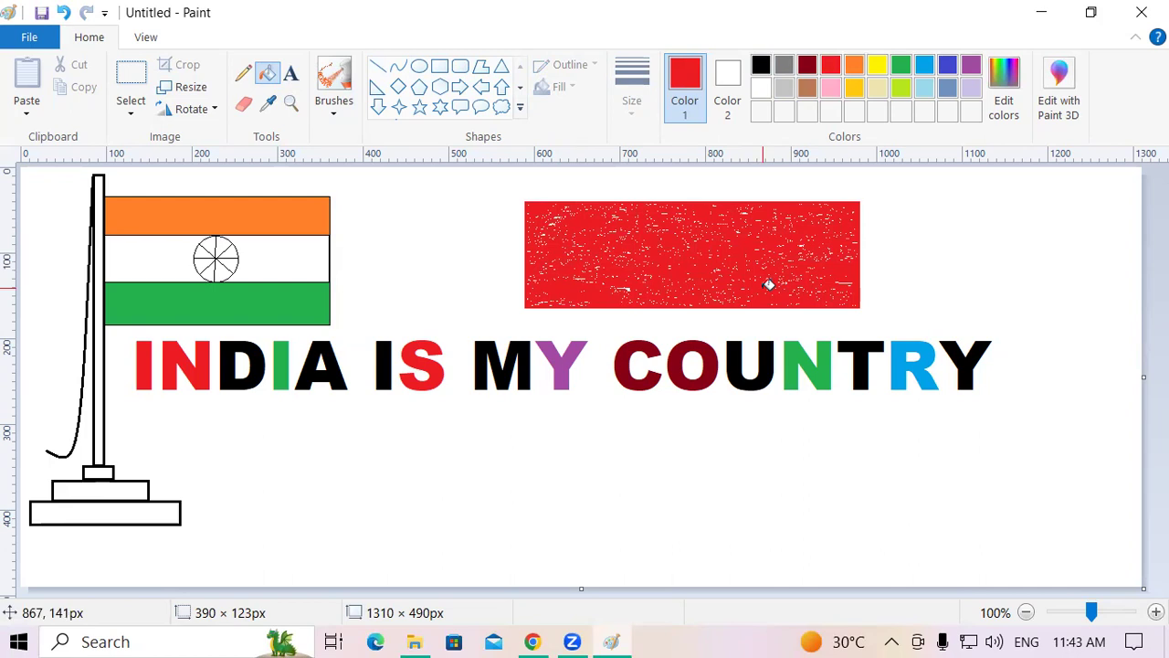
key(ctrl+z)
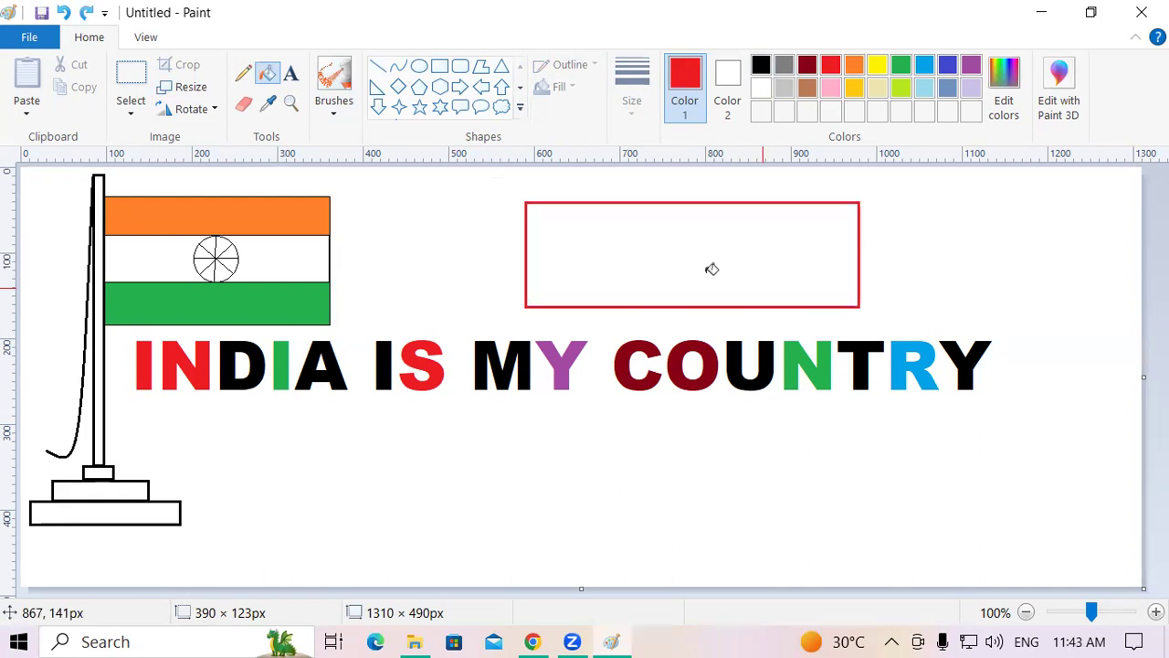
key(ctrl+z)
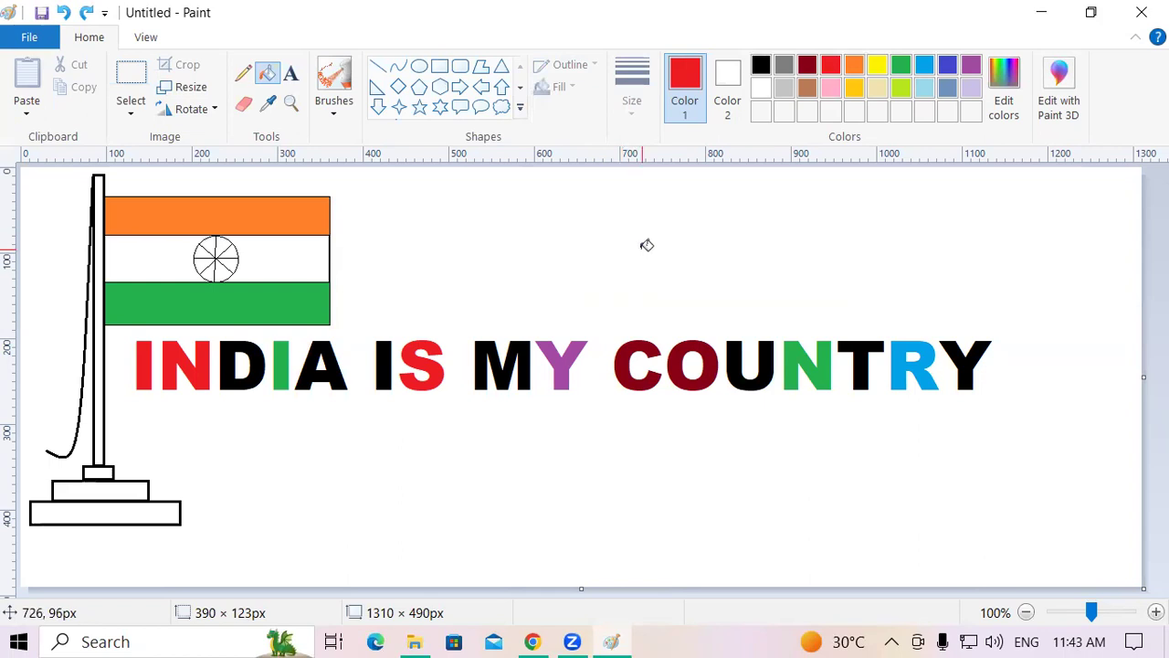
Step: Draw a hexagon above the text, stretch it to about 165 × 148 px and make its outline green
click(439, 85)
drag(497, 204, 639, 319)
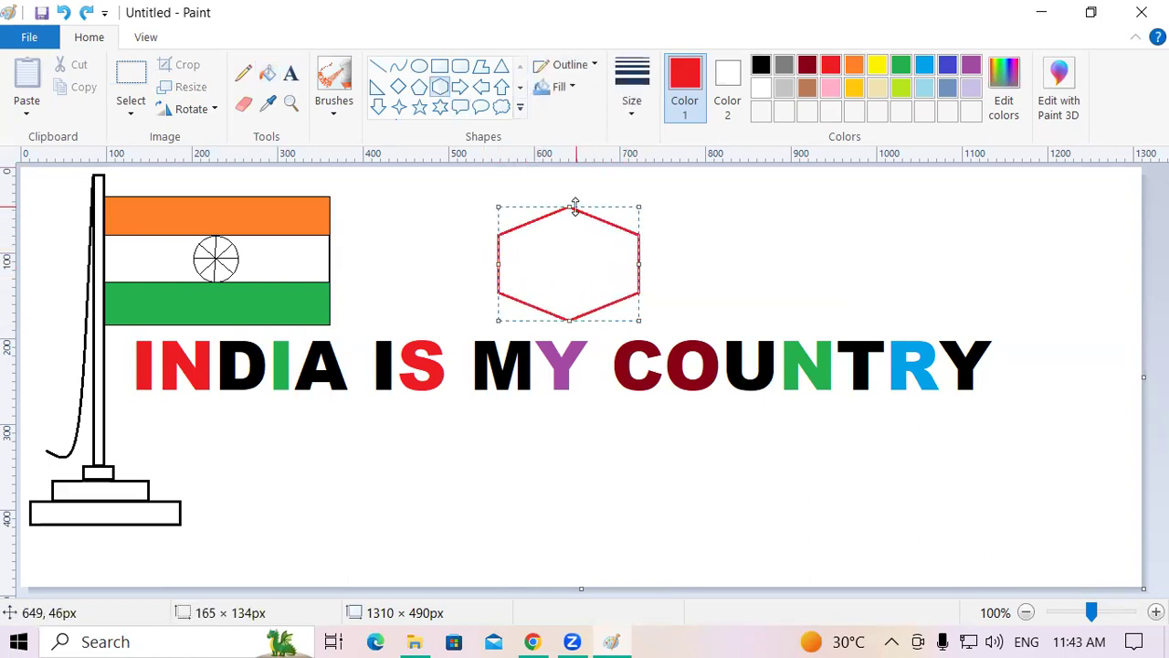
drag(570, 207, 569, 193)
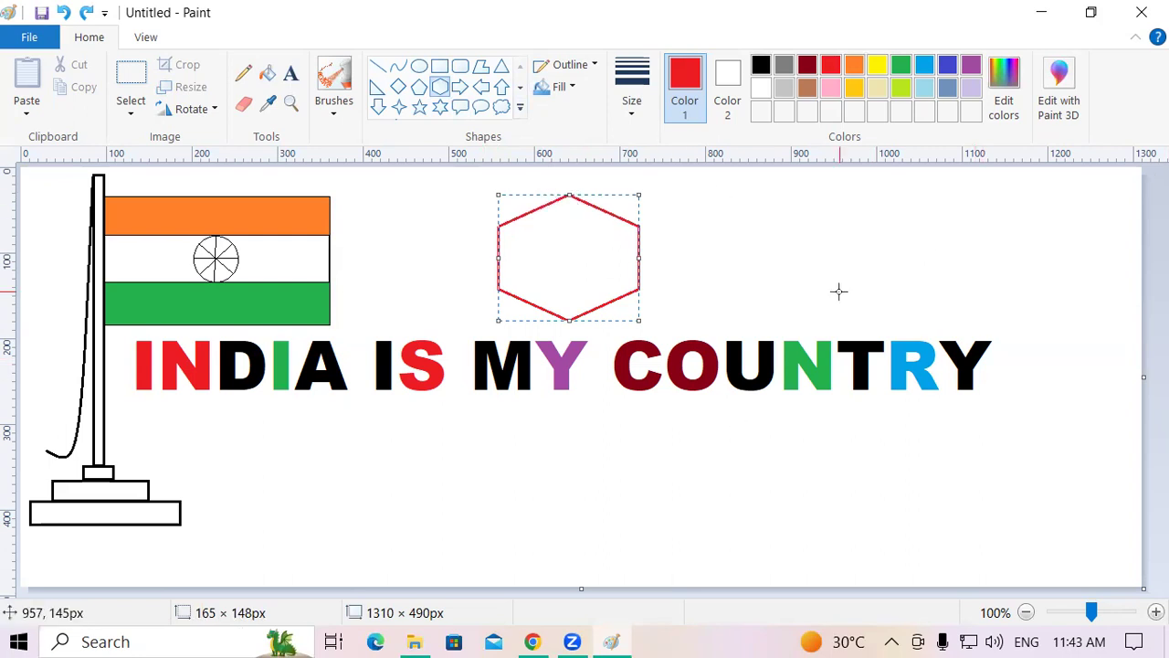
click(901, 71)
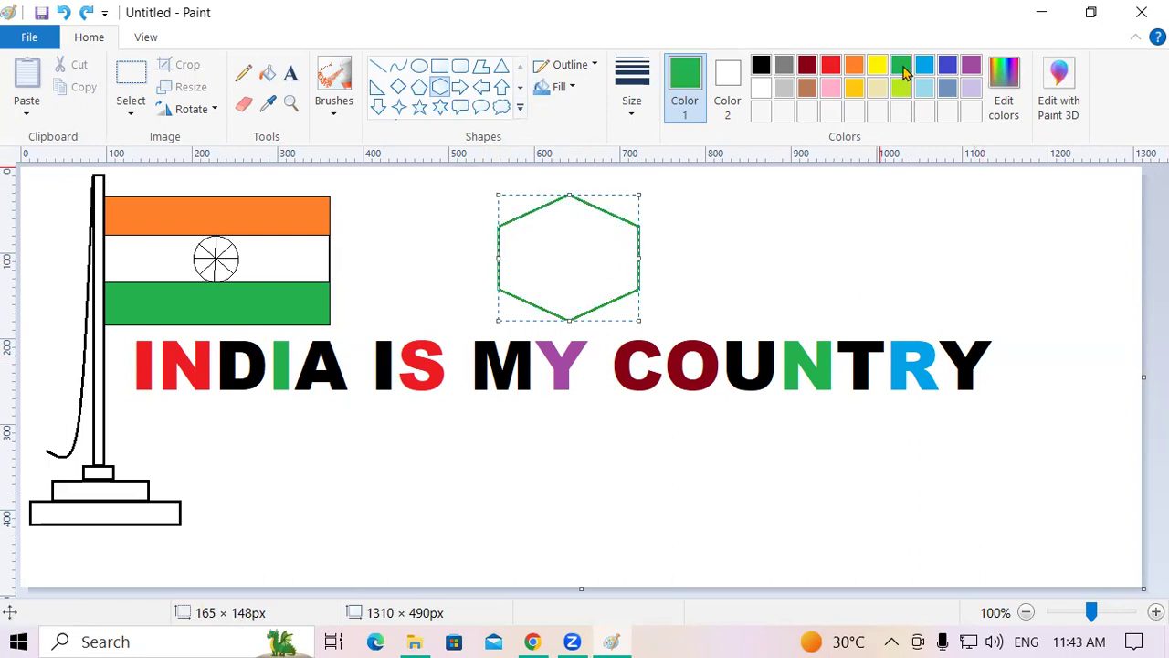
Step: Bucket-fill the hexagon with green, and undo both the fill and the hexagon
click(269, 75)
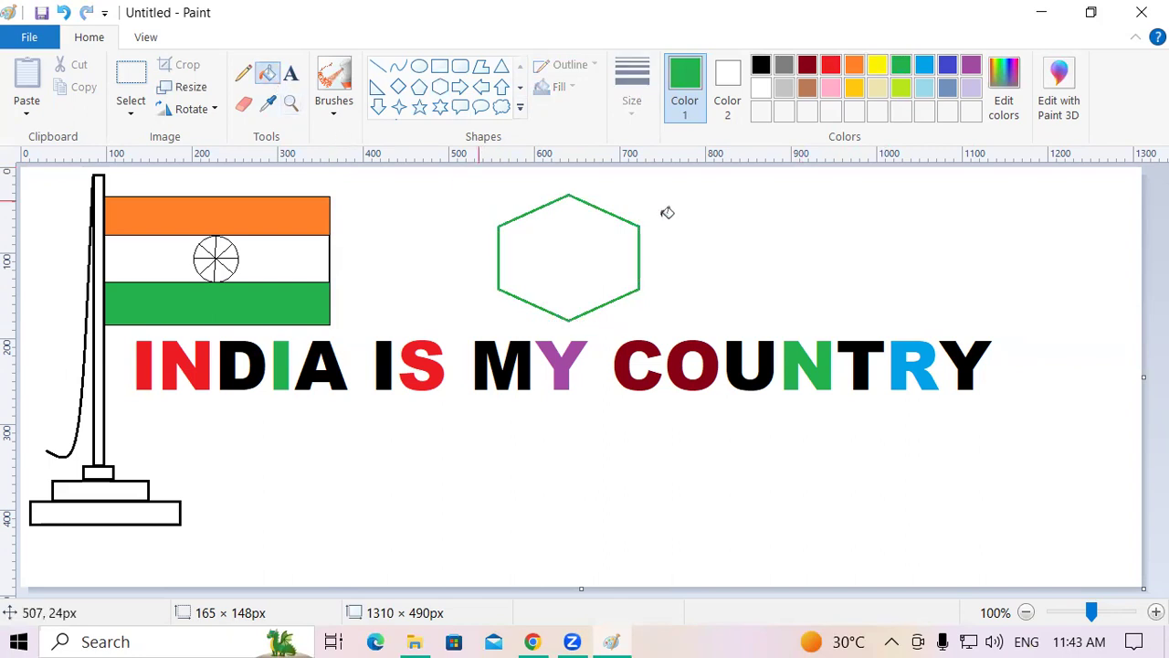
click(583, 255)
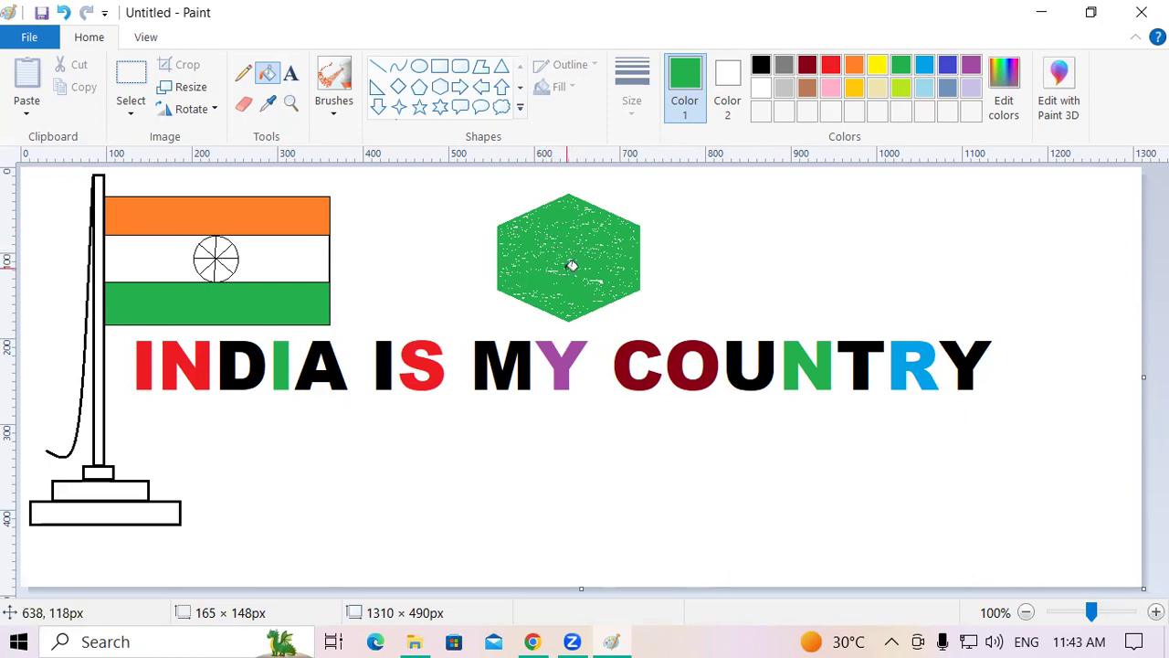
key(ctrl+z)
key(ctrl+z)
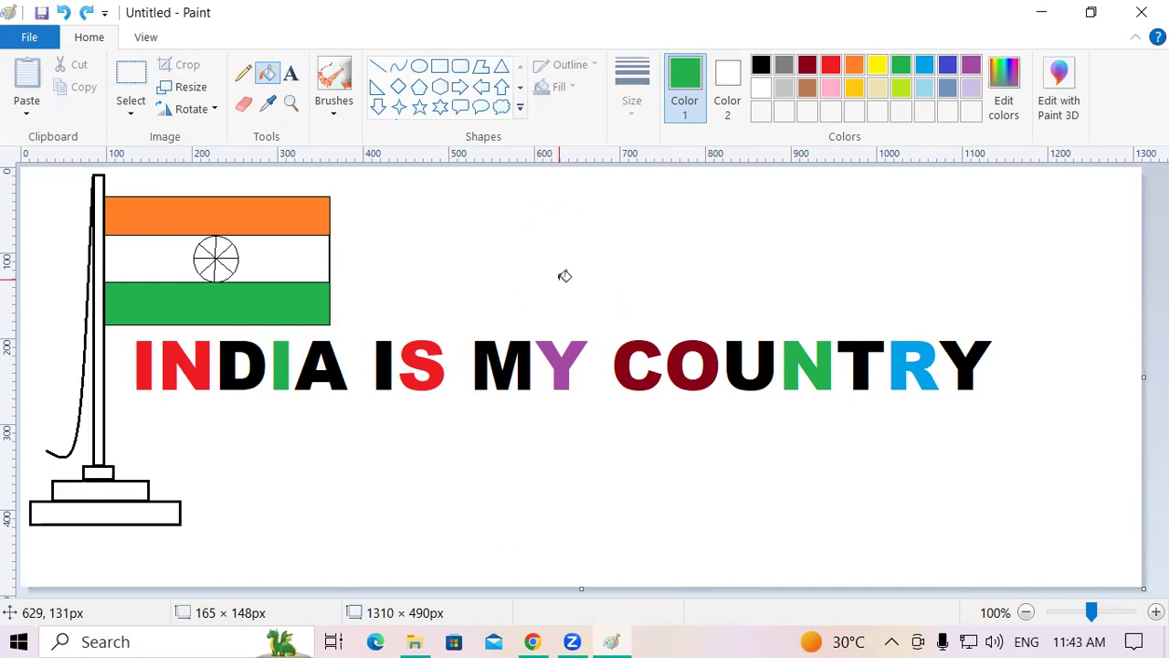
Step: Draw a green hexagon about 223 × 191 px above the text, shift it sideways and set its fill style to Natural pencil
click(438, 89)
drag(477, 169, 666, 330)
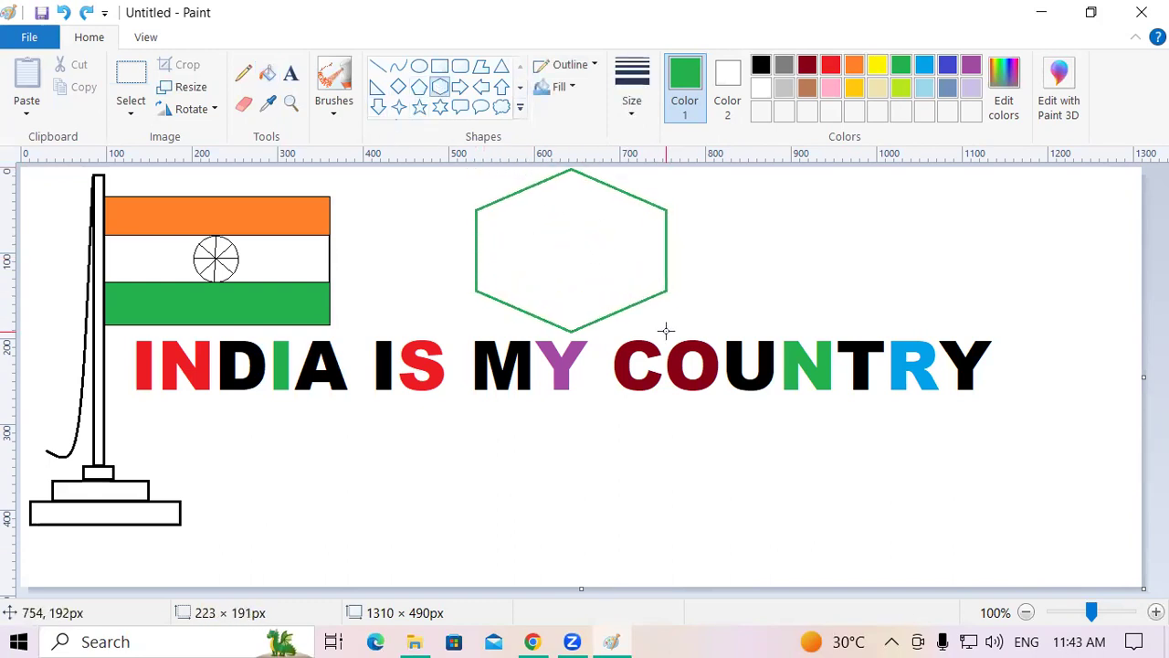
mouse_move(616, 287)
mouse_down()
mouse_move(631, 295)
mouse_move(645, 278)
mouse_up()
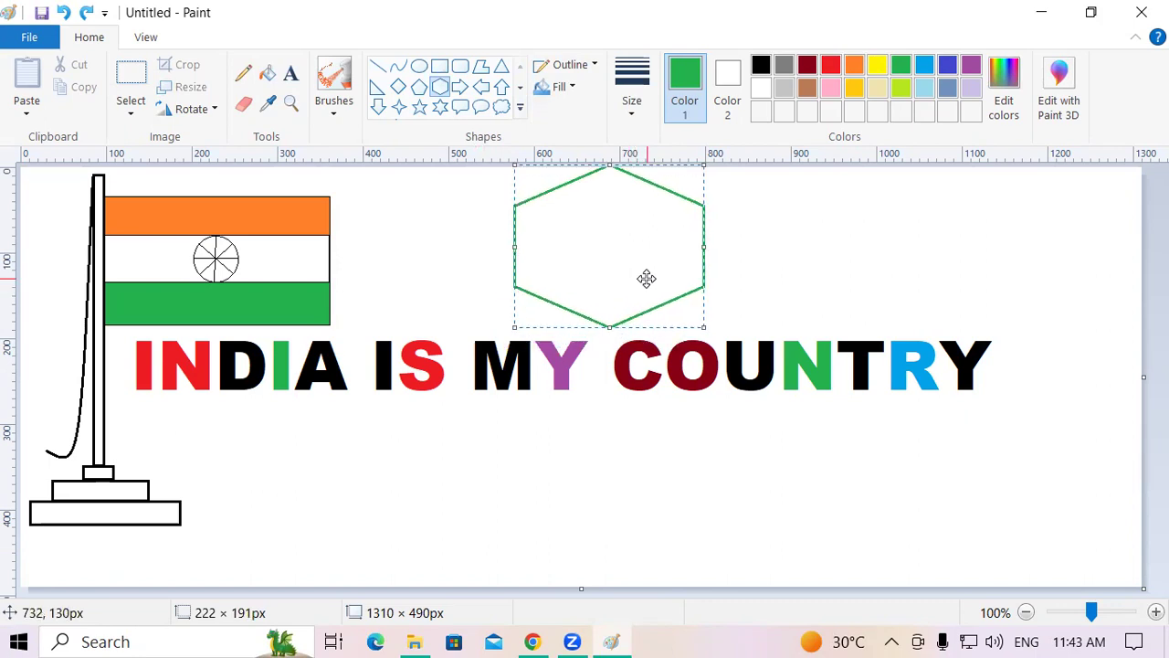
click(571, 89)
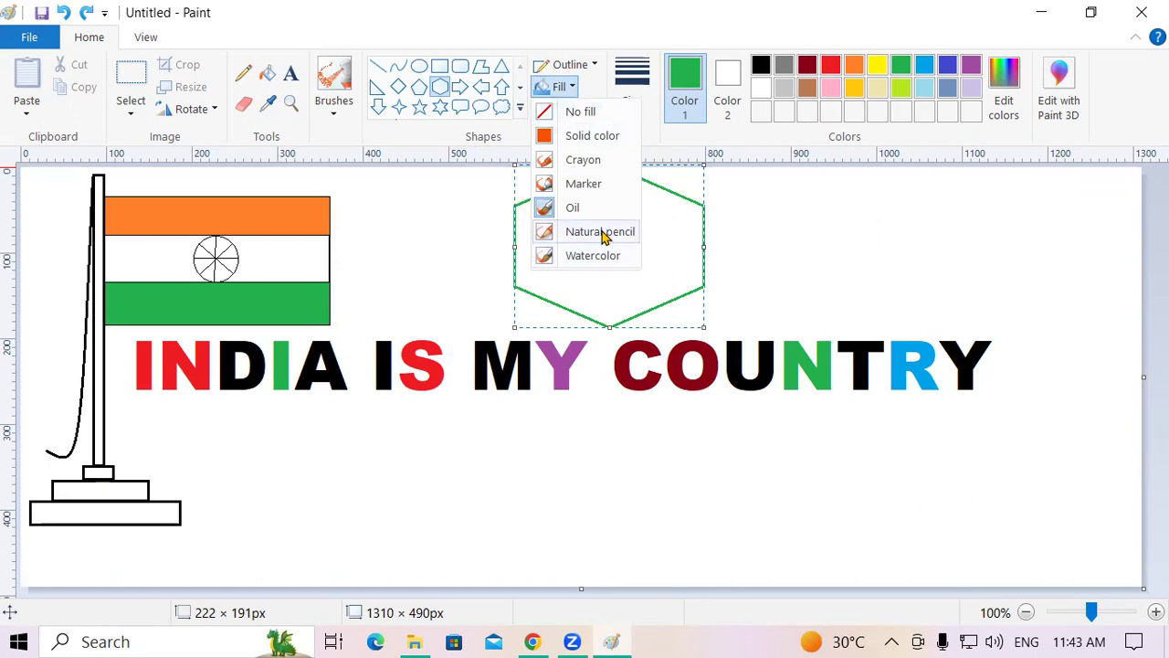
click(601, 235)
click(463, 172)
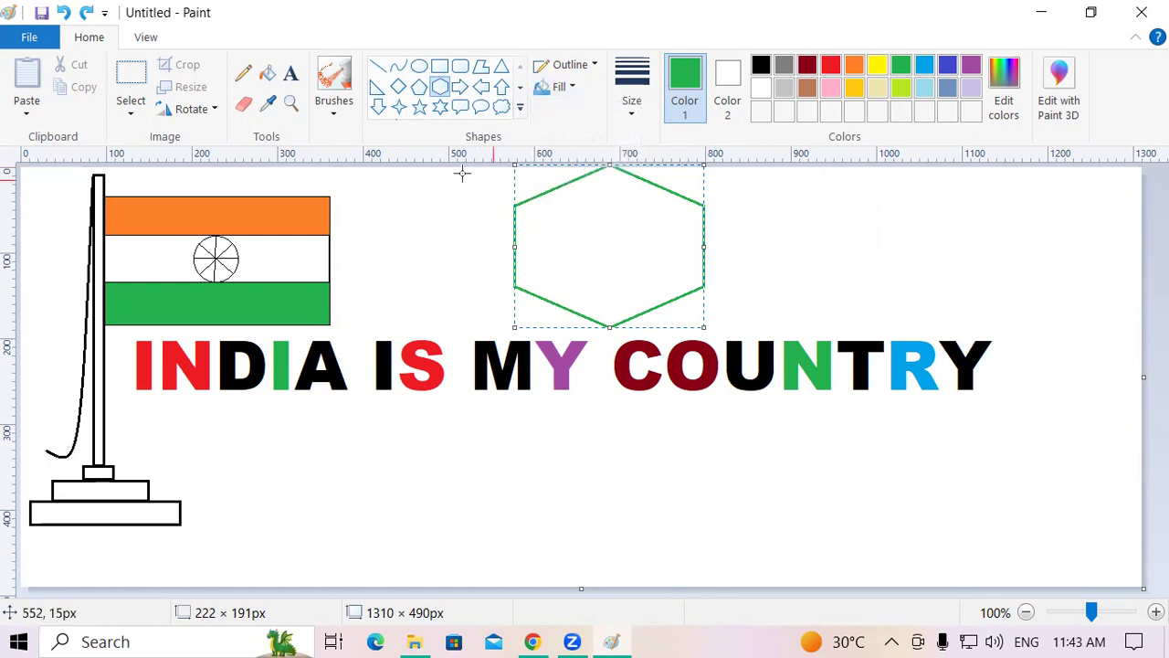
Step: Bucket-fill the blank areas inside the pencil-textured hexagon with green
click(268, 73)
click(606, 236)
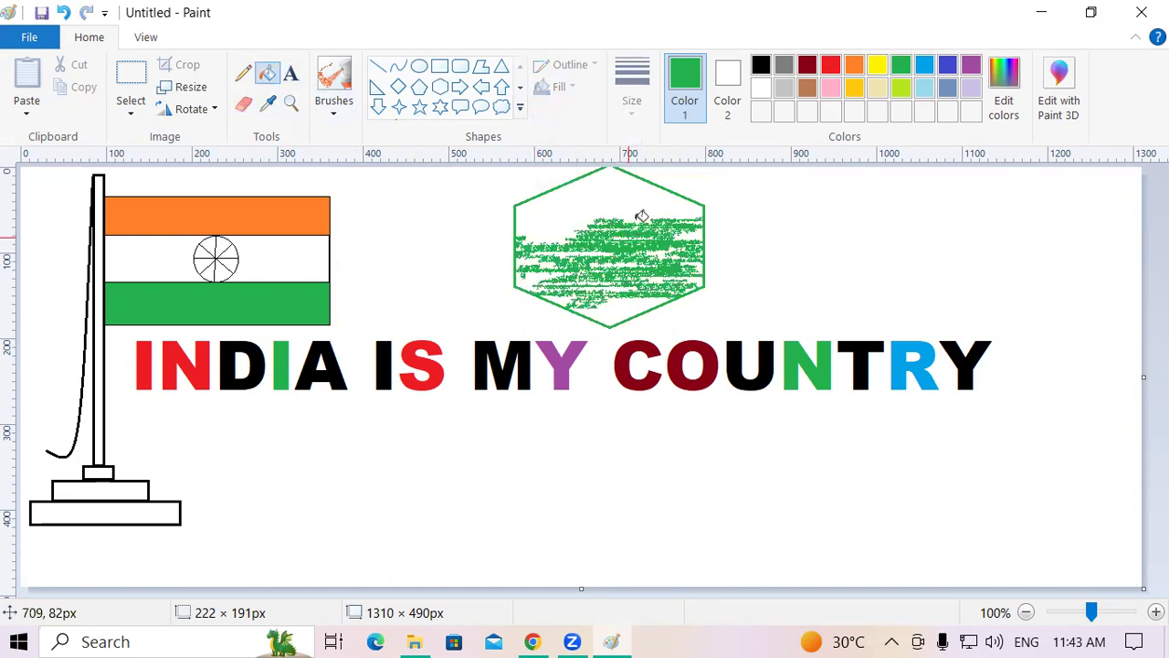
click(627, 198)
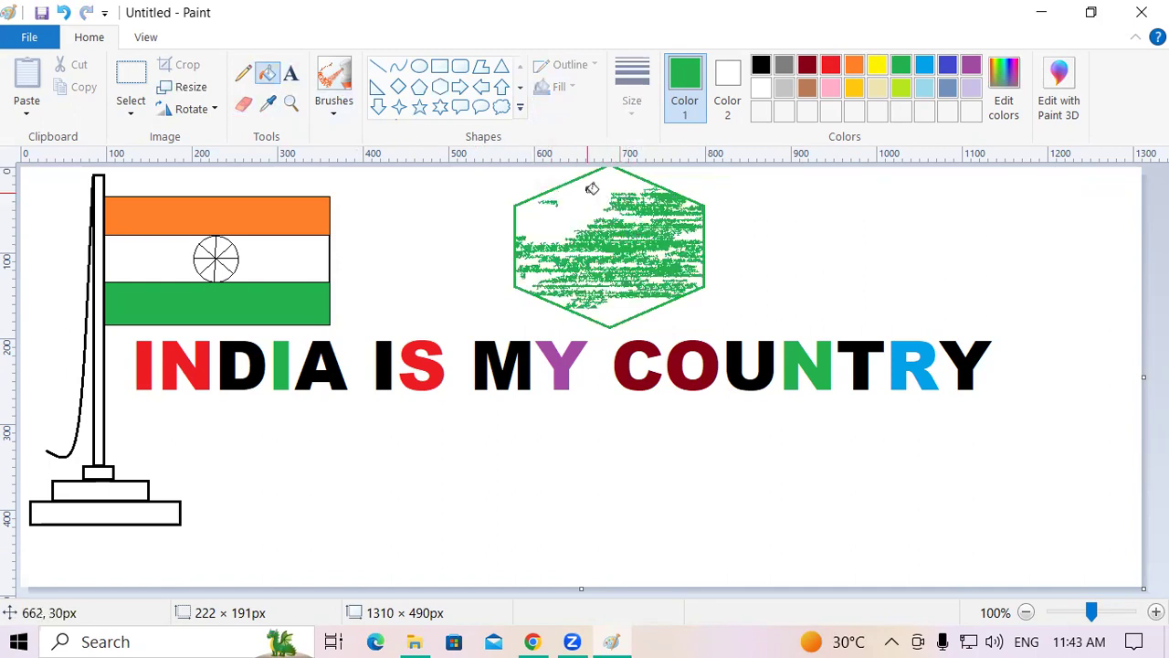
click(592, 192)
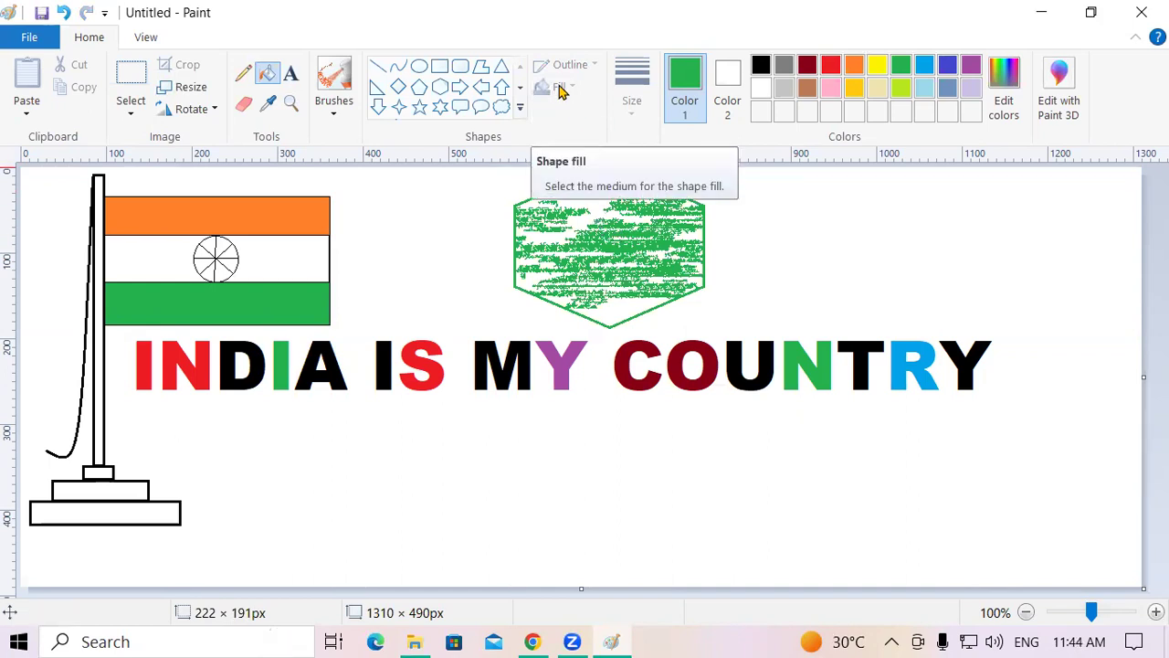
Step: Zoom in on the drawing in steps up to 800%
click(146, 37)
click(34, 89)
click(35, 90)
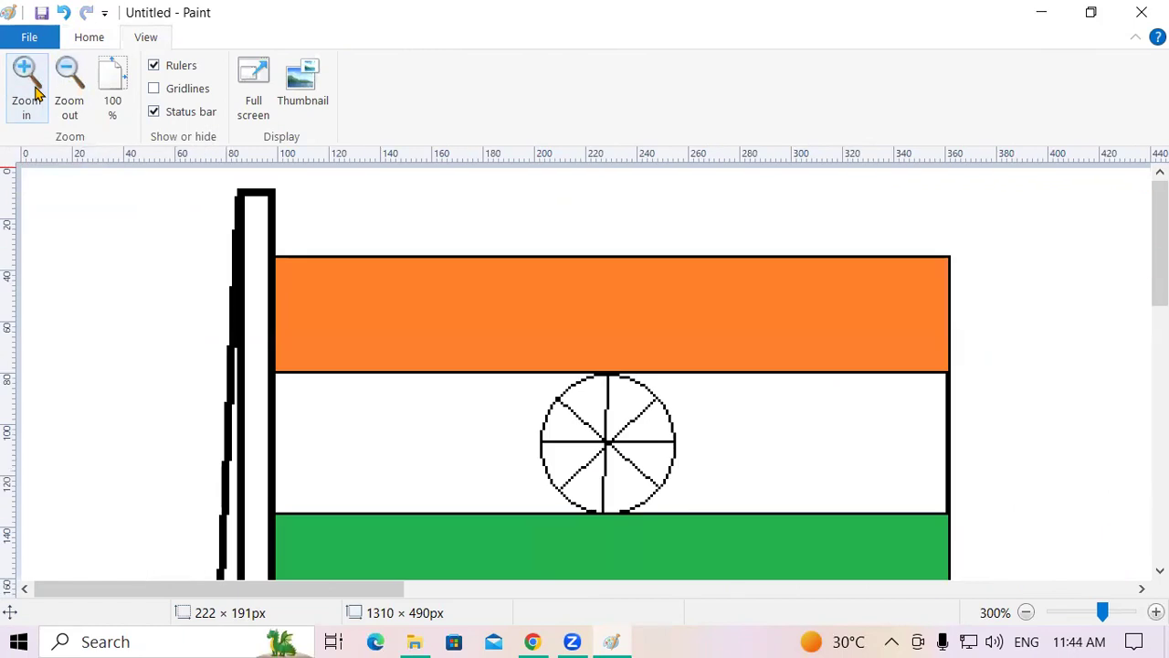
click(35, 90)
click(35, 89)
click(35, 90)
click(34, 90)
click(34, 89)
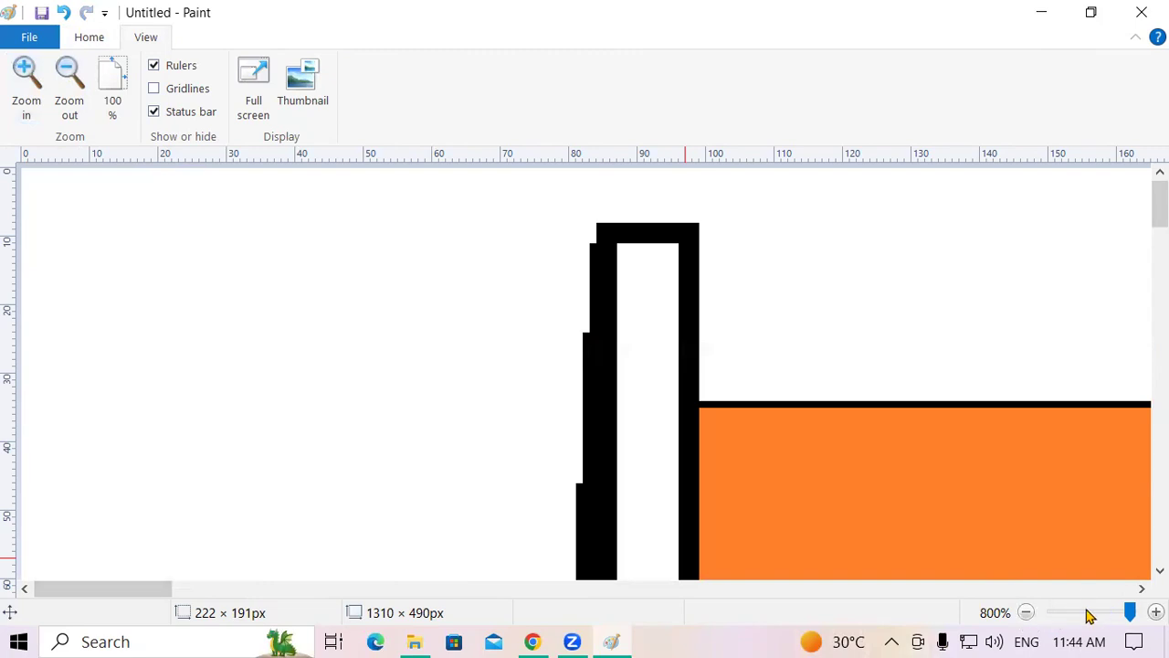
Step: Zoom out of the drawing in steps down to the smallest magnification
click(75, 97)
click(74, 97)
triple_click(74, 97)
triple_click(75, 96)
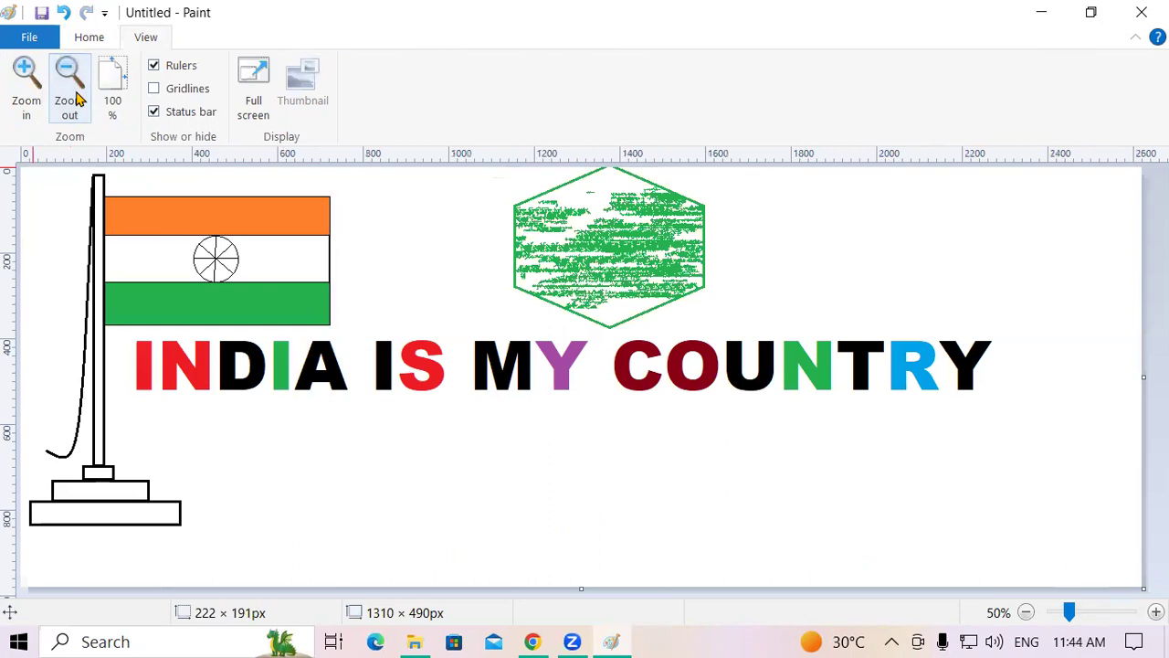
double_click(75, 97)
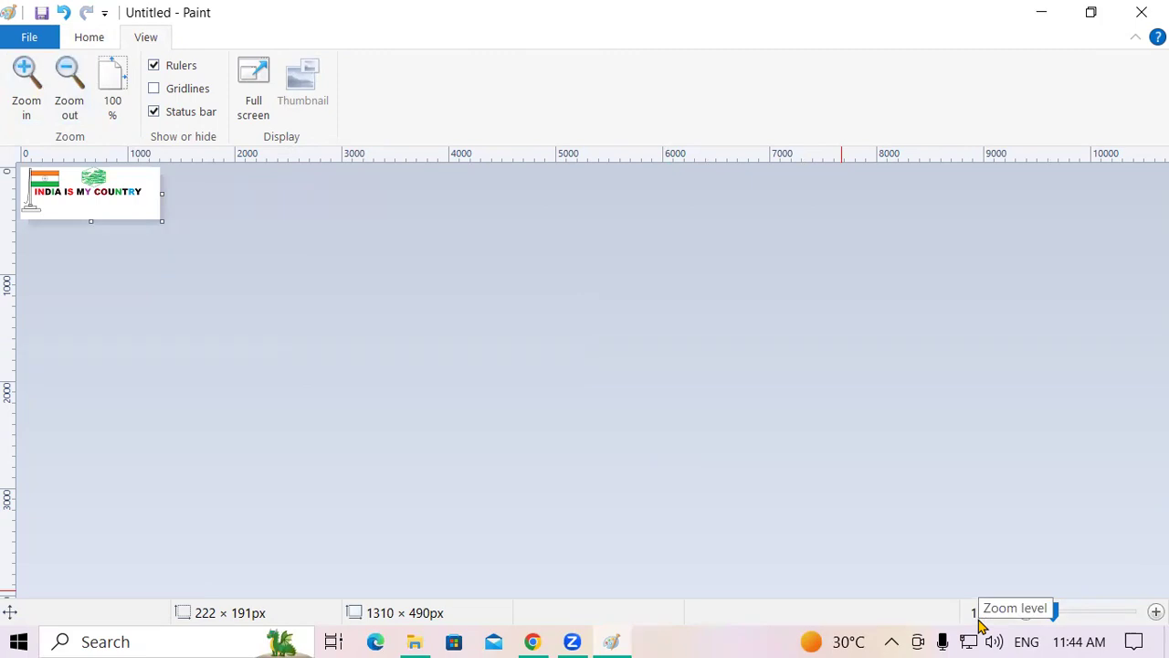
Step: Restore the view to 100%, and switch the zoom to 800% and back to 100%
click(112, 87)
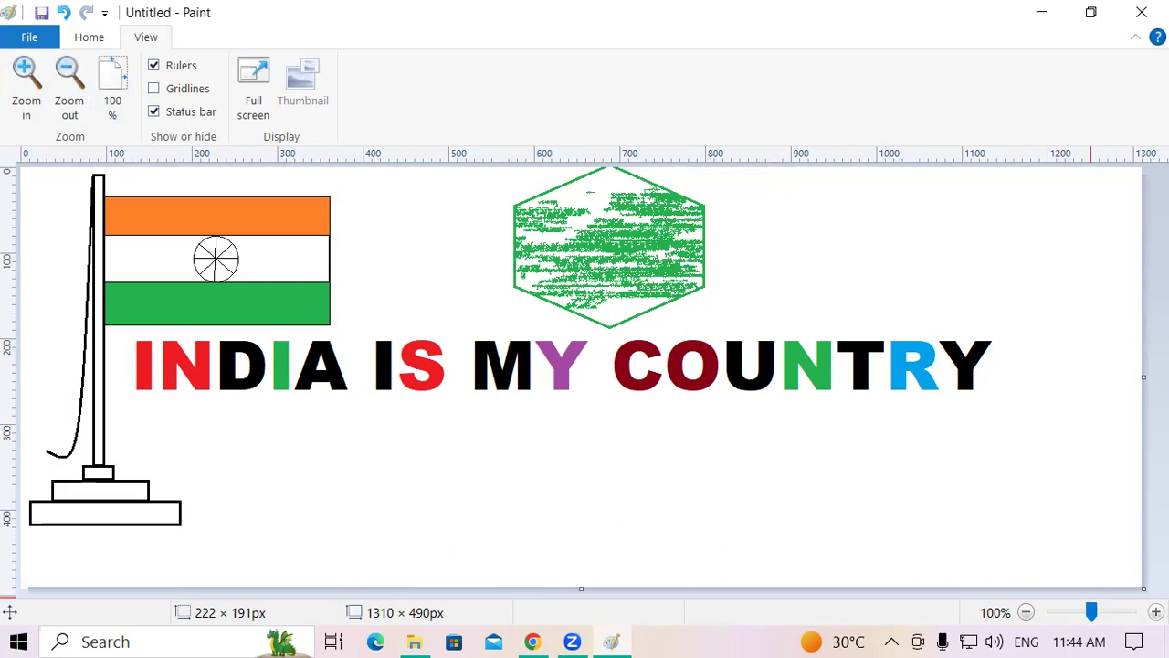
drag(1090, 612, 1129, 612)
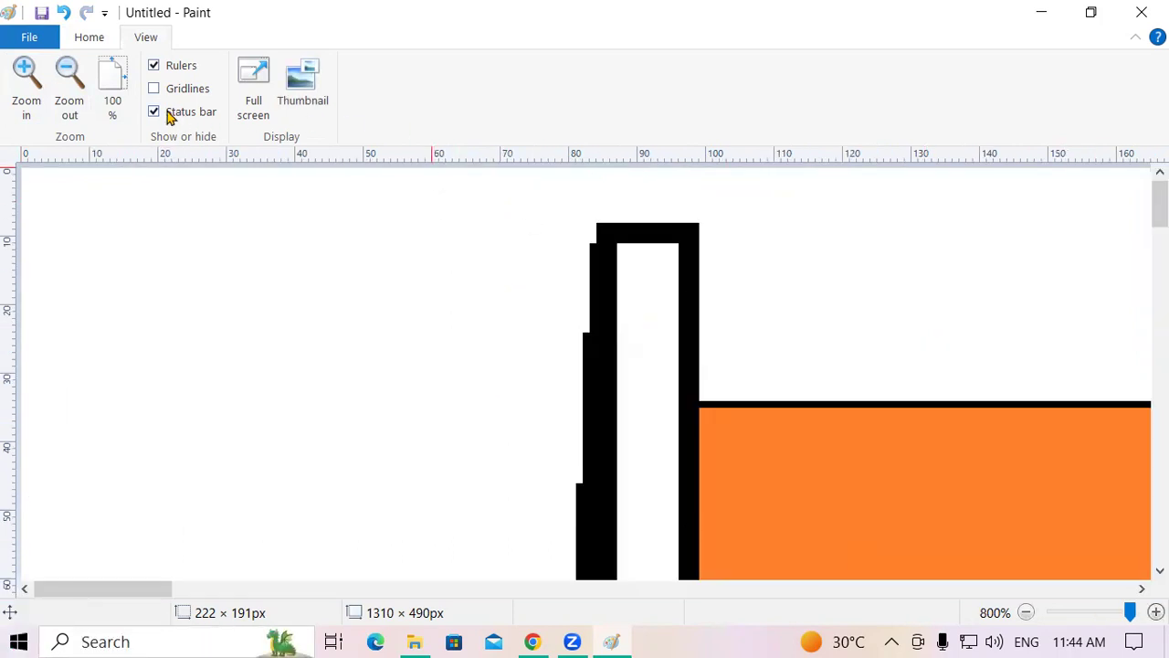
click(114, 100)
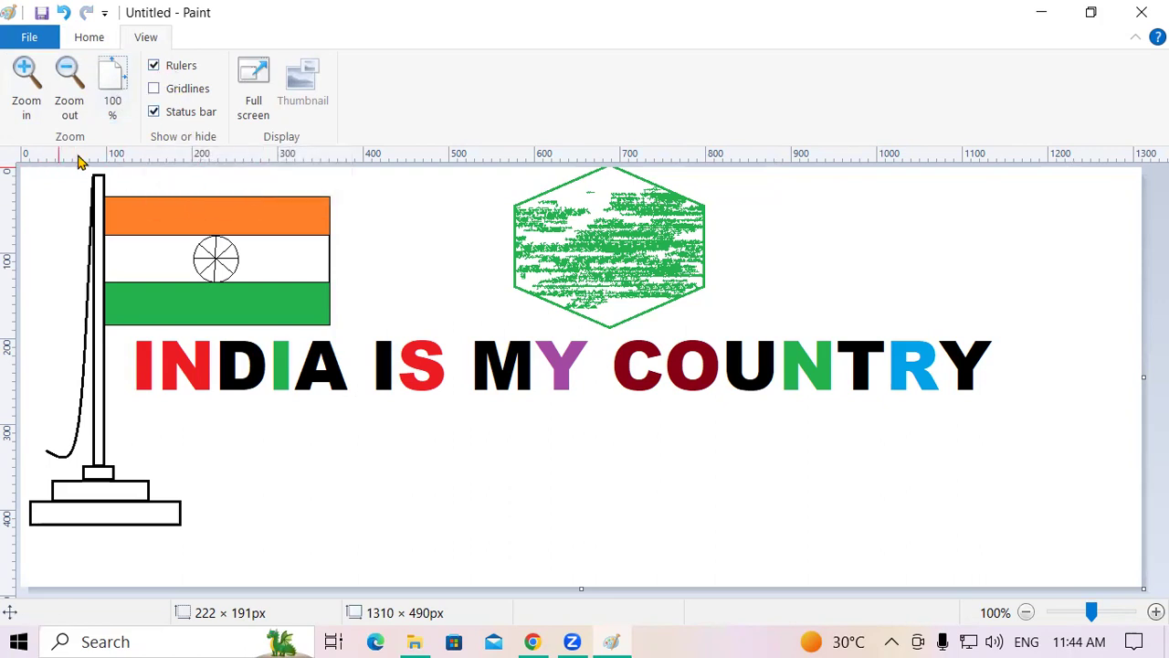
Step: Hide and show the rulers again, and turn on the gridlines over the drawing
click(180, 75)
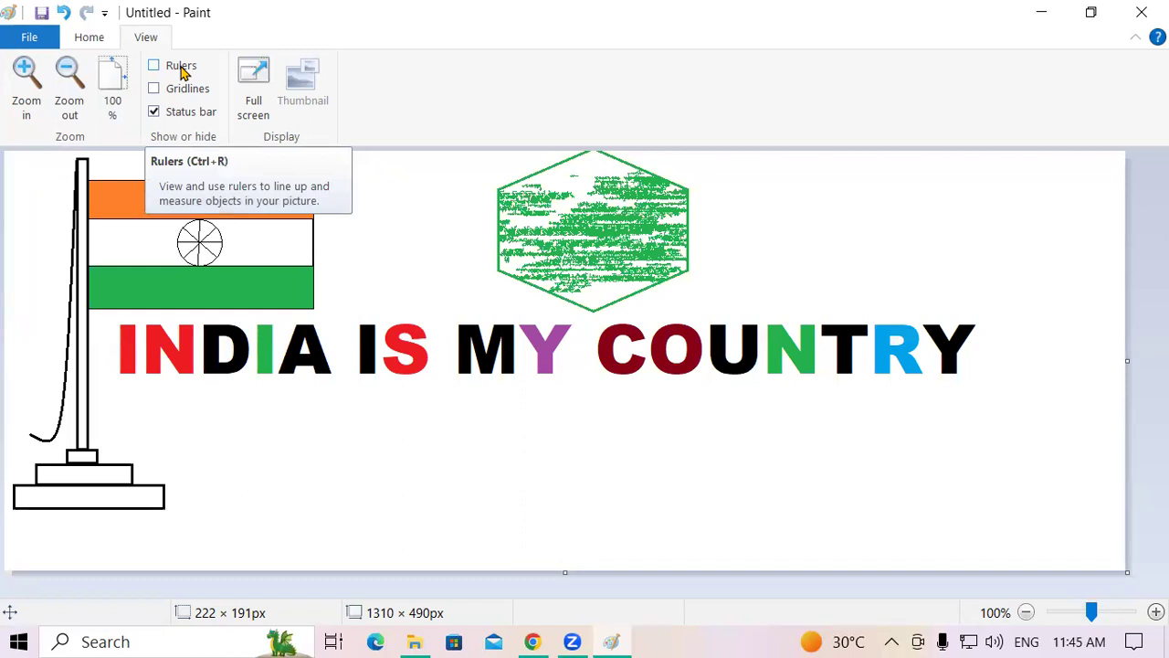
click(180, 67)
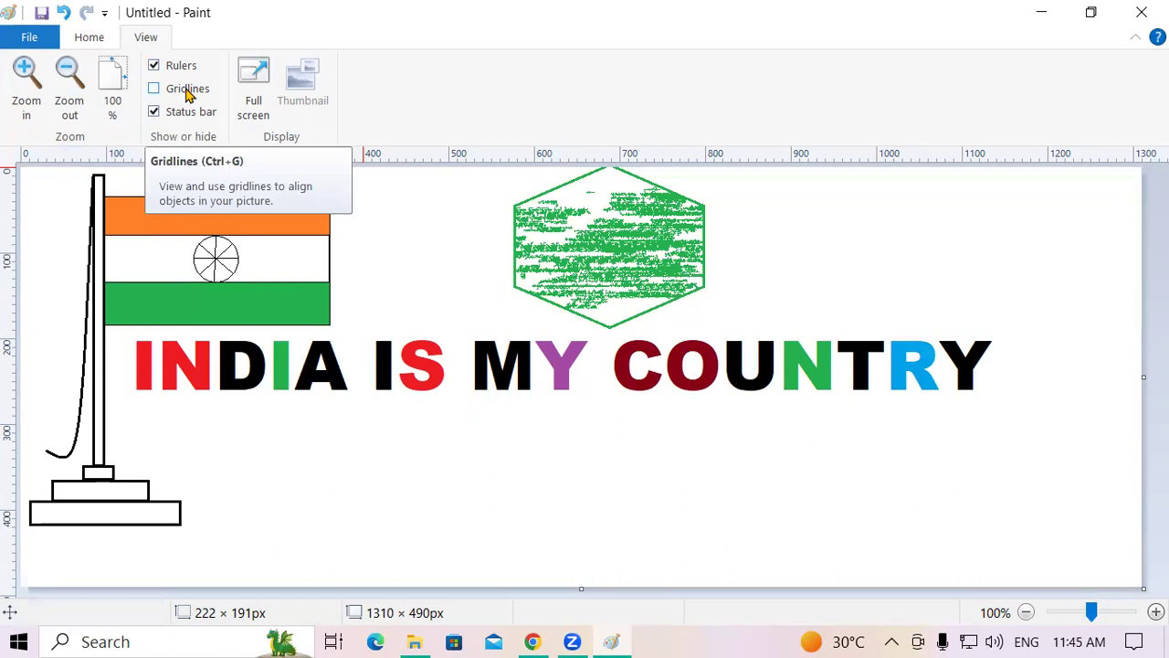
click(188, 92)
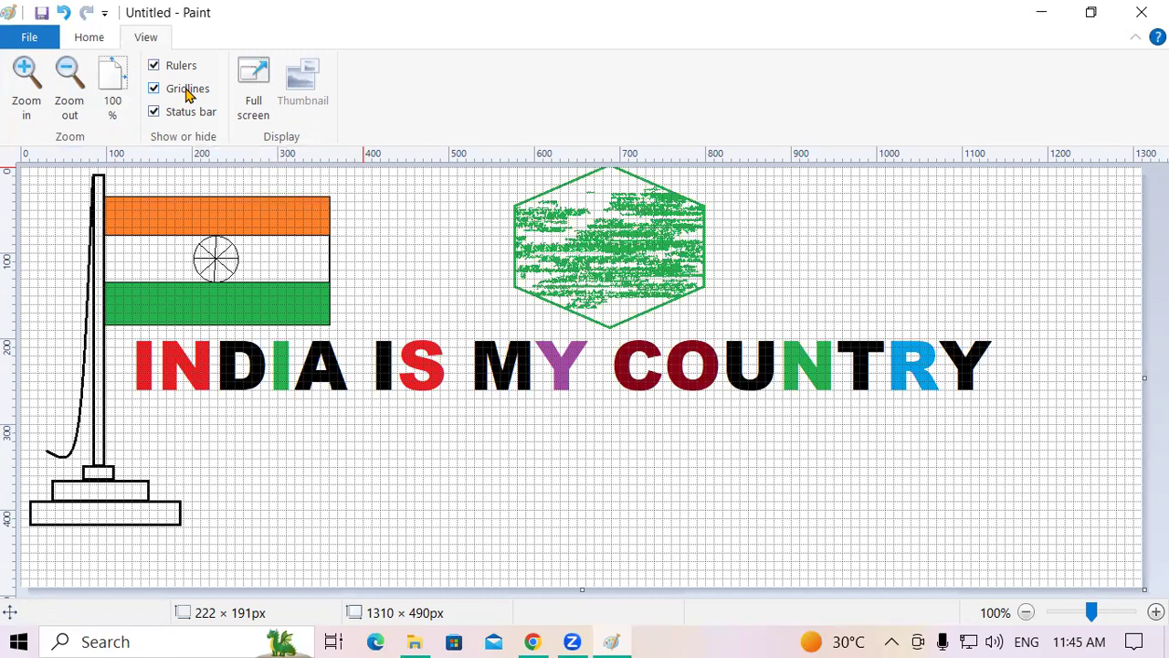
Step: Discard the drawing without saving for a blank picture, and turn off the gridlines
key(alt+F4)
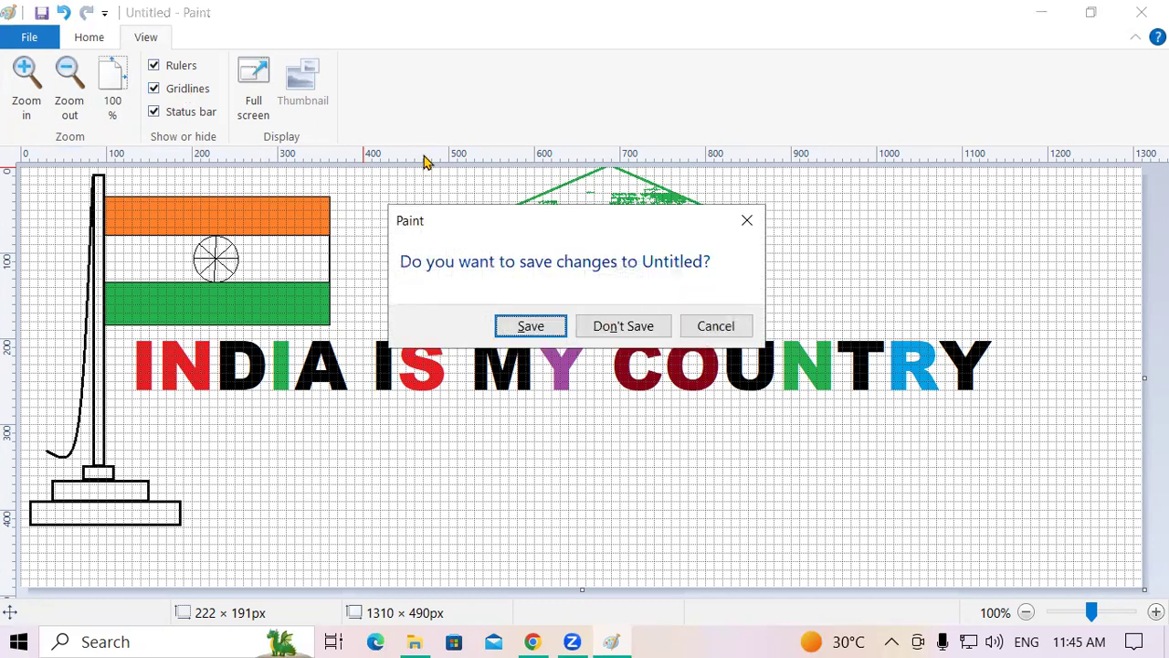
click(644, 332)
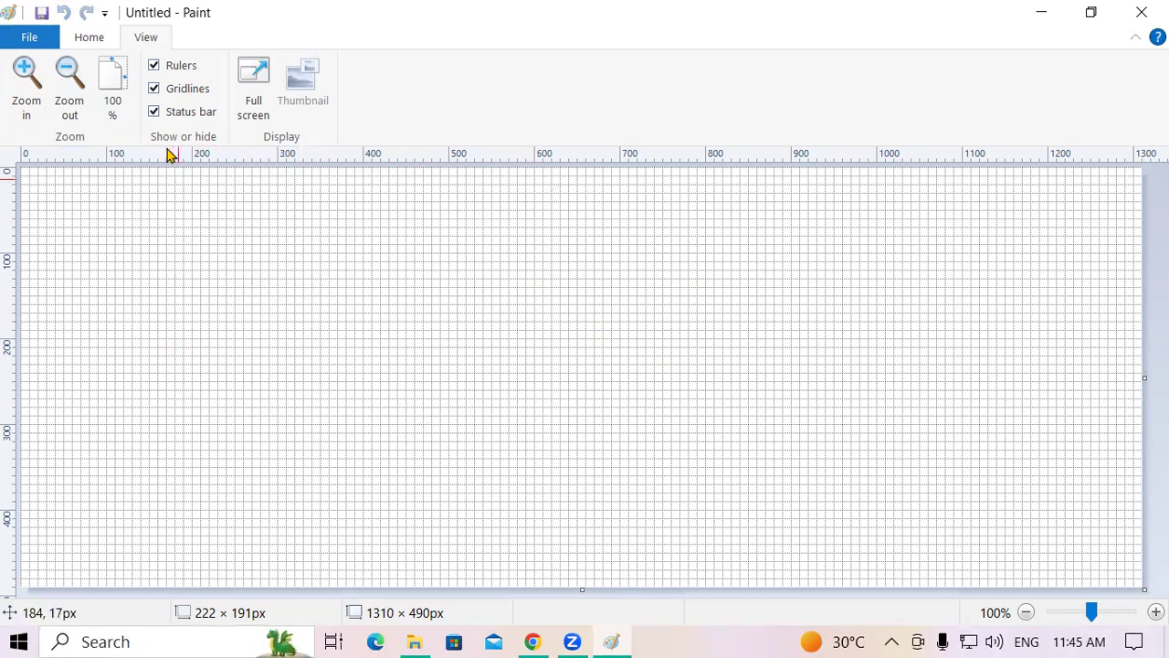
click(168, 92)
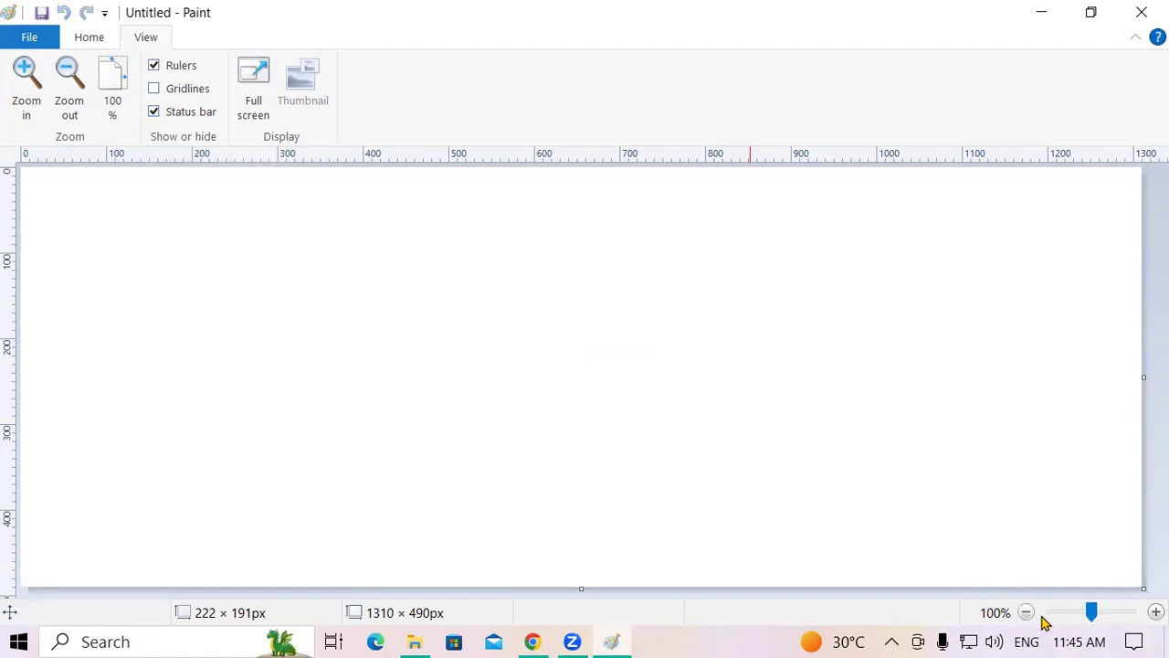
Step: View the blank picture in full screen several times, returning to the normal window each time
click(268, 82)
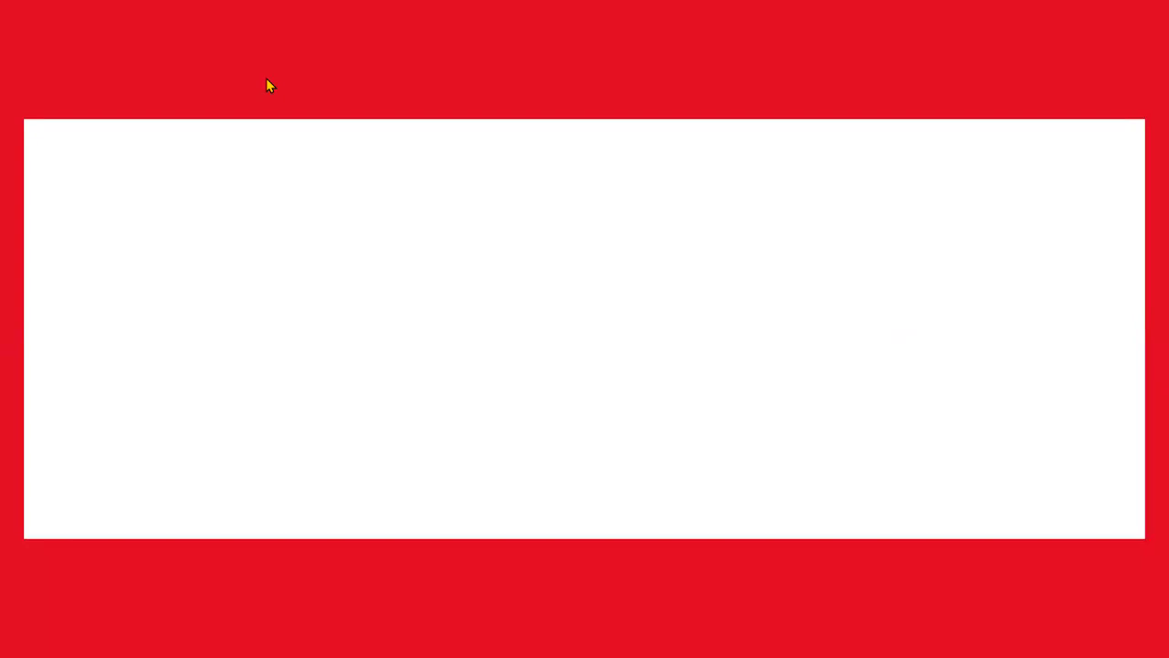
click(268, 83)
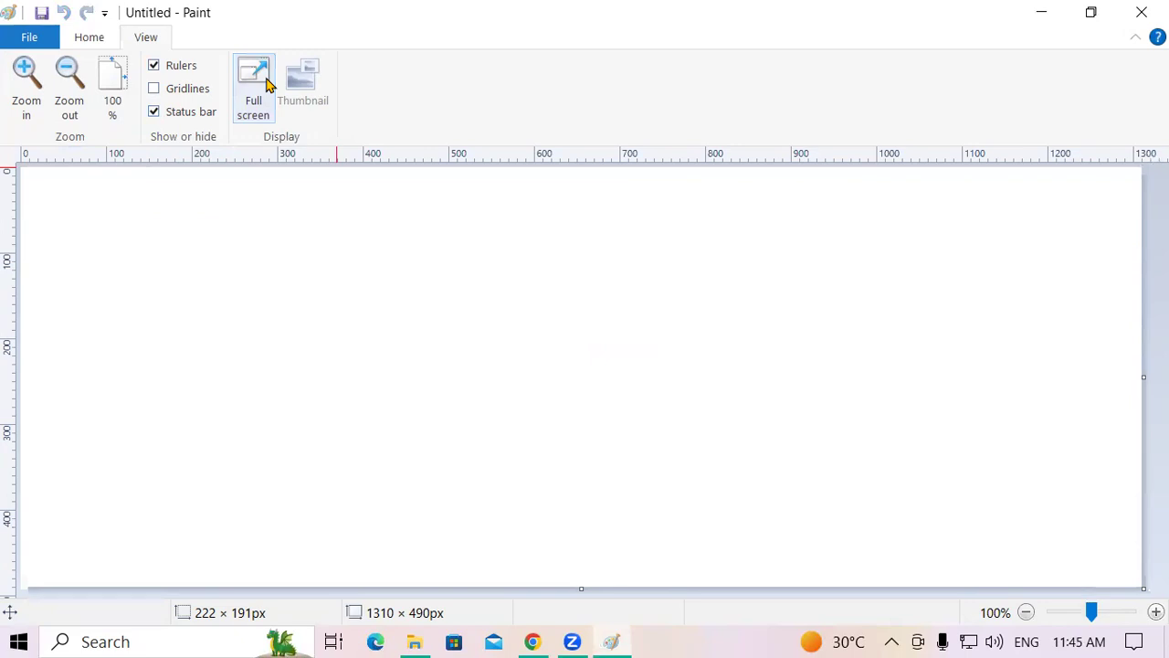
click(267, 83)
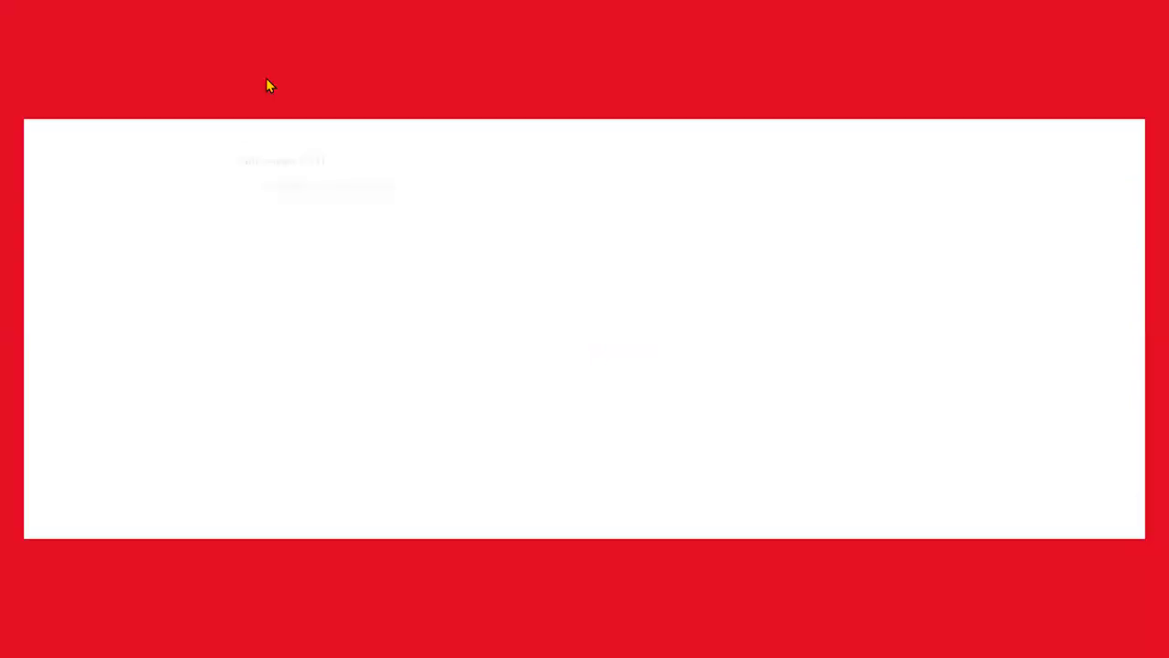
click(268, 84)
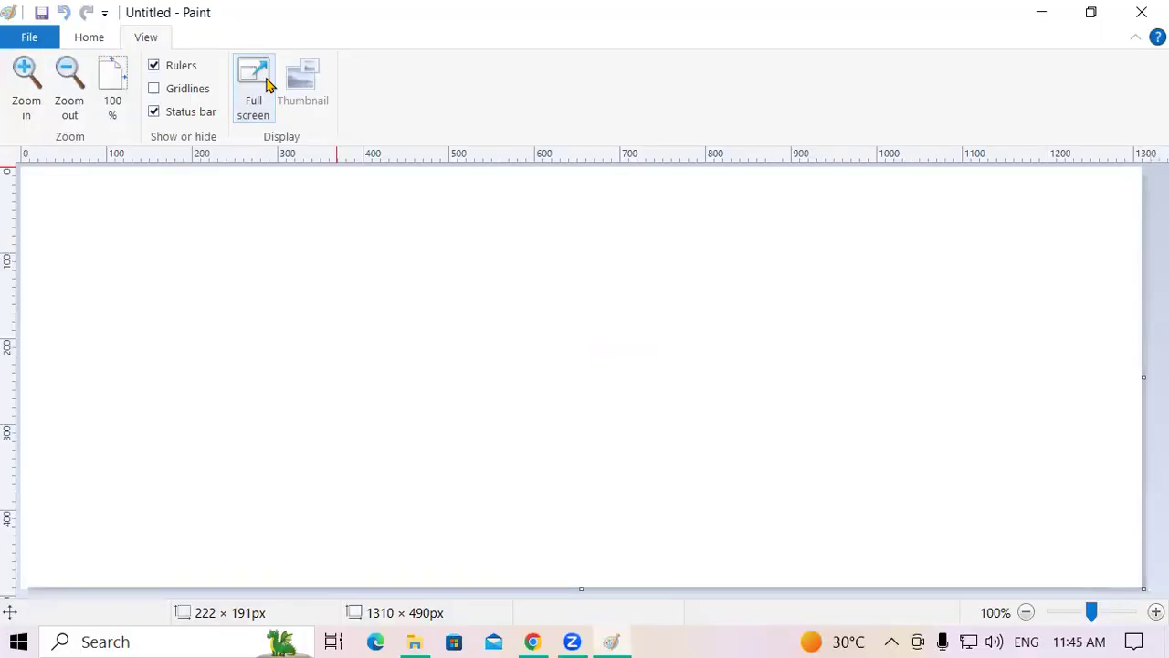
click(268, 83)
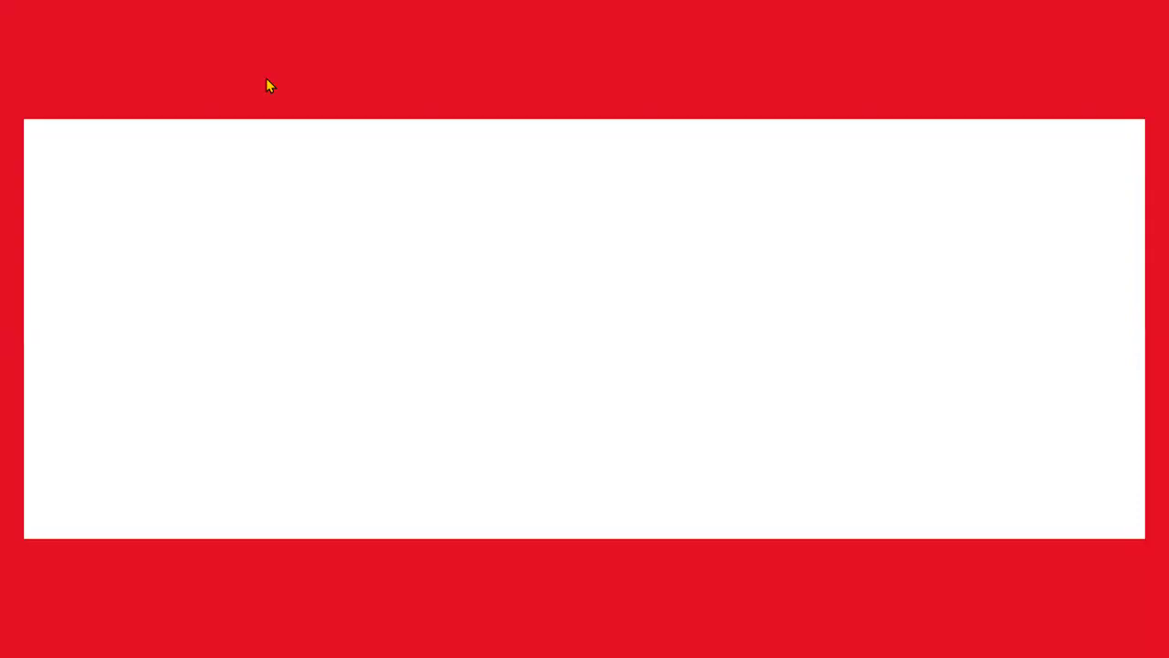
click(267, 83)
click(268, 83)
click(267, 80)
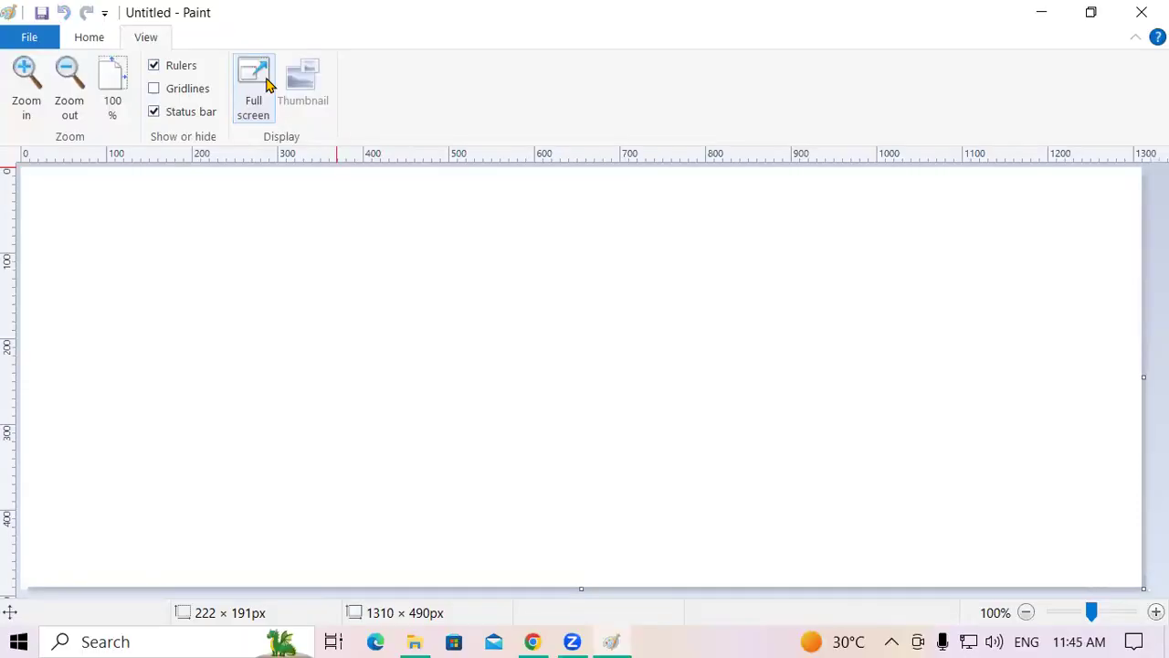
click(267, 80)
click(267, 80)
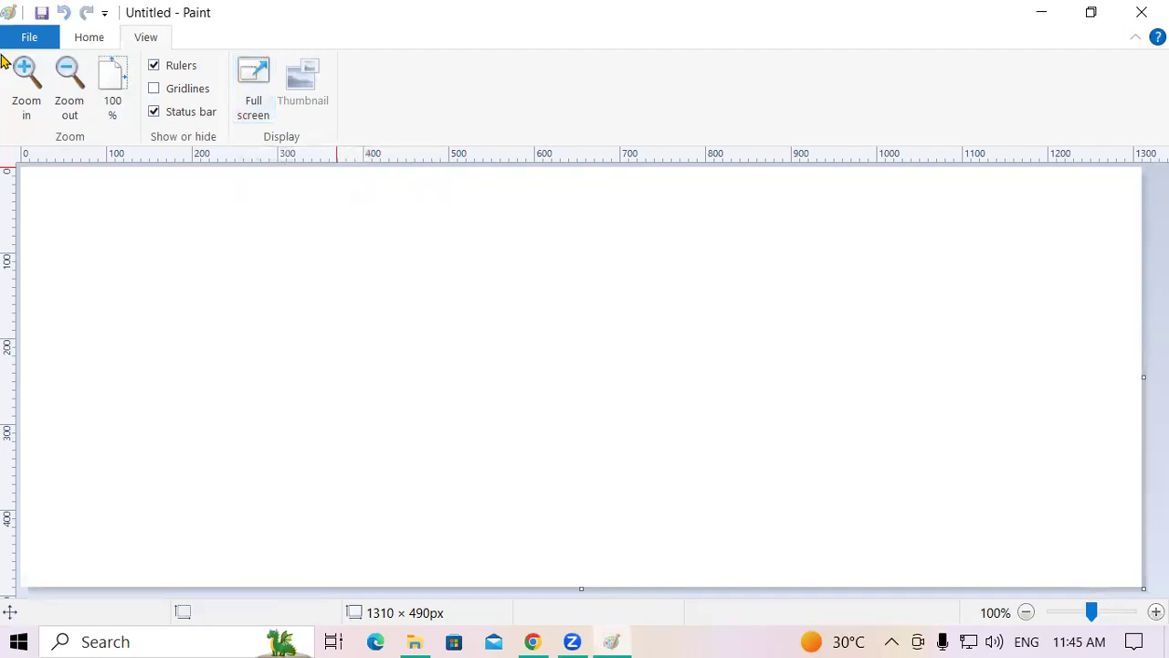
Step: Enlarge the blank canvas to about 2492 × 922 px at 50% zoom
click(89, 42)
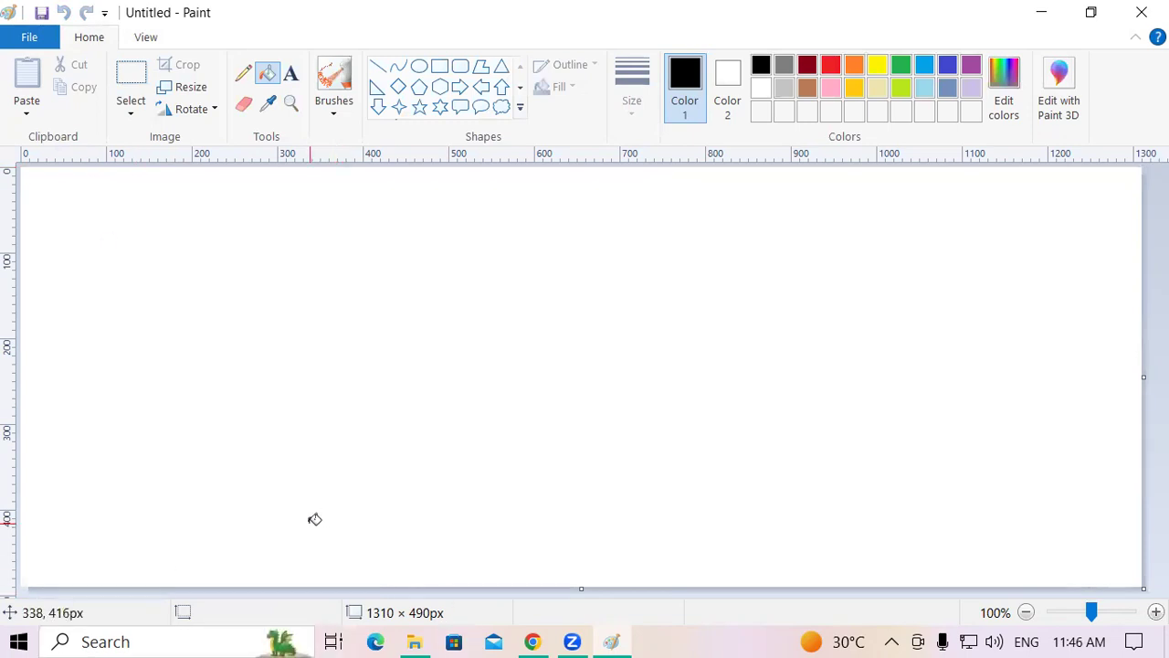
ctrl+scroll(315, 518, down, 2)
drag(579, 383, 1087, 561)
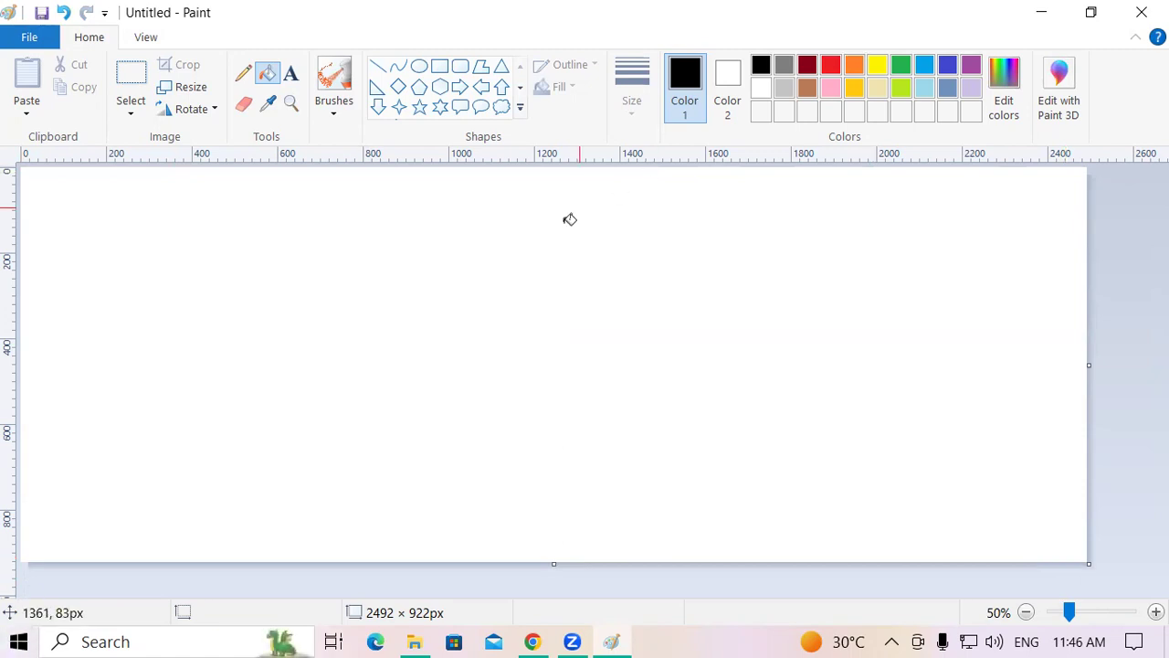
Step: Draw a black diagonal line from the canvas's upper-left corner to its lower-right corner, extending its ends past the edges
click(377, 71)
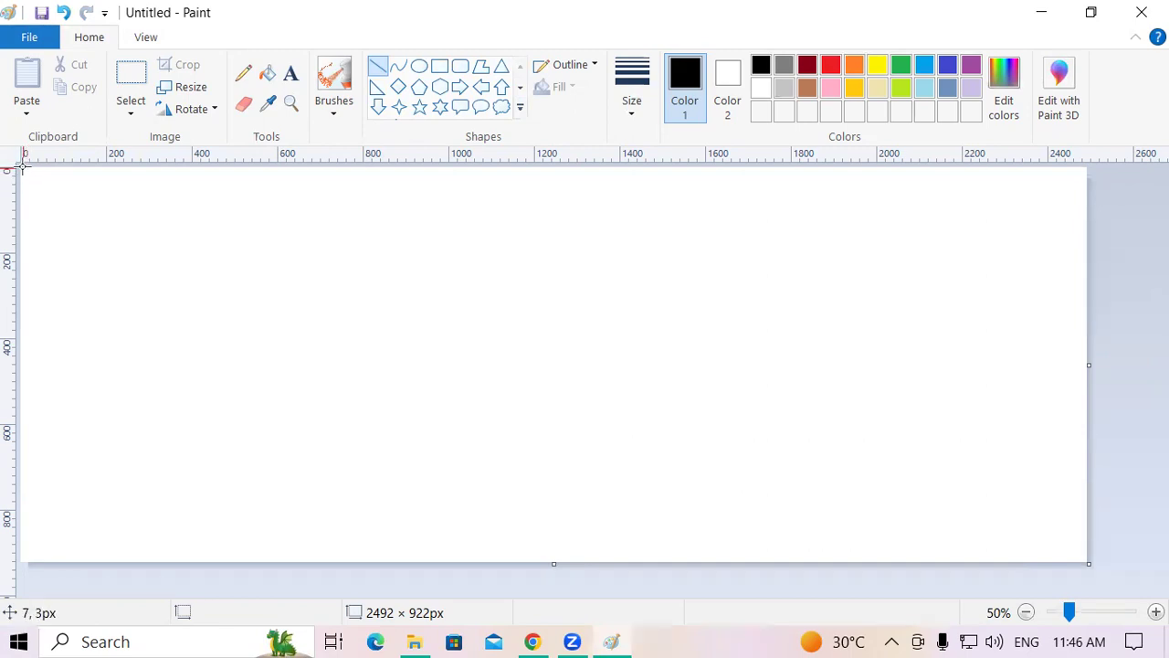
mouse_move(26, 169)
mouse_down()
mouse_move(673, 409)
mouse_move(1114, 548)
mouse_move(1117, 566)
mouse_up()
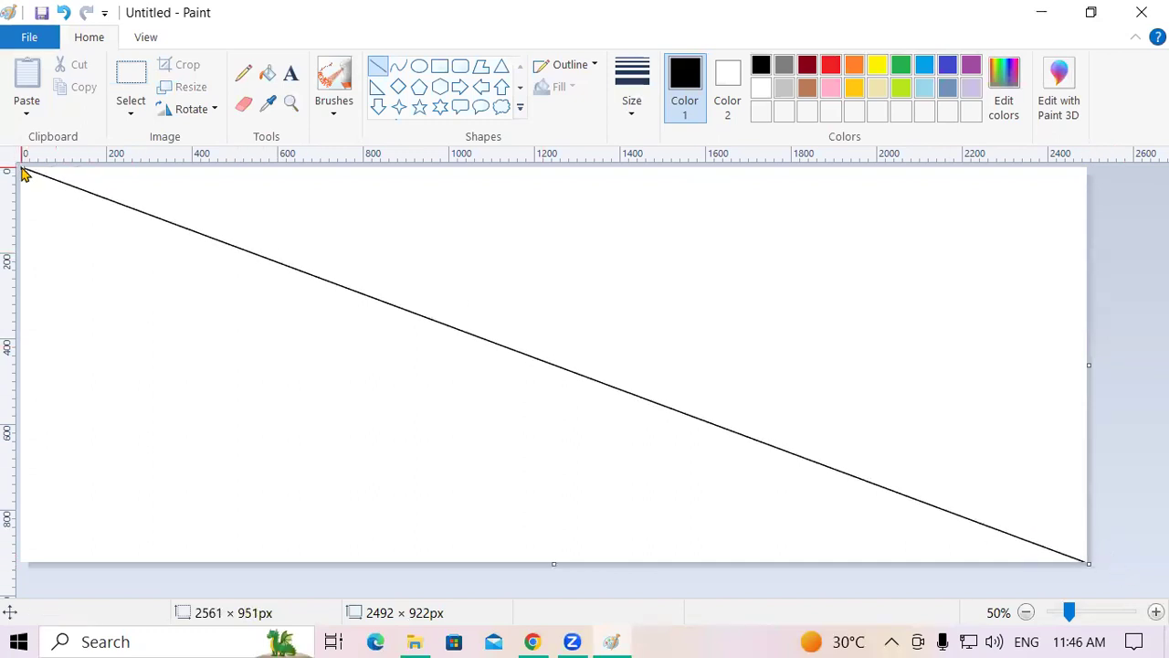
mouse_move(25, 169)
mouse_down()
mouse_move(4, 148)
mouse_move(10, 161)
mouse_up()
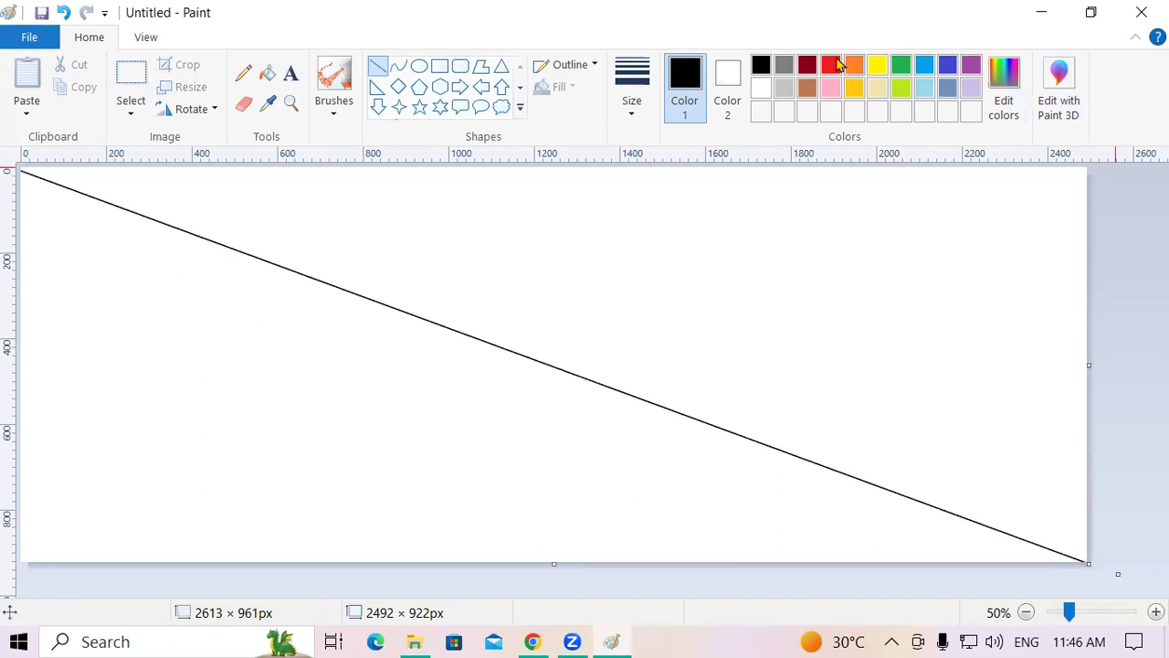
drag(867, 286, 867, 286)
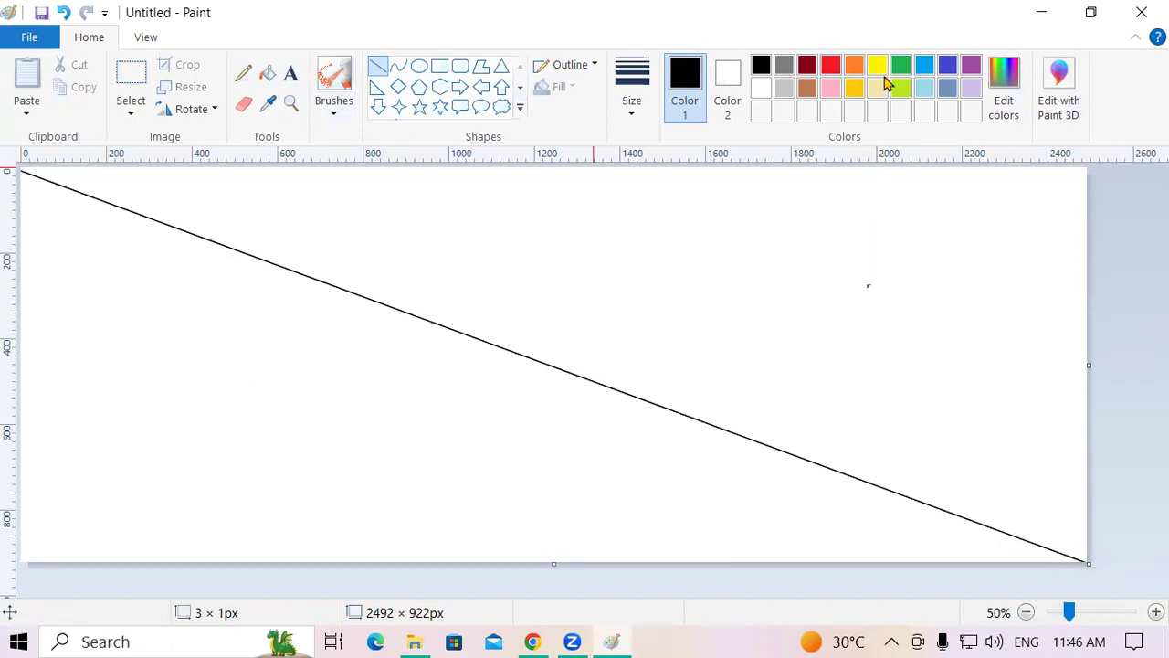
Step: Bucket-fill the area above the diagonal with red and the area below it with yellow
click(830, 65)
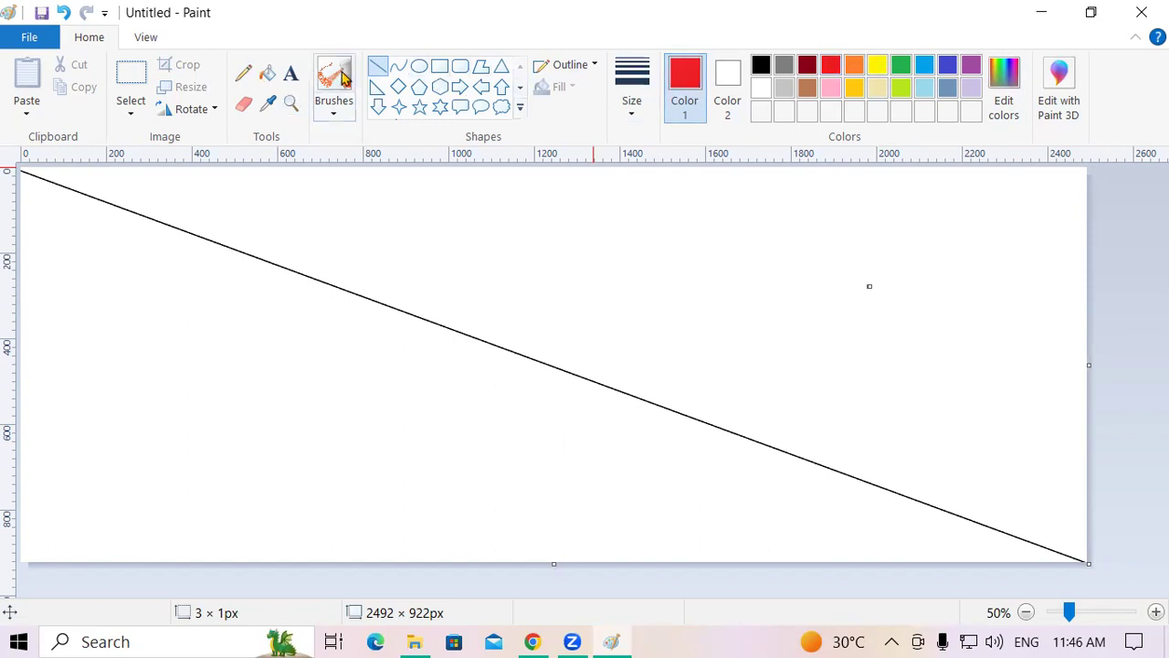
click(268, 73)
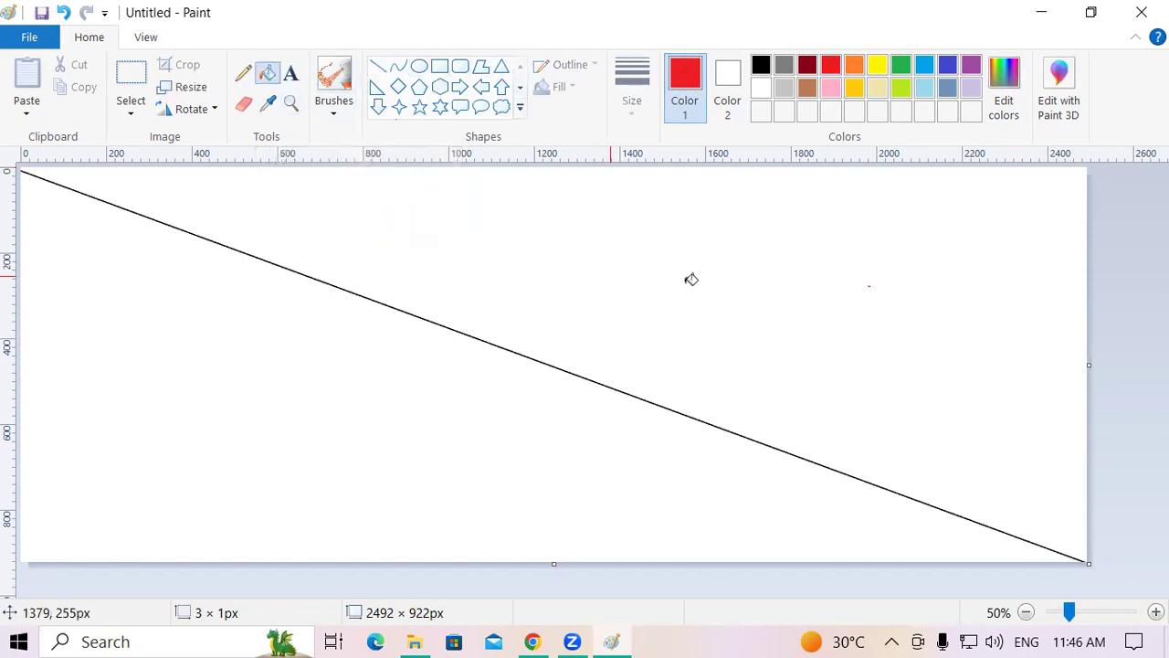
click(691, 274)
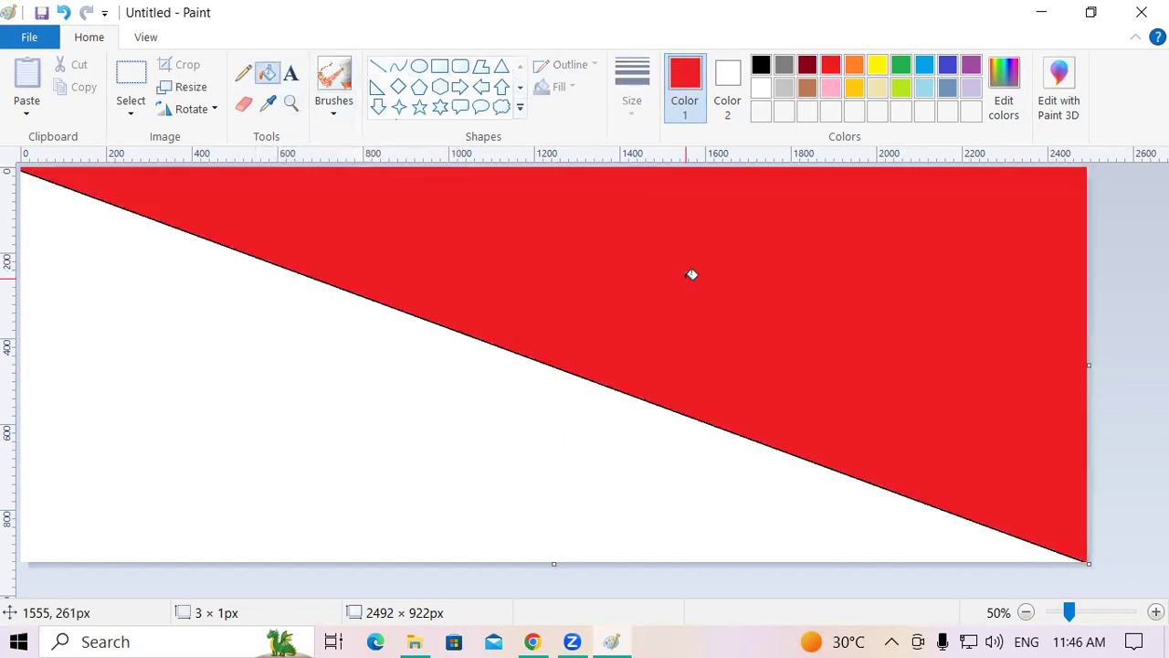
click(877, 65)
click(311, 397)
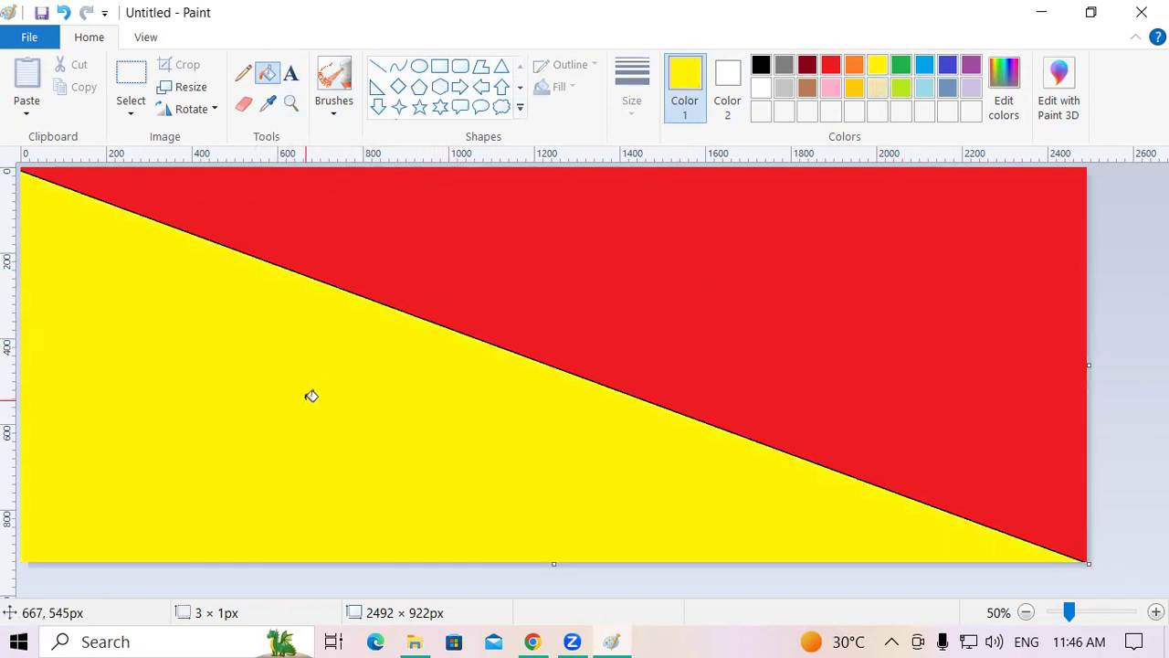